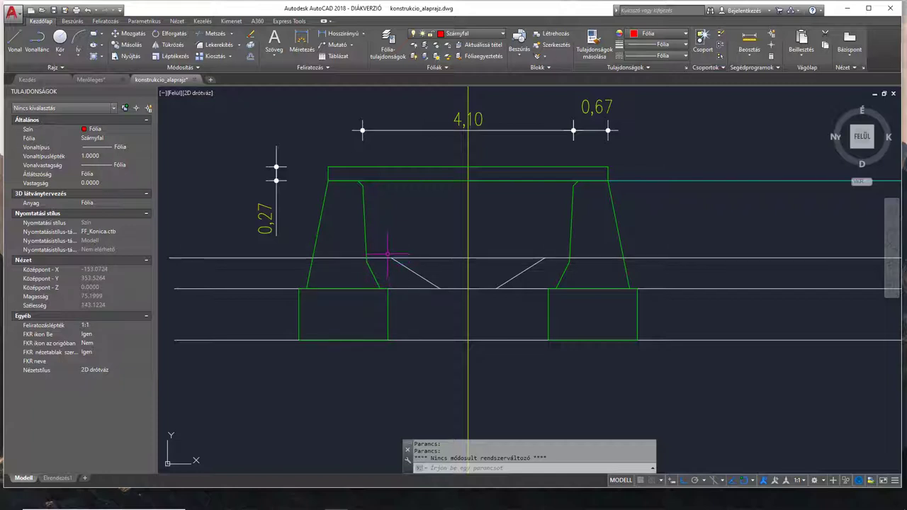
# Examine the neighbouring section's sloping red wing wall line and the green road surface line meeting it at the top corner.
pyautogui.moveTo(351, 208); pyautogui.dragTo(312, 233, button='middle')
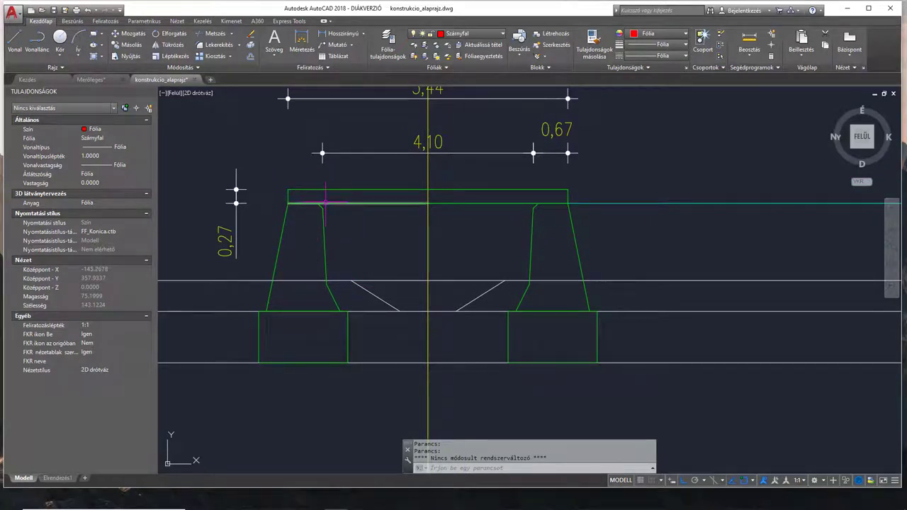
pyautogui.moveTo(407, 210); pyautogui.dragTo(399, 210, button='middle')
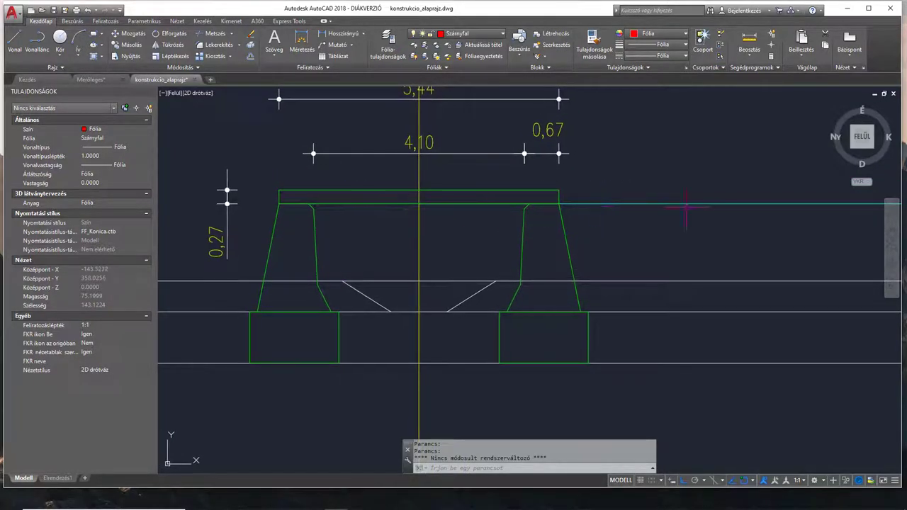
pyautogui.moveTo(685, 207); pyautogui.dragTo(342, 219, button='middle')
pyautogui.moveTo(640, 216); pyautogui.dragTo(338, 221, button='middle')
pyautogui.scroll(2, 501, 203)
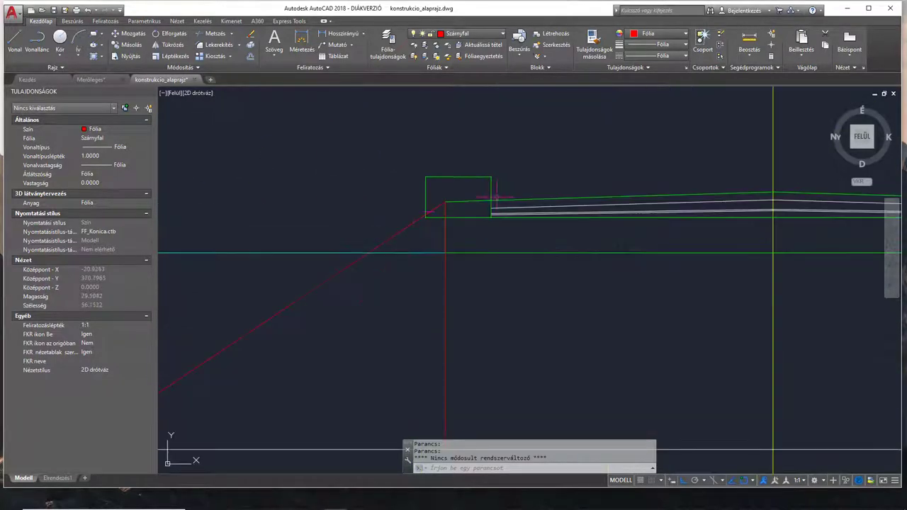
pyautogui.click(414, 223)
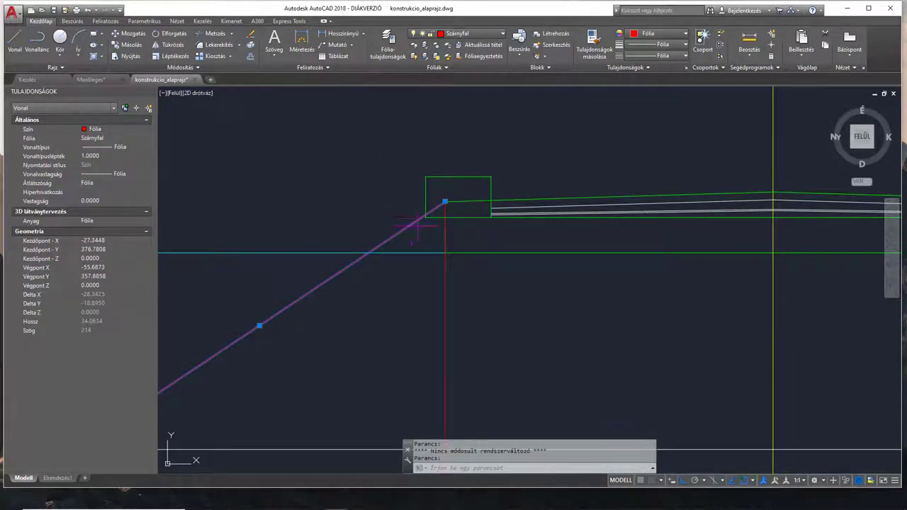
pyautogui.click(500, 200)
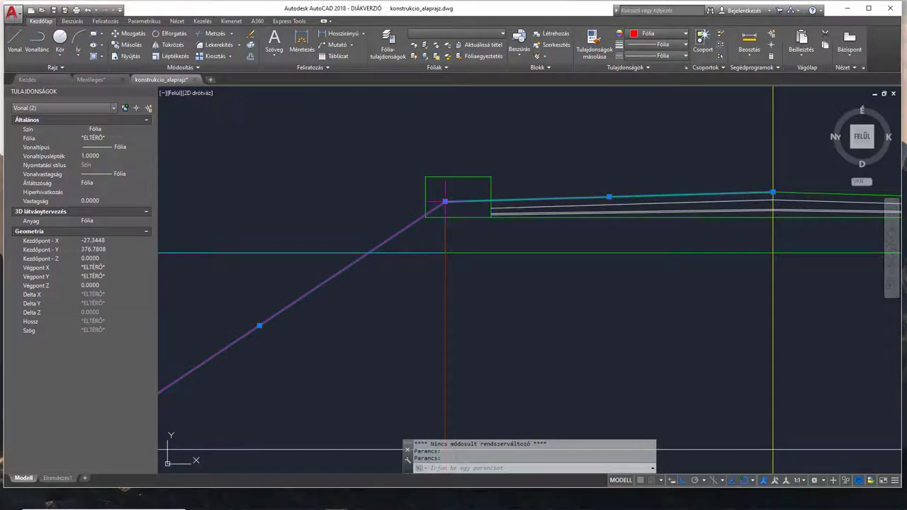
pyautogui.press('Escape')
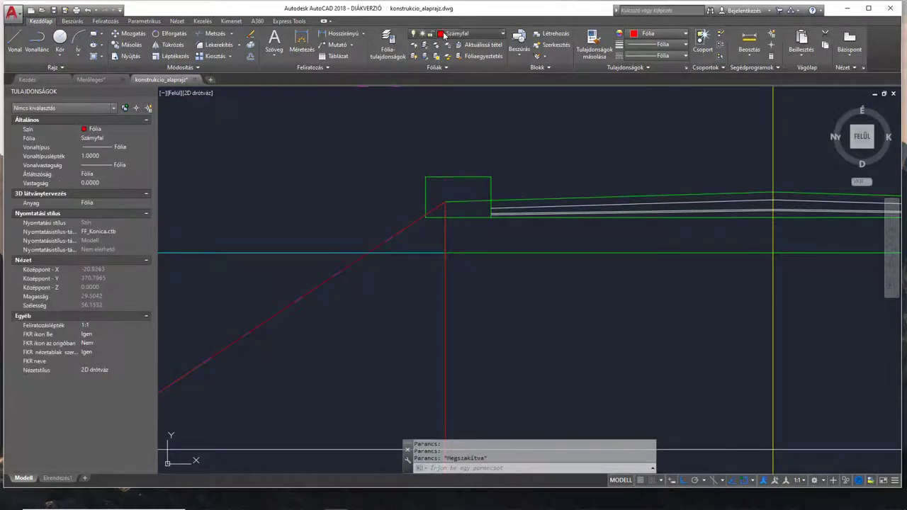
# On the Vetít layer, draw a horizontal projection line about 195.7 units long from the wing wall's top corner across the abutment section.
pyautogui.click(464, 33)
pyautogui.click(459, 170)
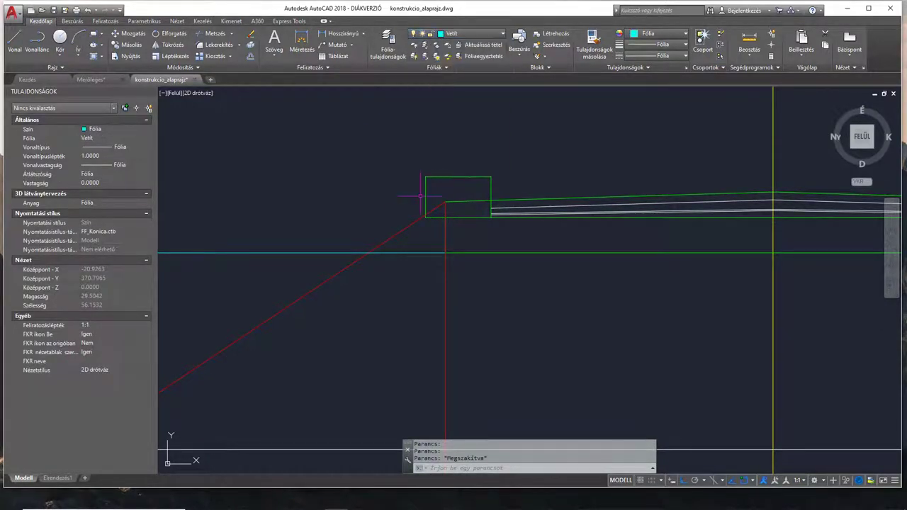
pyautogui.write('vo')
pyautogui.press('Return')
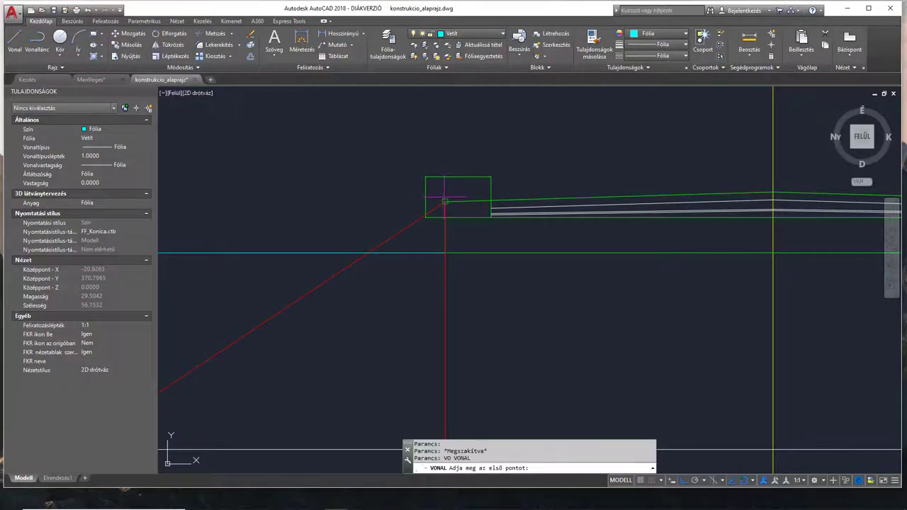
pyautogui.click(445, 201)
pyautogui.scroll(-3, 320, 196)
pyautogui.scroll(2, 600, 192)
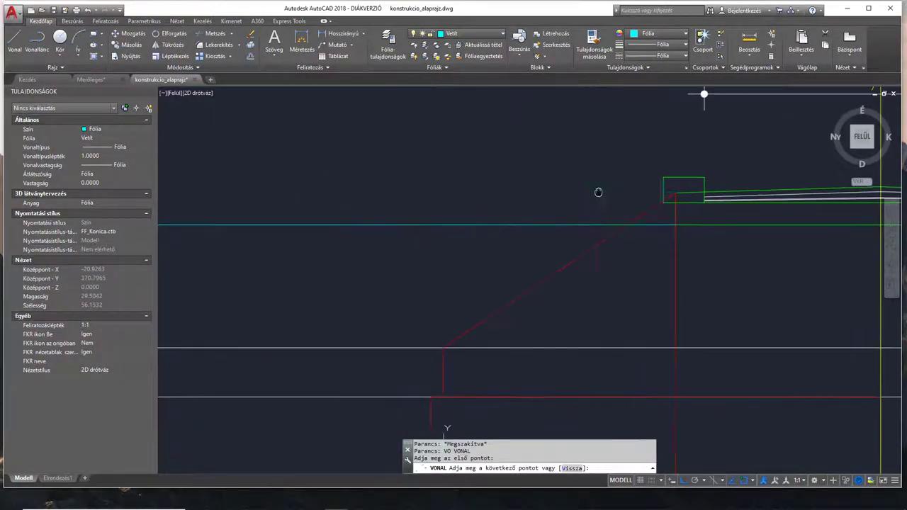
pyautogui.moveTo(351, 182); pyautogui.dragTo(545, 188, button='middle')
pyautogui.scroll(-2, 364, 191)
pyautogui.moveTo(364, 188); pyautogui.dragTo(599, 198, button='middle')
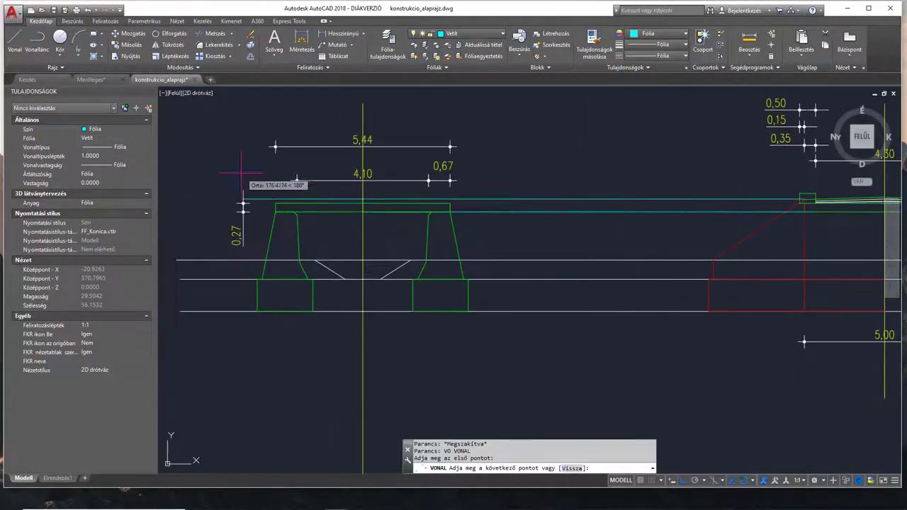
pyautogui.moveTo(228, 185); pyautogui.dragTo(373, 196, button='middle')
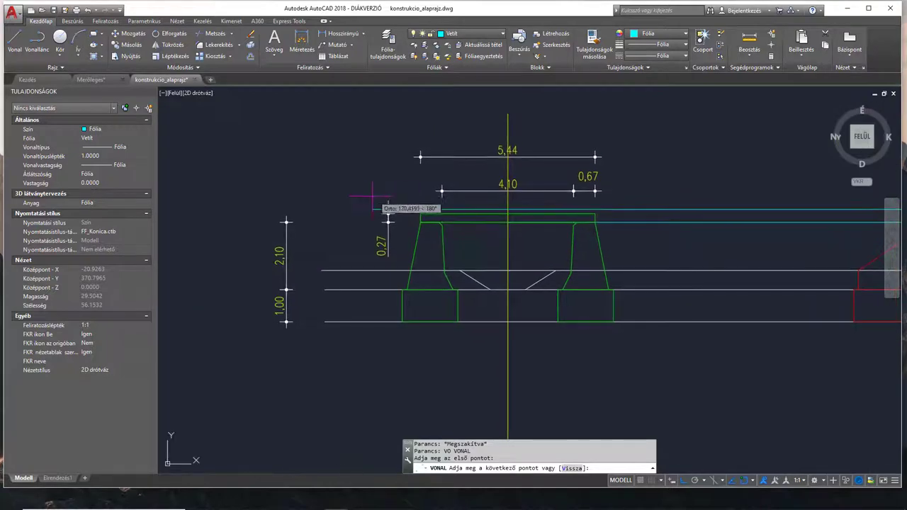
pyautogui.click(320, 208)
pyautogui.press('Escape')
# Examine the left abutment wall's outer and inner face lines and the projection line above the slab.
pyautogui.scroll(5, 496, 207)
pyautogui.scroll(-1, 494, 208)
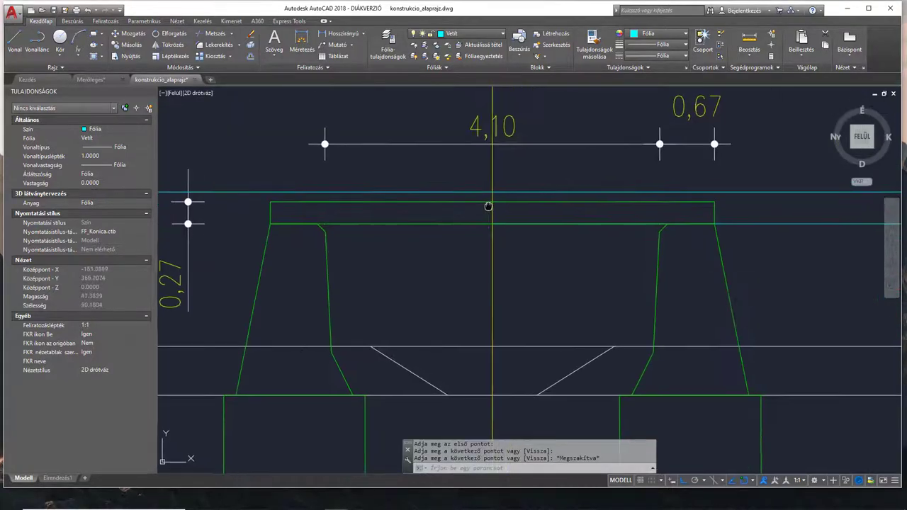
pyautogui.moveTo(491, 205); pyautogui.dragTo(502, 204, button='middle')
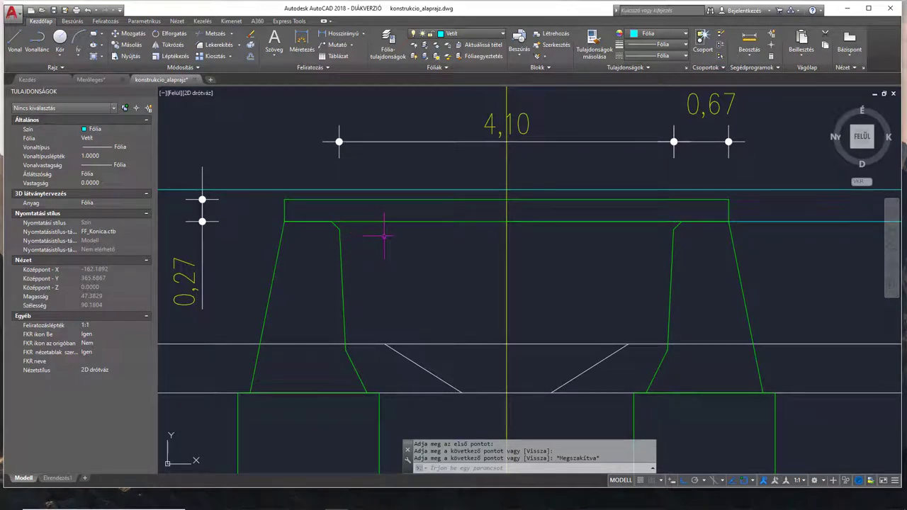
pyautogui.click(269, 297)
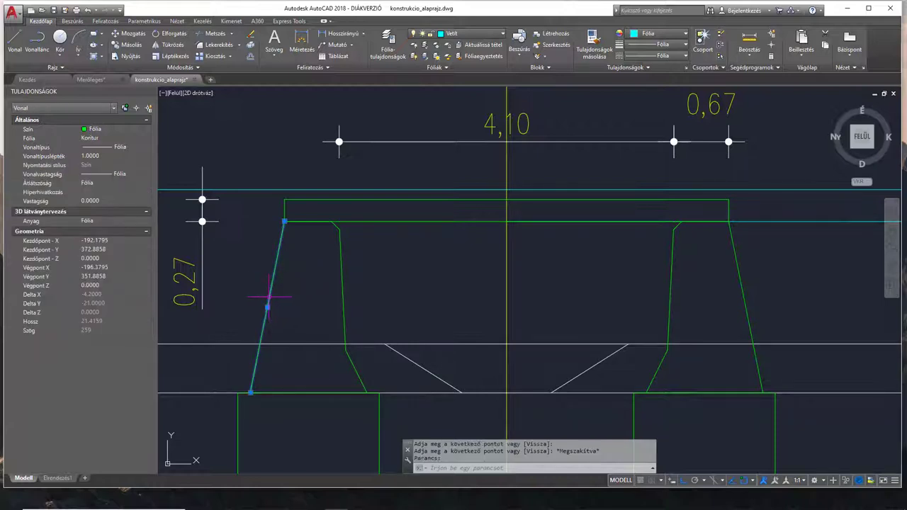
pyautogui.press('Escape')
pyautogui.click(342, 294)
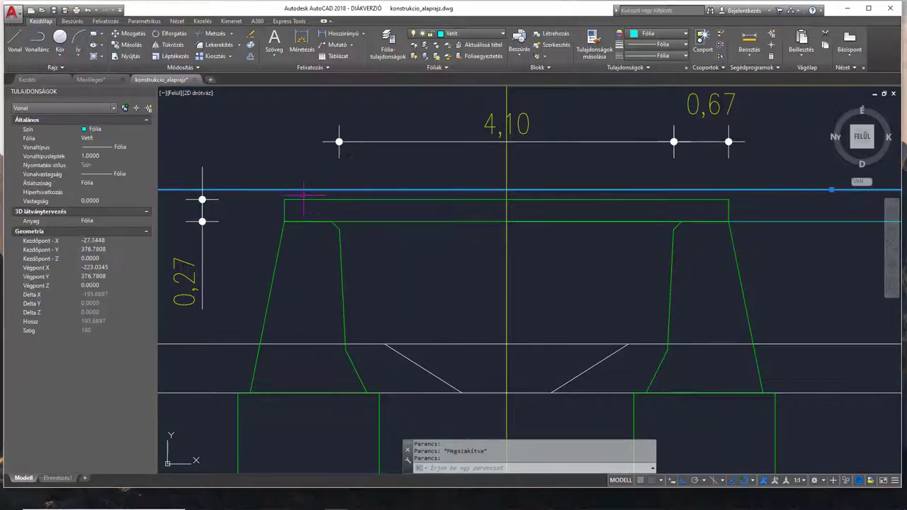
pyautogui.press('Escape')
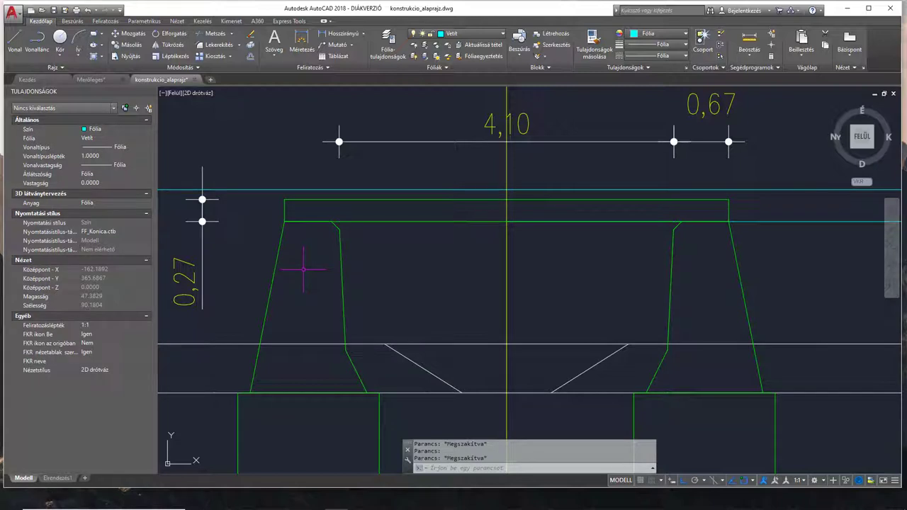
# Extend the outer and inner face lines of the left abutment wall up to the horizontal projection line.
pyautogui.write('el')
pyautogui.press('Return')
pyautogui.click(305, 190)
pyautogui.press('Return')
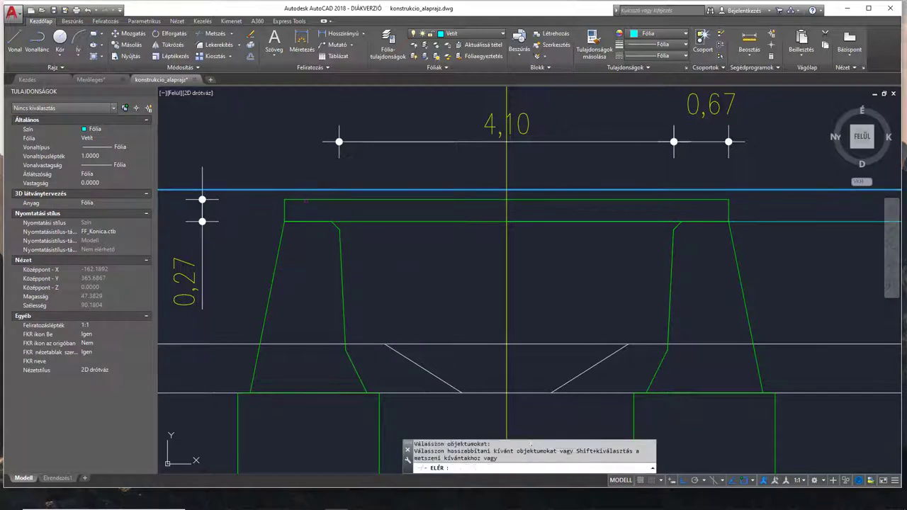
pyautogui.click(281, 238)
pyautogui.click(341, 241)
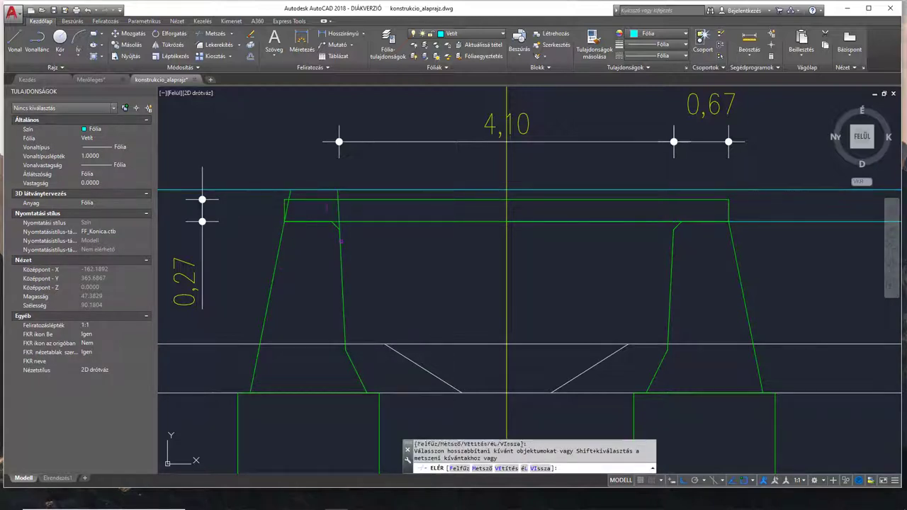
# On the Szárnyfal layer, draw the wing wall's top edge between the upper ends of the two extended wall faces.
pyautogui.scroll(2, 312, 200)
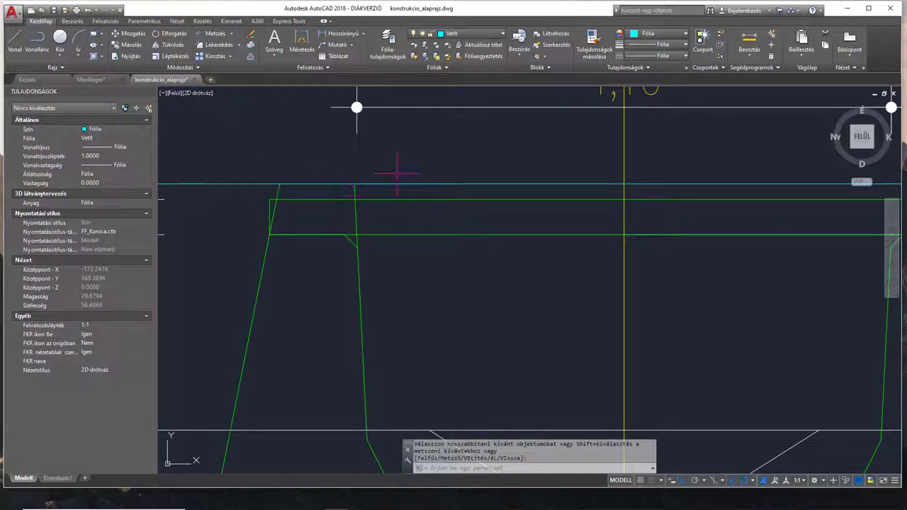
pyautogui.moveTo(322, 172); pyautogui.dragTo(333, 159, button='middle')
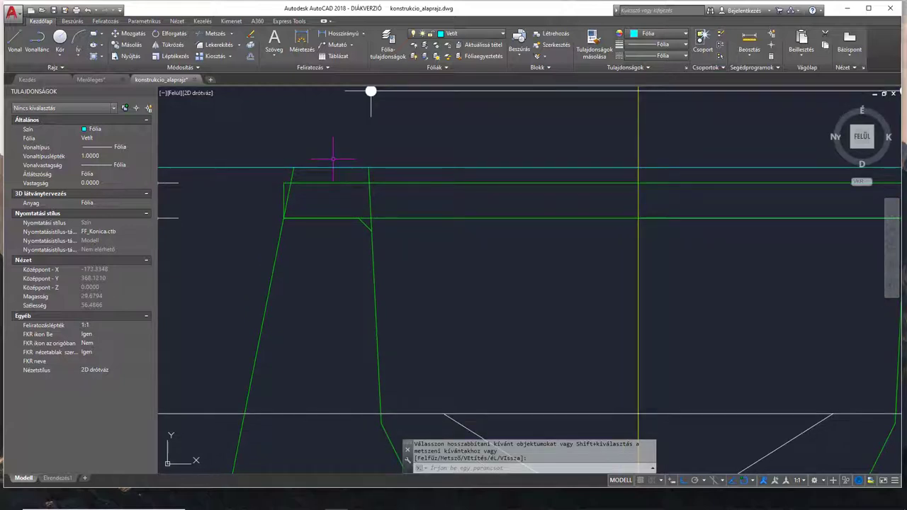
pyautogui.click(480, 33)
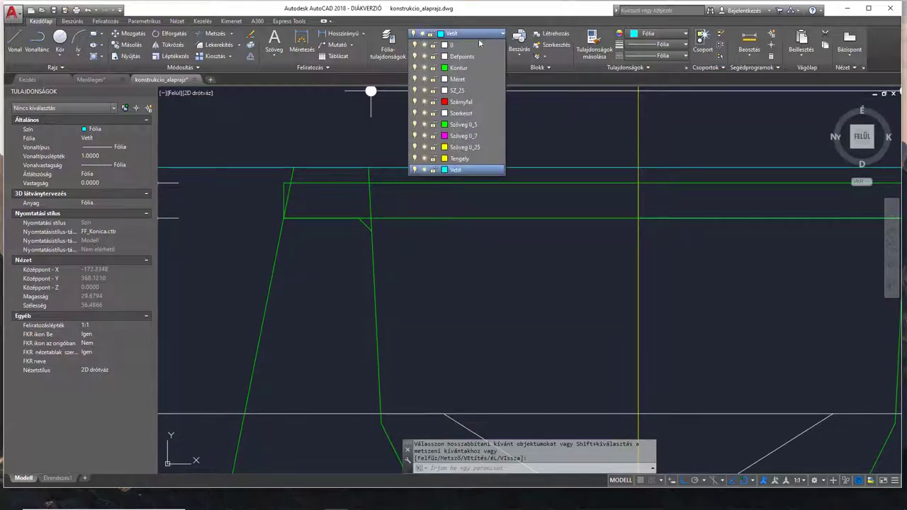
pyautogui.click(459, 102)
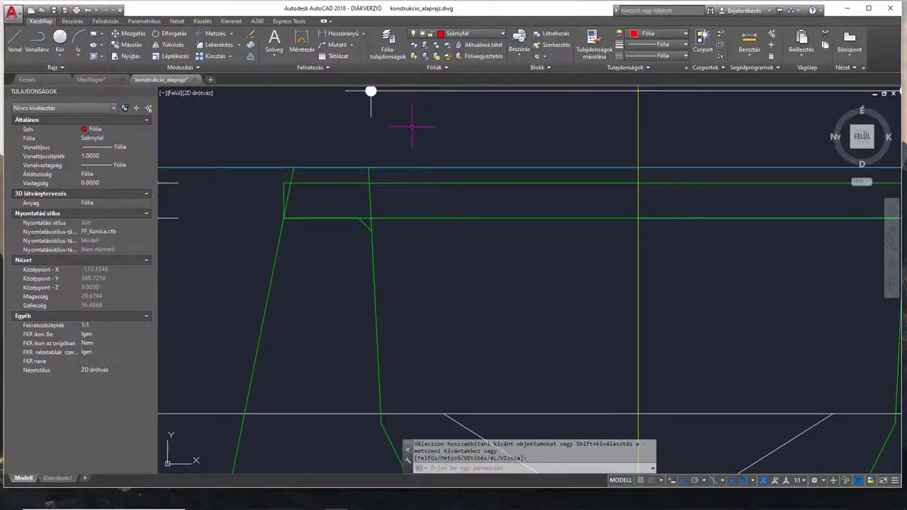
pyautogui.write('v')
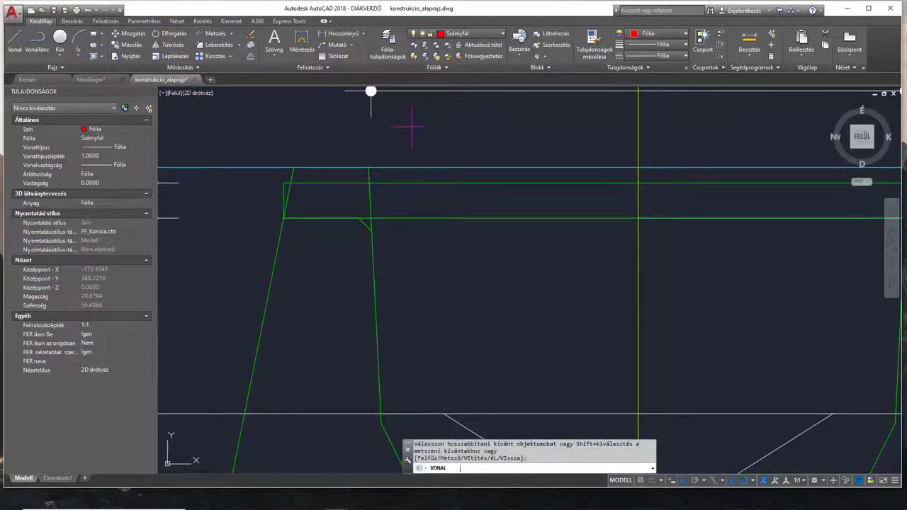
pyautogui.press('Return')
pyautogui.click(293, 168)
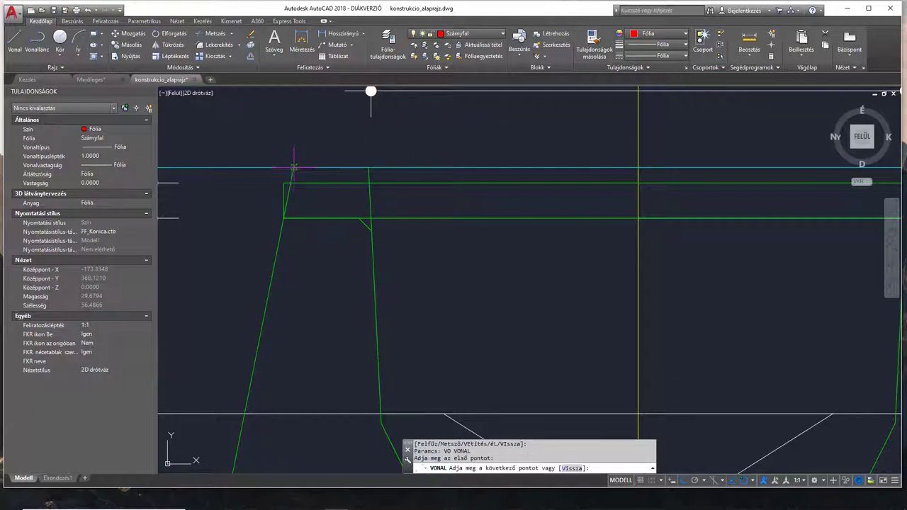
pyautogui.click(369, 168)
pyautogui.press('Return')
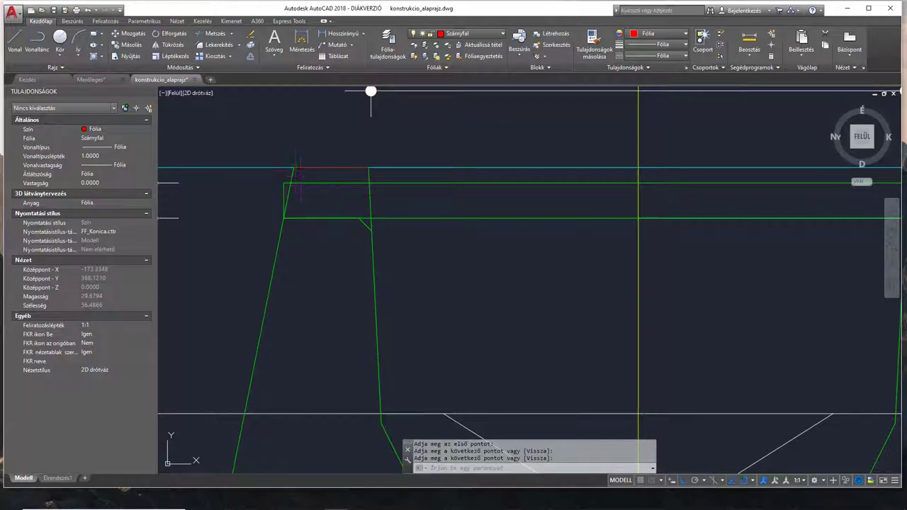
# Draw a vertical wing wall line from the top edge's outer end down to just below the Tsz level line.
pyautogui.press('Return')
pyautogui.click(293, 168)
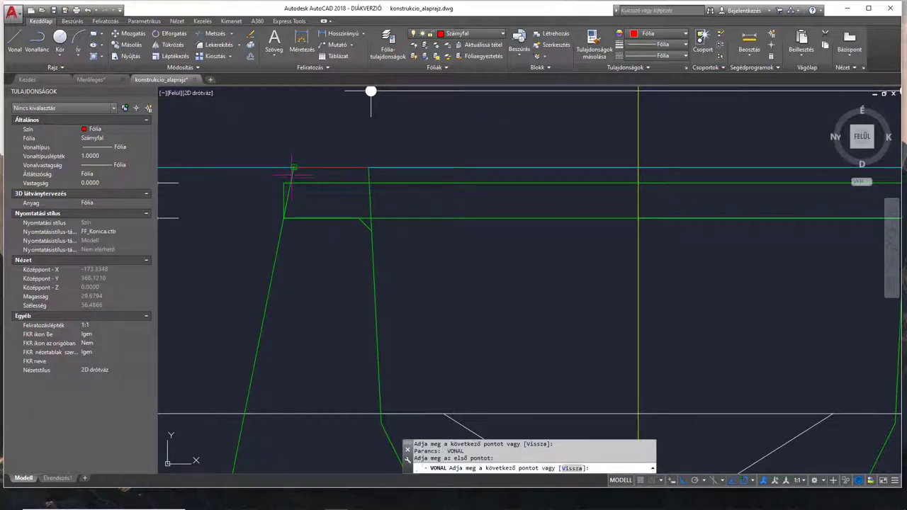
pyautogui.scroll(5, 294, 168)
pyautogui.scroll(-6, 309, 287)
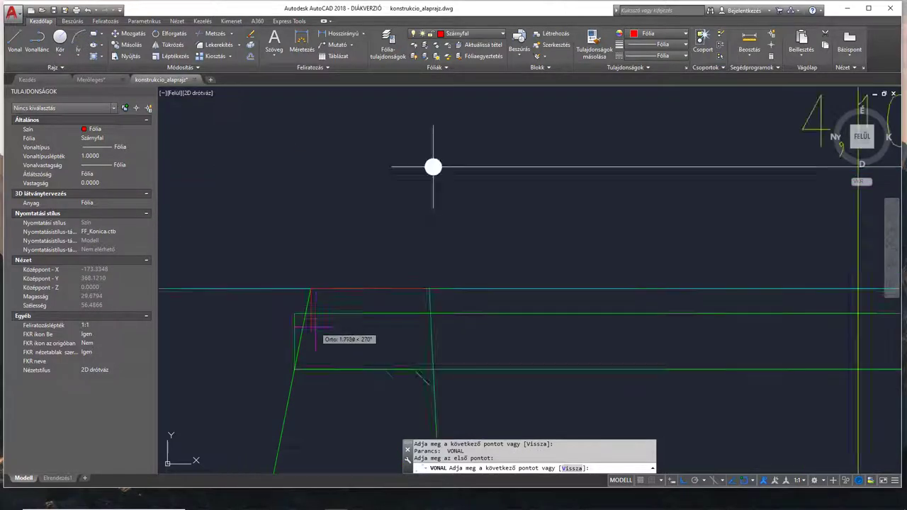
pyautogui.moveTo(314, 290); pyautogui.dragTo(318, 219, button='middle')
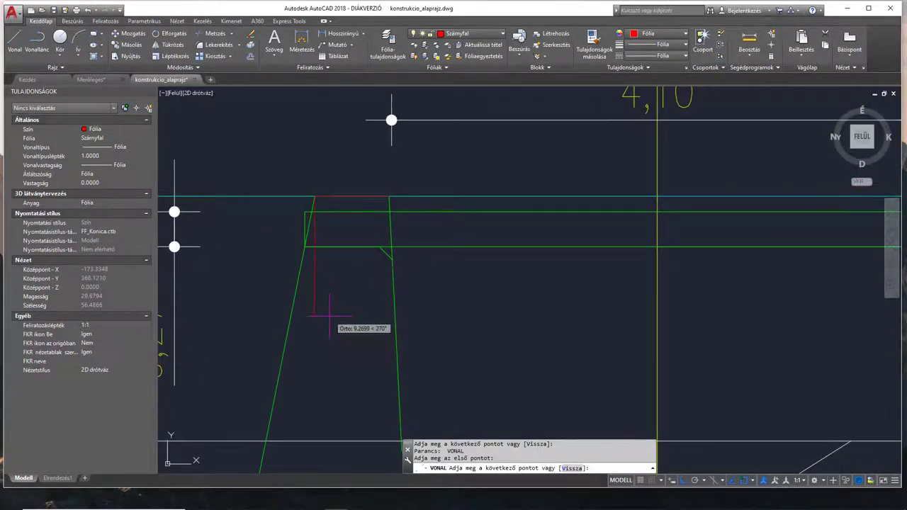
pyautogui.scroll(-5, 311, 213)
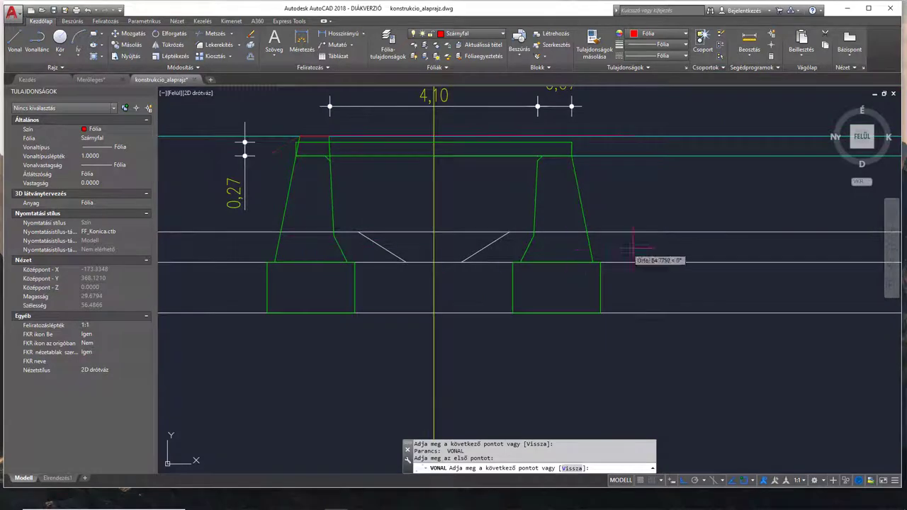
pyautogui.moveTo(635, 248); pyautogui.dragTo(282, 232, button='middle')
pyautogui.moveTo(657, 248); pyautogui.dragTo(243, 228, button='middle')
pyautogui.moveTo(682, 239); pyautogui.dragTo(383, 236, button='middle')
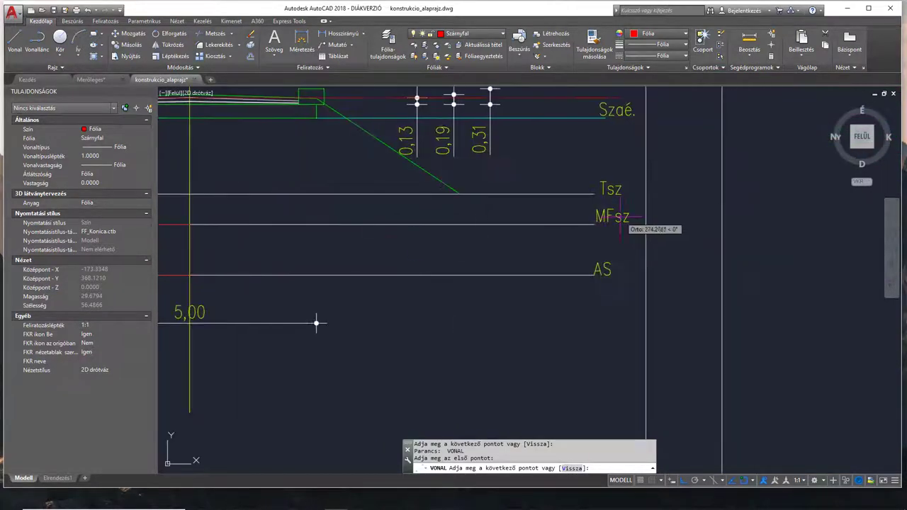
pyautogui.moveTo(341, 199)
pyautogui.mouseDown(button='middle')
pyautogui.moveTo(771, 215)
pyautogui.moveTo(812, 236)
pyautogui.mouseUp(button='middle')
pyautogui.moveTo(273, 234)
pyautogui.mouseDown(button='middle')
pyautogui.moveTo(367, 223)
pyautogui.moveTo(706, 223)
pyautogui.mouseUp(button='middle')
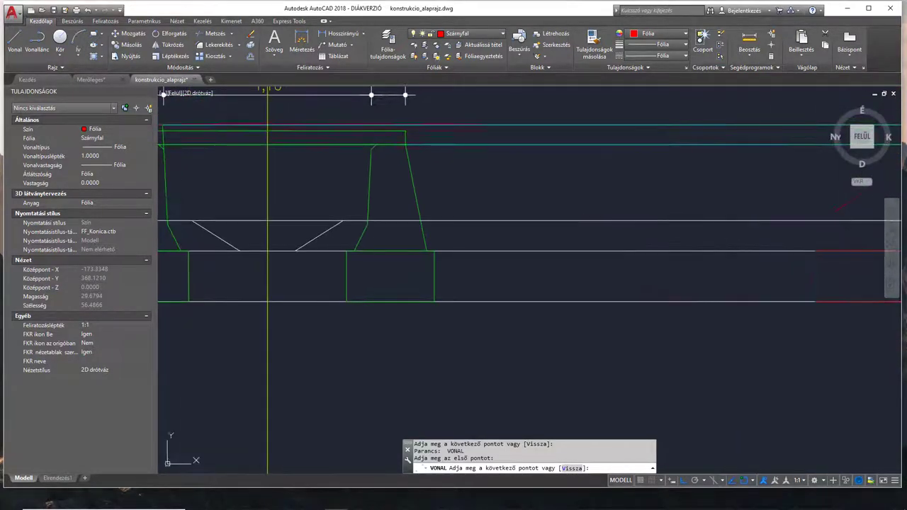
pyautogui.moveTo(309, 226); pyautogui.dragTo(476, 236, button='middle')
pyautogui.scroll(4, 300, 236)
pyautogui.click(306, 233)
pyautogui.press('Return')
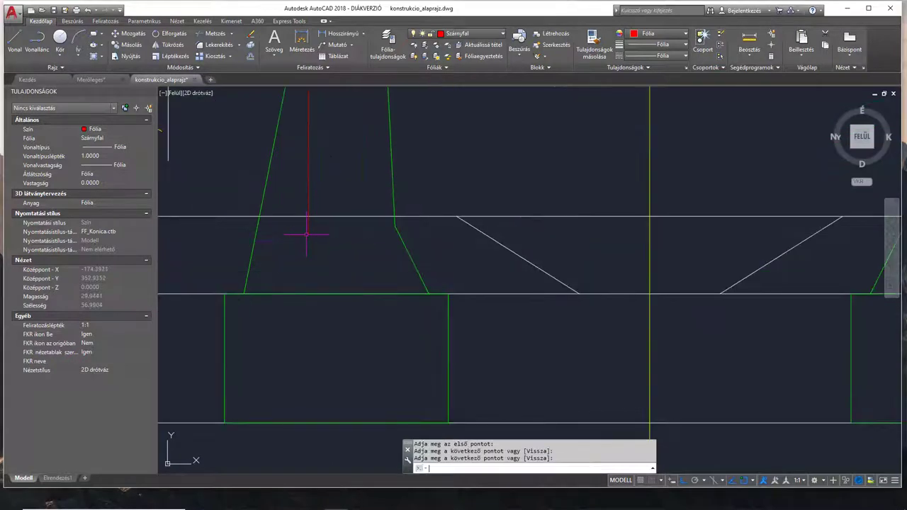
# Draw a second vertical wing wall line from the top edge's inner end down to just below the Tsz level line.
pyautogui.moveTo(339, 188); pyautogui.dragTo(324, 330, button='middle')
pyautogui.press('Return')
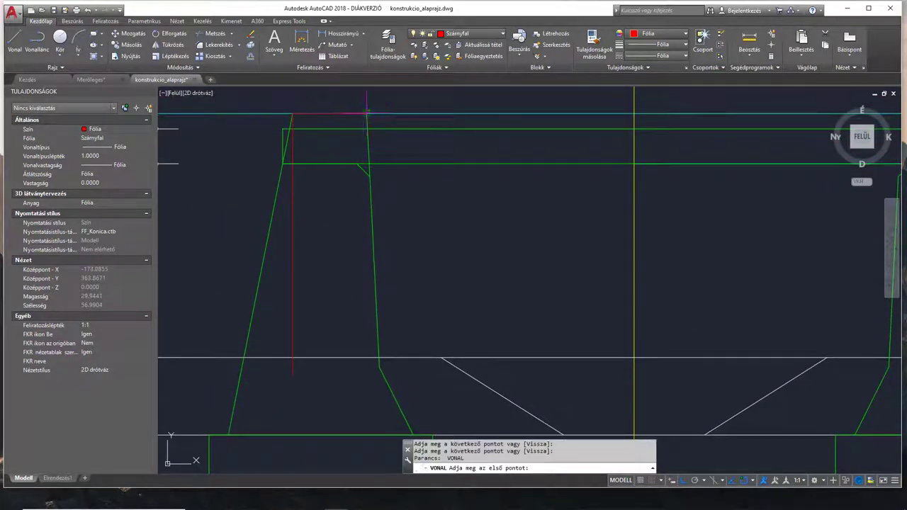
pyautogui.click(366, 112)
pyautogui.click(366, 369)
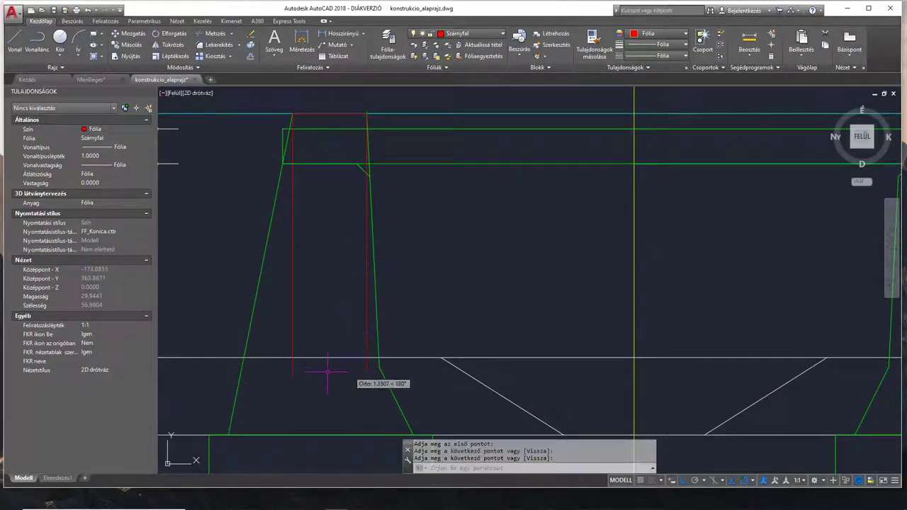
pyautogui.moveTo(327, 370); pyautogui.dragTo(287, 349, button='middle')
pyautogui.press('Return')
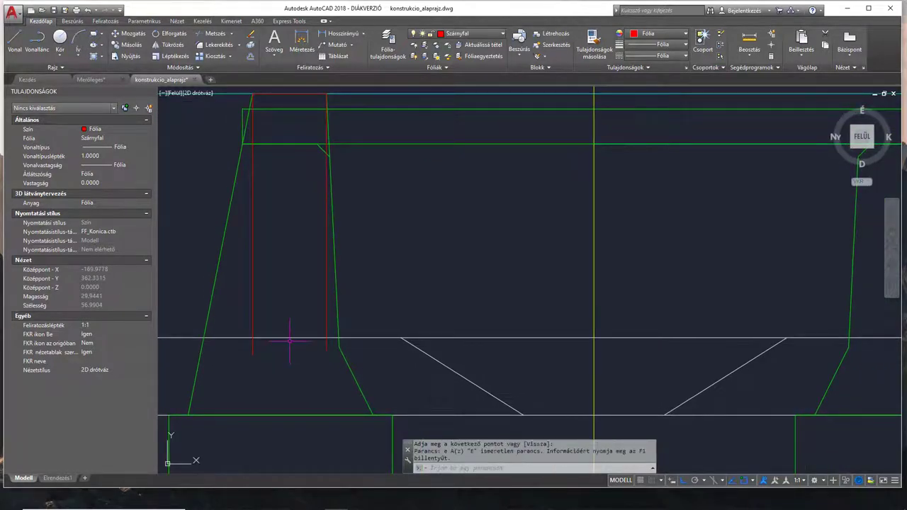
# Trim the lower ends of both vertical wing wall lines at the horizontal Tsz level line.
pyautogui.write('me')
pyautogui.press('Return')
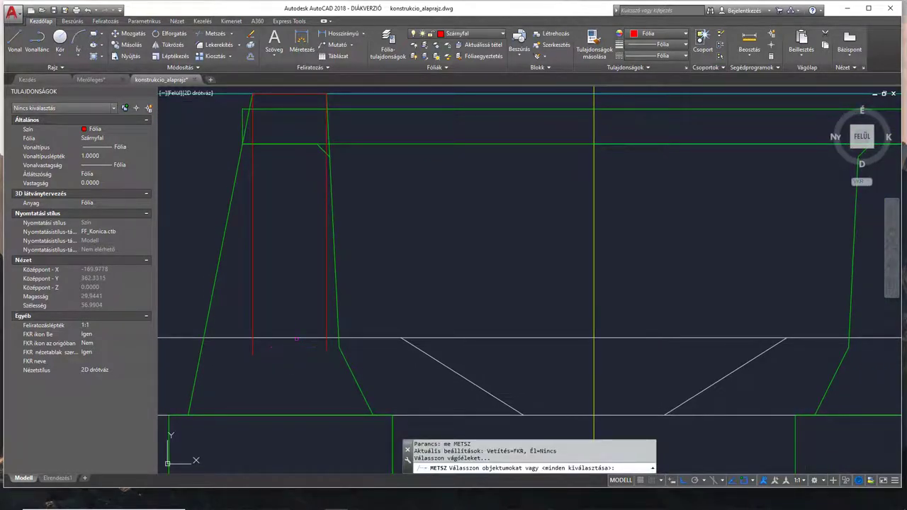
pyautogui.click(296, 339)
pyautogui.press('Return')
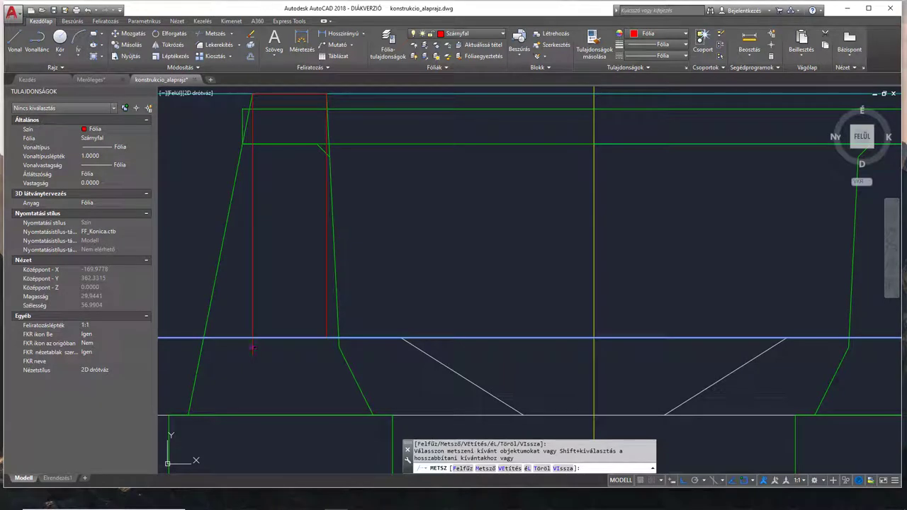
pyautogui.press('Return')
pyautogui.moveTo(279, 344); pyautogui.dragTo(307, 365, button='middle')
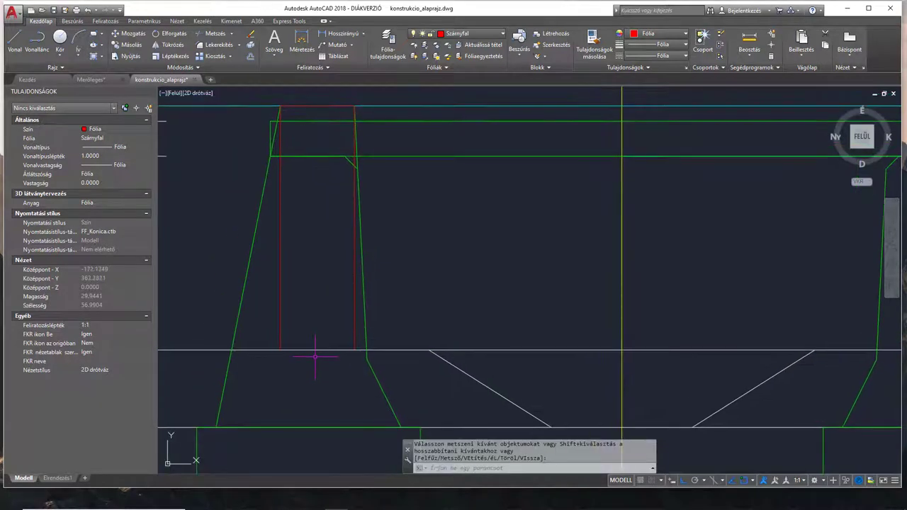
# Draw a horizontal wing wall line between the lower ends of the two vertical lines.
pyautogui.write('vo')
pyautogui.press('Return')
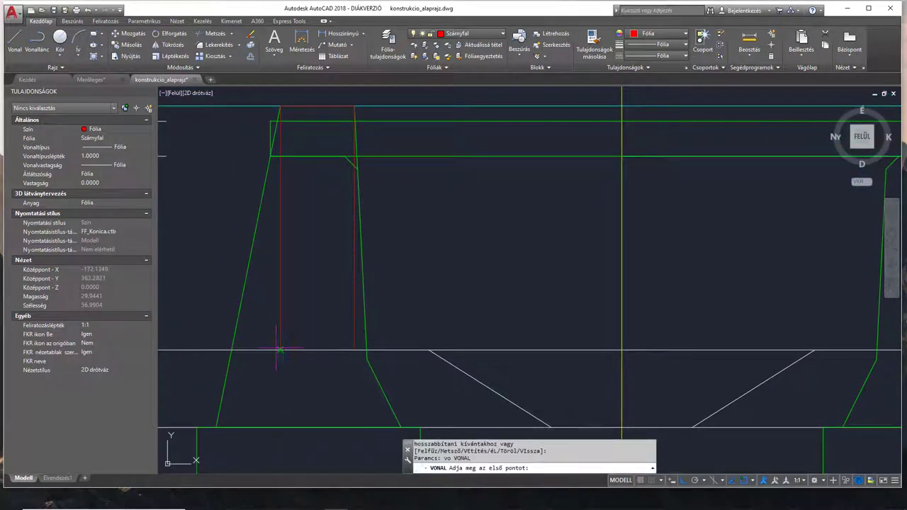
pyautogui.click(279, 350)
pyautogui.click(354, 349)
pyautogui.press('Return')
pyautogui.moveTo(339, 377)
pyautogui.mouseDown(button='middle')
pyautogui.moveTo(318, 385)
pyautogui.moveTo(358, 347)
pyautogui.mouseUp(button='middle')
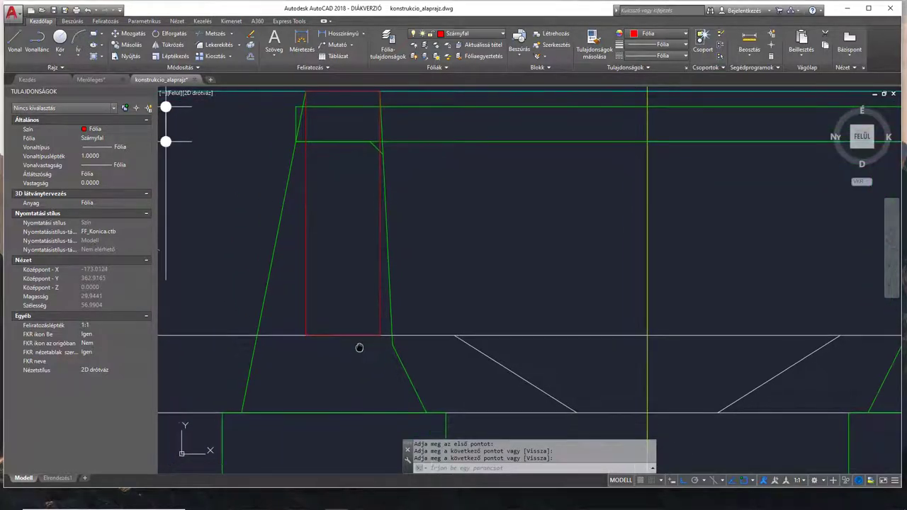
# In the Merőleges drawing, examine the 3D abutment model from the front, focusing on the lower part of the wing wall's end.
pyautogui.click(92, 80)
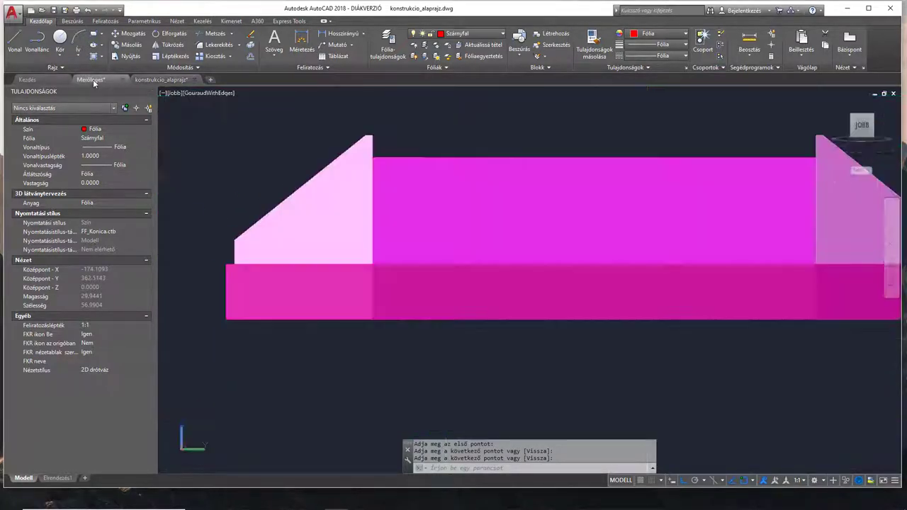
pyautogui.click(875, 132)
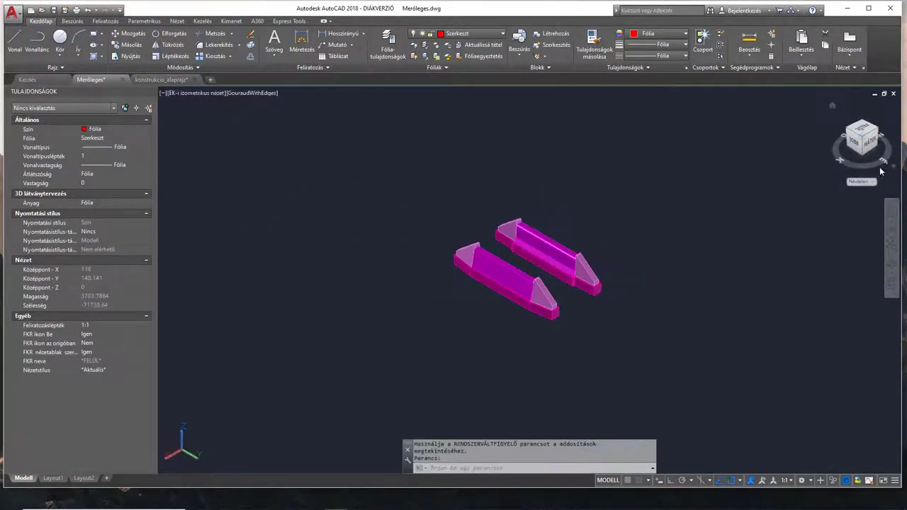
pyautogui.click(891, 262)
pyautogui.moveTo(319, 301); pyautogui.dragTo(523, 254)
pyautogui.scroll(5, 502, 261)
pyautogui.press('Escape')
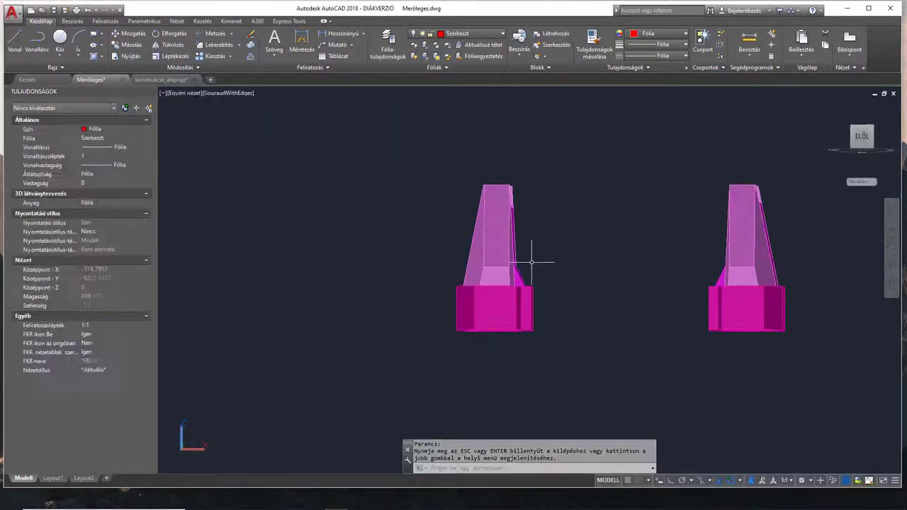
pyautogui.click(861, 141)
pyautogui.click(861, 136)
pyautogui.scroll(10, 492, 258)
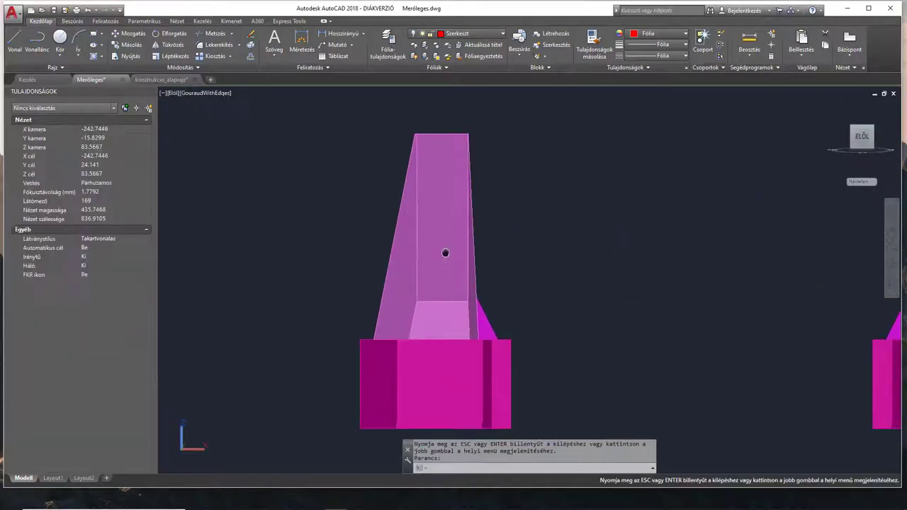
pyautogui.scroll(-3, 408, 165)
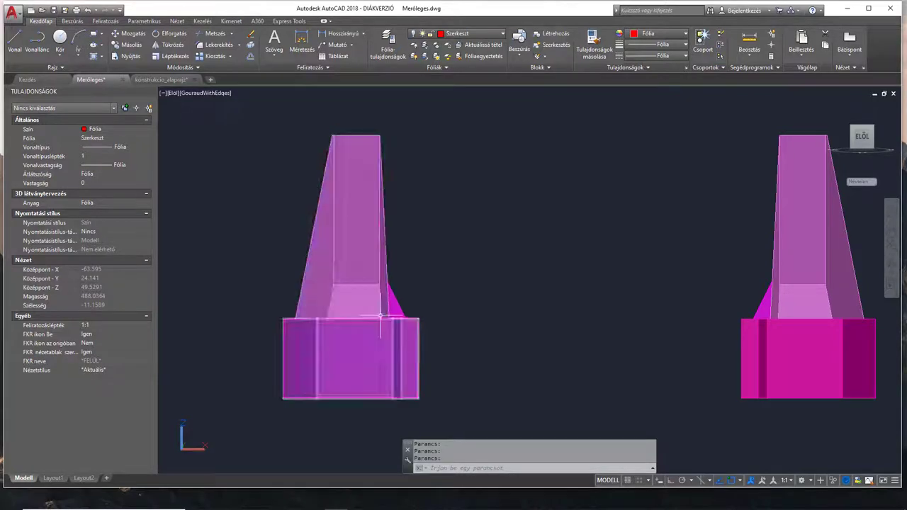
pyautogui.scroll(2, 361, 310)
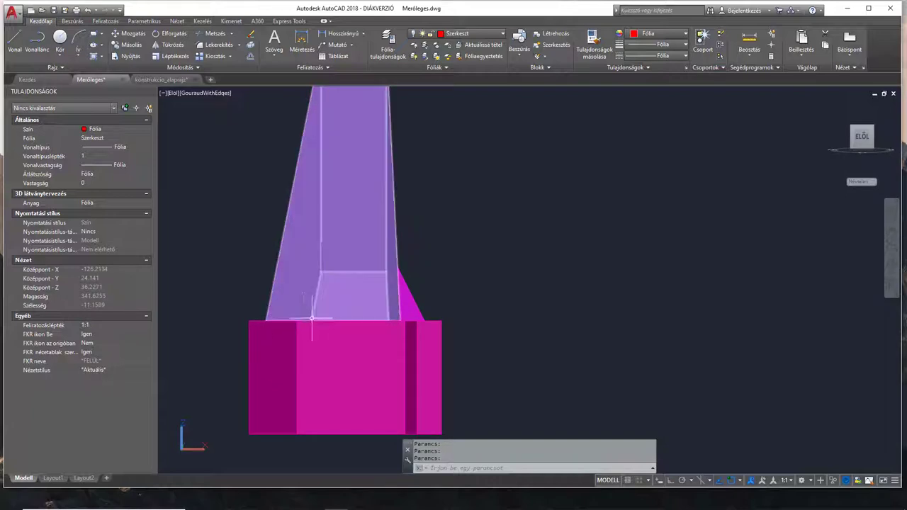
pyautogui.moveTo(302, 309); pyautogui.dragTo(300, 349, button='middle')
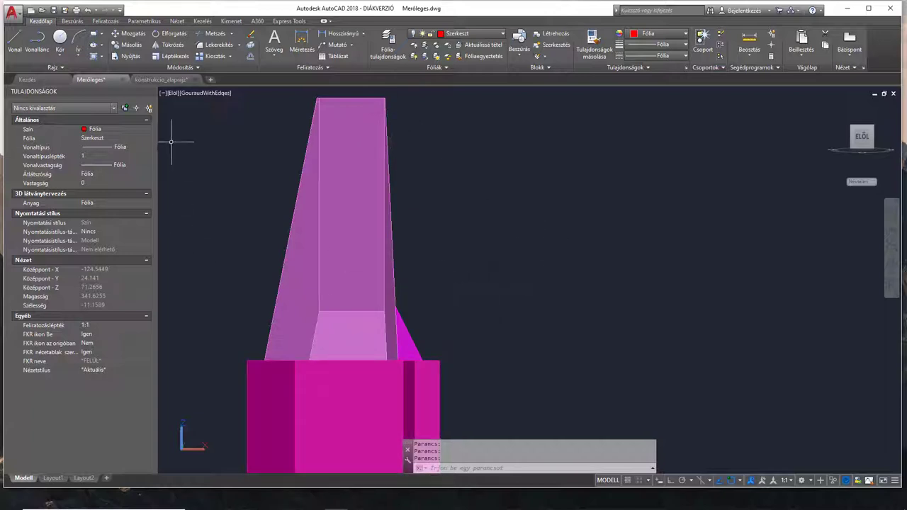
# Back in konstrukcio_alaprajz, copy the abutment's sloping outer face line so it passes through the wing wall's lower outer corner.
pyautogui.click(162, 80)
pyautogui.moveTo(352, 297); pyautogui.dragTo(347, 248, button='middle')
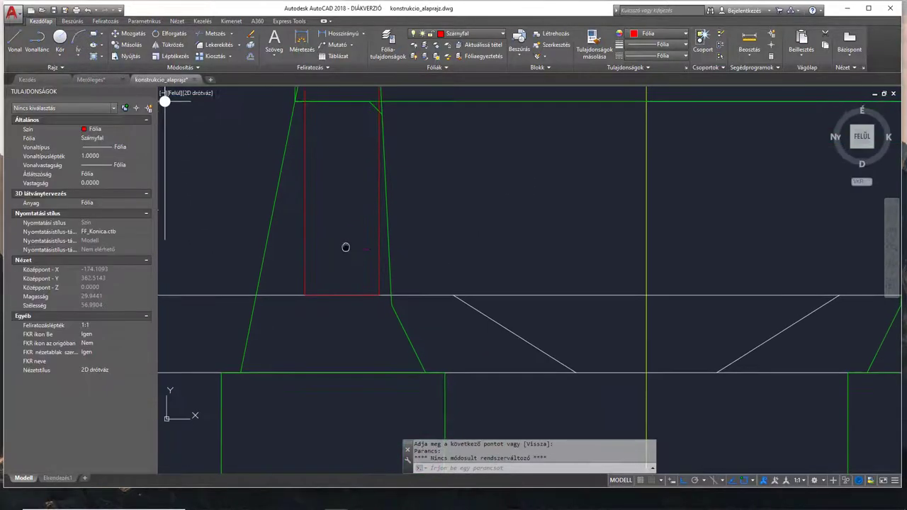
pyautogui.click(262, 253)
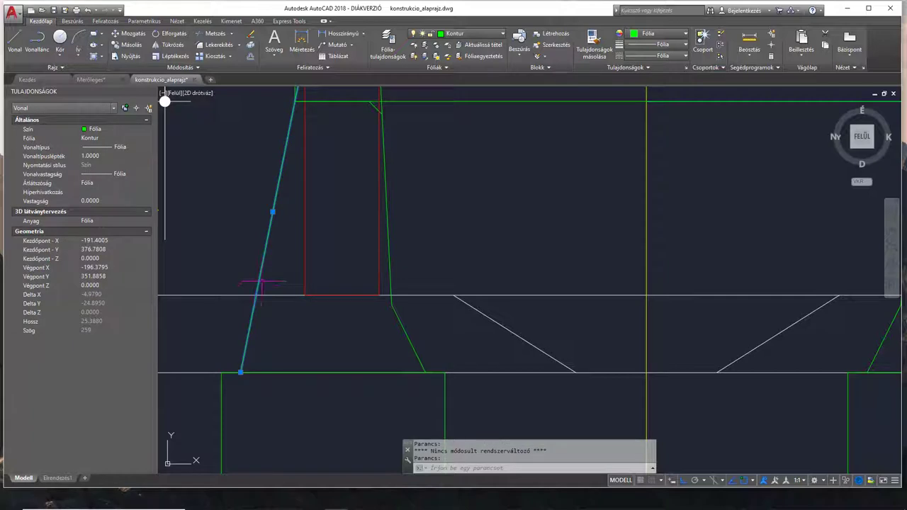
pyautogui.hotkey('ctrl', 'shift', 'c')
pyautogui.press('Escape')
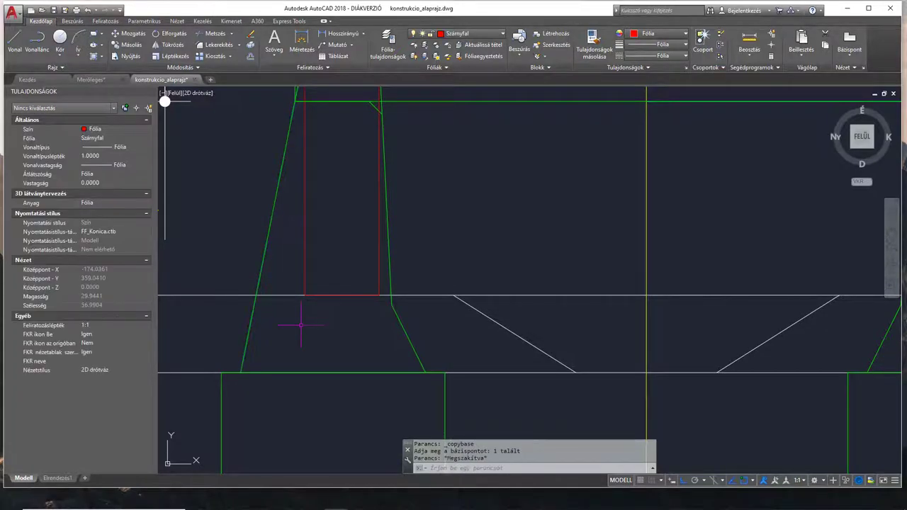
pyautogui.hotkey('ctrl', 'v')
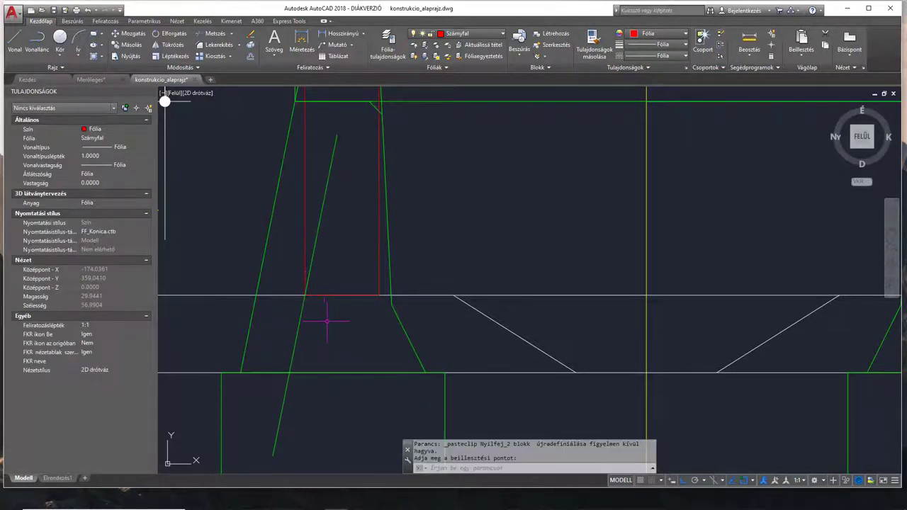
pyautogui.click(321, 318)
# Trim the copied outer slope line to the part between the wing wall's lower edge and the foundation's top line.
pyautogui.write('tr')
pyautogui.press('Return')
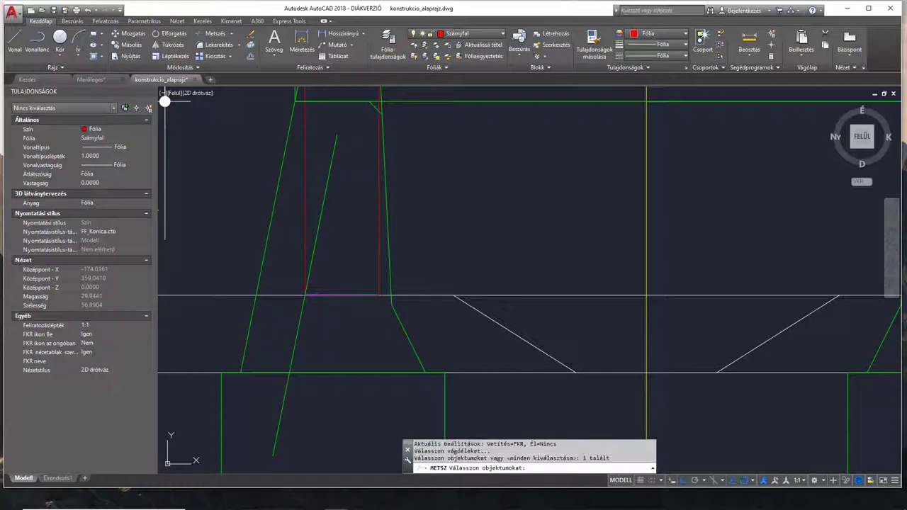
pyautogui.press('Return')
pyautogui.press('Escape')
pyautogui.press('Return')
pyautogui.click(300, 375)
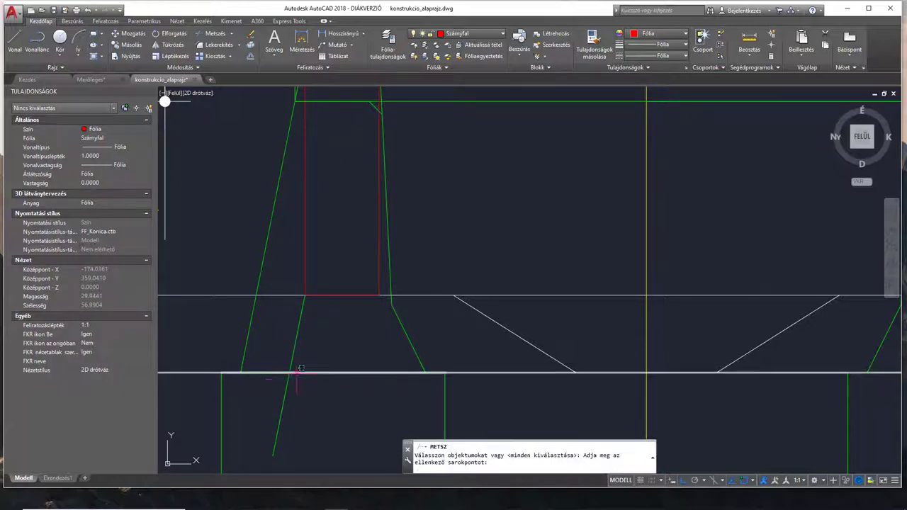
pyautogui.click(292, 382)
pyautogui.press('Return')
pyautogui.click(288, 380)
pyautogui.press('Return')
# Move the trimmed outer slope line to the Szárnyfal layer.
pyautogui.click(293, 355)
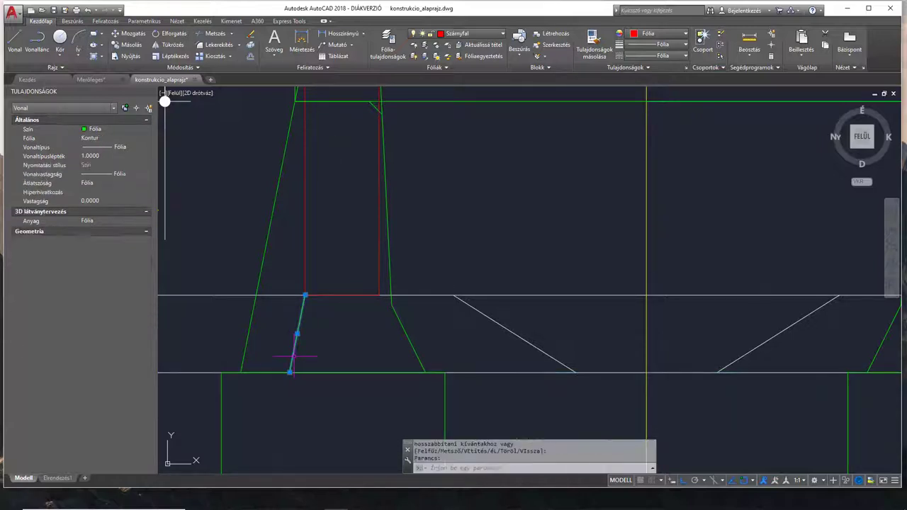
pyautogui.click(468, 33)
pyautogui.click(457, 105)
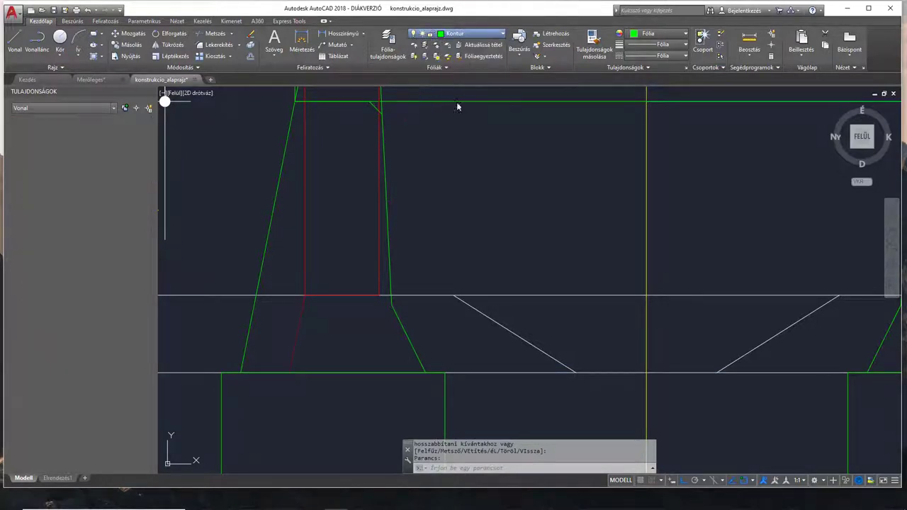
pyautogui.press('Escape')
pyautogui.press('Escape')
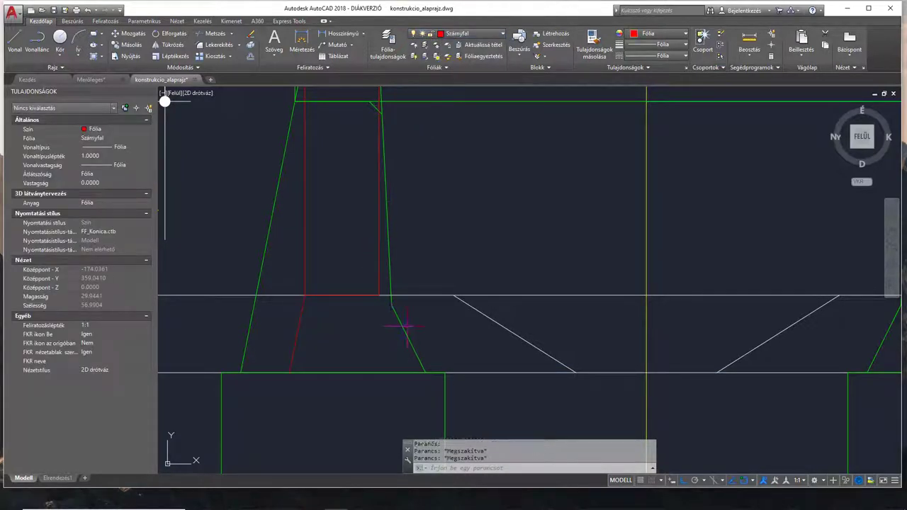
# Copy the abutment's steep inner face line so it passes through the wing wall's lower inner corner.
pyautogui.click(390, 279)
pyautogui.hotkey('ctrl', 'c')
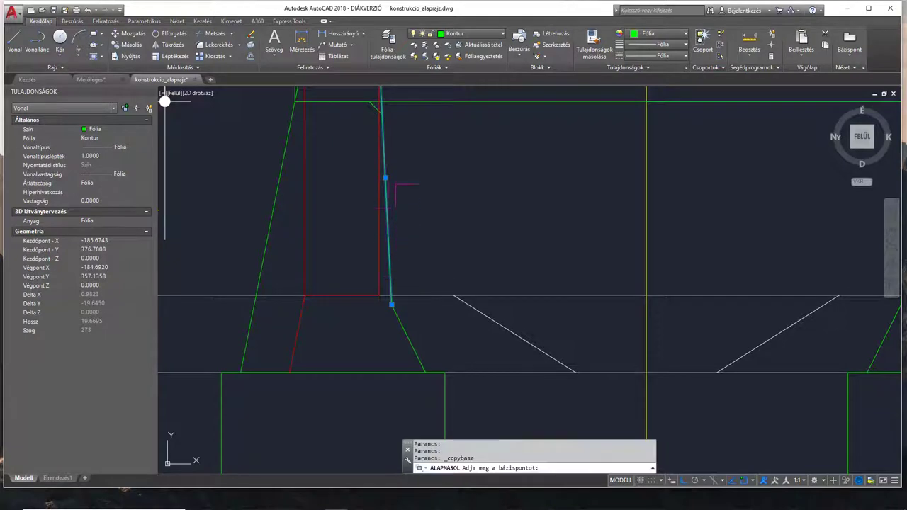
pyautogui.hotkey('ctrl', 'v')
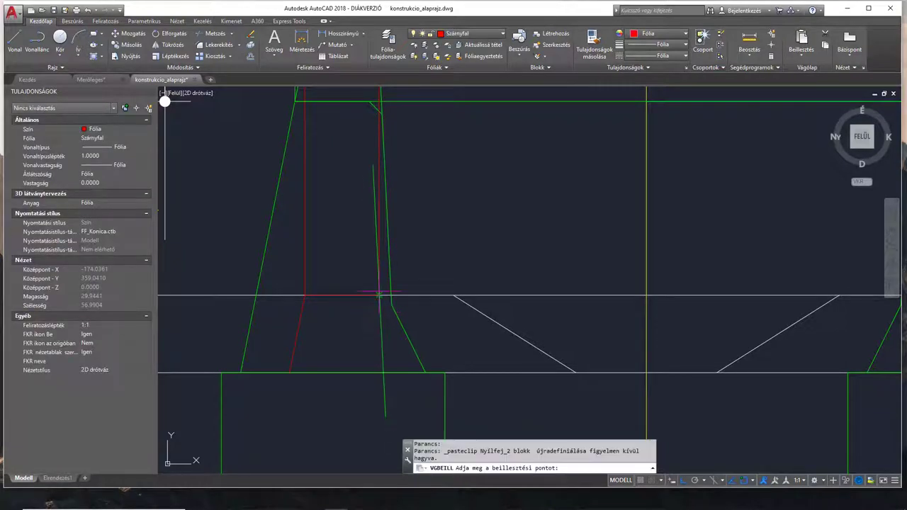
pyautogui.click(379, 296)
# Trim the copied inner slope line above the wing wall's lower edge and below the foundation's top line.
pyautogui.write('me')
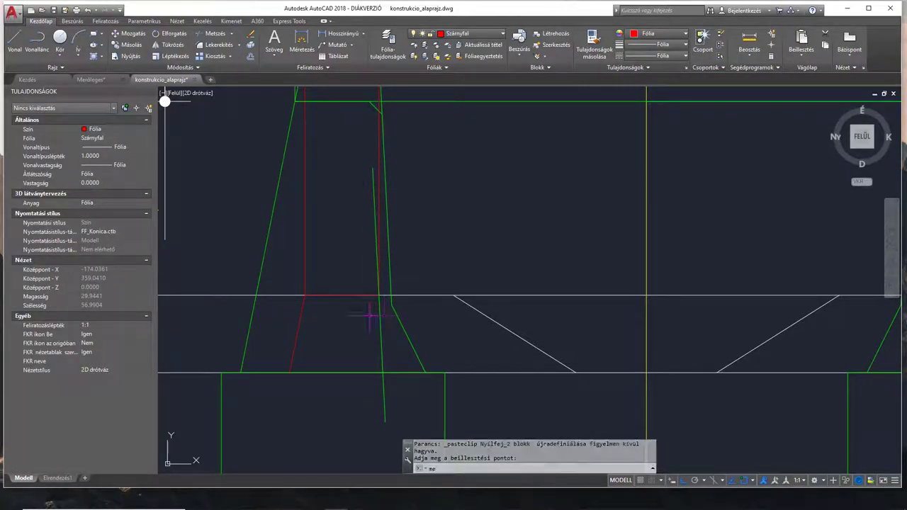
pyautogui.press('Return')
pyautogui.click(363, 295)
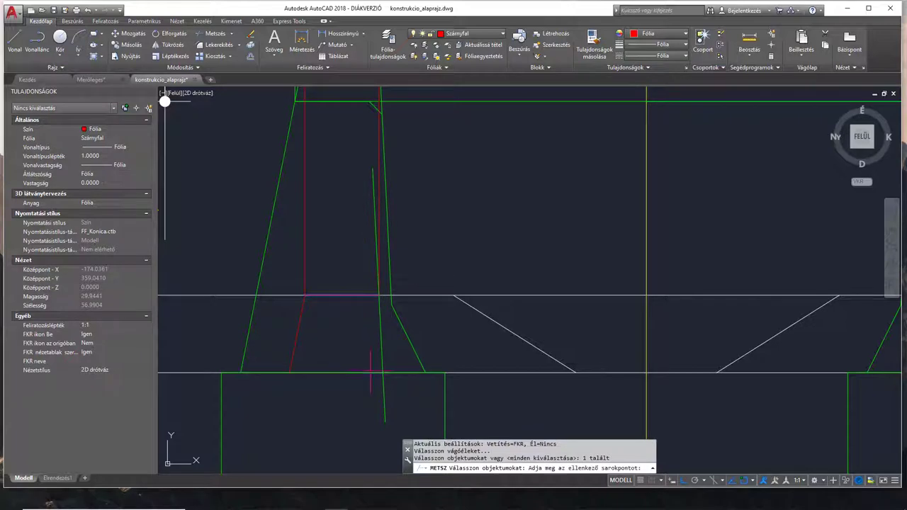
pyautogui.click(377, 373)
pyautogui.press('Return')
pyautogui.click(385, 403)
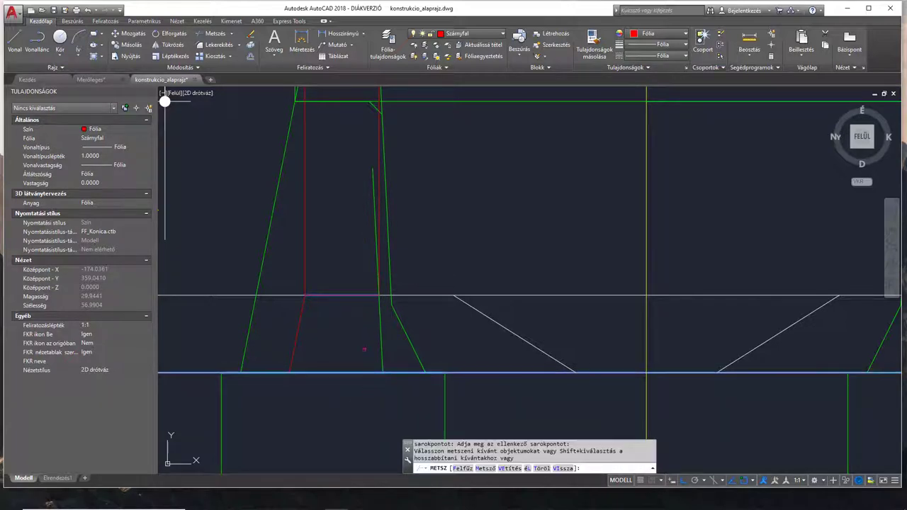
pyautogui.click(377, 213)
pyautogui.press('Return')
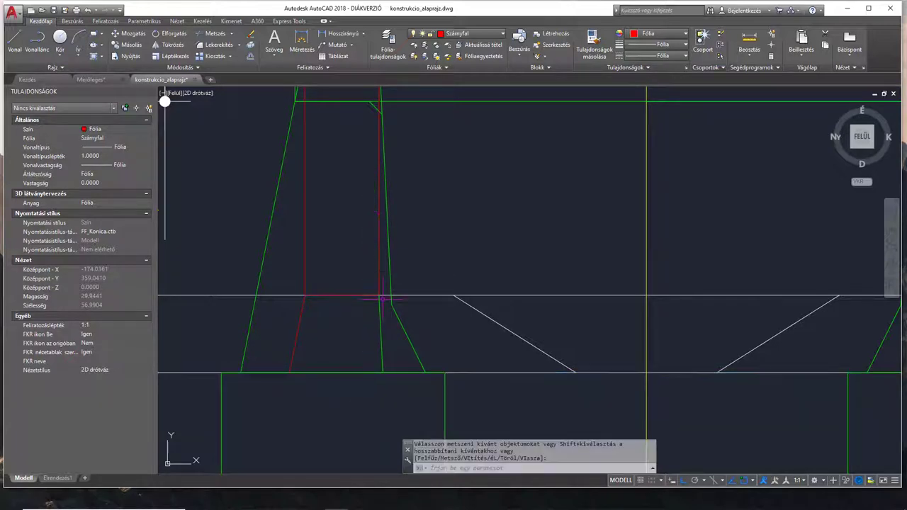
# Move the trimmed inner slope line to the Szárnyfal layer.
pyautogui.click(381, 309)
pyautogui.click(460, 33)
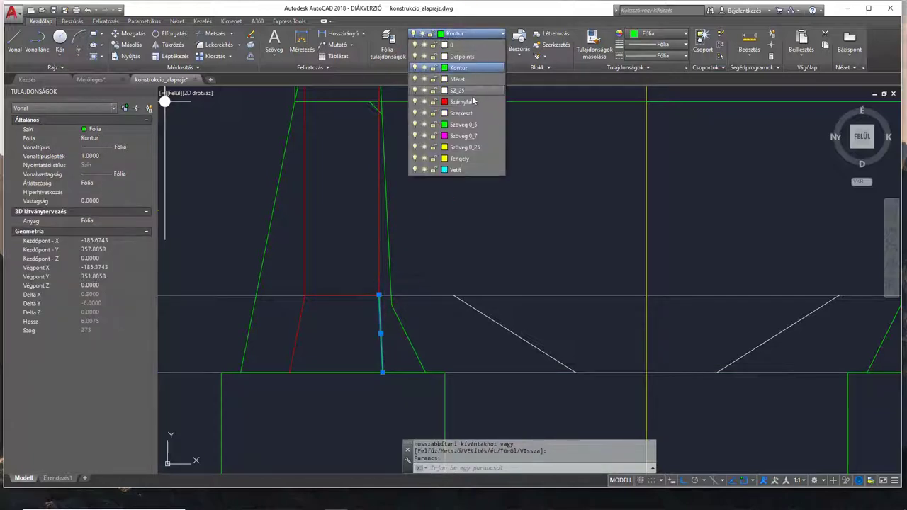
pyautogui.click(471, 101)
pyautogui.press('Escape')
pyautogui.scroll(-2, 451, 198)
pyautogui.moveTo(451, 199)
pyautogui.mouseDown(button='middle')
pyautogui.moveTo(429, 210)
pyautogui.moveTo(424, 197)
pyautogui.mouseUp(button='middle')
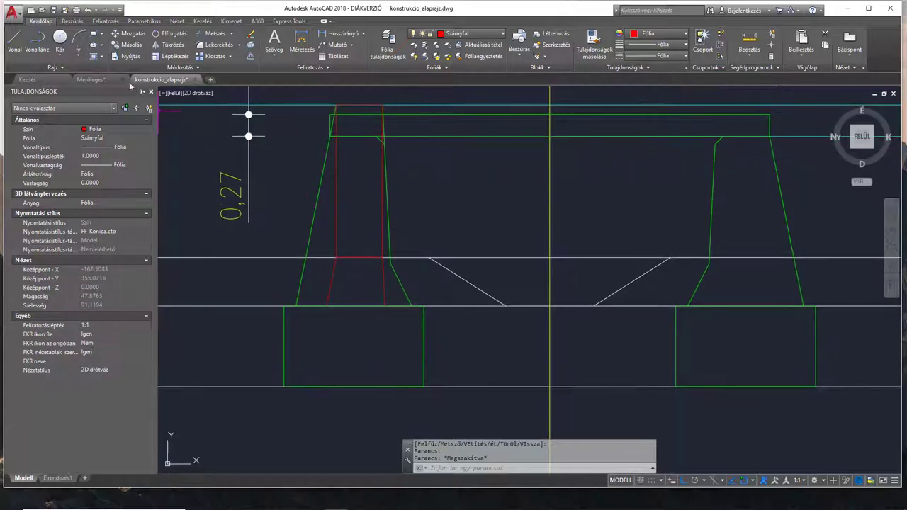
# In the Merőleges 3D model, examine where the wing wall's inner face meets the abutment's sloped base, from the front and at an angle.
pyautogui.click(91, 80)
pyautogui.moveTo(345, 310); pyautogui.dragTo(344, 265, button='middle')
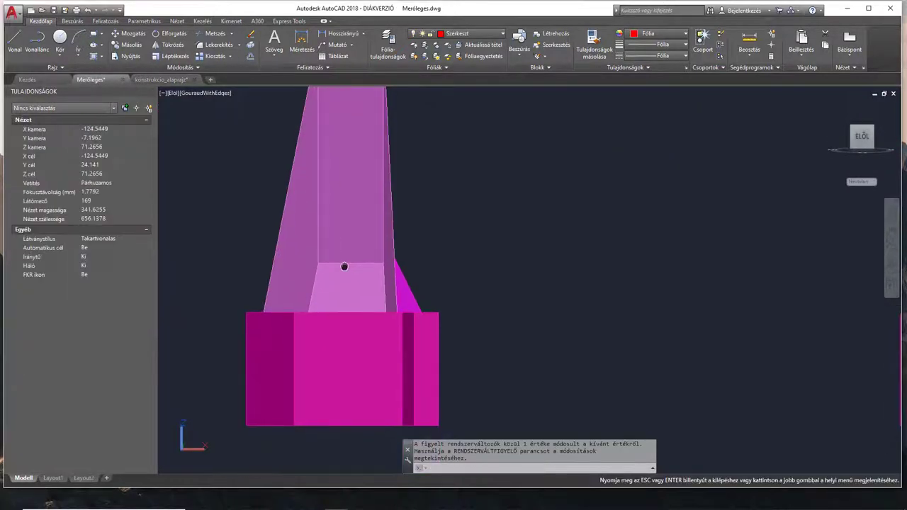
pyautogui.scroll(2, 390, 280)
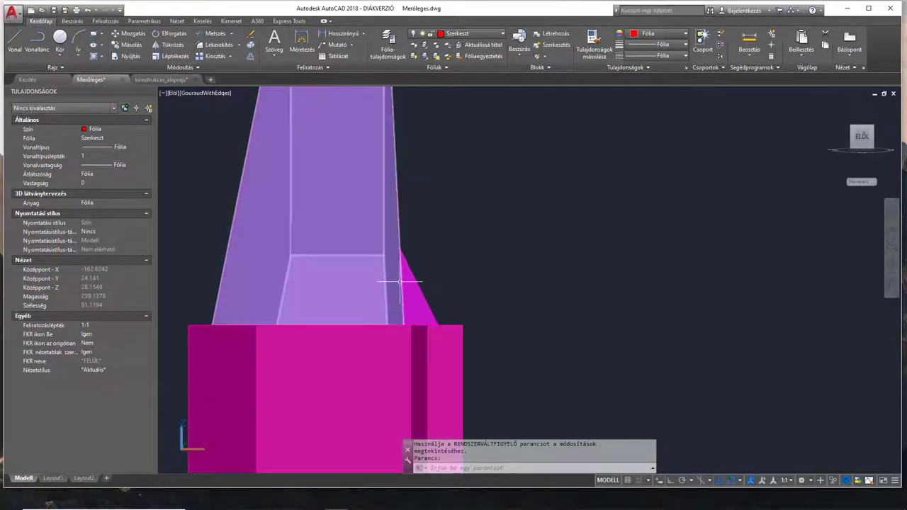
pyautogui.scroll(-2, 413, 263)
pyautogui.moveTo(413, 240); pyautogui.dragTo(403, 276, button='middle')
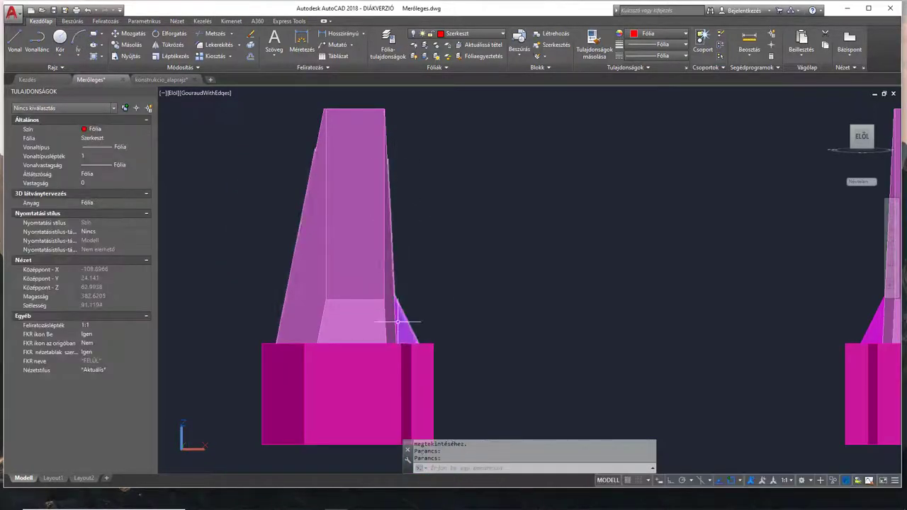
pyautogui.scroll(2, 385, 326)
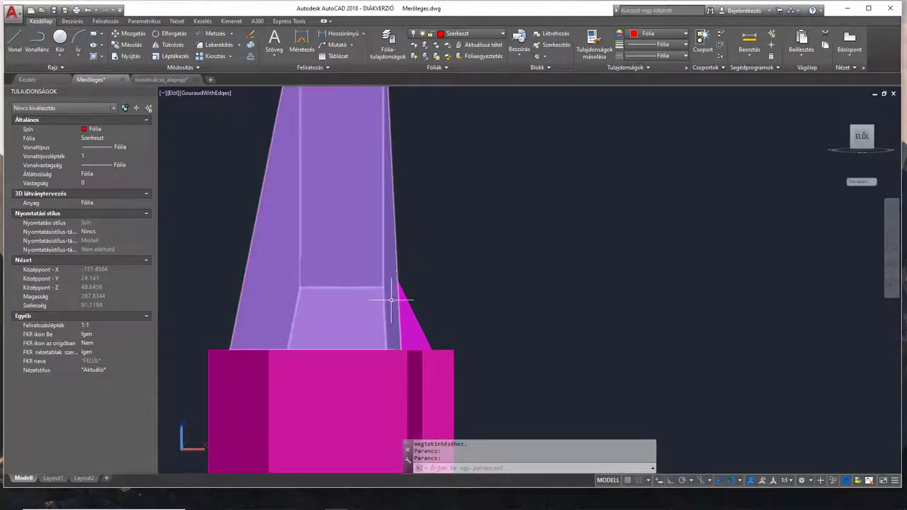
pyautogui.moveTo(405, 282); pyautogui.dragTo(399, 276, button='middle')
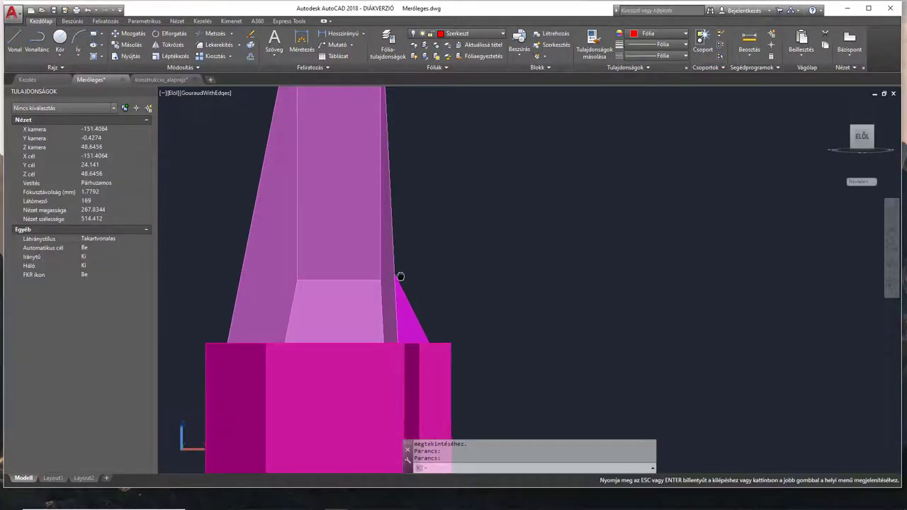
pyautogui.click(886, 262)
pyautogui.moveTo(771, 257); pyautogui.dragTo(668, 257)
pyautogui.press('Escape')
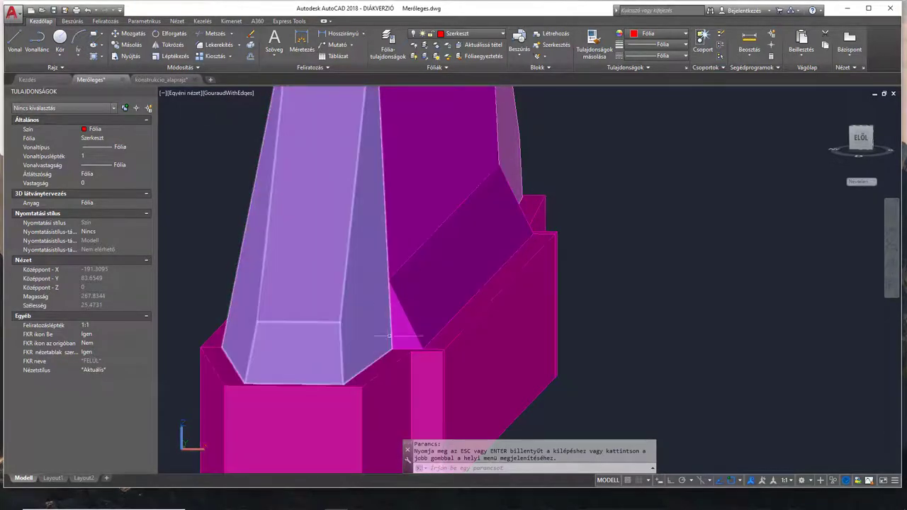
# Check the wing wall's lower inner edge against the abutment's sloped base in the 3D model's front view.
pyautogui.click(861, 140)
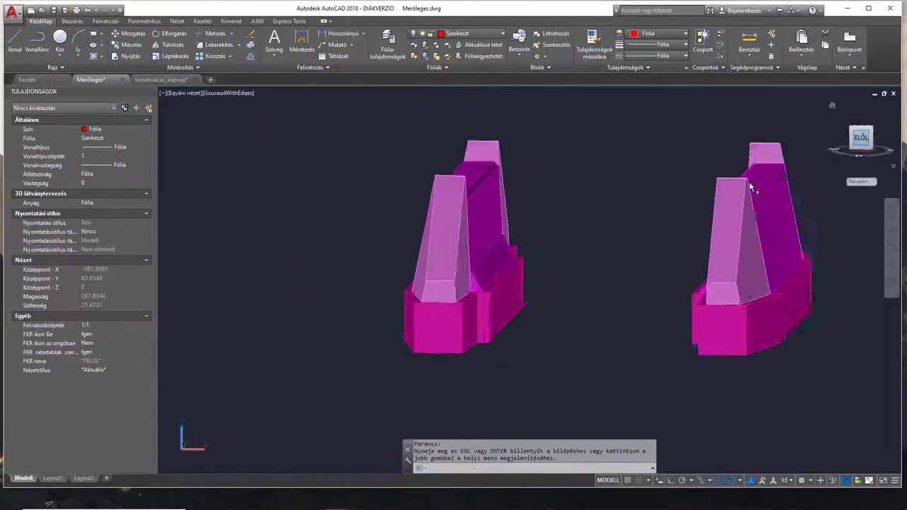
pyautogui.moveTo(547, 223); pyautogui.dragTo(499, 280, button='middle')
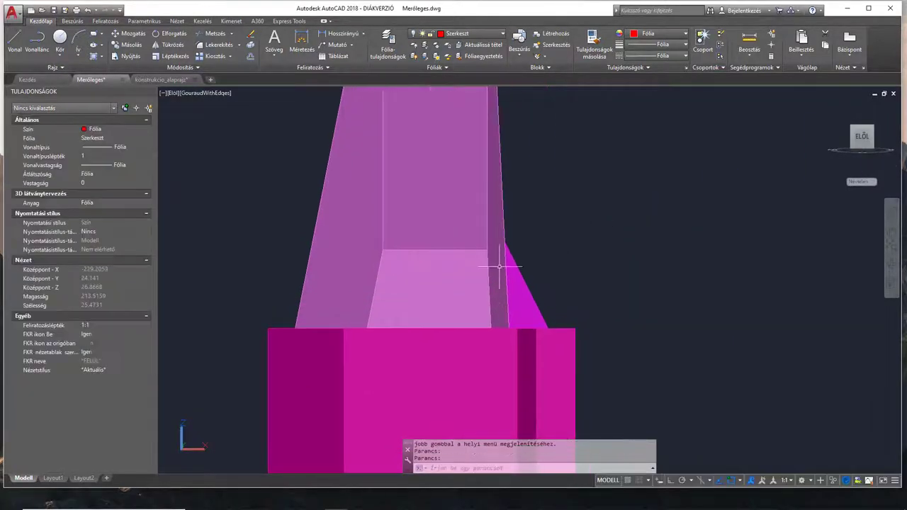
pyautogui.click(160, 80)
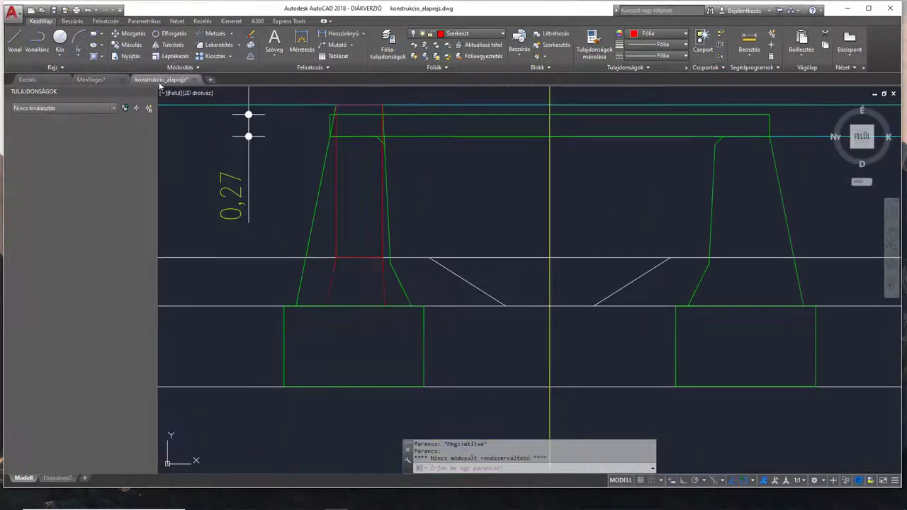
# In konstrukcio_alaprajz, copy the wing wall's lower inner slope line from its upper end to the kink in the abutment's inner face.
pyautogui.click(384, 275)
pyautogui.scroll(4, 383, 274)
pyautogui.hotkey('ctrl', 'shift', 'c')
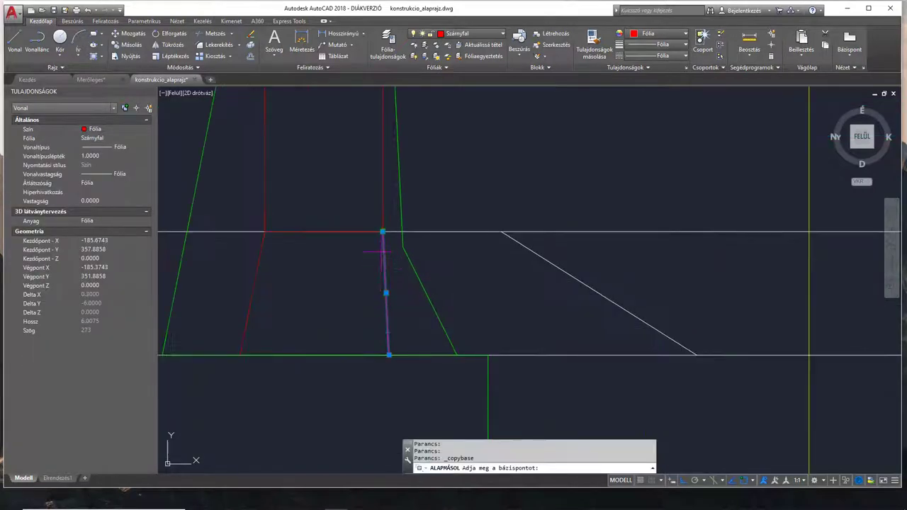
pyautogui.press('Escape')
pyautogui.hotkey('ctrl', 'v')
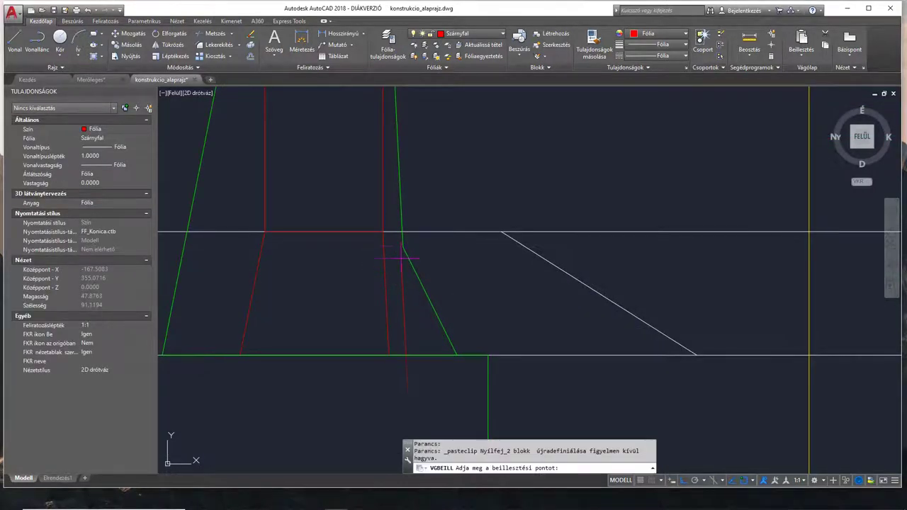
pyautogui.press('Escape')
# Trim the copied slope line below the foundation's top line.
pyautogui.write('me')
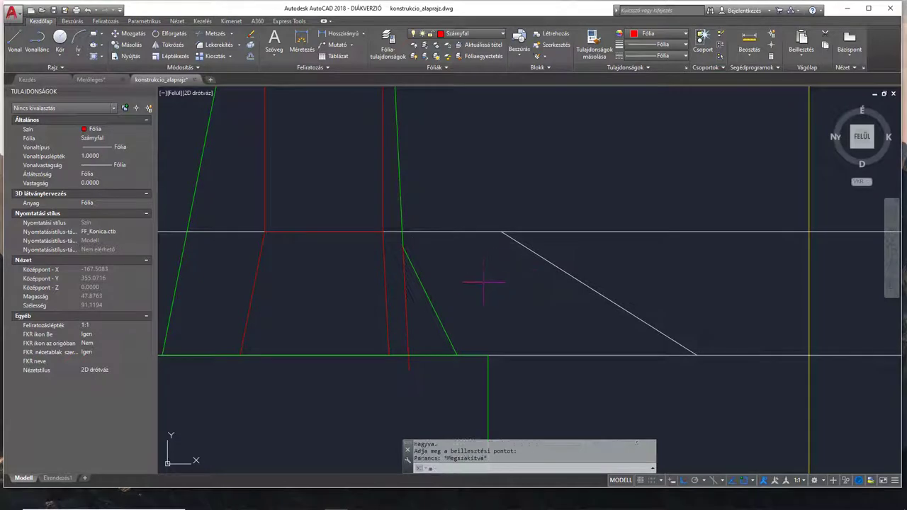
pyautogui.press('Return')
pyautogui.click(425, 355)
pyautogui.press('Return')
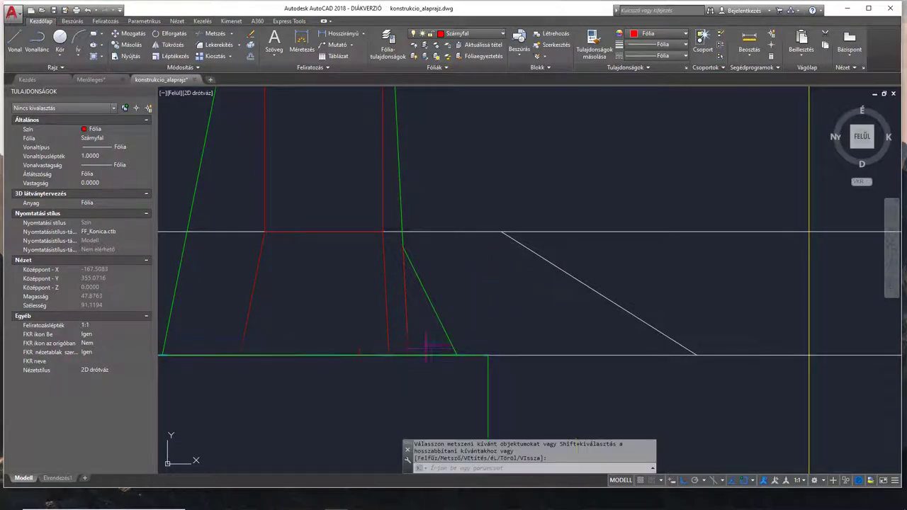
pyautogui.scroll(-4, 425, 296)
pyautogui.moveTo(425, 260); pyautogui.dragTo(407, 255, button='middle')
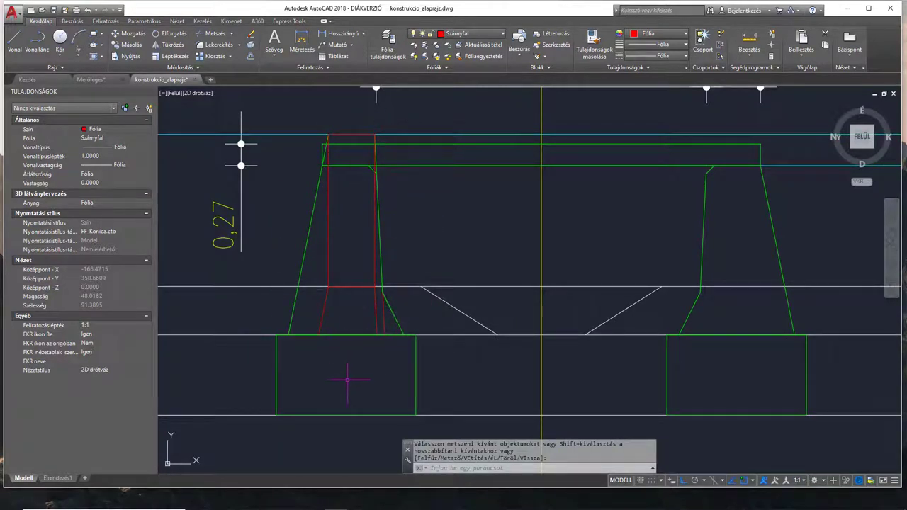
# In the Merőleges 3D model, examine from above how the edges of the wing wall, abutment and foundation line up in plan.
pyautogui.click(91, 79)
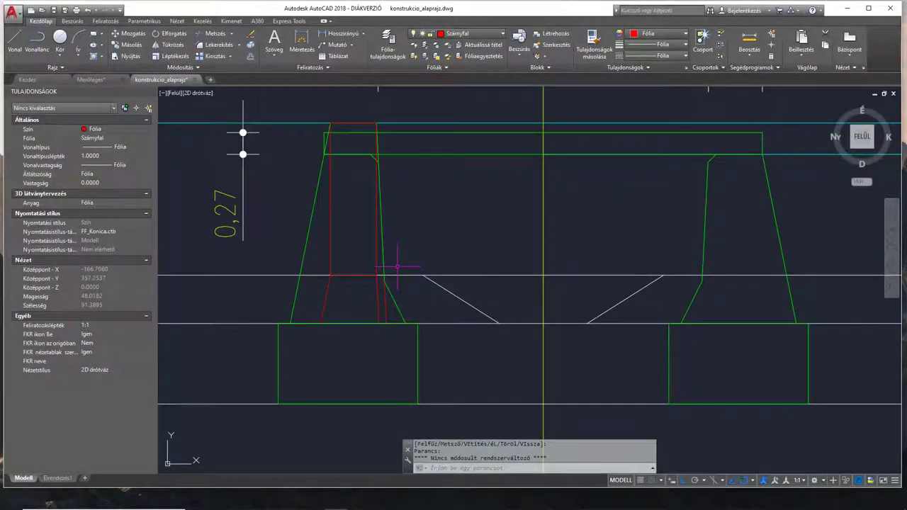
pyautogui.scroll(-5, 385, 264)
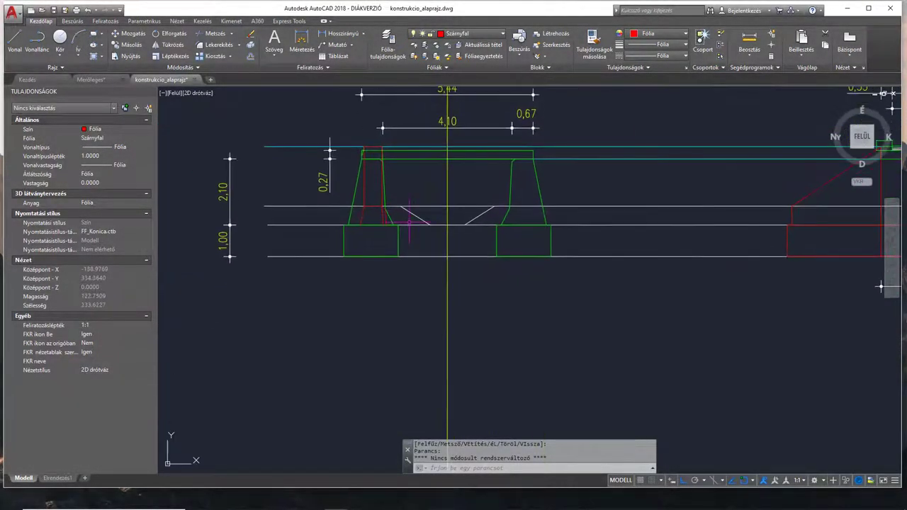
pyautogui.moveTo(415, 212); pyautogui.dragTo(417, 200, button='middle')
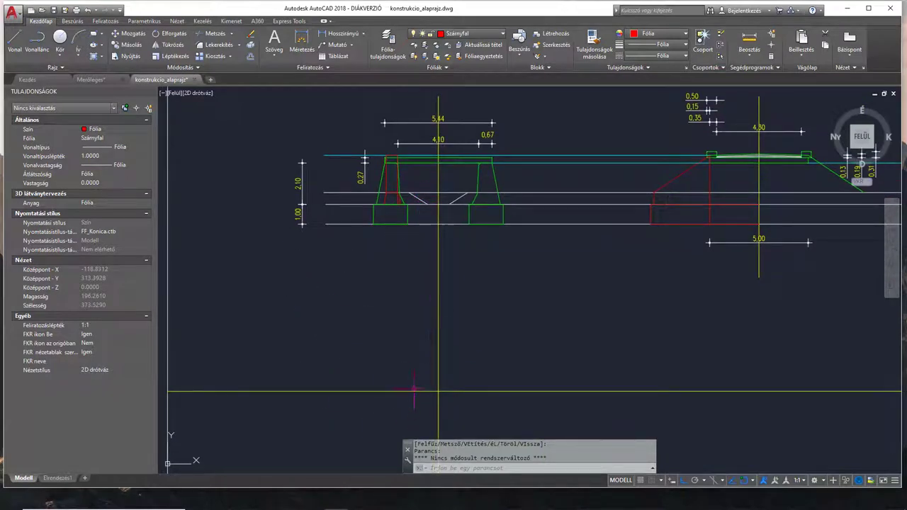
pyautogui.moveTo(408, 347); pyautogui.dragTo(415, 321, button='middle')
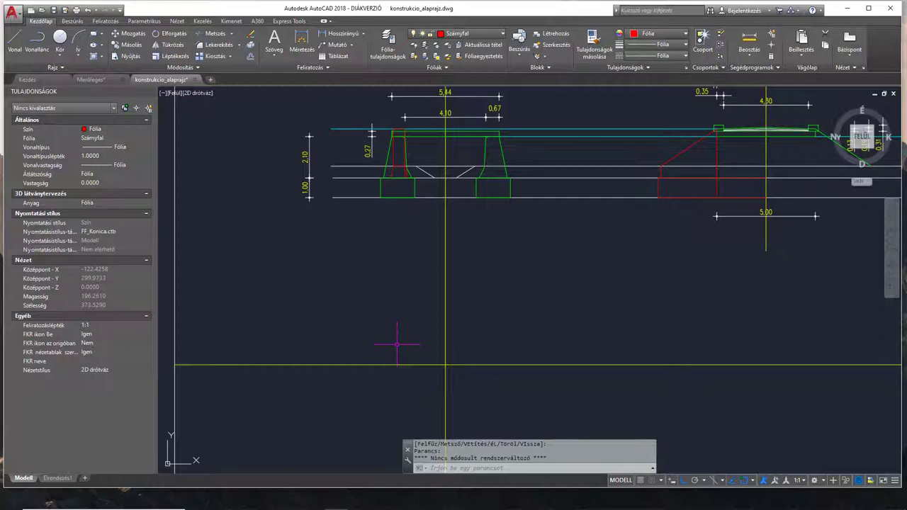
pyautogui.moveTo(410, 331); pyautogui.dragTo(373, 342, button='middle')
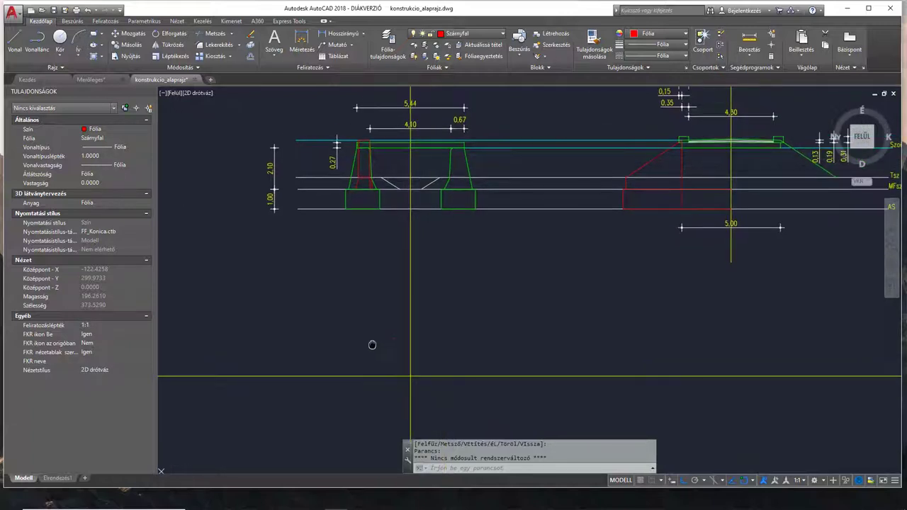
pyautogui.click(101, 80)
pyautogui.rightClick(869, 135)
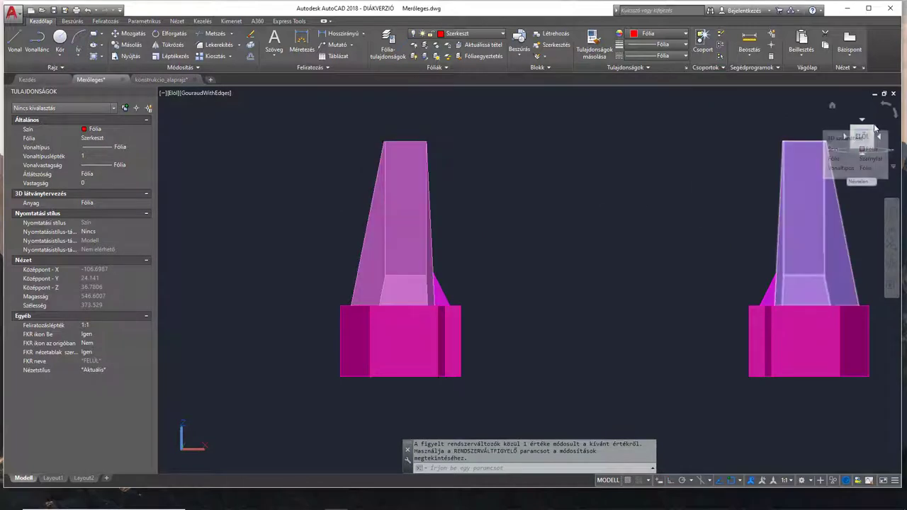
pyautogui.click(865, 133)
pyautogui.click(864, 132)
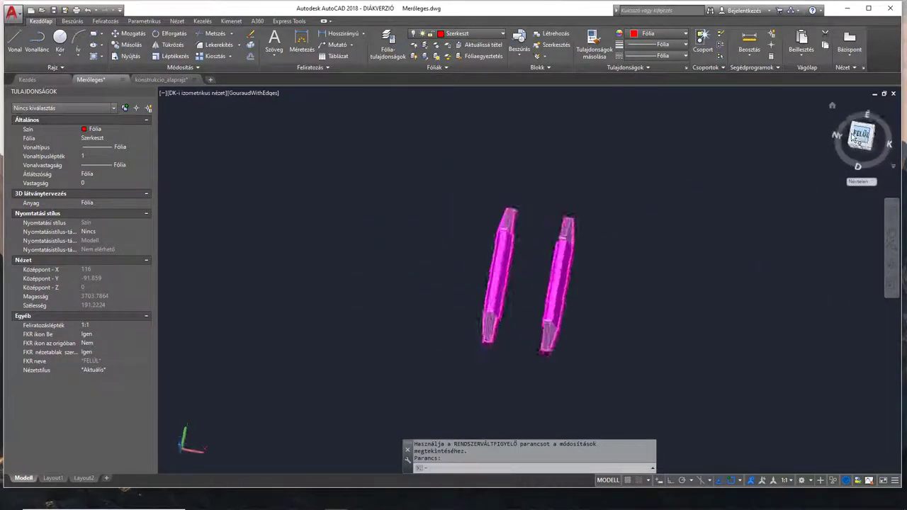
pyautogui.scroll(5, 496, 333)
pyautogui.moveTo(516, 260); pyautogui.dragTo(495, 355, button='middle')
pyautogui.moveTo(501, 174); pyautogui.dragTo(487, 238, button='middle')
pyautogui.scroll(4, 486, 238)
pyautogui.scroll(4, 477, 210)
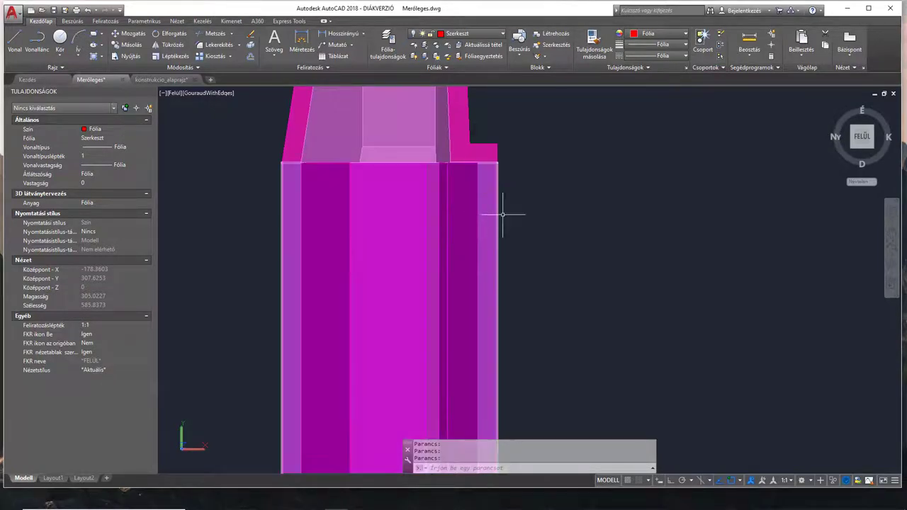
pyautogui.moveTo(555, 227); pyautogui.dragTo(533, 248, button='middle')
pyautogui.scroll(-1, 542, 223)
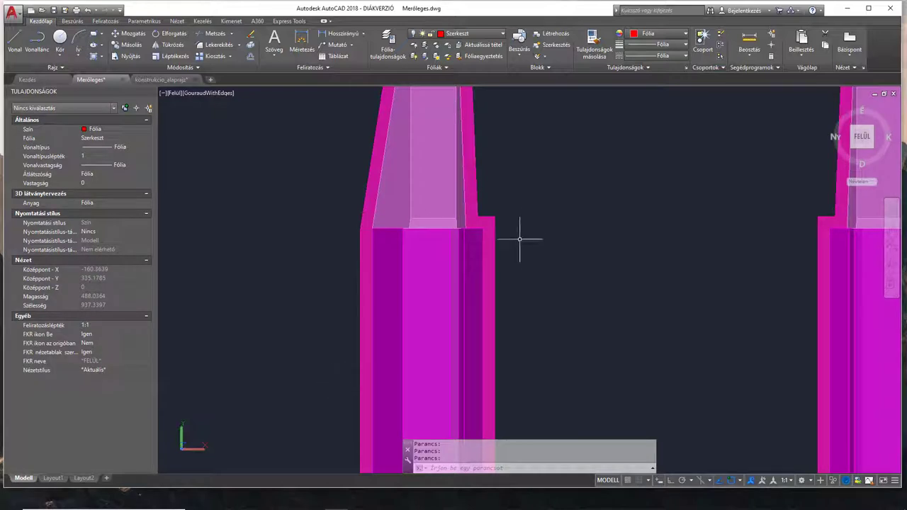
pyautogui.moveTo(478, 263); pyautogui.dragTo(458, 348, button='middle')
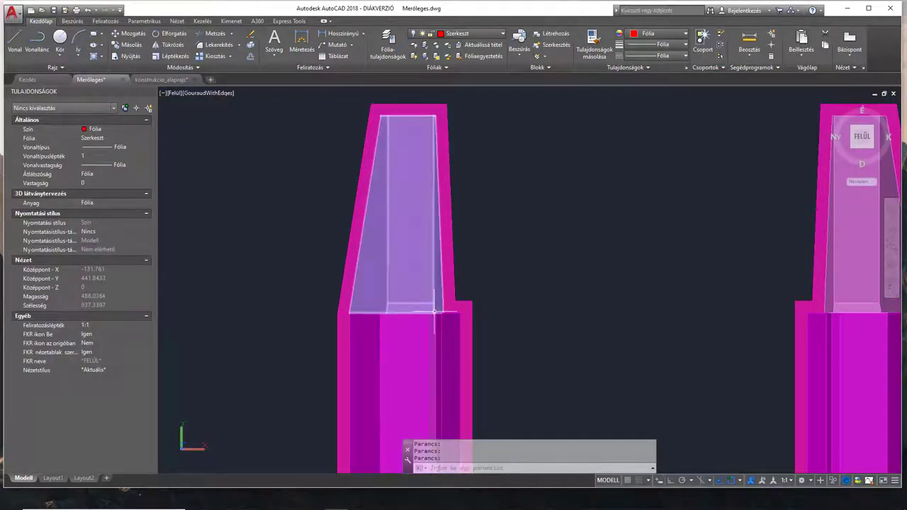
pyautogui.moveTo(405, 311); pyautogui.dragTo(354, 245, button='middle')
# Return to konstrukcio_alaprajz and make Vetít the current layer.
pyautogui.click(153, 81)
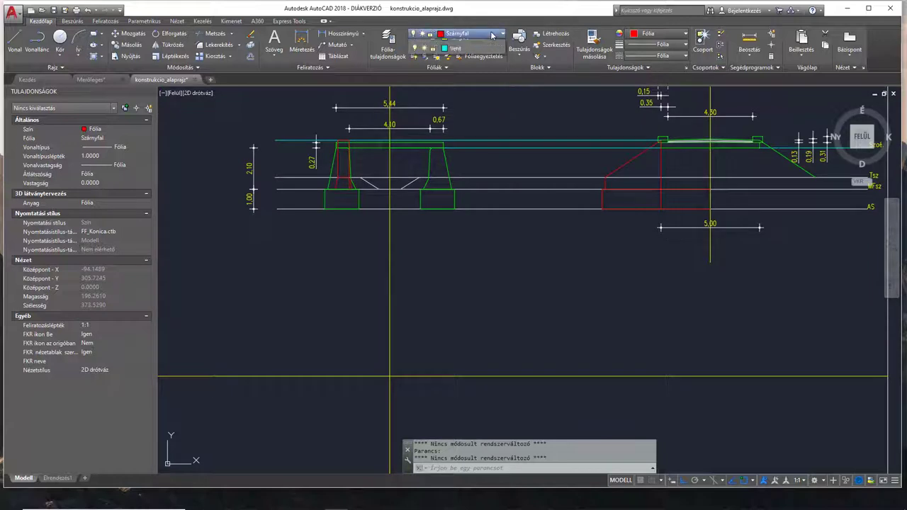
pyautogui.click(493, 34)
pyautogui.click(454, 170)
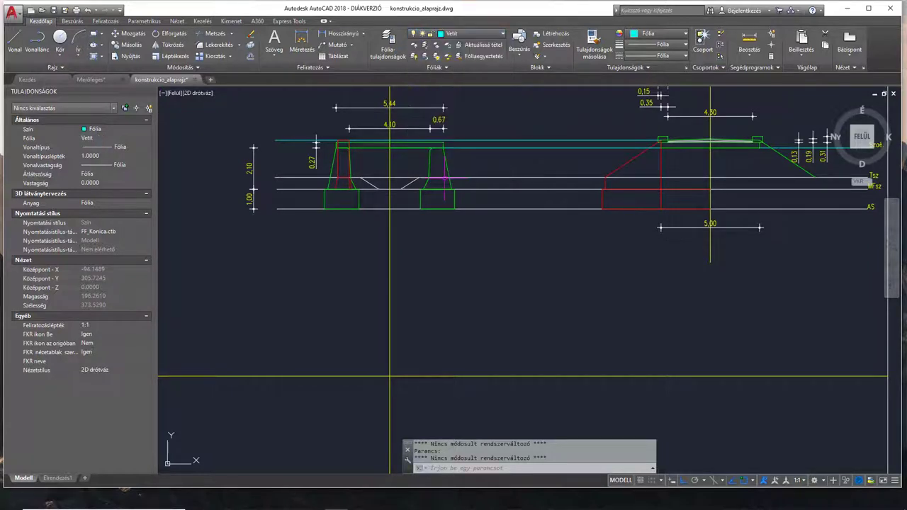
# Draw a vertical projection line from the foot of the left abutment's outer face down past the horizontal axis.
pyautogui.write('vo')
pyautogui.press('Return')
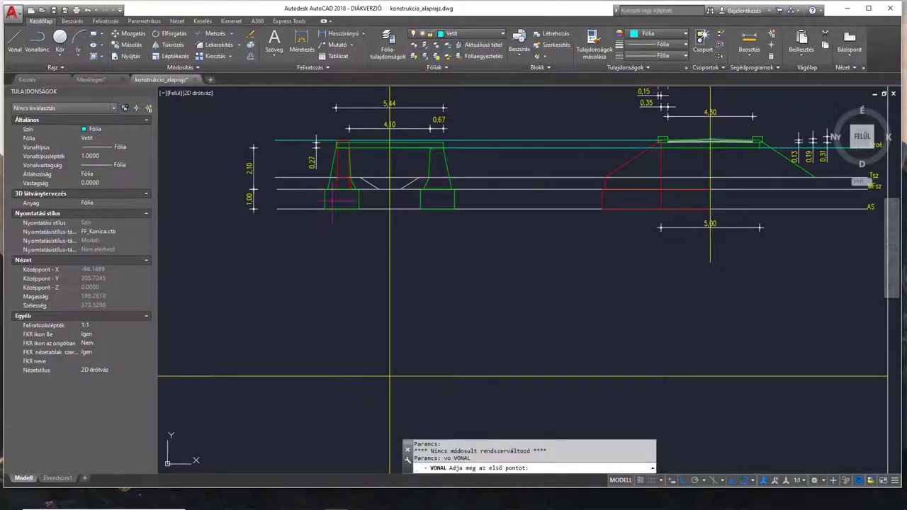
pyautogui.scroll(8, 327, 189)
pyautogui.click(331, 196)
pyautogui.scroll(-5, 333, 318)
pyautogui.scroll(4, 333, 319)
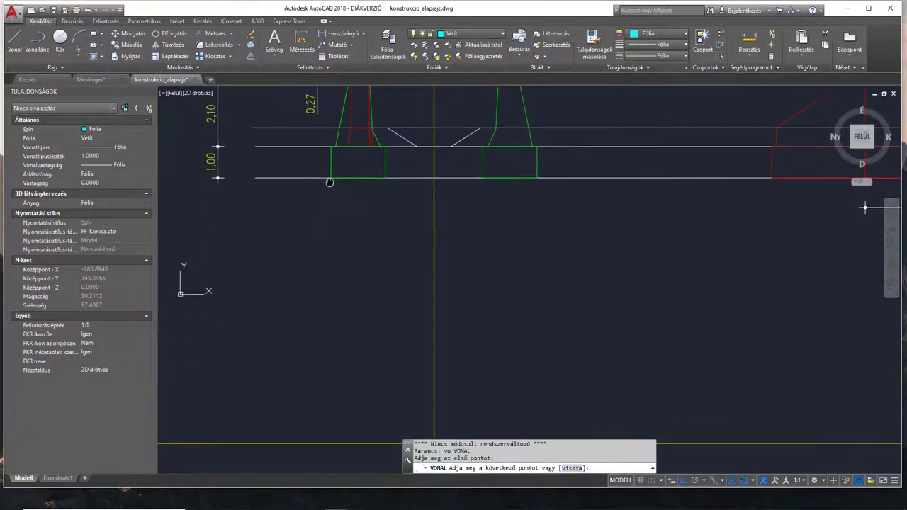
pyautogui.moveTo(334, 390); pyautogui.dragTo(330, 345, button='middle')
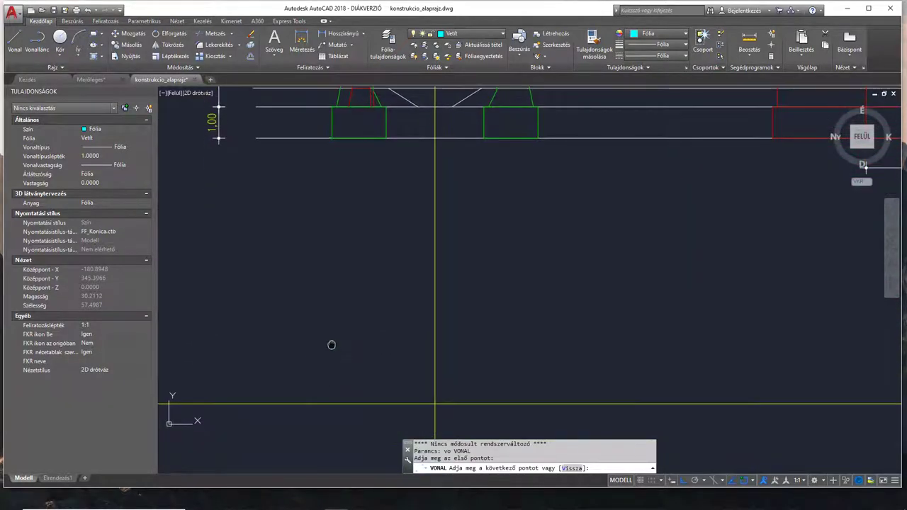
pyautogui.click(333, 447)
pyautogui.press('Return')
# Draw a vertical projection line from the deck's lower outer corner at the left abutment down past the horizontal axis.
pyautogui.scroll(6, 350, 340)
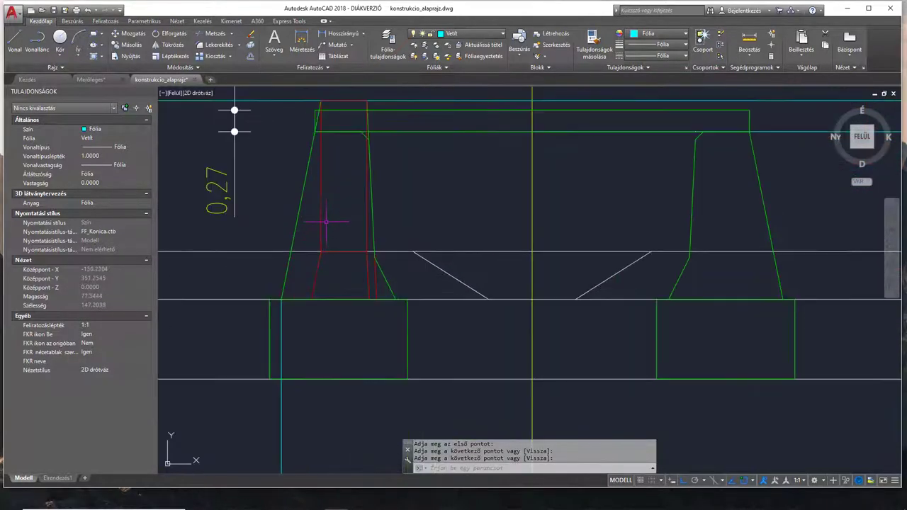
pyautogui.moveTo(328, 216); pyautogui.dragTo(320, 248, button='middle')
pyautogui.scroll(2, 315, 216)
pyautogui.press('Return')
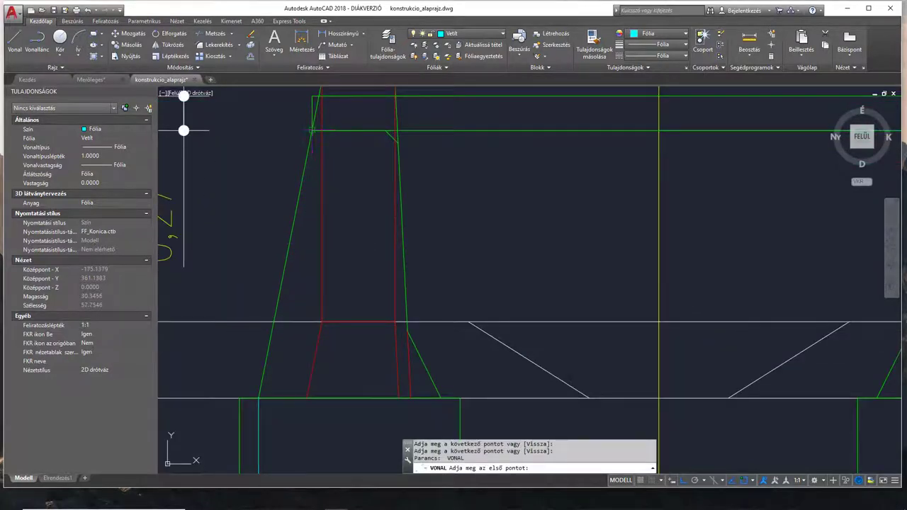
pyautogui.click(312, 130)
pyautogui.scroll(-6, 319, 323)
pyautogui.moveTo(310, 356); pyautogui.dragTo(319, 103, button='middle')
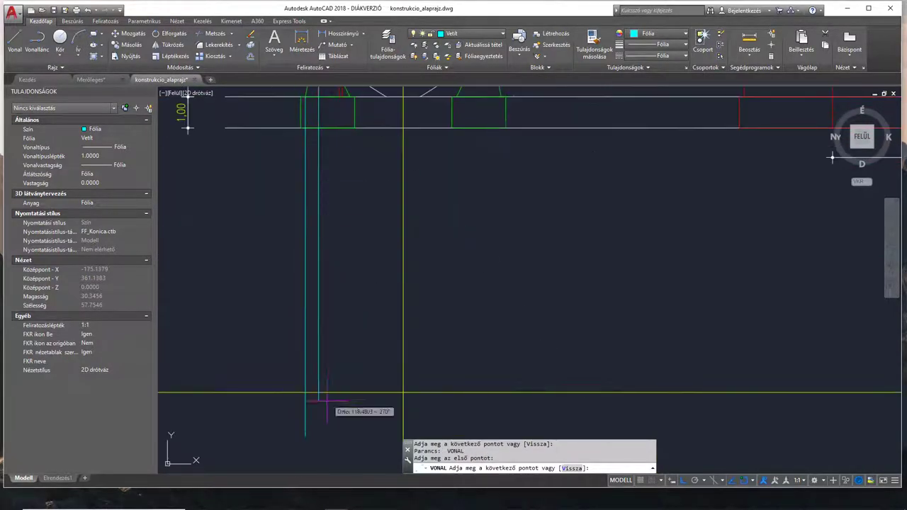
pyautogui.click(324, 436)
pyautogui.press('Return')
# Draw a vertical projection line from the haunch's upper end on the deck's underside down past the horizontal axis.
pyautogui.scroll(-5, 272, 145)
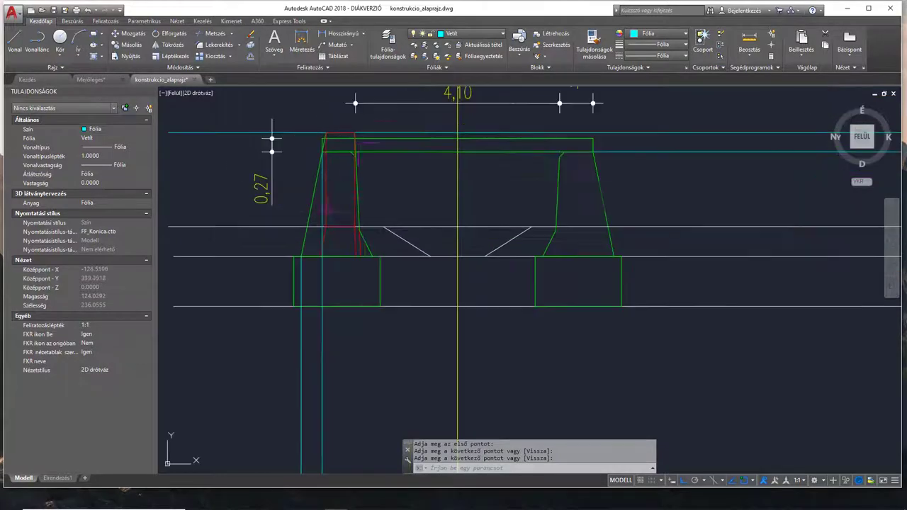
pyautogui.scroll(5, 348, 152)
pyautogui.press('Return')
pyautogui.click(367, 108)
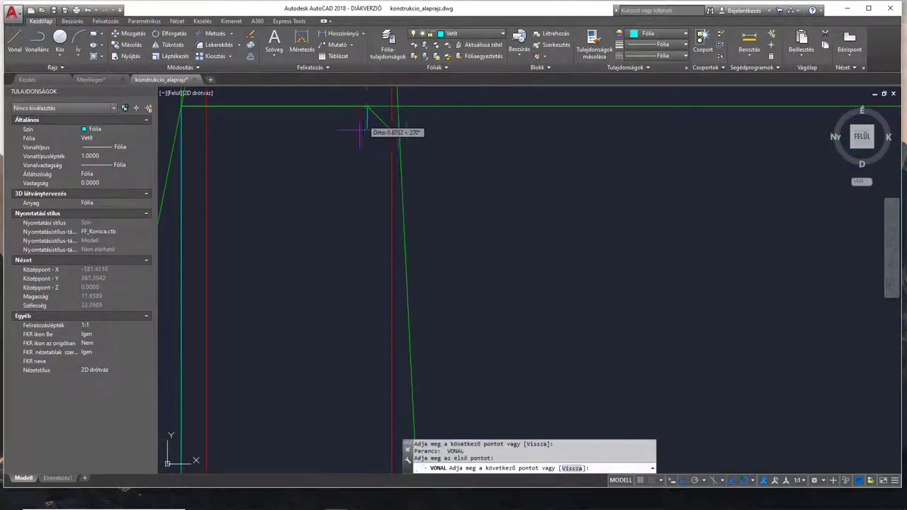
pyautogui.scroll(-7, 360, 133)
pyautogui.moveTo(362, 318); pyautogui.dragTo(359, 286, button='middle')
pyautogui.click(360, 340)
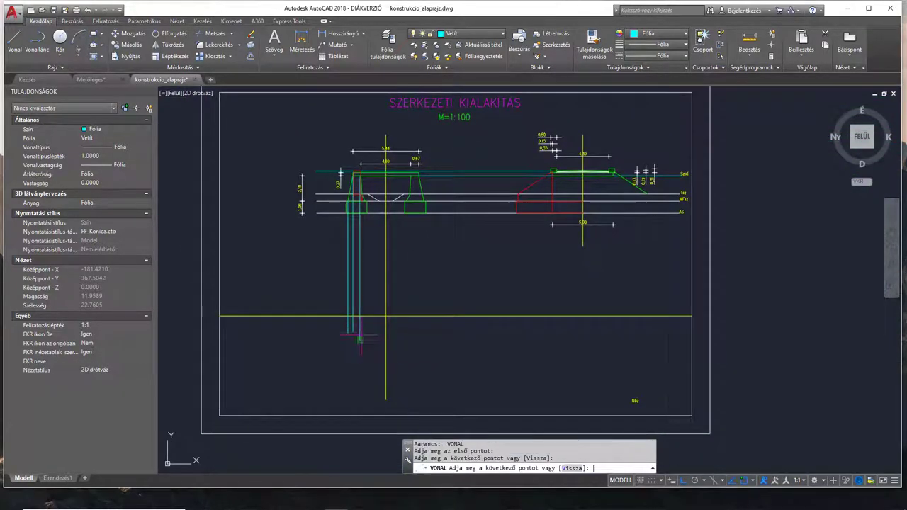
pyautogui.scroll(6, 361, 172)
pyautogui.press('Return')
# Draw a vertical projection line from the haunch's lower end on the abutment's inner face down past the horizontal axis.
pyautogui.press('Return')
pyautogui.click(379, 261)
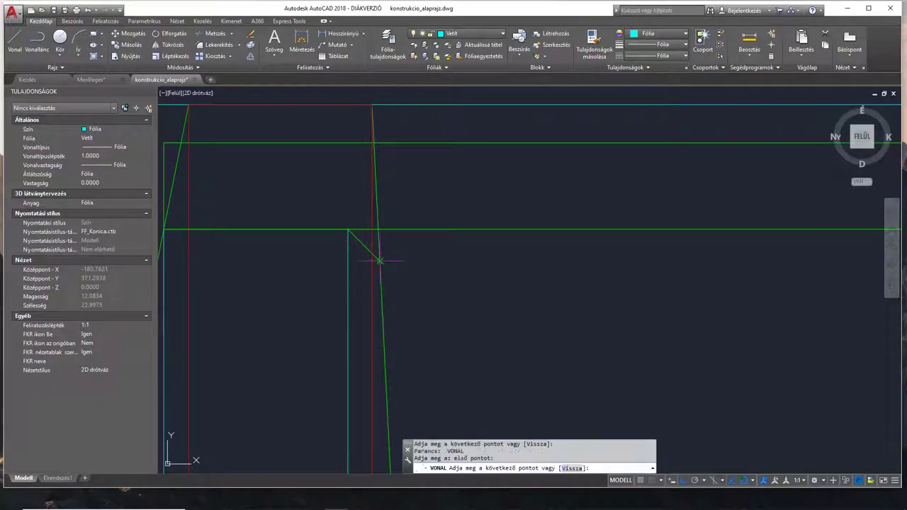
pyautogui.scroll(-4, 418, 306)
pyautogui.moveTo(408, 334); pyautogui.dragTo(385, 121, button='middle')
pyautogui.scroll(-2, 393, 298)
pyautogui.moveTo(403, 353); pyautogui.dragTo(381, 216, button='middle')
pyautogui.click(376, 347)
pyautogui.press('Return')
# Draw a vertical projection line from the kink in the left abutment's inner face down past the horizontal axis.
pyautogui.moveTo(378, 156); pyautogui.dragTo(380, 287, button='middle')
pyautogui.scroll(6, 372, 213)
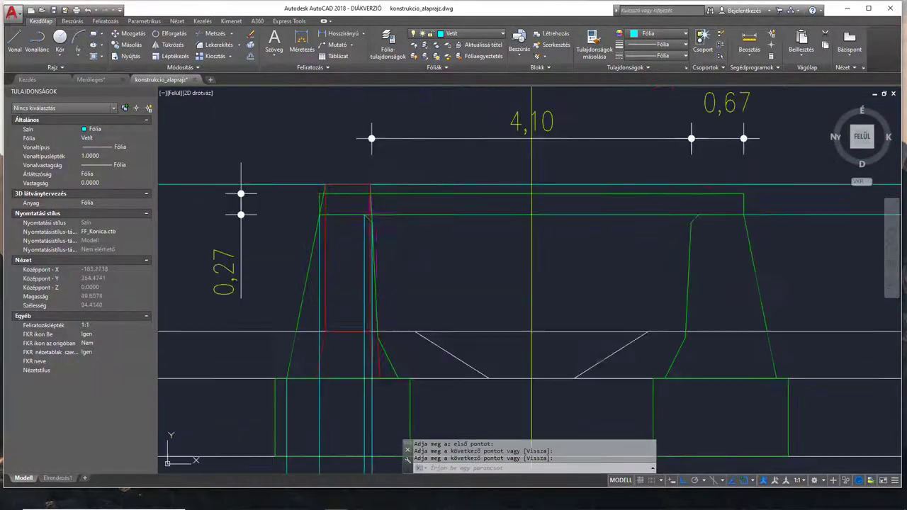
pyautogui.scroll(4, 389, 263)
pyautogui.press('Return')
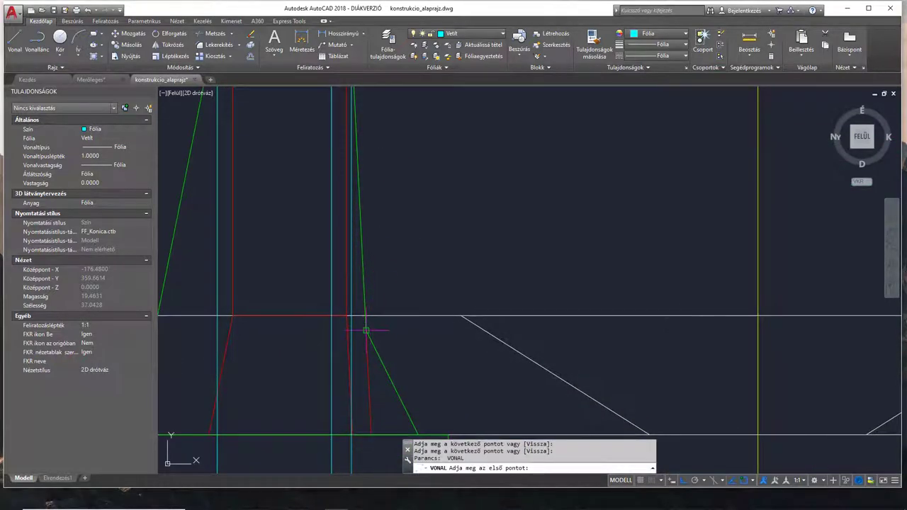
pyautogui.click(367, 331)
pyautogui.scroll(-5, 367, 142)
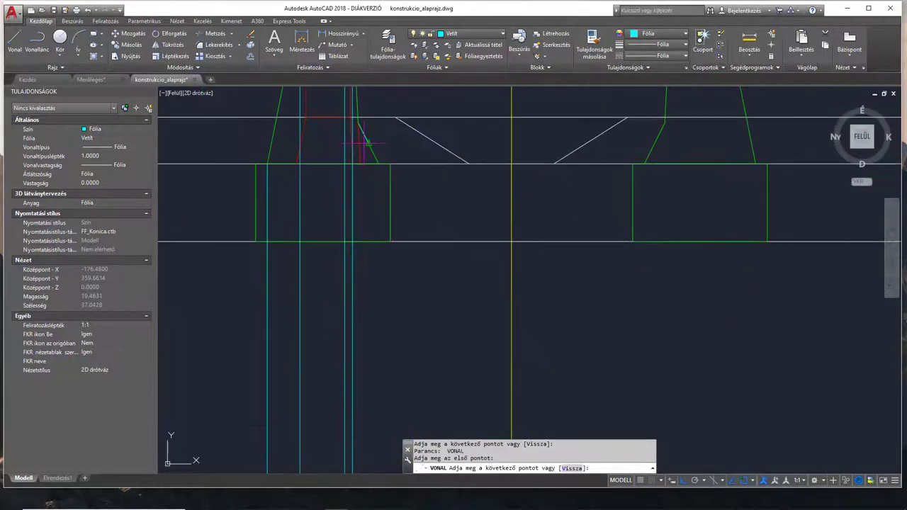
pyautogui.scroll(-4, 364, 170)
pyautogui.scroll(2, 366, 312)
pyautogui.click(368, 316)
pyautogui.press('Return')
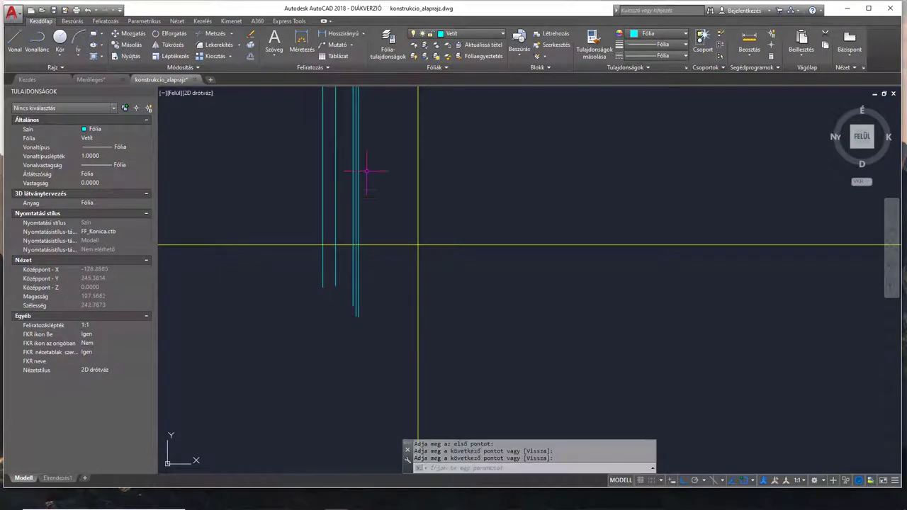
# Draw a vertical projection line from the left abutment's inner toe on the footing's top edge down past the horizontal axis.
pyautogui.scroll(-3, 366, 171)
pyautogui.scroll(4, 361, 220)
pyautogui.press('Return')
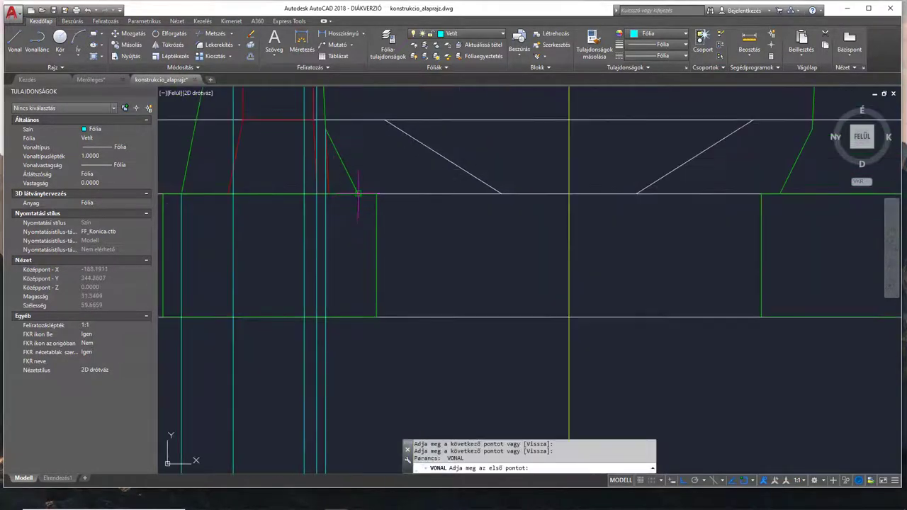
pyautogui.click(357, 193)
pyautogui.scroll(-3, 358, 203)
pyautogui.scroll(5, 364, 238)
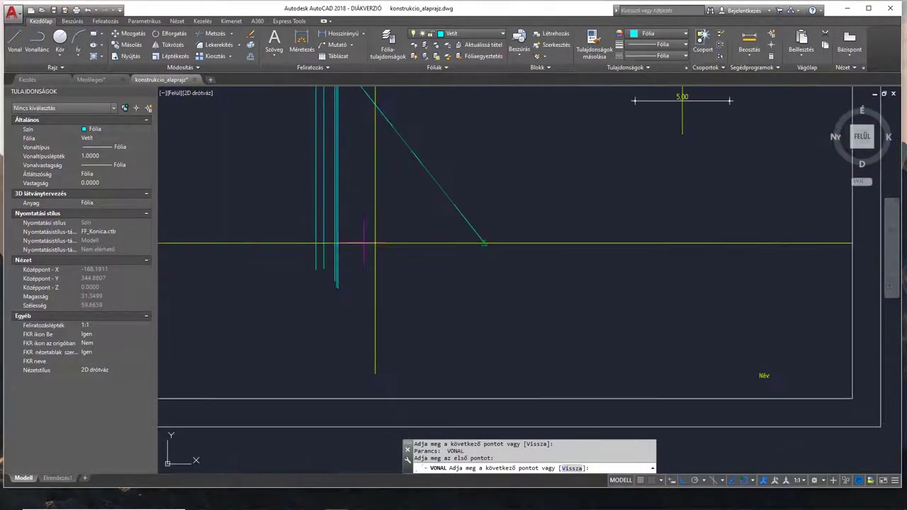
pyautogui.click(361, 286)
pyautogui.scroll(-3, 361, 287)
pyautogui.press('Escape')
# Trim the ends of all the abutment's projection lines that extend below the horizontal axis.
pyautogui.scroll(4, 343, 197)
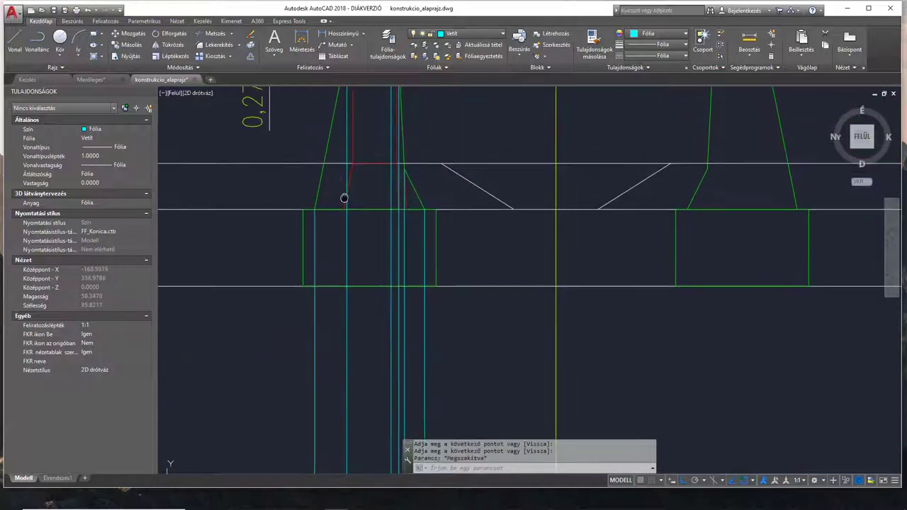
pyautogui.scroll(2, 319, 216)
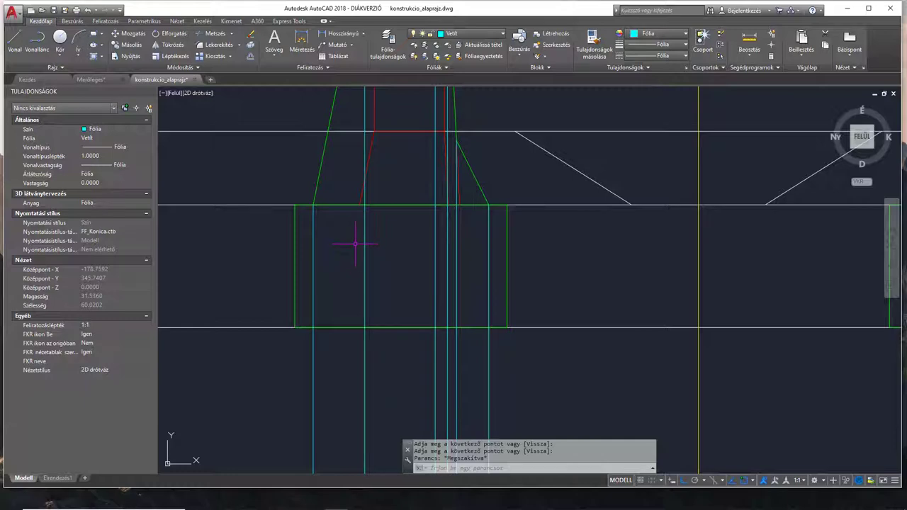
pyautogui.scroll(-3, 352, 208)
pyautogui.moveTo(358, 236); pyautogui.dragTo(367, 174, button='middle')
pyautogui.moveTo(423, 376)
pyautogui.mouseDown(button='middle')
pyautogui.moveTo(413, 233)
pyautogui.moveTo(415, 253)
pyautogui.mouseUp(button='middle')
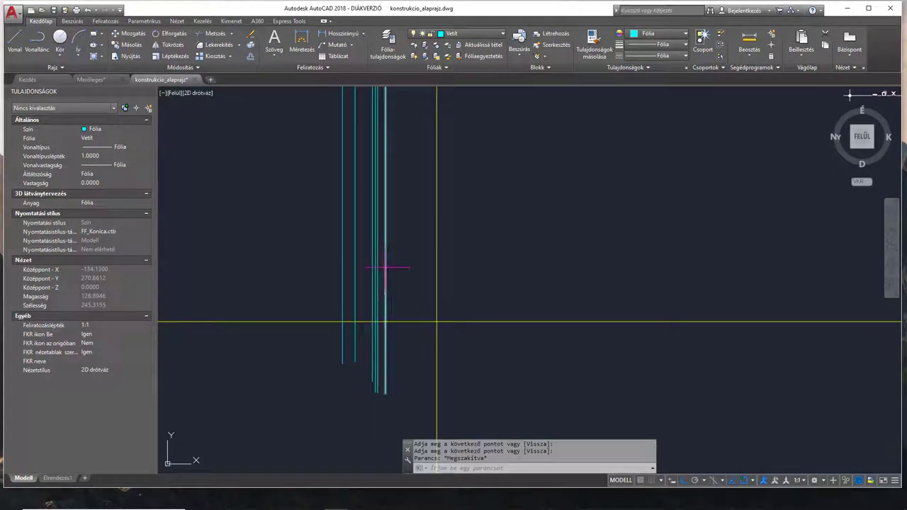
pyautogui.write('ME')
pyautogui.press('Return')
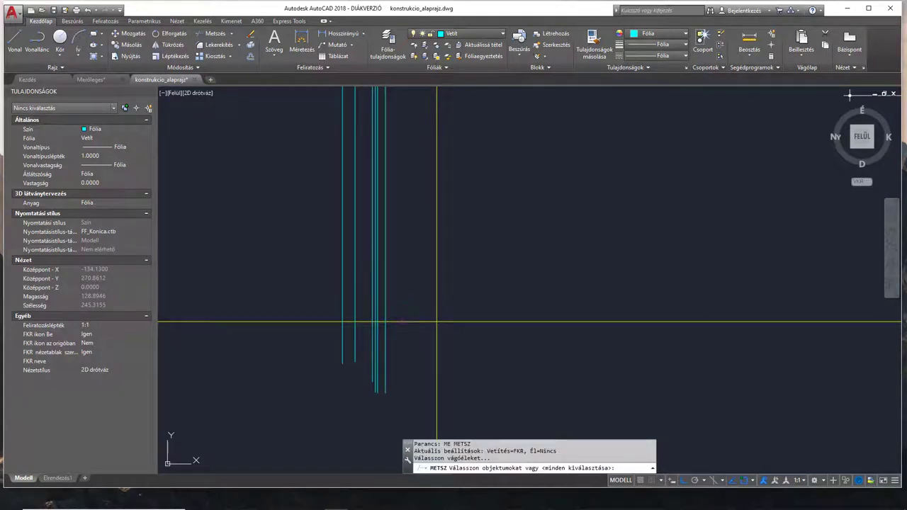
pyautogui.click(403, 322)
pyautogui.press('Return')
pyautogui.click(402, 338)
pyautogui.click(317, 336)
pyautogui.press('Return')
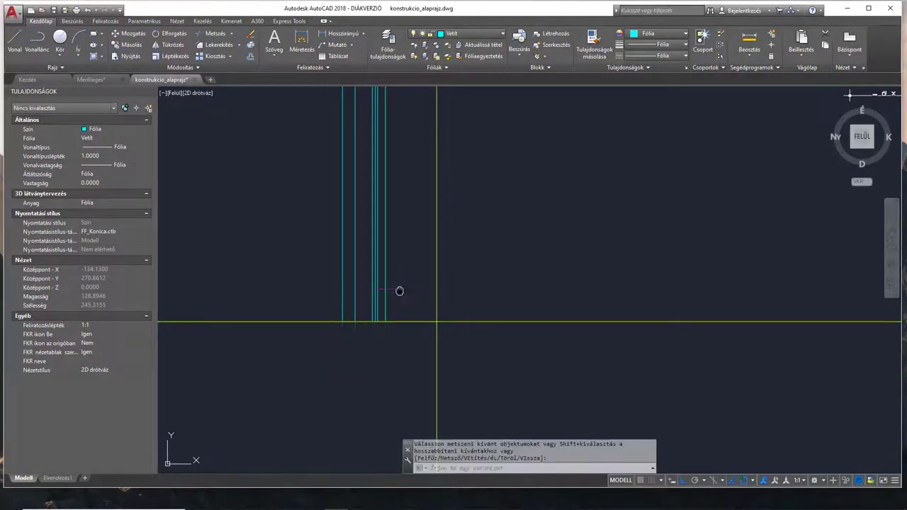
# Check the length of the deck's lower edge in the road cross-section.
pyautogui.scroll(2, 399, 290)
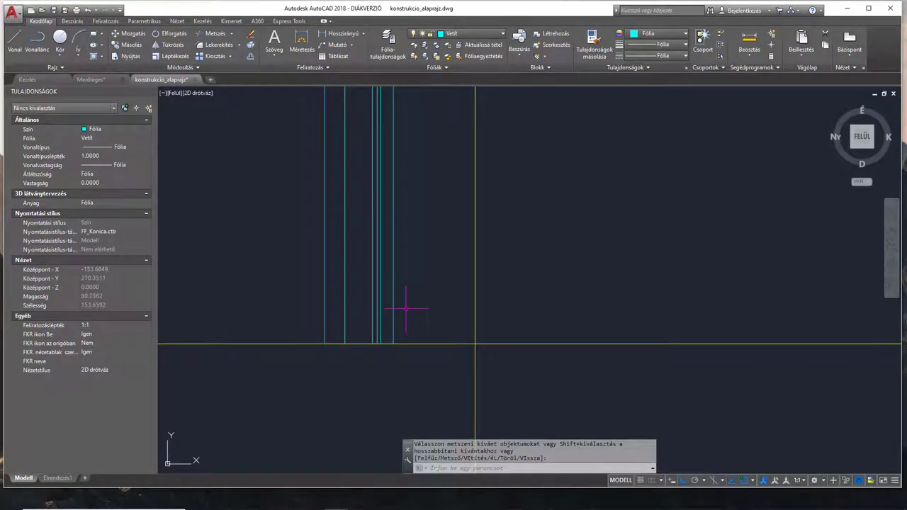
pyautogui.scroll(-2, 345, 249)
pyautogui.moveTo(344, 252); pyautogui.dragTo(331, 314, button='middle')
pyautogui.moveTo(333, 282)
pyautogui.mouseDown(button='middle')
pyautogui.moveTo(324, 305)
pyautogui.moveTo(338, 326)
pyautogui.moveTo(304, 322)
pyautogui.mouseUp(button='middle')
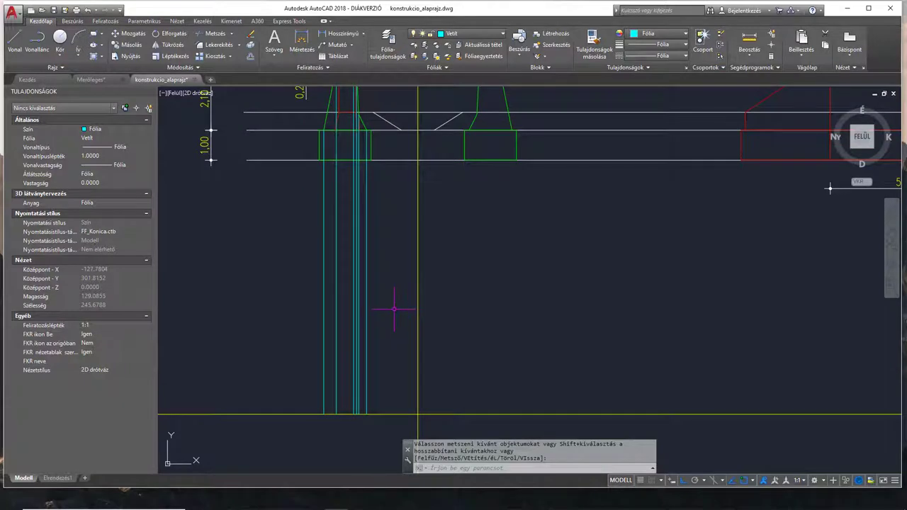
pyautogui.moveTo(392, 305); pyautogui.dragTo(390, 316, button='middle')
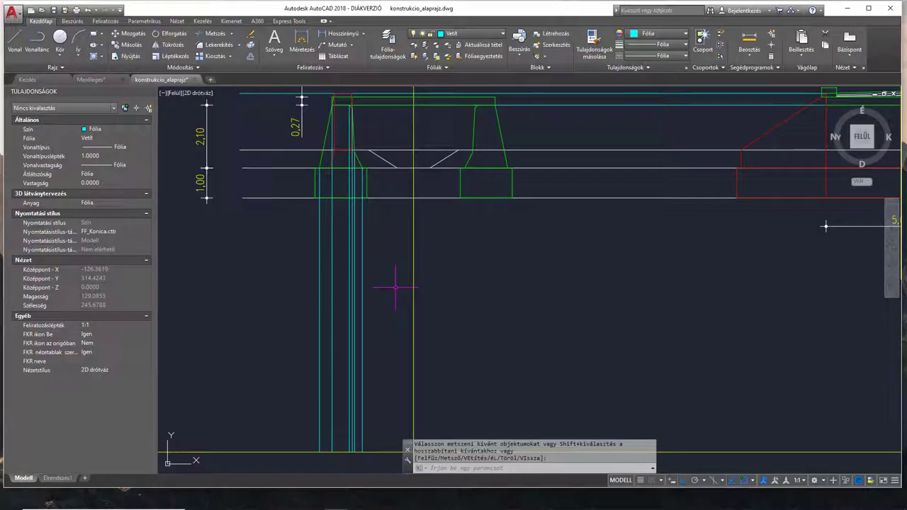
pyautogui.scroll(-1, 396, 287)
pyautogui.moveTo(537, 256); pyautogui.dragTo(332, 279, button='middle')
pyautogui.scroll(1, 516, 174)
pyautogui.scroll(1, 553, 189)
pyautogui.moveTo(547, 196); pyautogui.dragTo(526, 211, button='middle')
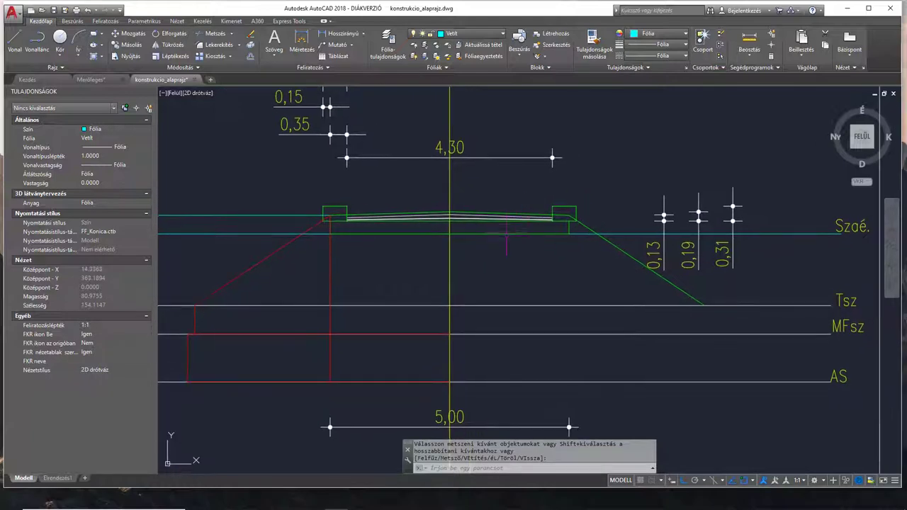
pyautogui.press('Escape')
pyautogui.click(456, 234)
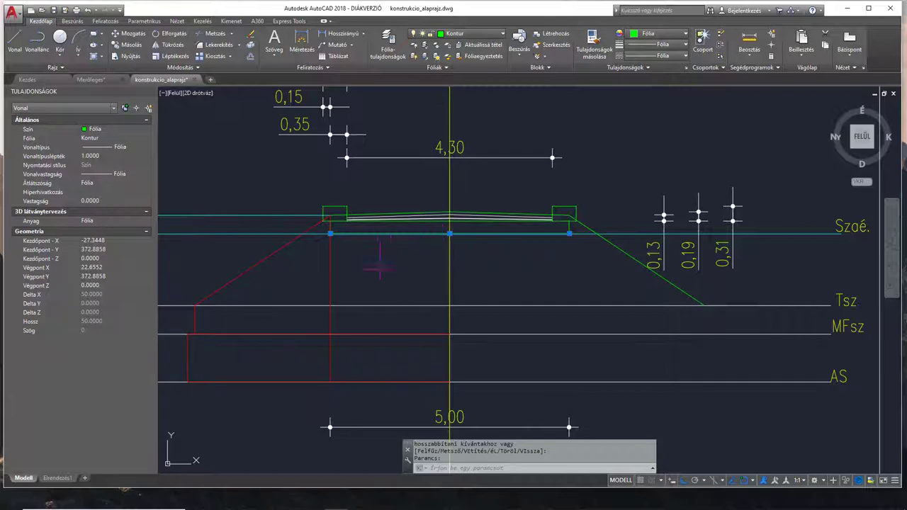
pyautogui.press('Escape')
# Offset the plan view's horizontal axis upward by 25.
pyautogui.scroll(-3, 444, 244)
pyautogui.moveTo(401, 265); pyautogui.dragTo(510, 229, button='middle')
pyautogui.scroll(4, 323, 333)
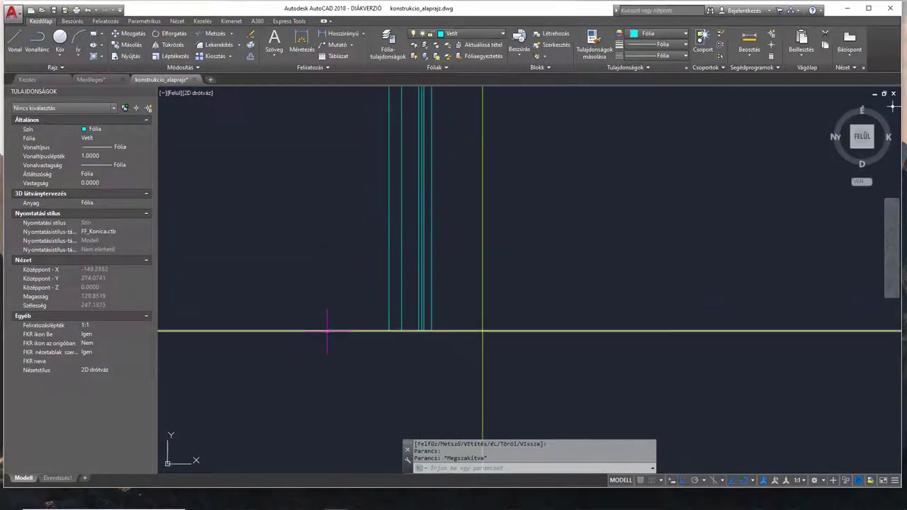
pyautogui.click(269, 330)
pyautogui.press('Escape')
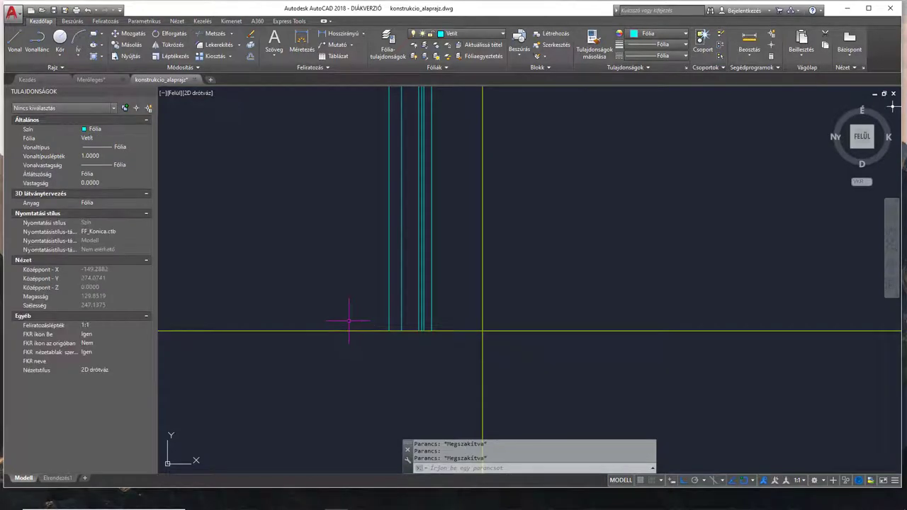
pyautogui.write('o')
pyautogui.press('Return')
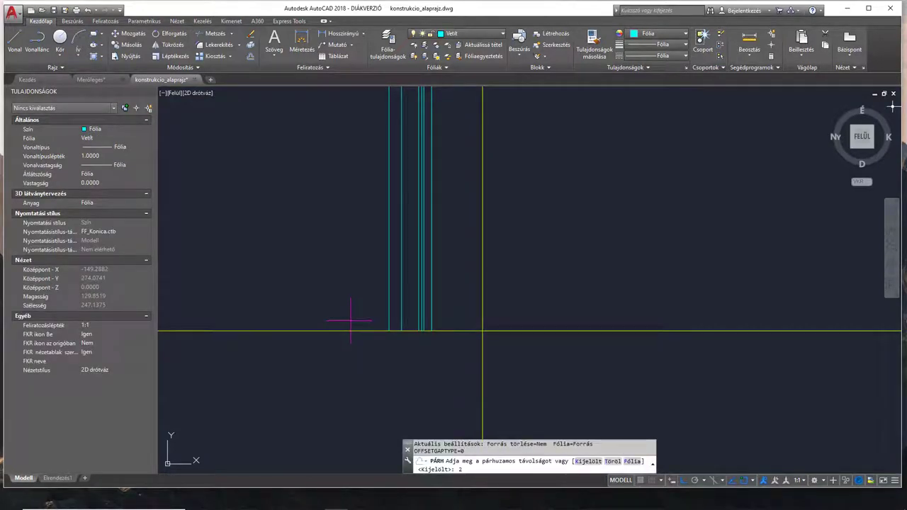
pyautogui.write('25')
pyautogui.press('Return')
pyautogui.click(355, 330)
pyautogui.click(342, 263)
pyautogui.press('Return')
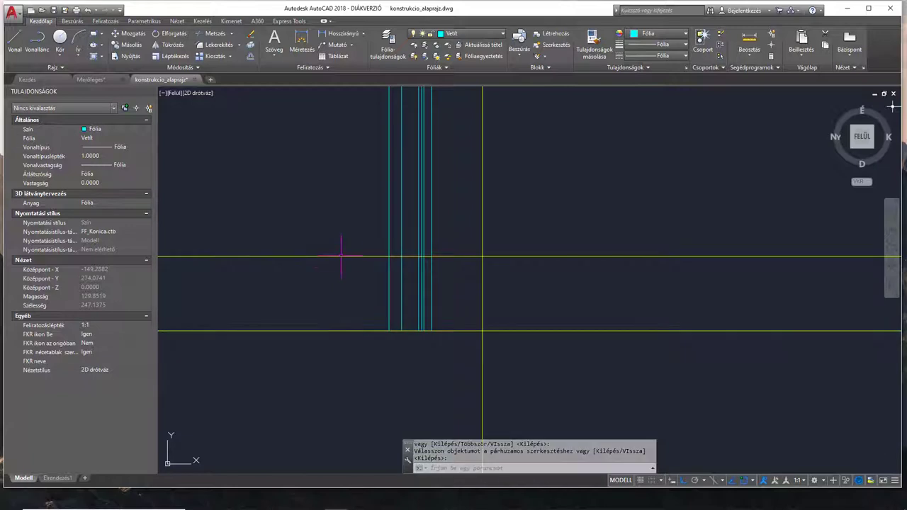
# Trim the projection lines above the offset axis line.
pyautogui.moveTo(343, 263); pyautogui.dragTo(275, 299, button='middle')
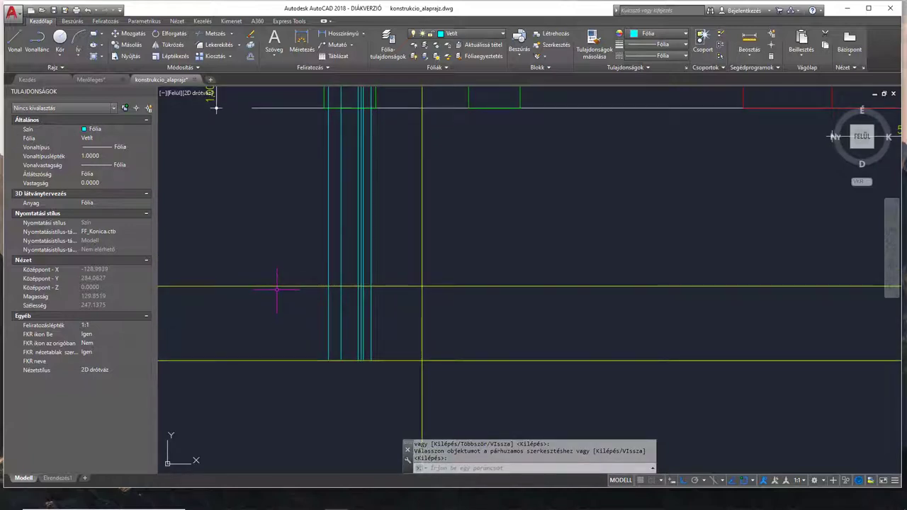
pyautogui.write('tr')
pyautogui.press('Return')
pyautogui.click(331, 287)
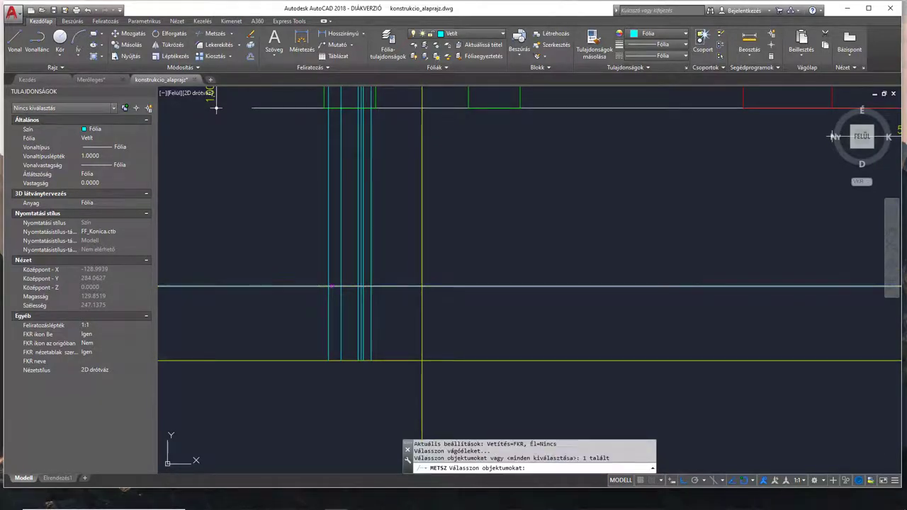
pyautogui.press('Return')
pyautogui.click(389, 253)
pyautogui.click(307, 270)
pyautogui.press('Return')
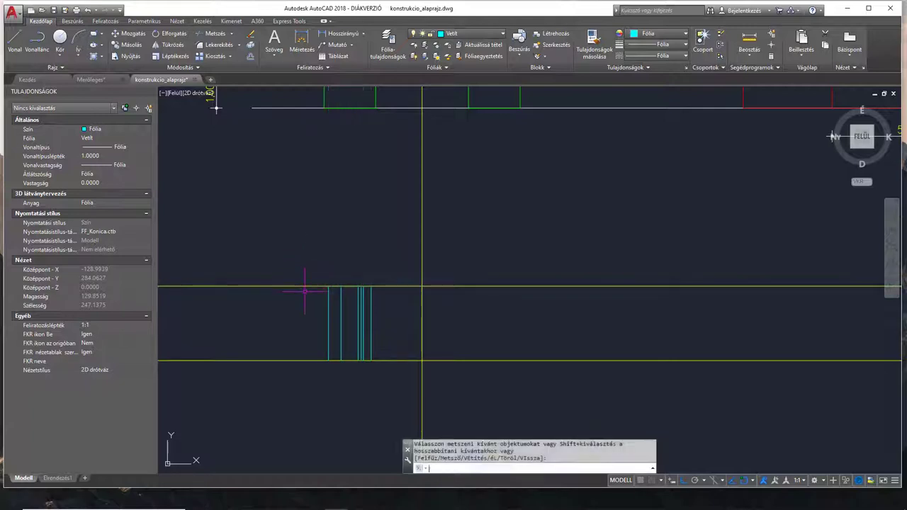
# Trim the offset axis line on both sides back to the two outermost projection lines.
pyautogui.press('Return')
pyautogui.click(332, 295)
pyautogui.click(318, 295)
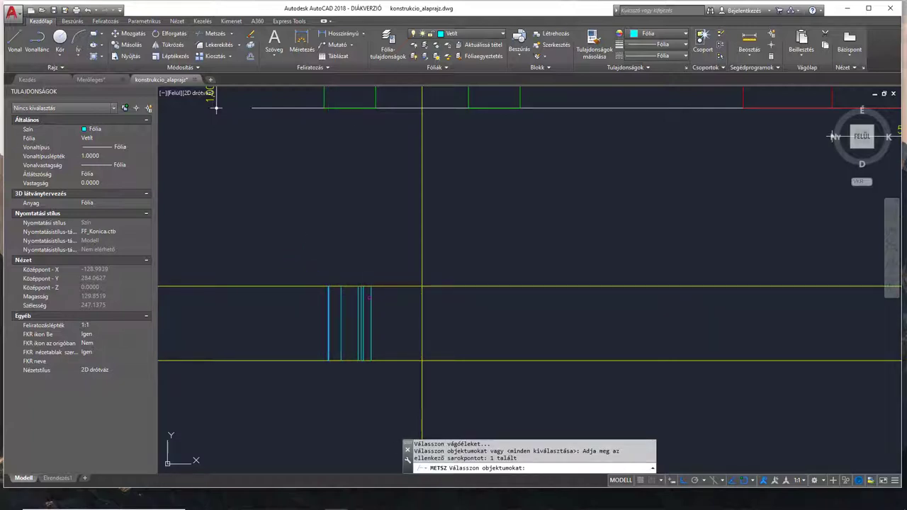
pyautogui.press('Return')
pyautogui.click(404, 286)
pyautogui.click(298, 286)
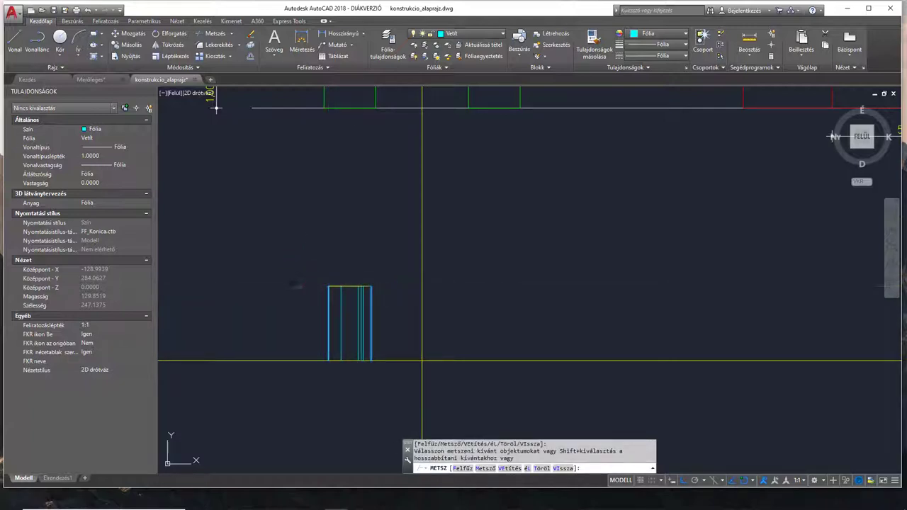
pyautogui.press('Return')
# Move the trimmed projection lines and the upper closing line of the abutment's plan to the white layer.
pyautogui.click(389, 280)
pyautogui.click(290, 324)
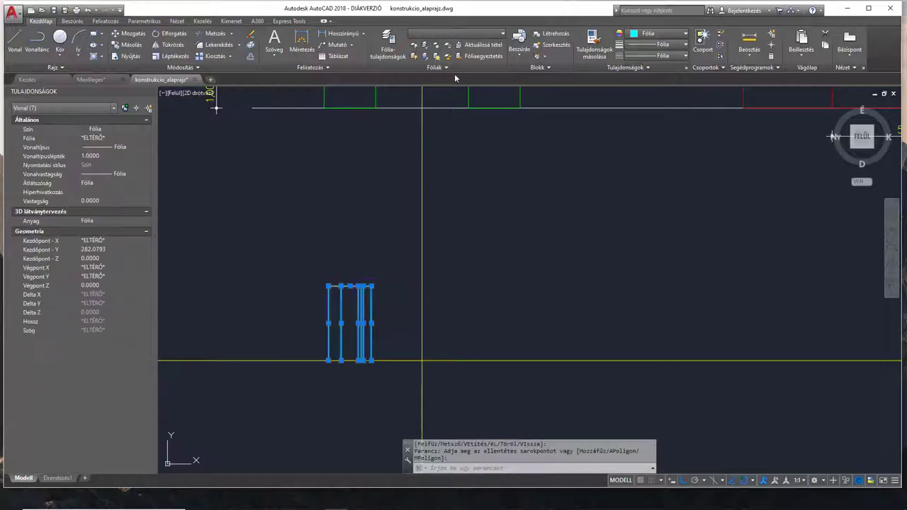
pyautogui.click(457, 33)
pyautogui.click(464, 119)
pyautogui.press('Escape')
# Check the length of the wing wall's bottom edge on the footing in the road cross-section.
pyautogui.scroll(2, 342, 326)
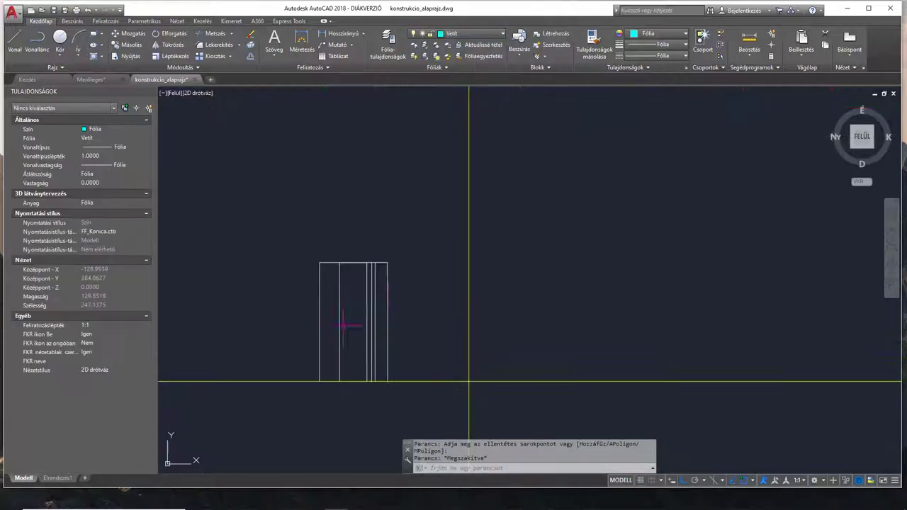
pyautogui.moveTo(358, 331)
pyautogui.mouseDown(button='middle')
pyautogui.moveTo(369, 319)
pyautogui.moveTo(353, 318)
pyautogui.mouseUp(button='middle')
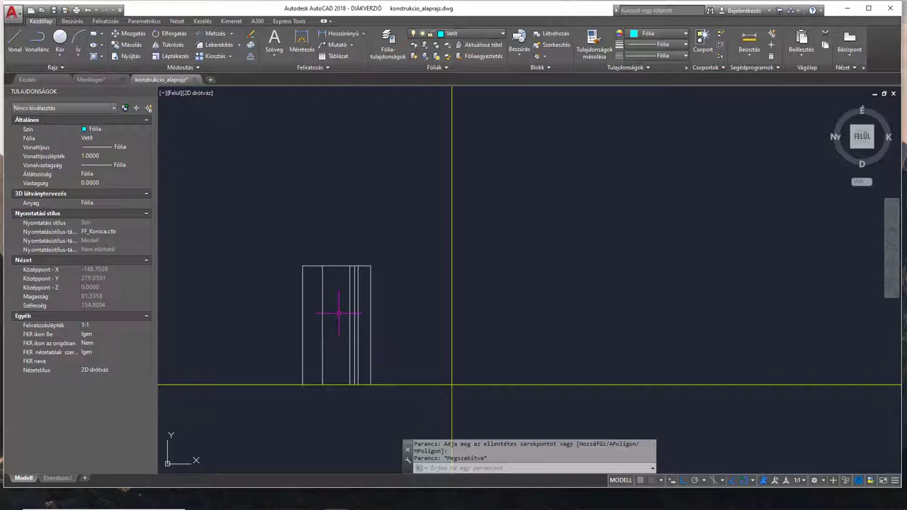
pyautogui.scroll(-1, 338, 313)
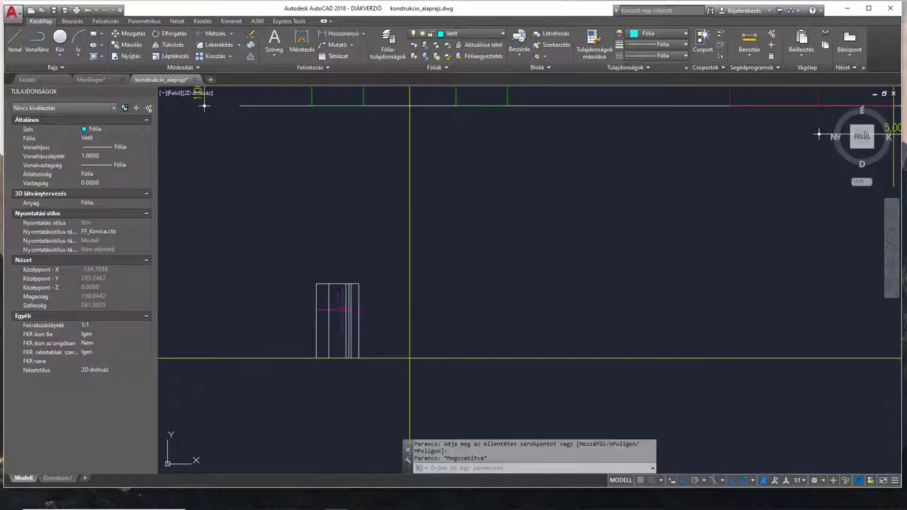
pyautogui.moveTo(346, 308); pyautogui.dragTo(302, 335, button='middle')
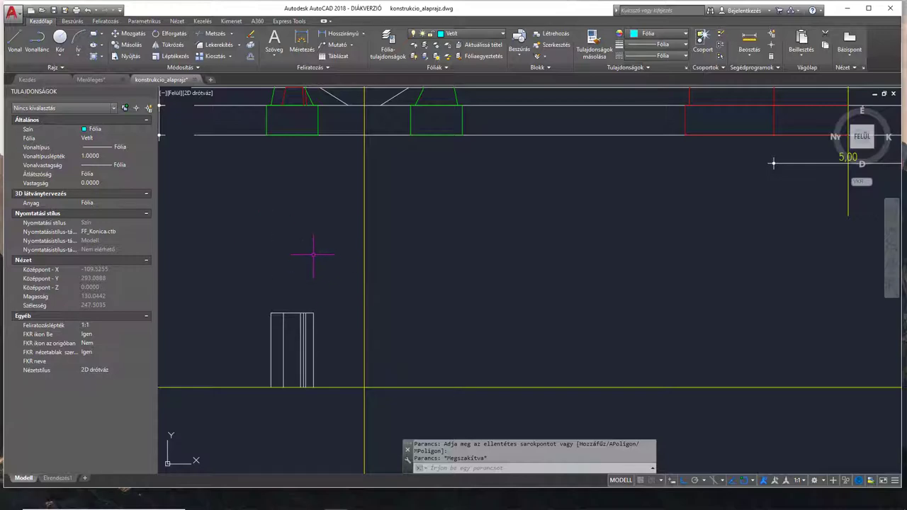
pyautogui.moveTo(316, 263)
pyautogui.mouseDown(button='middle')
pyautogui.moveTo(319, 283)
pyautogui.moveTo(212, 345)
pyautogui.mouseUp(button='middle')
pyautogui.moveTo(486, 272); pyautogui.dragTo(383, 332, button='middle')
pyautogui.scroll(2, 544, 215)
pyautogui.moveTo(543, 215); pyautogui.dragTo(464, 256, button='middle')
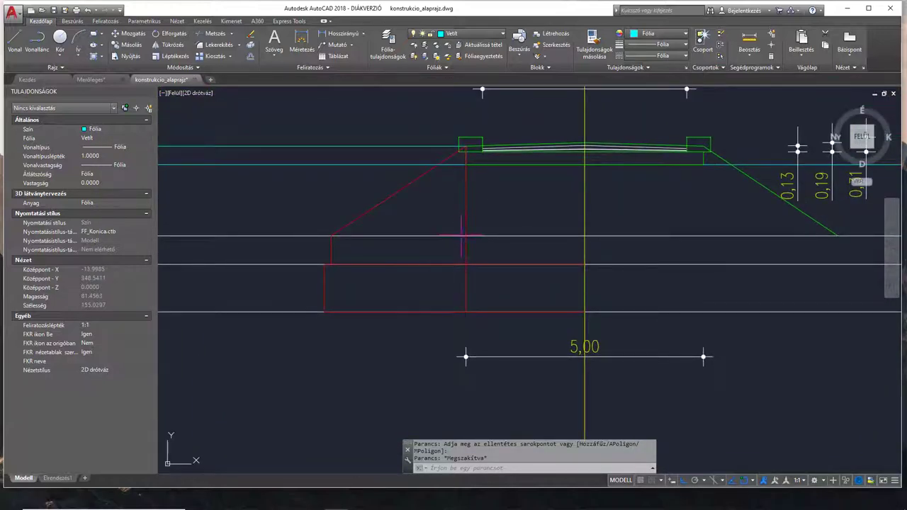
pyautogui.click(369, 263)
pyautogui.scroll(2, 379, 284)
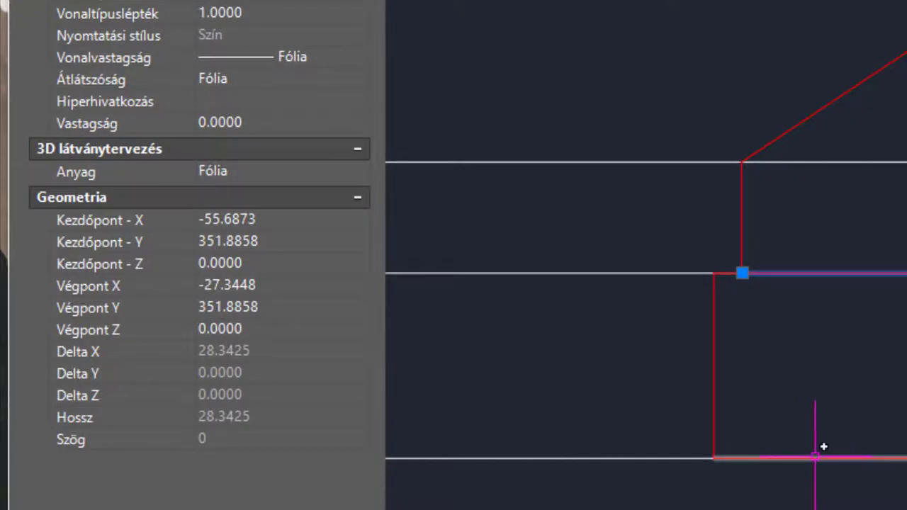
pyautogui.press('Escape')
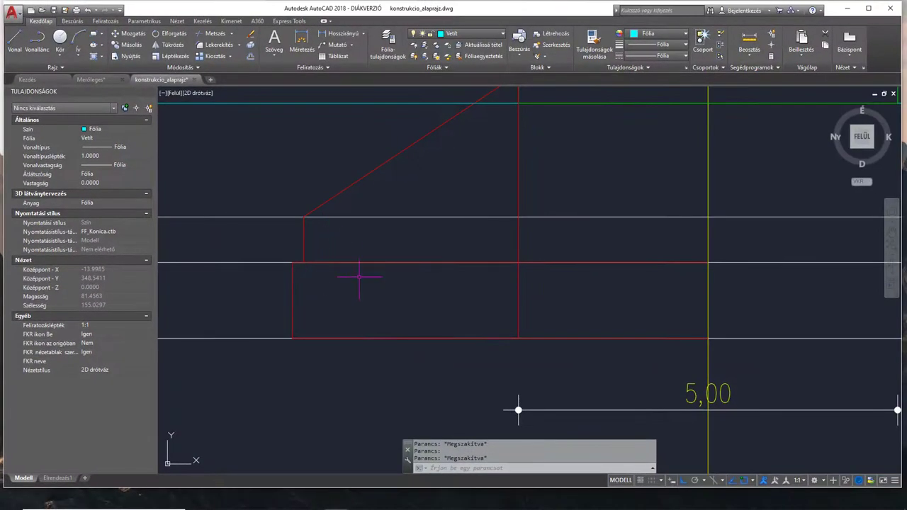
pyautogui.scroll(-3, 477, 266)
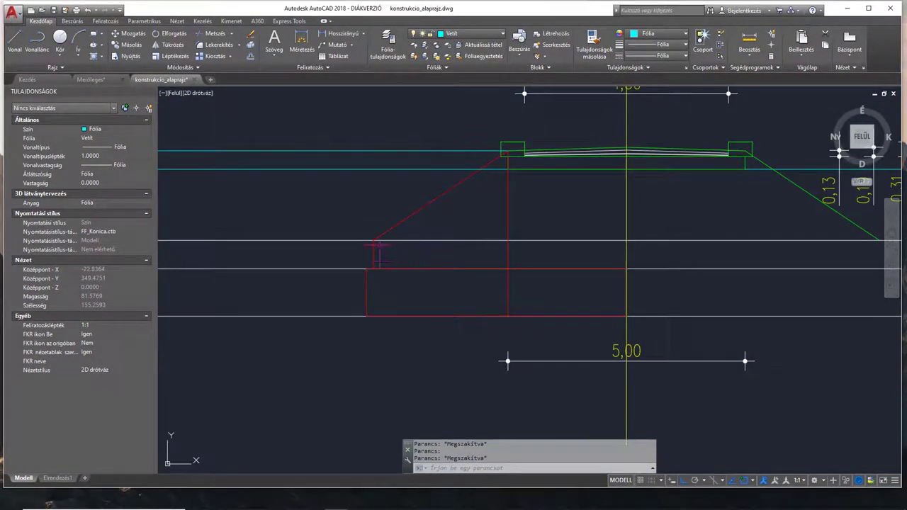
pyautogui.scroll(6, 371, 245)
pyautogui.scroll(-10, 369, 239)
pyautogui.moveTo(358, 293); pyautogui.dragTo(464, 235, button='middle')
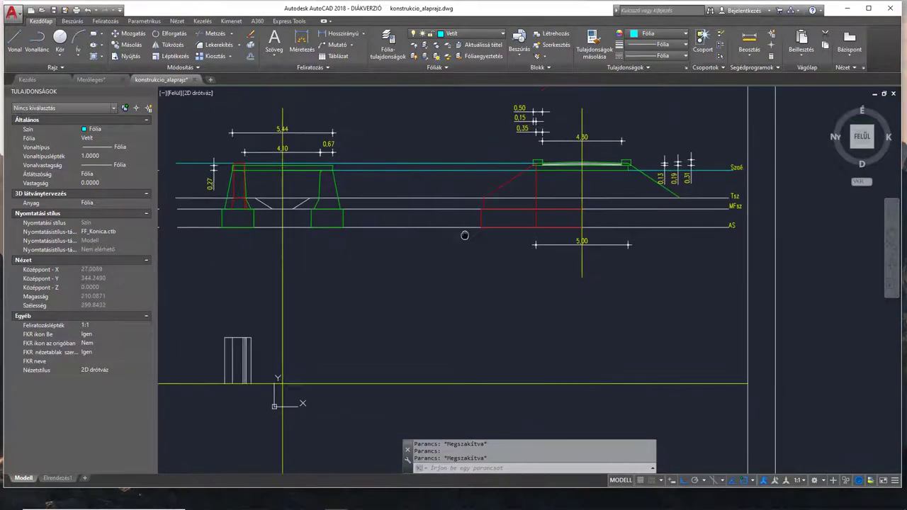
pyautogui.moveTo(422, 321); pyautogui.dragTo(446, 328, button='middle')
pyautogui.moveTo(519, 304); pyautogui.dragTo(512, 314, button='middle')
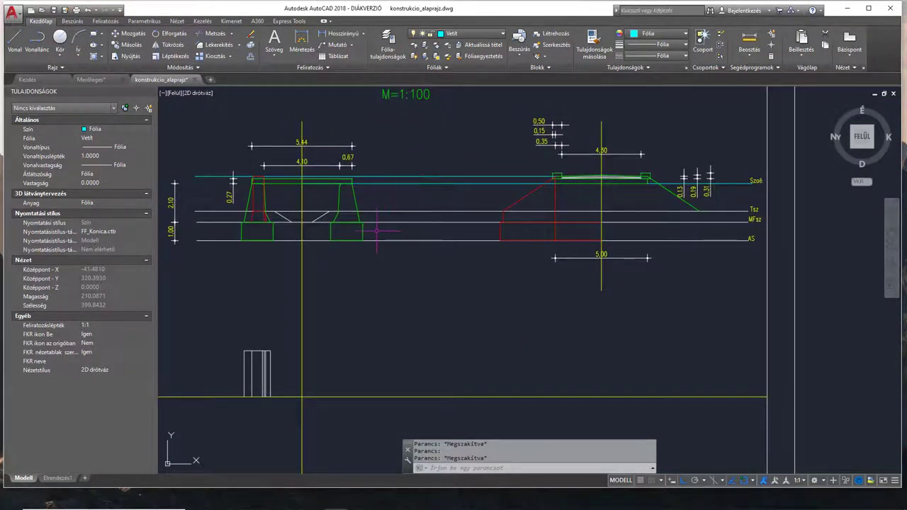
pyautogui.write('vo')
pyautogui.press('Down')
pyautogui.press('Down')
pyautogui.press('Return')
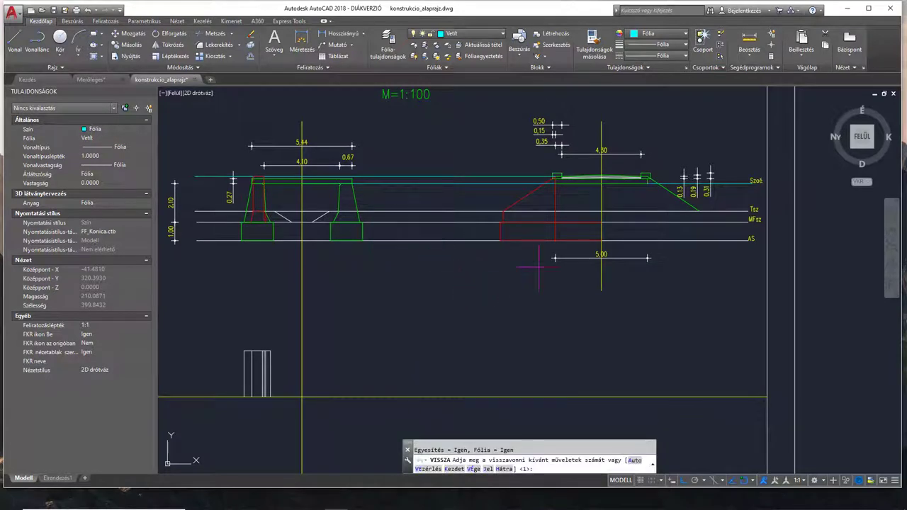
pyautogui.press('Escape')
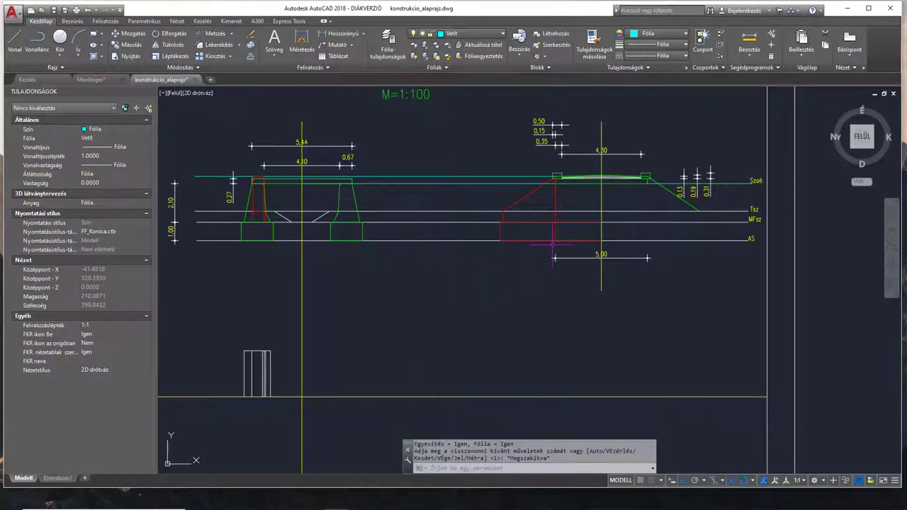
# Draw a projection line from the footing's underside below the abutment edge in the cross-section down and across to the abutment plan's upper corner.
pyautogui.write('vo')
pyautogui.press('Return')
pyautogui.scroll(4, 552, 241)
pyautogui.moveTo(559, 137)
pyautogui.mouseDown(button='middle')
pyautogui.moveTo(538, 178)
pyautogui.moveTo(514, 174)
pyautogui.mouseUp(button='middle')
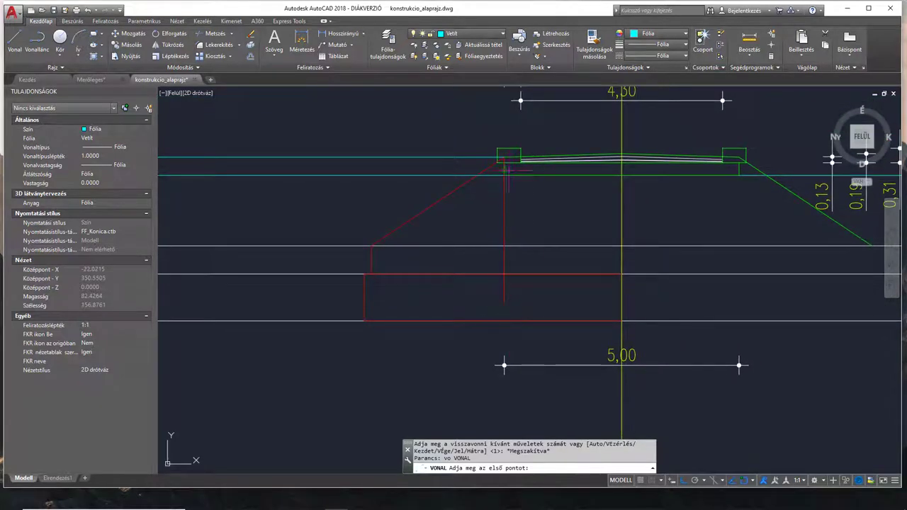
pyautogui.click(505, 320)
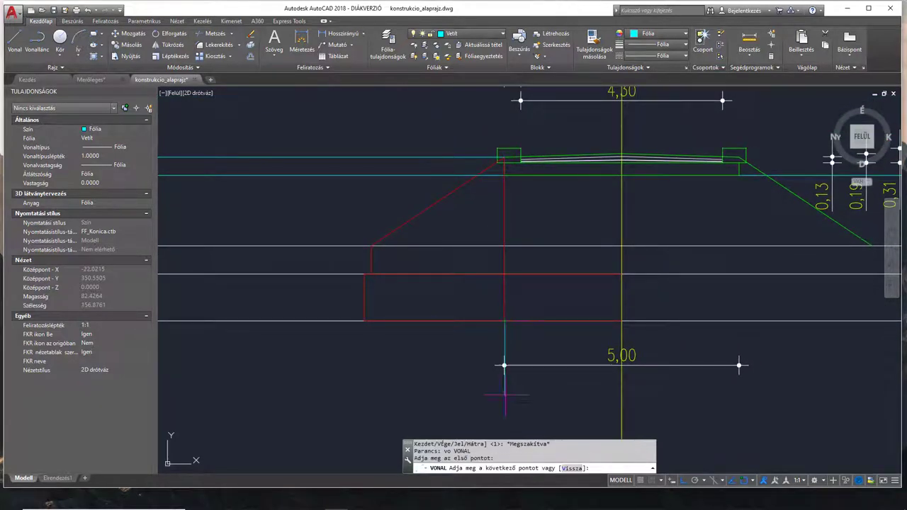
pyautogui.moveTo(504, 401); pyautogui.dragTo(615, 278, button='middle')
pyautogui.scroll(-4, 535, 278)
pyautogui.scroll(3, 615, 279)
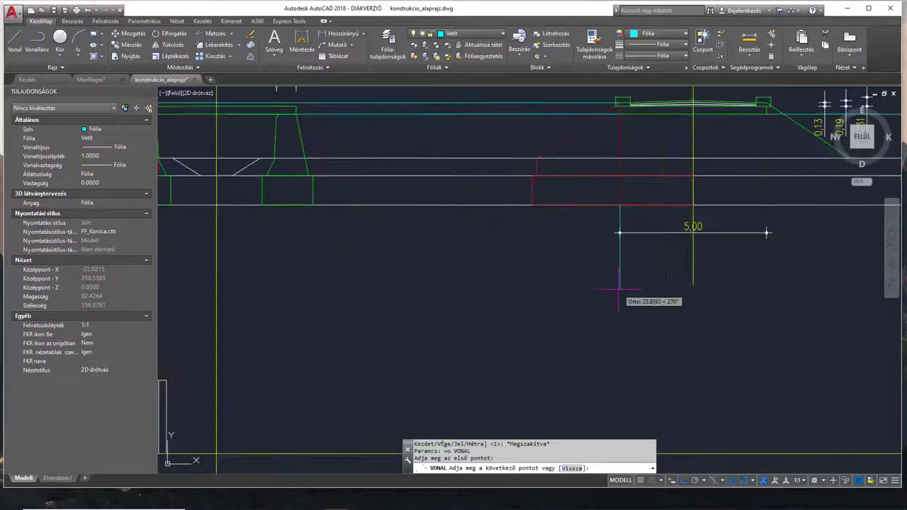
pyautogui.scroll(-3, 616, 287)
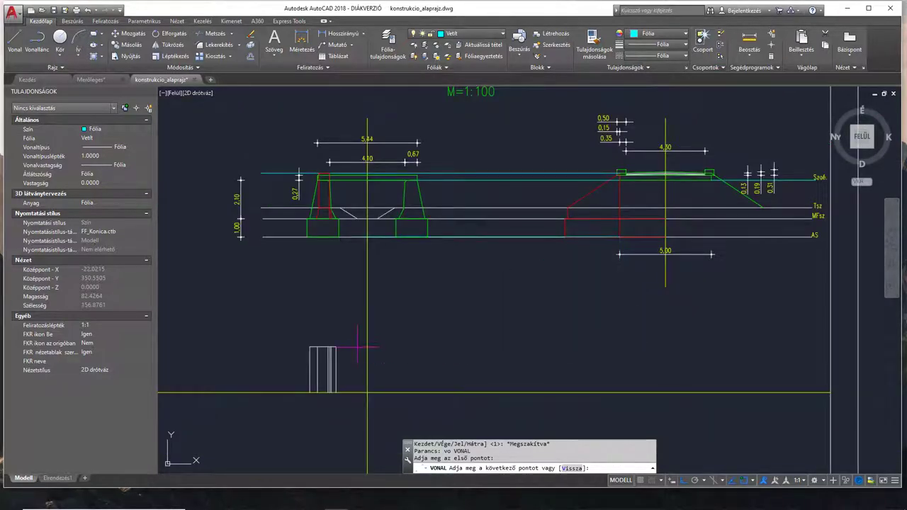
pyautogui.click(608, 346)
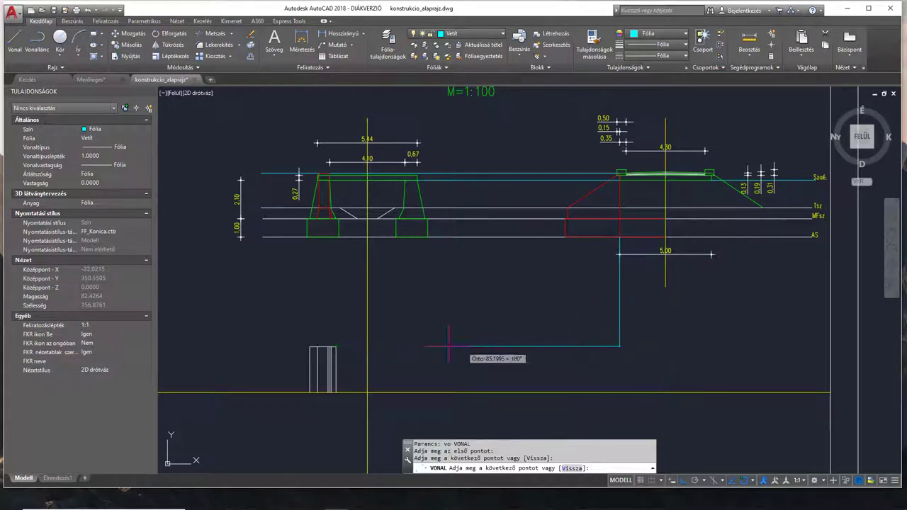
pyautogui.click(336, 346)
pyautogui.press('Escape')
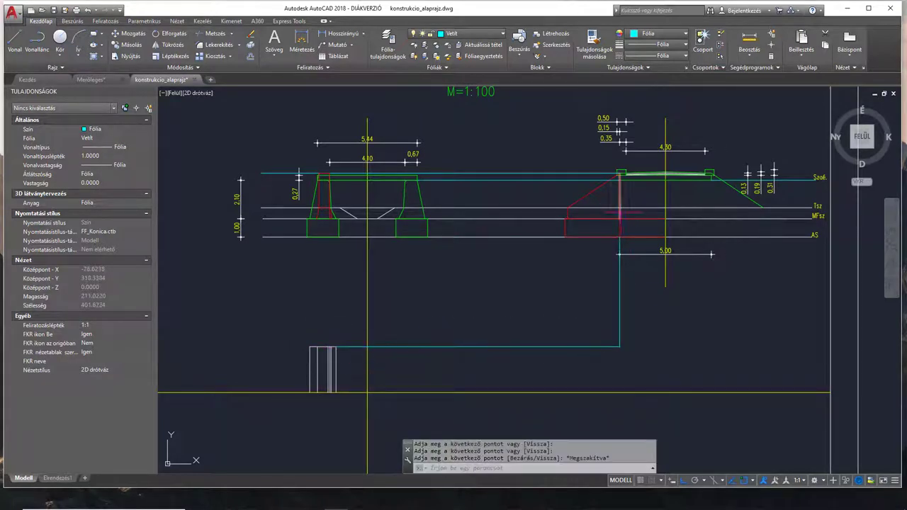
# Draw a vertical projection line downward from the wing wall's outer bottom corner on the footing in the cross-section.
pyautogui.scroll(2, 566, 241)
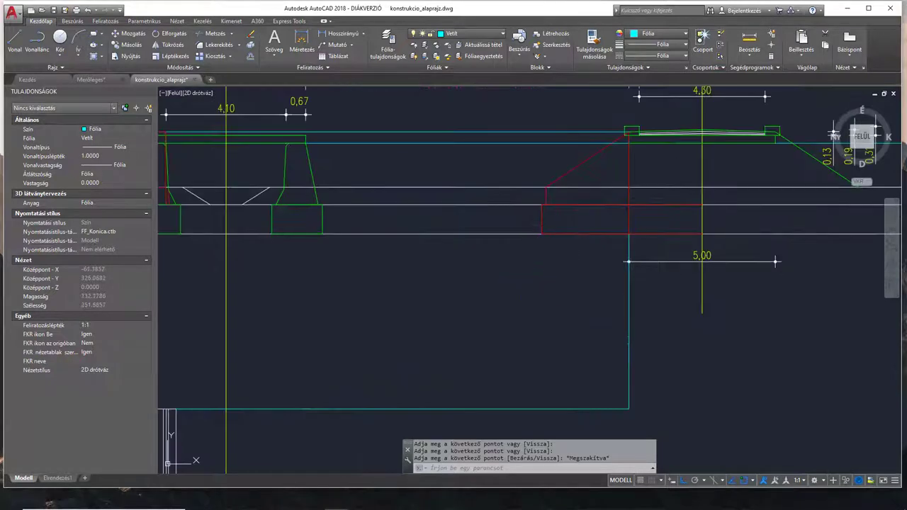
pyautogui.press('Return')
pyautogui.click(546, 204)
pyautogui.moveTo(543, 328)
pyautogui.mouseDown(button='middle')
pyautogui.moveTo(598, 283)
pyautogui.moveTo(603, 291)
pyautogui.moveTo(577, 304)
pyautogui.moveTo(521, 296)
pyautogui.mouseUp(button='middle')
pyautogui.click(607, 299)
pyautogui.press('Escape')
# Draw a circle centred on the projection line's bend, with its radius reaching horizontally to the wing wall's outer projection line.
pyautogui.write('k')
pyautogui.press('Return')
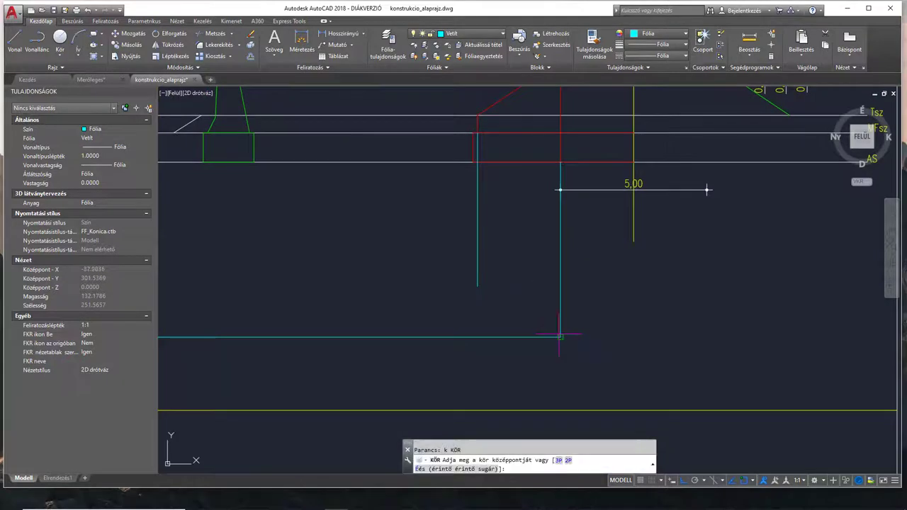
pyautogui.click(560, 336)
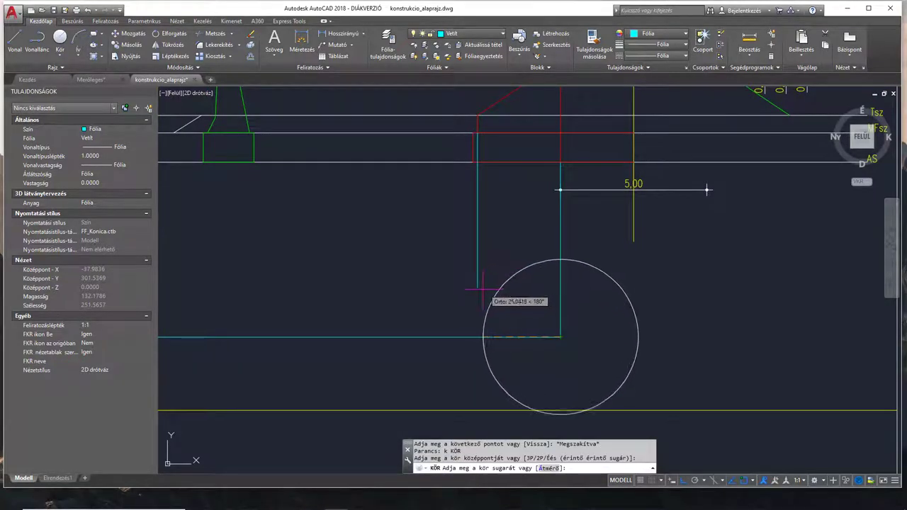
pyautogui.click(479, 336)
pyautogui.press('Escape')
# Stretch the lower end of the wing wall's vertical projection line to the level of the circle's highest point.
pyautogui.click(479, 282)
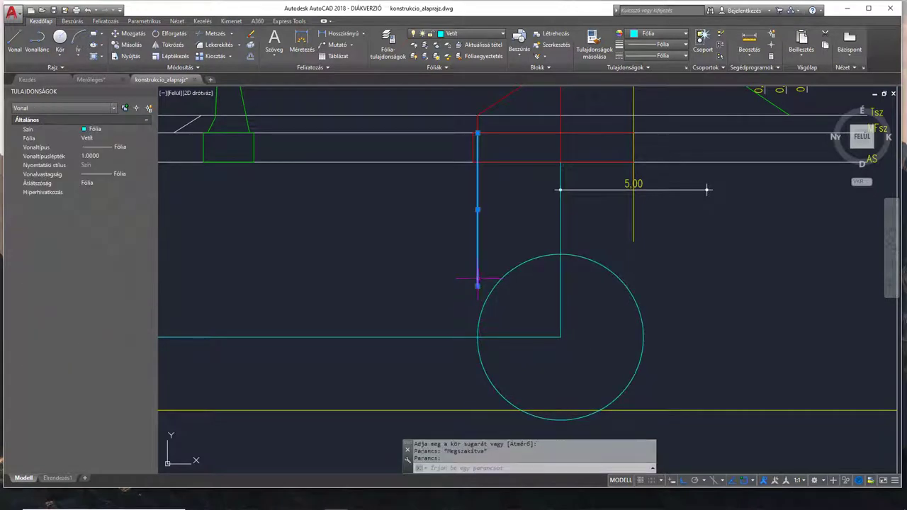
pyautogui.click(478, 286)
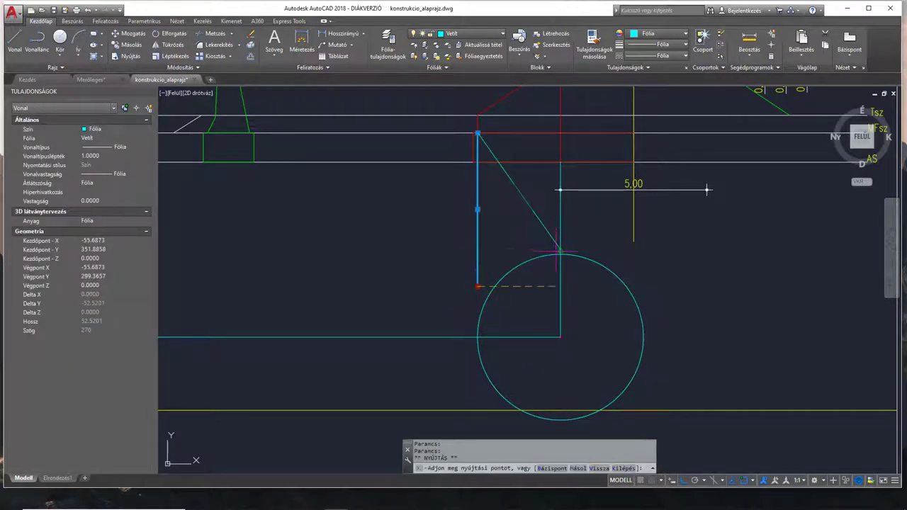
pyautogui.click(477, 253)
pyautogui.moveTo(565, 255); pyautogui.dragTo(597, 263, button='middle')
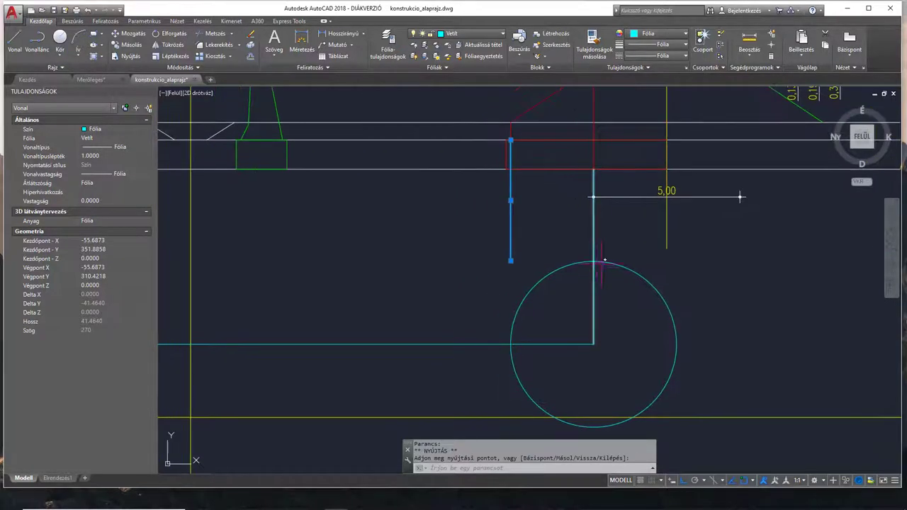
# Draw a horizontal line from the lower end of the wing wall's projection line across the plan and past the inner frame line.
pyautogui.write('vo')
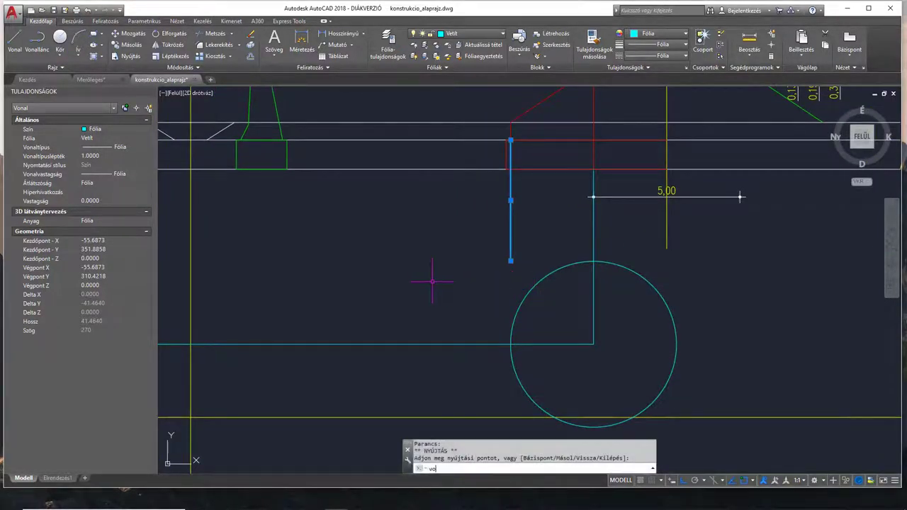
pyautogui.press('Return')
pyautogui.click(510, 261)
pyautogui.moveTo(664, 289); pyautogui.dragTo(812, 276, button='middle')
pyautogui.scroll(-1, 759, 287)
pyautogui.scroll(1, 476, 280)
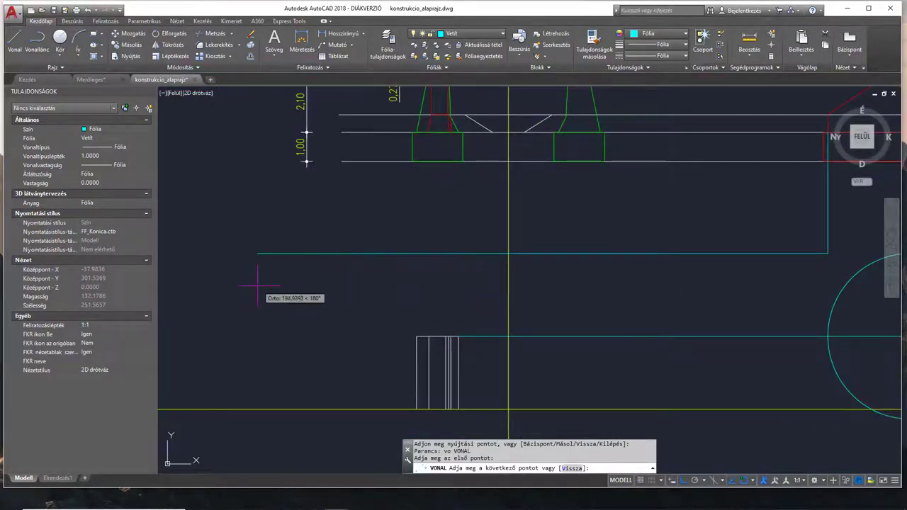
pyautogui.moveTo(267, 285); pyautogui.dragTo(447, 277, button='middle')
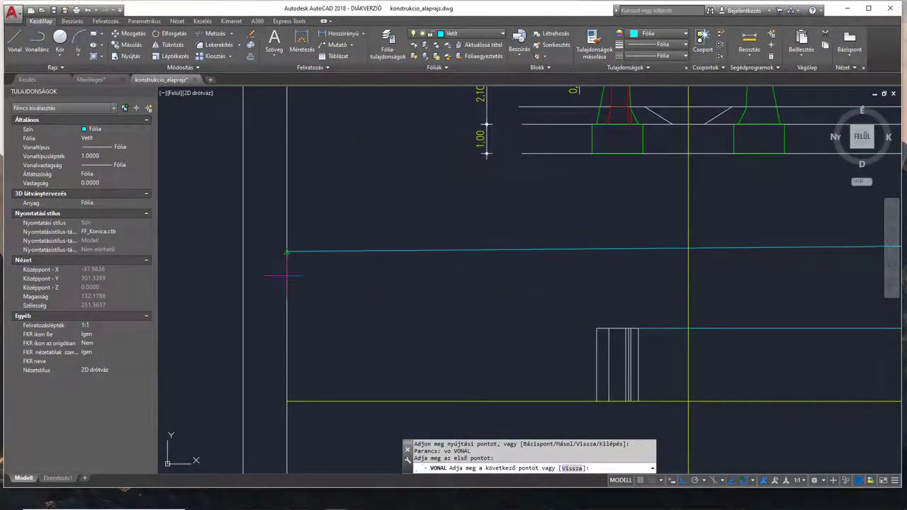
pyautogui.click(263, 246)
pyautogui.press('Escape')
# Trim the horizontal projection line's overhang outside the inner frame line.
pyautogui.write('me')
pyautogui.press('Return')
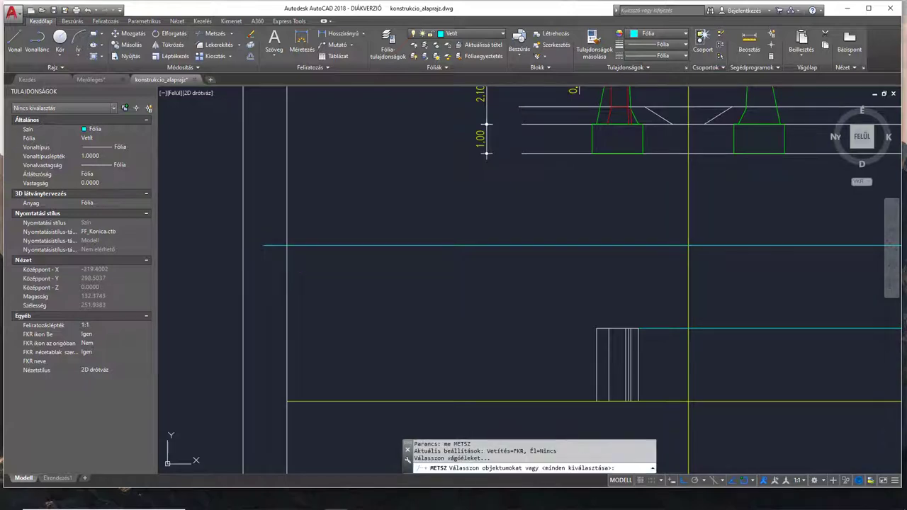
pyautogui.click(288, 254)
pyautogui.press('Return')
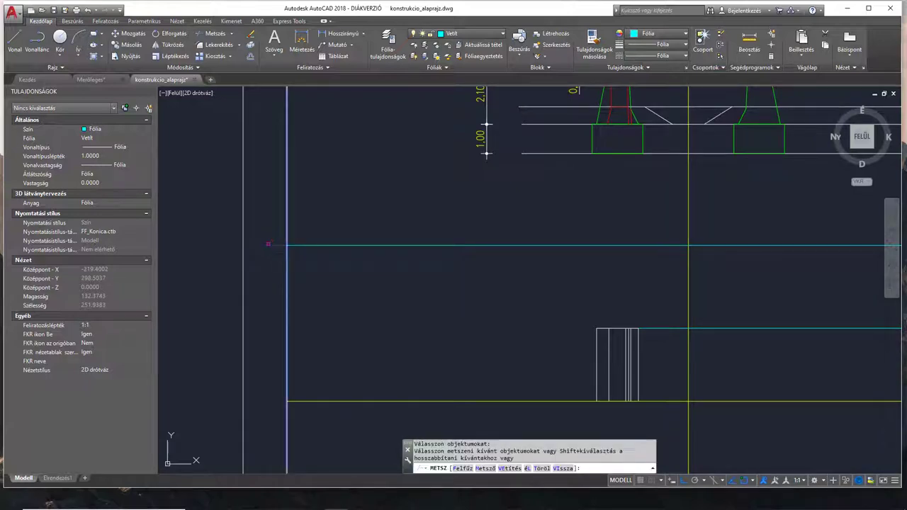
pyautogui.press('Return')
# Delete the auxiliary circle used to transfer the wing wall's length.
pyautogui.scroll(-2, 267, 265)
pyautogui.scroll(1, 534, 240)
pyautogui.moveTo(616, 256)
pyautogui.mouseDown(button='middle')
pyautogui.moveTo(535, 241)
pyautogui.moveTo(472, 247)
pyautogui.moveTo(473, 261)
pyautogui.mouseUp(button='middle')
pyautogui.scroll(1, 505, 241)
pyautogui.press('Escape')
pyautogui.click(438, 281)
pyautogui.press('Delete')
# Draw a vertical line from the abutment plan's outer upper corner up past the wing wall's horizontal projection line.
pyautogui.moveTo(413, 277)
pyautogui.mouseDown(button='middle')
pyautogui.moveTo(543, 307)
pyautogui.moveTo(520, 311)
pyautogui.mouseUp(button='middle')
pyautogui.moveTo(528, 173); pyautogui.dragTo(533, 198, button='middle')
pyautogui.moveTo(572, 234); pyautogui.dragTo(616, 234, button='middle')
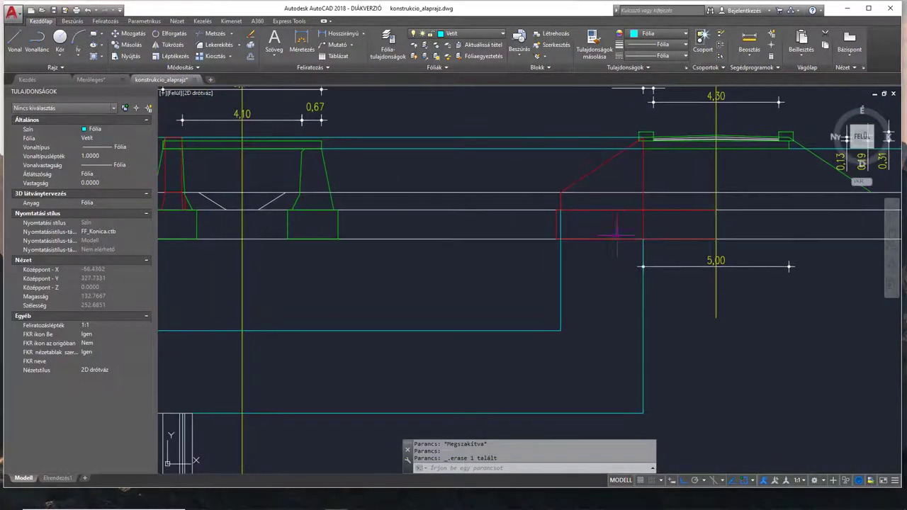
pyautogui.moveTo(413, 287); pyautogui.dragTo(497, 263, button='middle')
pyautogui.moveTo(374, 312); pyautogui.dragTo(432, 280, button='middle')
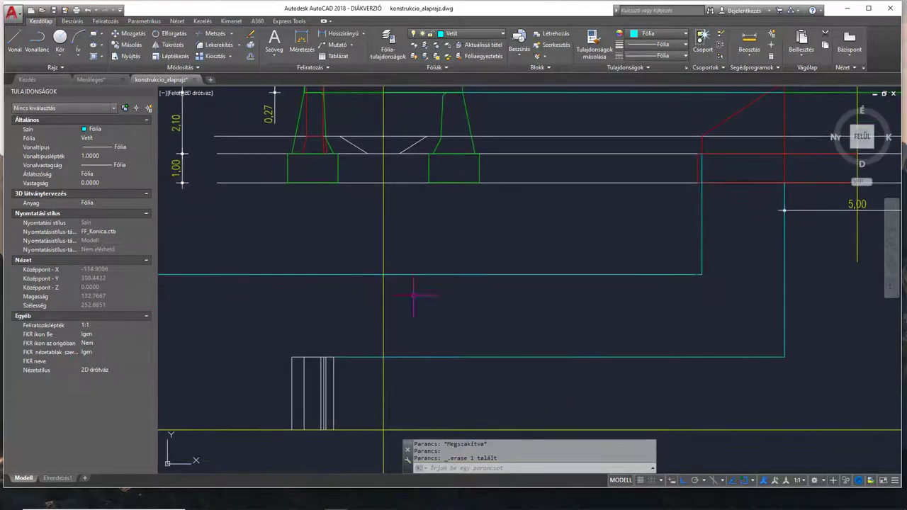
pyautogui.moveTo(323, 338)
pyautogui.mouseDown(button='middle')
pyautogui.moveTo(371, 323)
pyautogui.moveTo(357, 332)
pyautogui.mouseUp(button='middle')
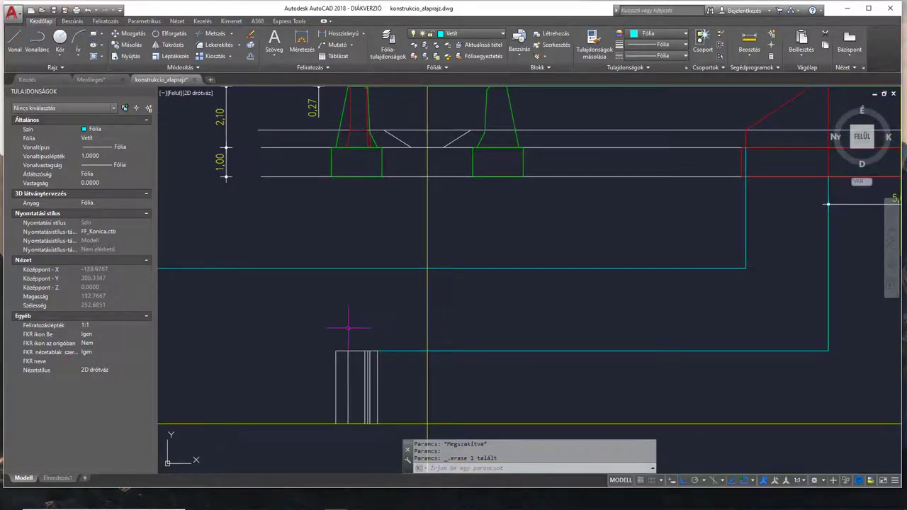
pyautogui.write('vo')
pyautogui.press('Return')
pyautogui.click(336, 350)
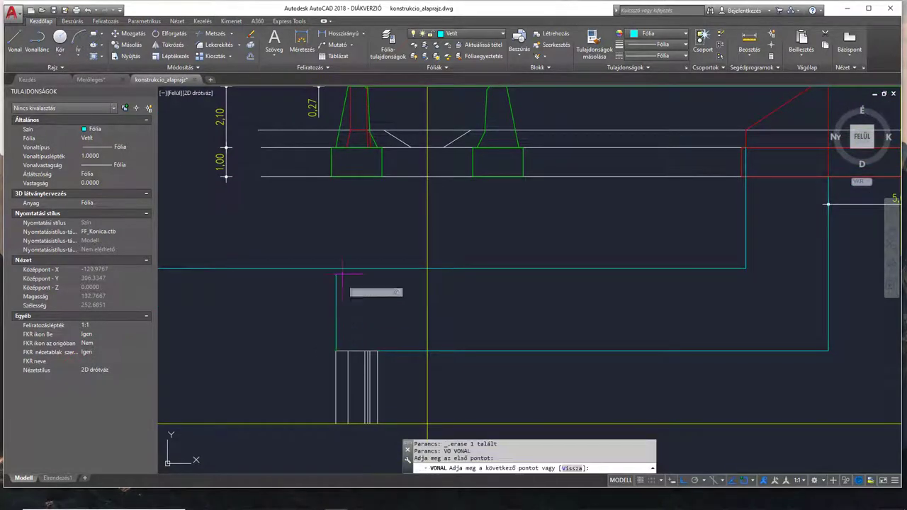
pyautogui.click(336, 268)
pyautogui.press('Escape')
# Trim the vertical line's overhang above the wing wall's horizontal projection line.
pyautogui.write('me')
pyautogui.press('Return')
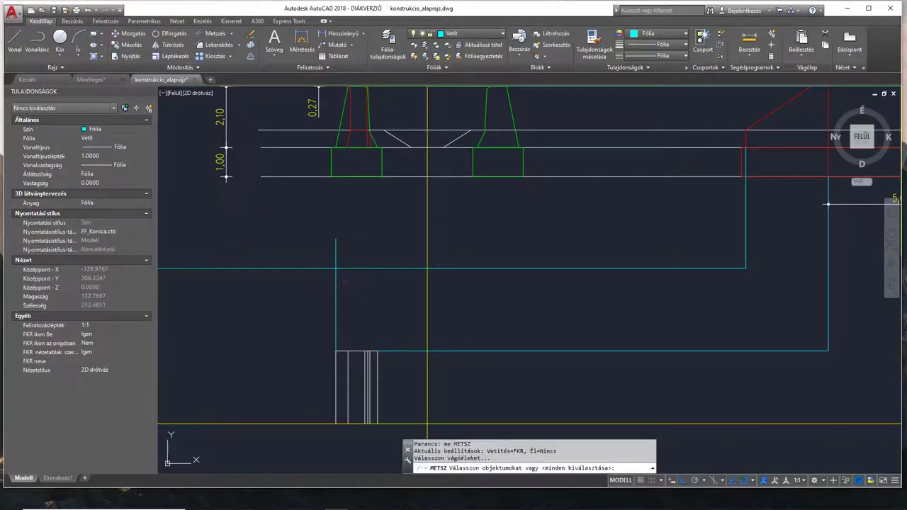
pyautogui.click(344, 264)
pyautogui.click(331, 283)
pyautogui.press('Escape')
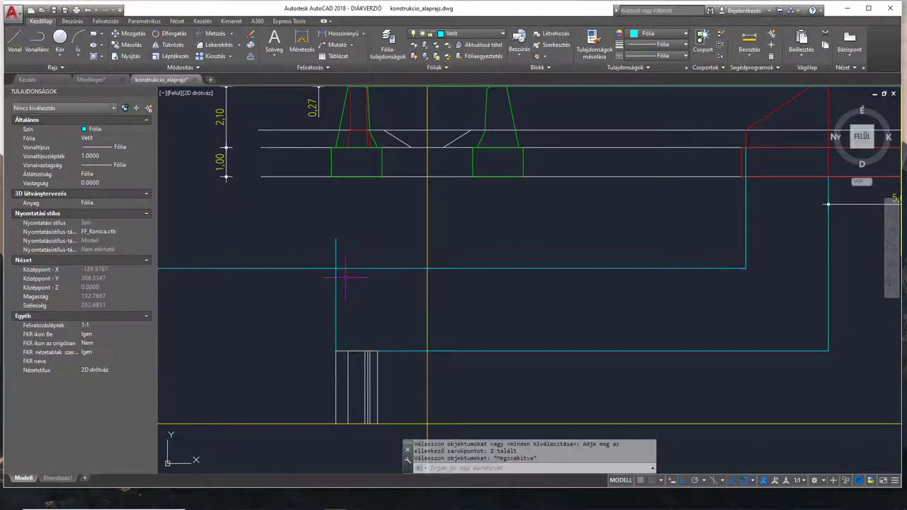
pyautogui.write('a')
pyautogui.press('Return')
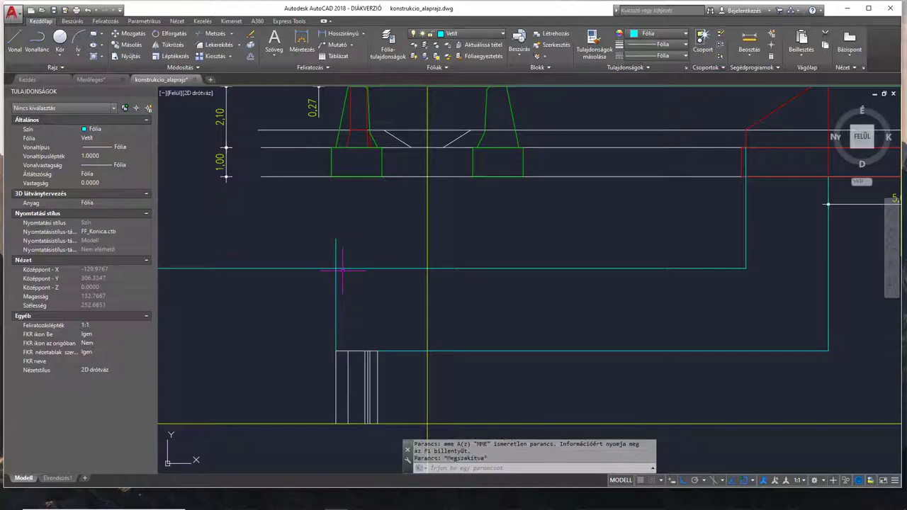
pyautogui.click(342, 267)
pyautogui.press('Return')
pyautogui.click(336, 256)
pyautogui.press('Return')
# Delete the vertical line between the abutment plan's outer corner and the horizontal projection line.
pyautogui.click(336, 281)
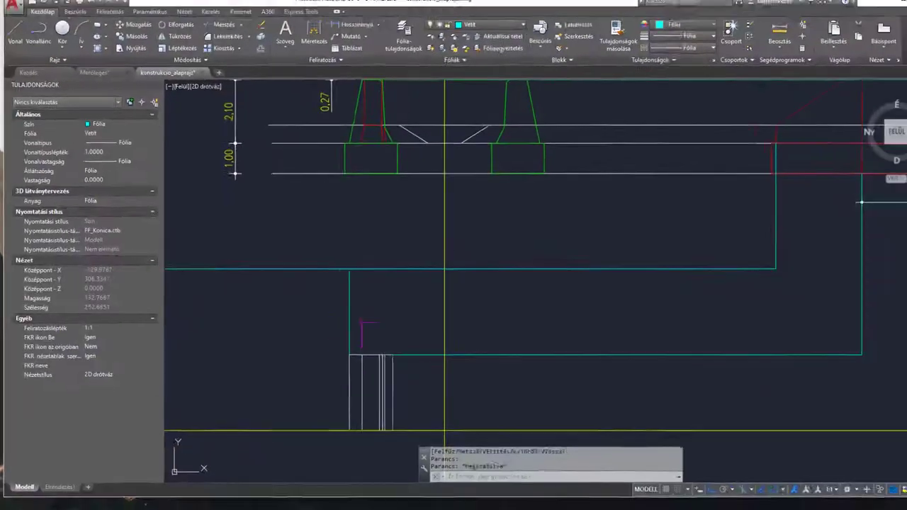
pyautogui.moveTo(331, 322); pyautogui.dragTo(373, 304, button='middle')
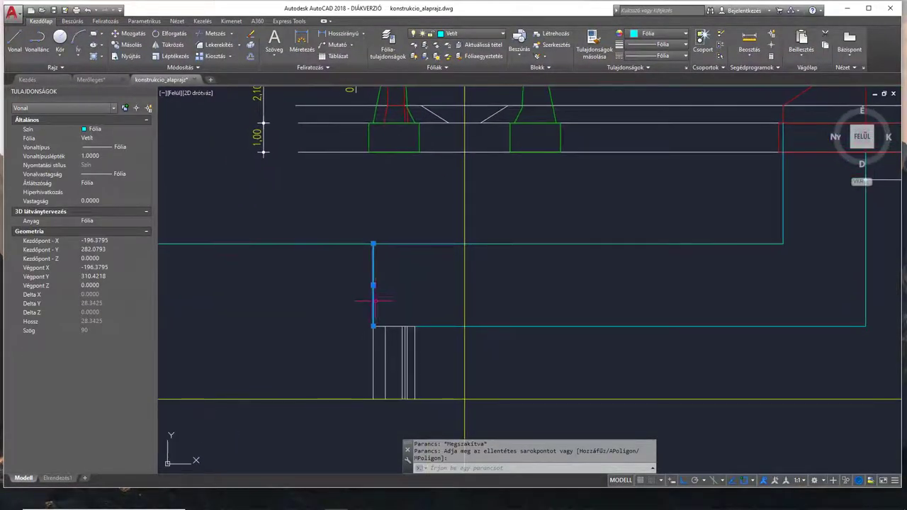
pyautogui.press('Delete')
# Project the outer end of the wing wall's horizontal edge at the Tsz level in the longitudinal section vertically down into the plan.
pyautogui.moveTo(765, 214); pyautogui.dragTo(688, 265, button='middle')
pyautogui.moveTo(448, 293)
pyautogui.mouseDown(button='middle')
pyautogui.moveTo(506, 304)
pyautogui.moveTo(373, 312)
pyautogui.moveTo(390, 311)
pyautogui.mouseUp(button='middle')
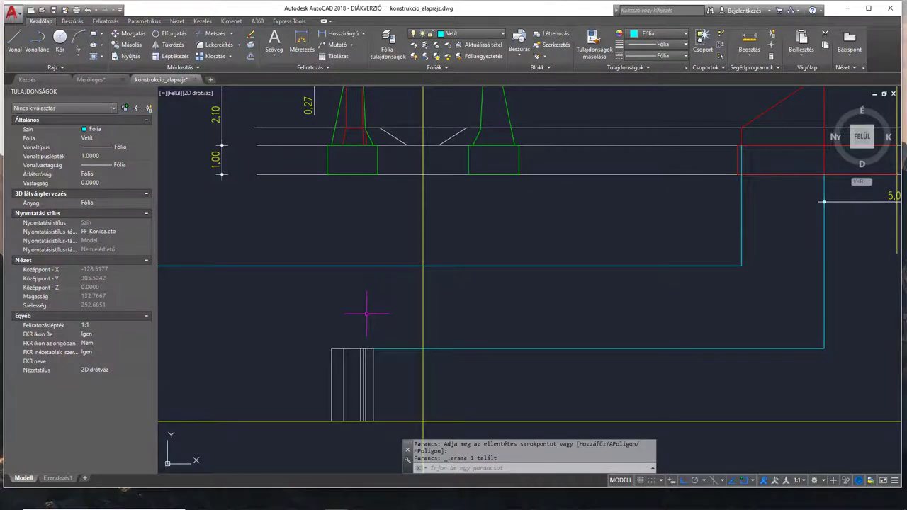
pyautogui.scroll(-2, 355, 300)
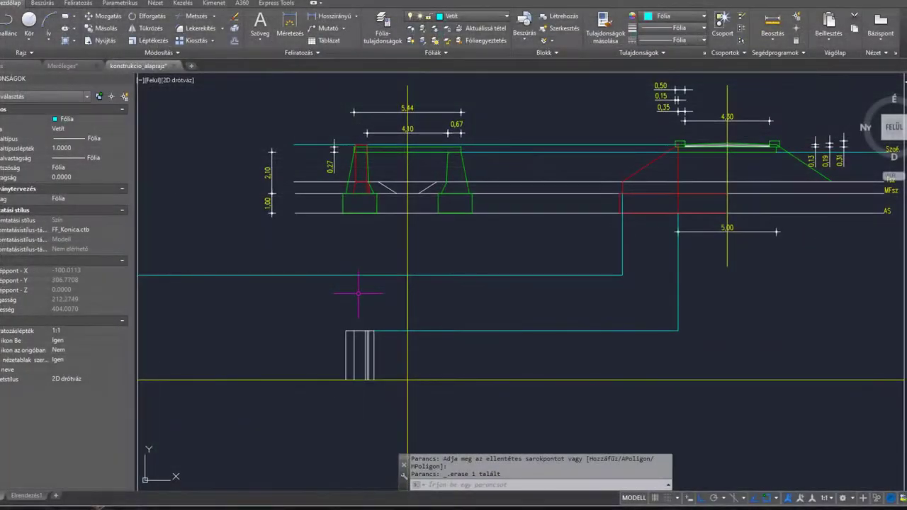
pyautogui.scroll(5, 371, 172)
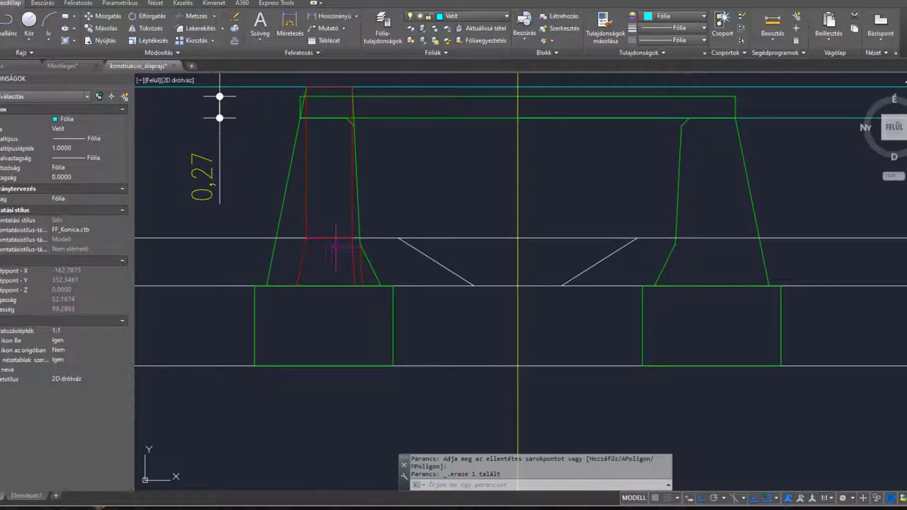
pyautogui.moveTo(334, 238)
pyautogui.write('vo')
pyautogui.press('Return')
pyautogui.scroll(6, 310, 263)
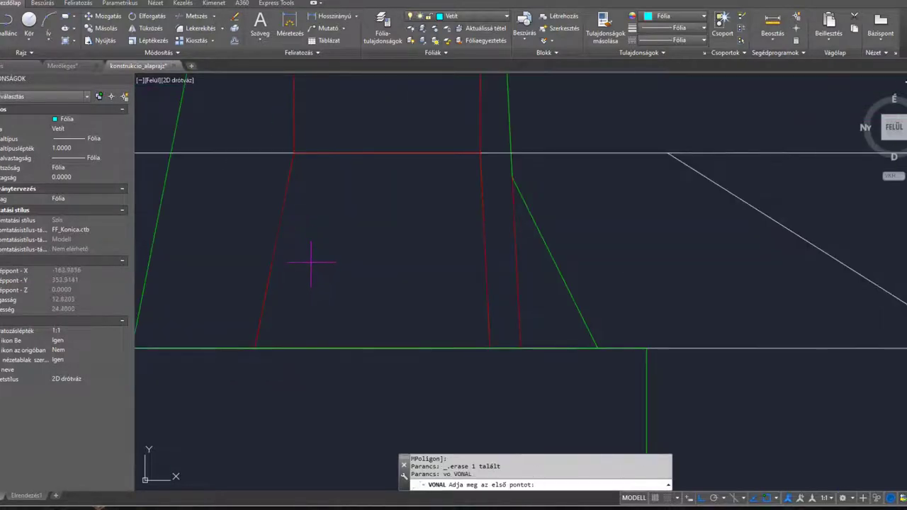
pyautogui.moveTo(310, 262); pyautogui.dragTo(328, 358, button='middle')
pyautogui.click(313, 247)
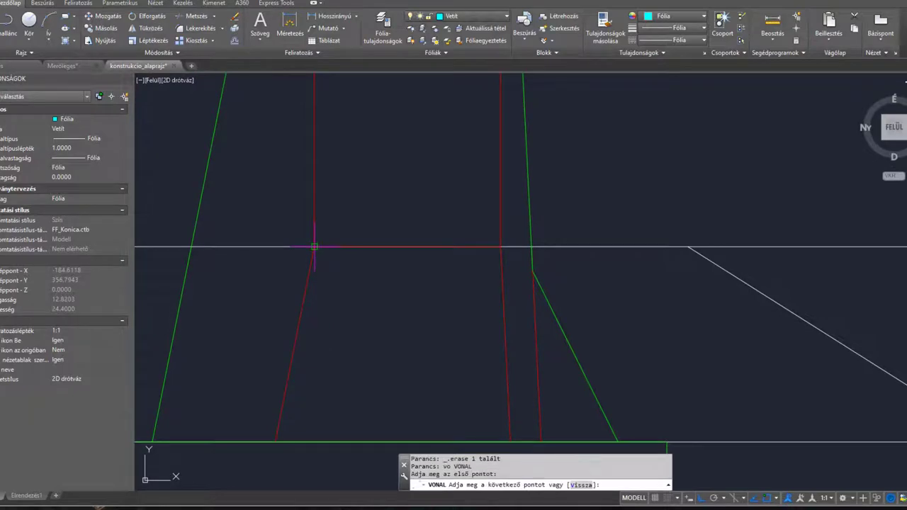
pyautogui.scroll(-6, 347, 334)
pyautogui.scroll(4, 347, 248)
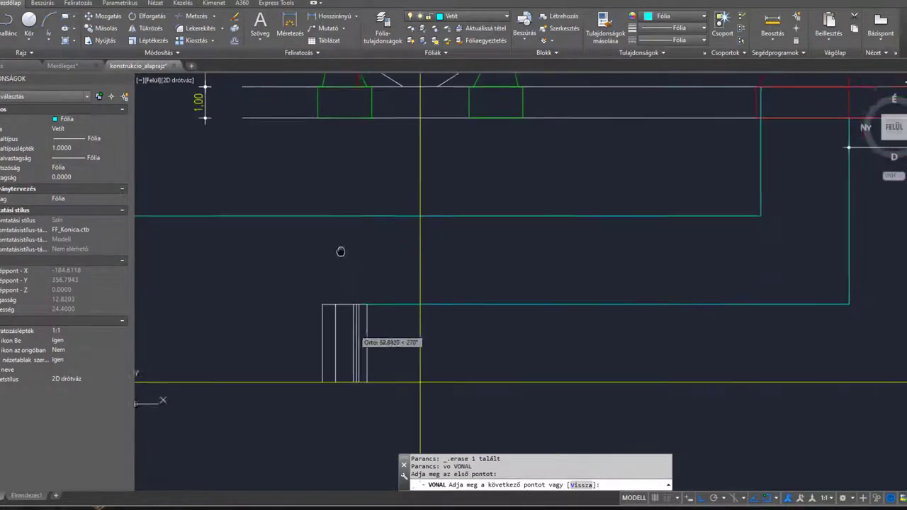
pyautogui.press('Escape')
# Project the inner end of the wing wall's Tsz-level edge in the longitudinal section vertically down into the plan.
pyautogui.moveTo(382, 231); pyautogui.dragTo(367, 454, button='middle')
pyautogui.moveTo(348, 237); pyautogui.dragTo(357, 419, button='middle')
pyautogui.scroll(4, 365, 203)
pyautogui.press('Return')
pyautogui.click(371, 108)
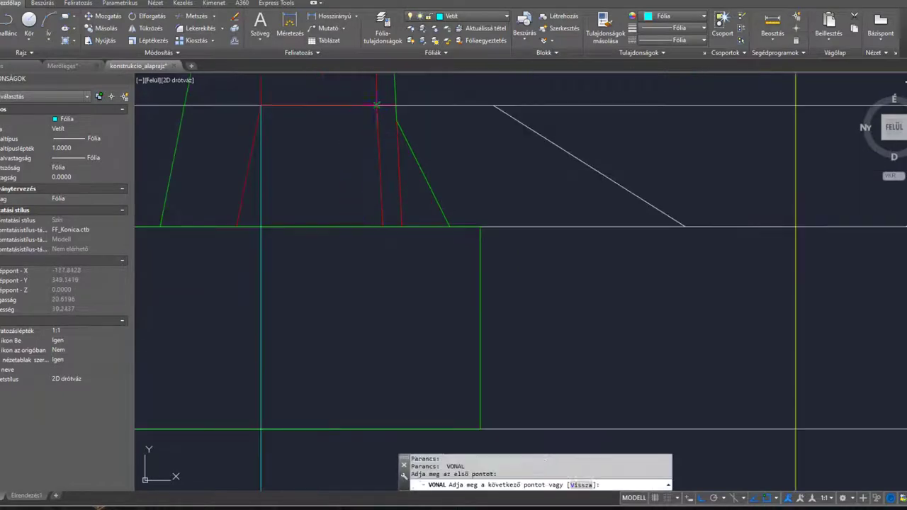
pyautogui.scroll(-3, 358, 308)
pyautogui.scroll(4, 366, 178)
pyautogui.scroll(-1, 382, 374)
pyautogui.scroll(4, 381, 374)
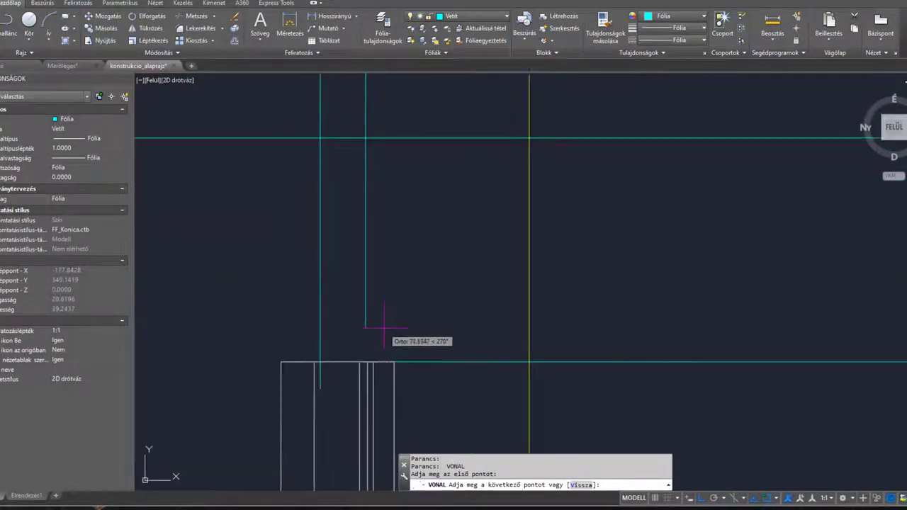
pyautogui.press('Escape')
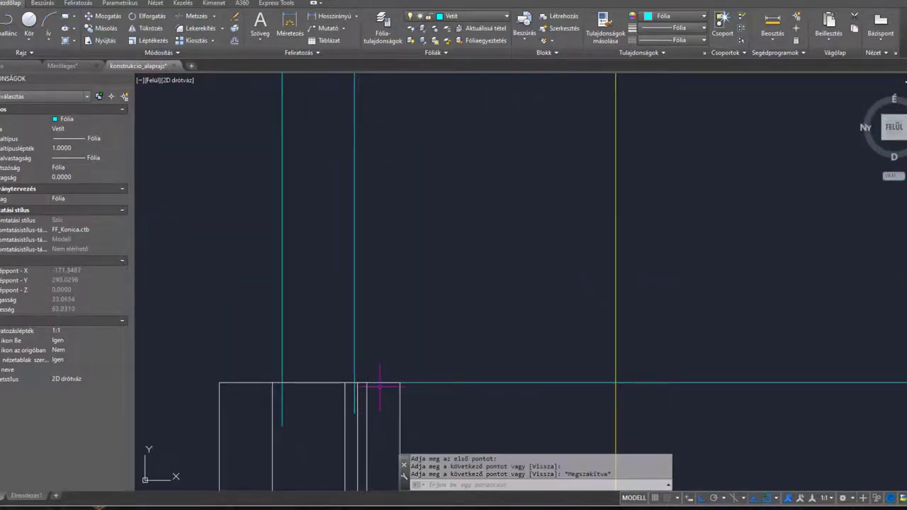
# Trim the two vertical projection lines' overhang below the upper edge of the abutment plan.
pyautogui.write('me')
pyautogui.press('Return')
pyautogui.click(377, 383)
pyautogui.press('Return')
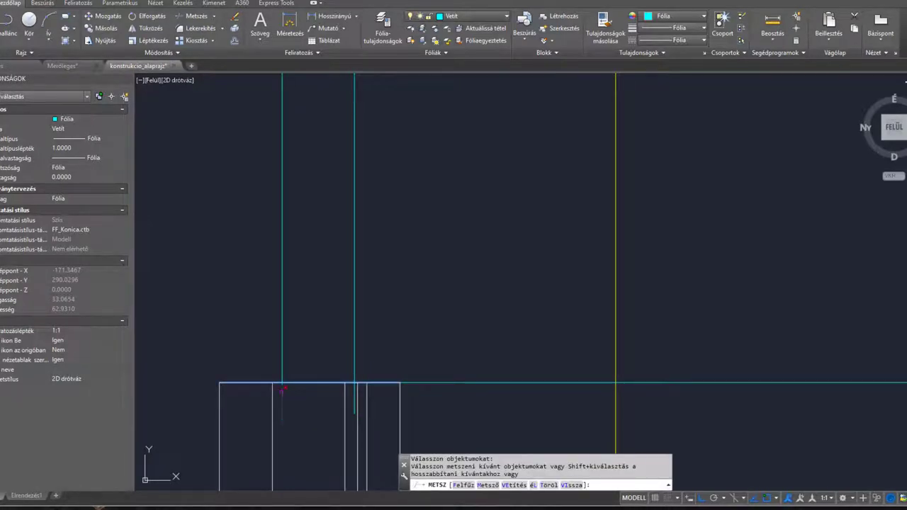
pyautogui.press('Return')
# Trim both vertical projection lines above the wing wall's horizontal projection line.
pyautogui.scroll(-2, 375, 397)
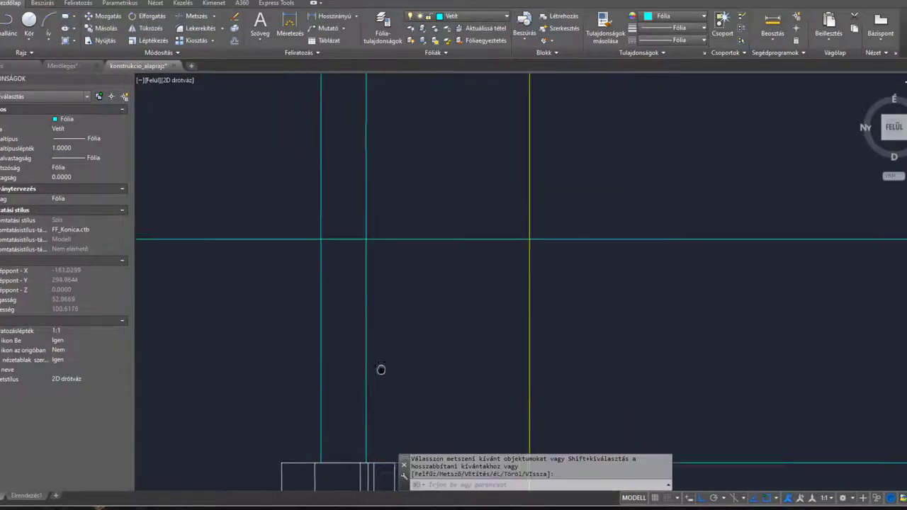
pyautogui.scroll(-4, 349, 326)
pyautogui.scroll(4, 349, 310)
pyautogui.press('Return')
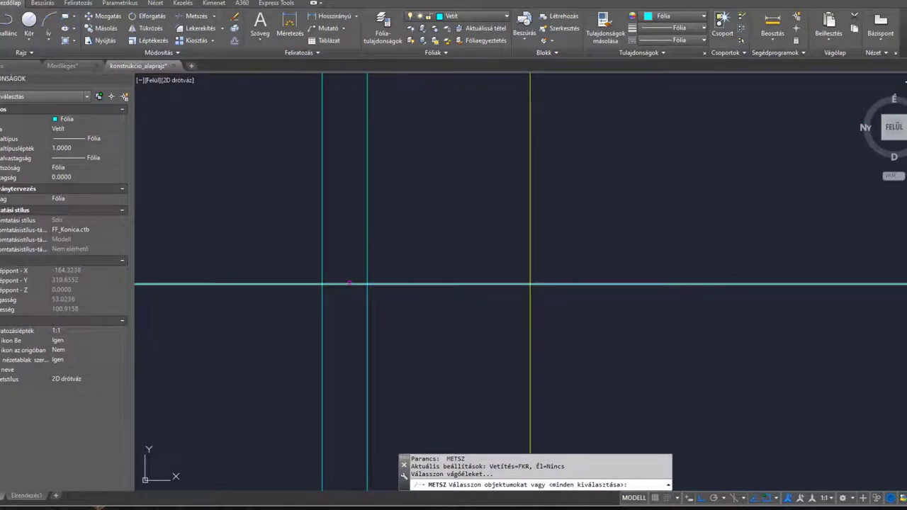
pyautogui.click(347, 290)
pyautogui.click(341, 301)
pyautogui.press('Return')
pyautogui.click(387, 266)
pyautogui.click(303, 241)
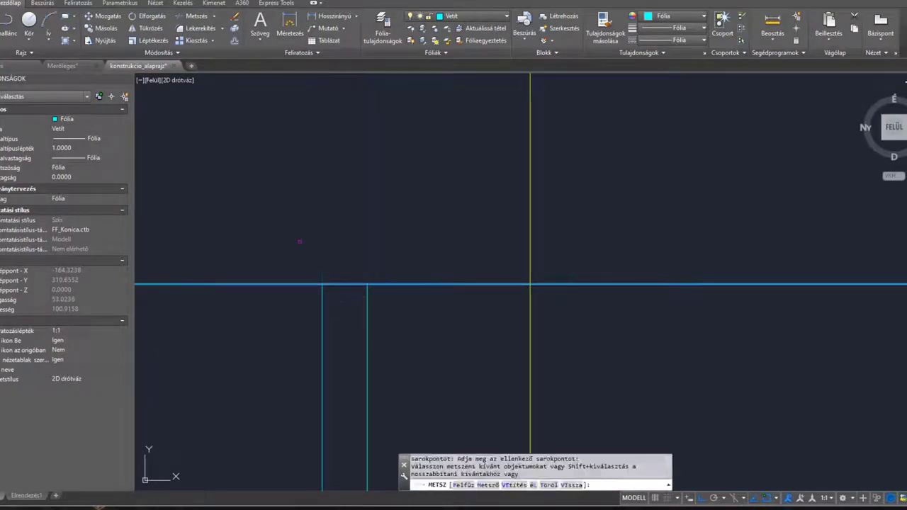
pyautogui.press('Return')
# Move the two trimmed vertical lines between the horizontal projection line and the abutment plan to the Szárnyfal layer.
pyautogui.scroll(-4, 334, 265)
pyautogui.moveTo(336, 270); pyautogui.dragTo(336, 255, button='middle')
pyautogui.scroll(2, 357, 287)
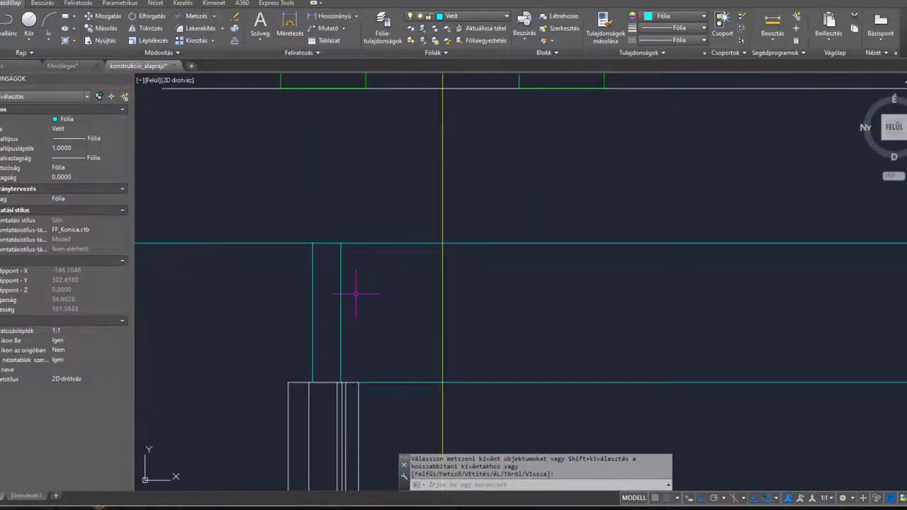
pyautogui.press('Return')
pyautogui.click(370, 308)
pyautogui.click(298, 307)
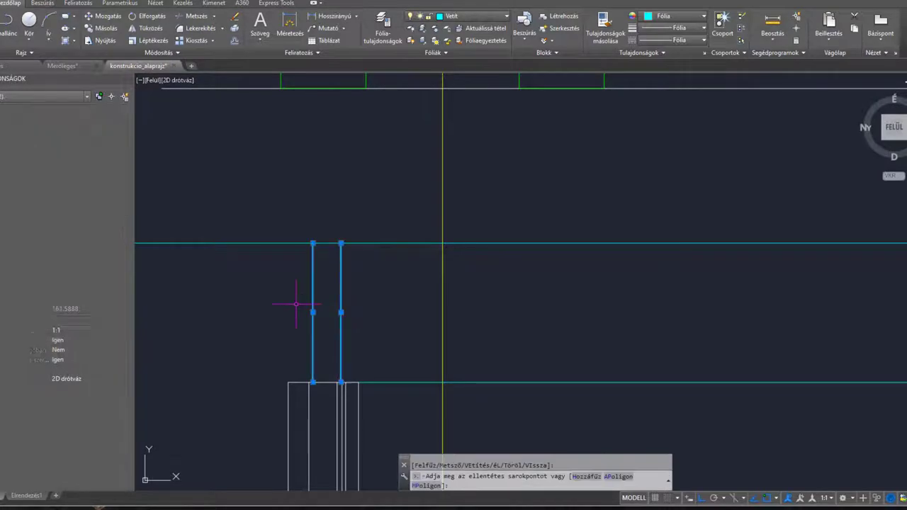
pyautogui.click(479, 21)
pyautogui.click(462, 89)
pyautogui.press('Escape')
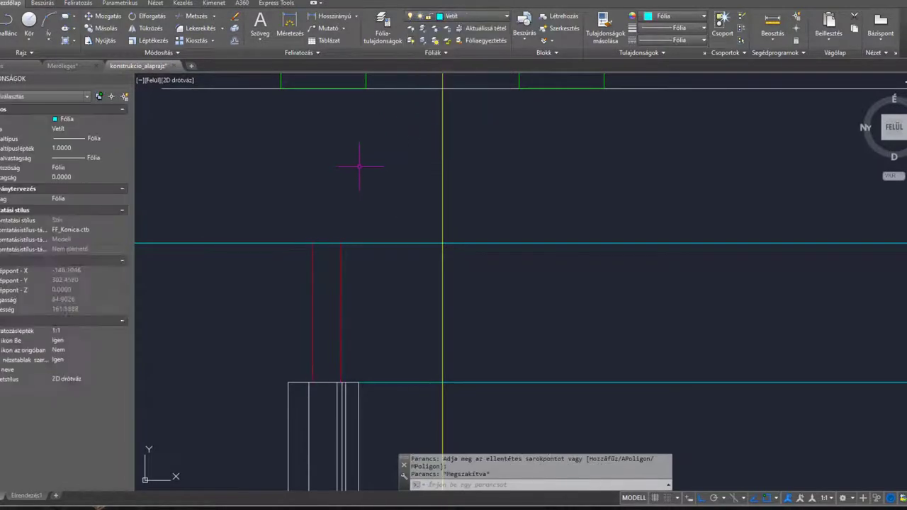
# Make Szárnyfal the current layer and draw a line joining the upper ends of the wing wall's two vertical edges.
pyautogui.click(480, 16)
pyautogui.click(456, 89)
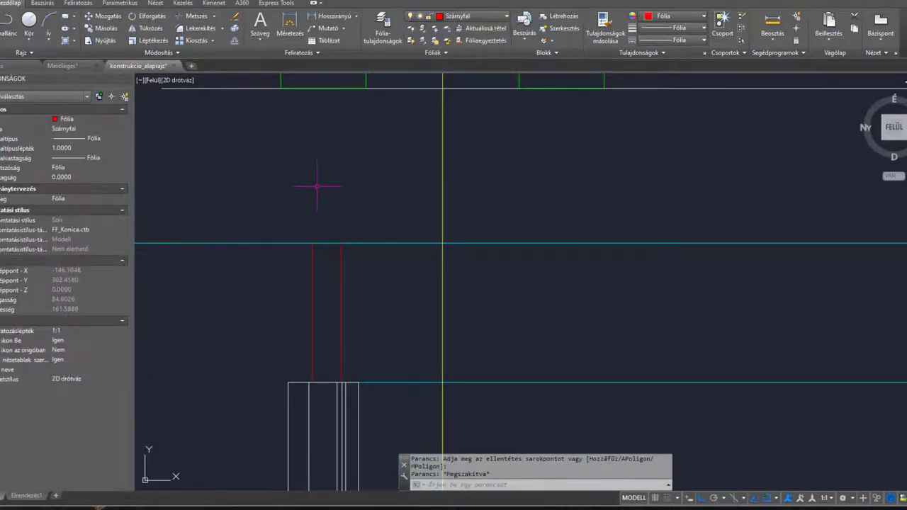
pyautogui.press('Return')
pyautogui.click(312, 243)
pyautogui.click(341, 243)
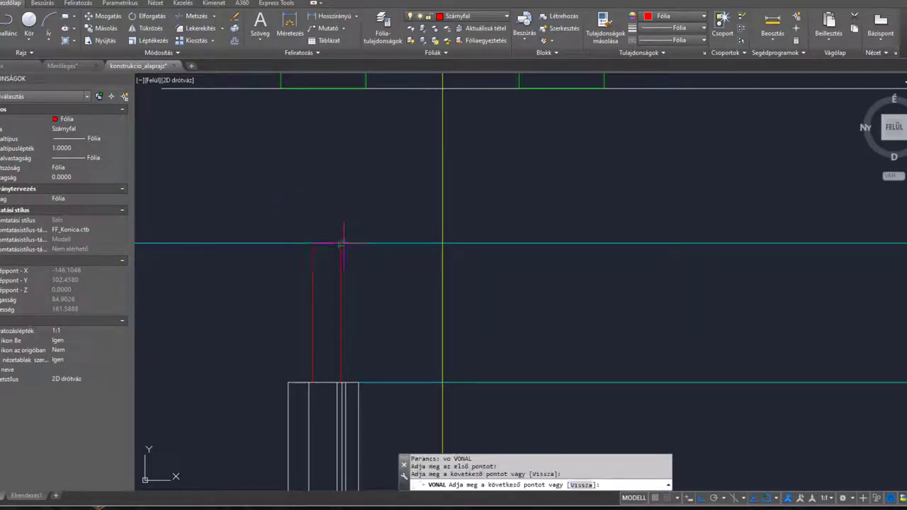
pyautogui.press('Escape')
# Examine the wing wall in the Merőleges drawing's 3D model and return to the konstrukcio_alaprajz plan.
pyautogui.moveTo(324, 279); pyautogui.dragTo(308, 267, button='middle')
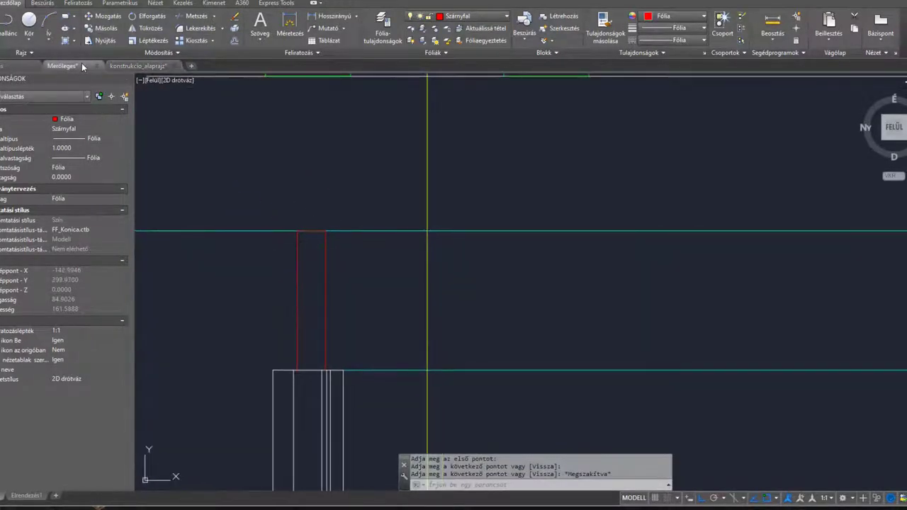
pyautogui.click(62, 65)
pyautogui.moveTo(371, 162); pyautogui.dragTo(350, 289, button='middle')
pyautogui.press('Escape')
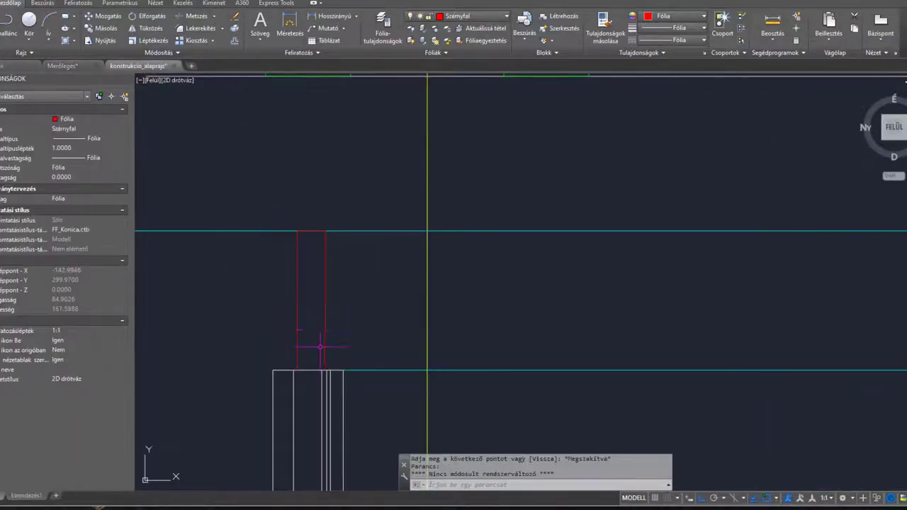
# On the Vetít layer, project the abutment wall's outer base corner in the longitudinal section vertically down to the abutment plan's outer corner.
pyautogui.moveTo(314, 344); pyautogui.dragTo(367, 281, button='middle')
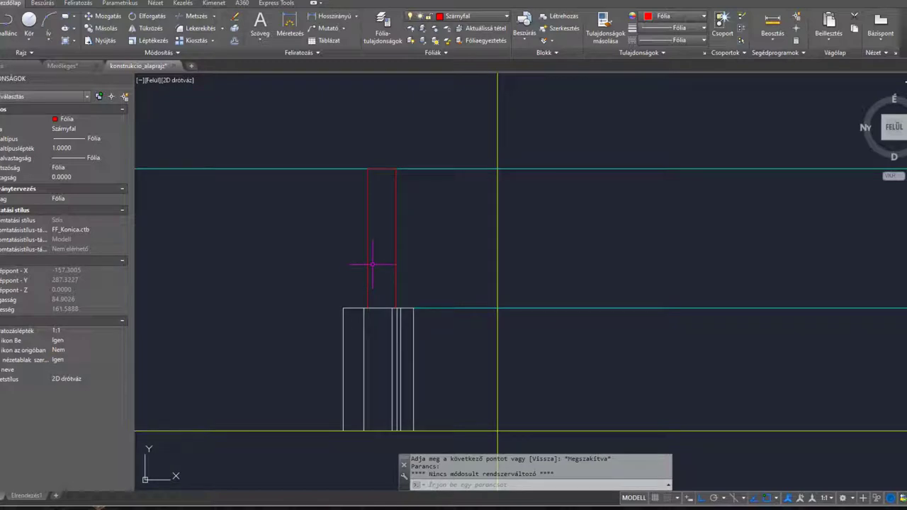
pyautogui.click(467, 16)
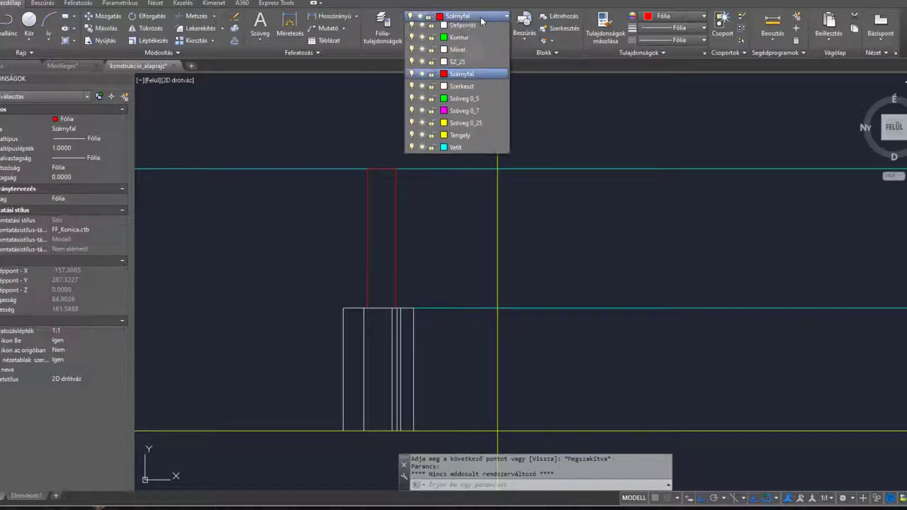
pyautogui.click(455, 163)
pyautogui.moveTo(415, 125)
pyautogui.mouseDown(button='middle')
pyautogui.moveTo(425, 328)
pyautogui.moveTo(384, 275)
pyautogui.mouseUp(button='middle')
pyautogui.write('vo')
pyautogui.press('Return')
pyautogui.scroll(2, 375, 262)
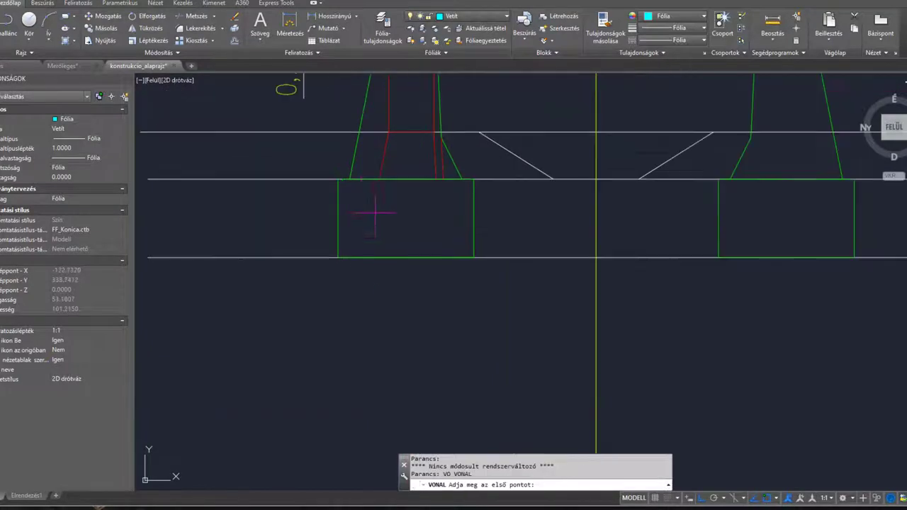
pyautogui.moveTo(375, 208)
pyautogui.mouseDown(button='middle')
pyautogui.moveTo(350, 287)
pyautogui.moveTo(340, 284)
pyautogui.mouseUp(button='middle')
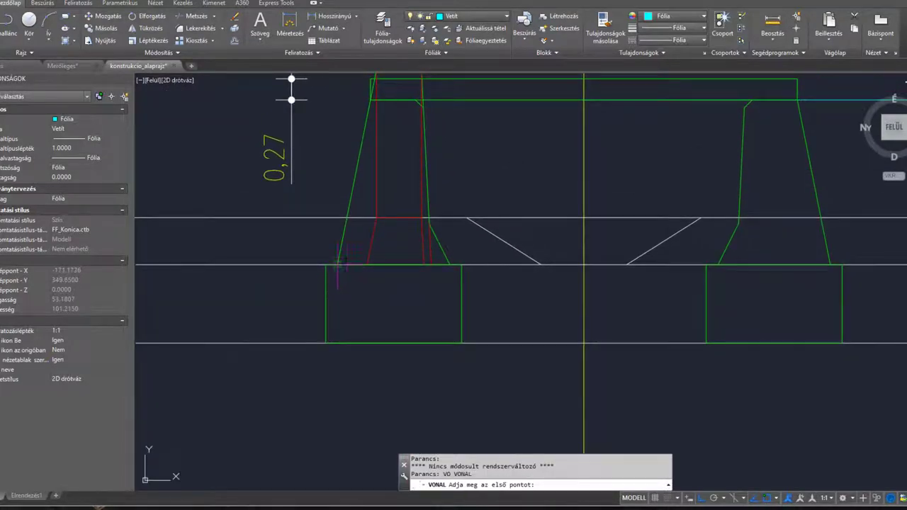
pyautogui.click(337, 264)
pyautogui.moveTo(334, 423); pyautogui.dragTo(342, 138, button='middle')
pyautogui.scroll(-1, 340, 344)
pyautogui.moveTo(335, 330); pyautogui.dragTo(316, 180, button='middle')
pyautogui.scroll(2, 316, 262)
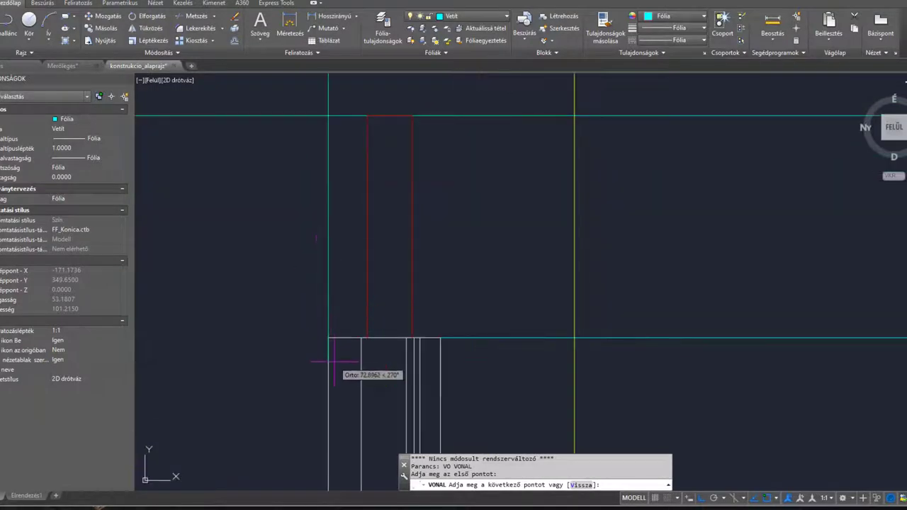
pyautogui.click(328, 338)
# Project the wing wall's outer base point at the foundation top in the longitudinal section vertically down past the abutment plan's upper edge.
pyautogui.moveTo(360, 174); pyautogui.dragTo(346, 364, button='middle')
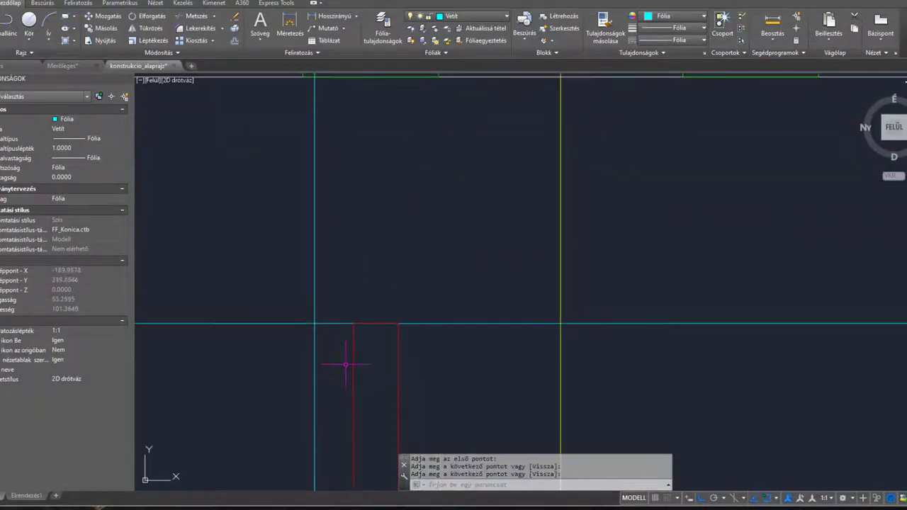
pyautogui.scroll(-1, 346, 364)
pyautogui.moveTo(339, 224); pyautogui.dragTo(340, 324, button='middle')
pyautogui.scroll(1, 344, 260)
pyautogui.moveTo(345, 186); pyautogui.dragTo(336, 286, button='middle')
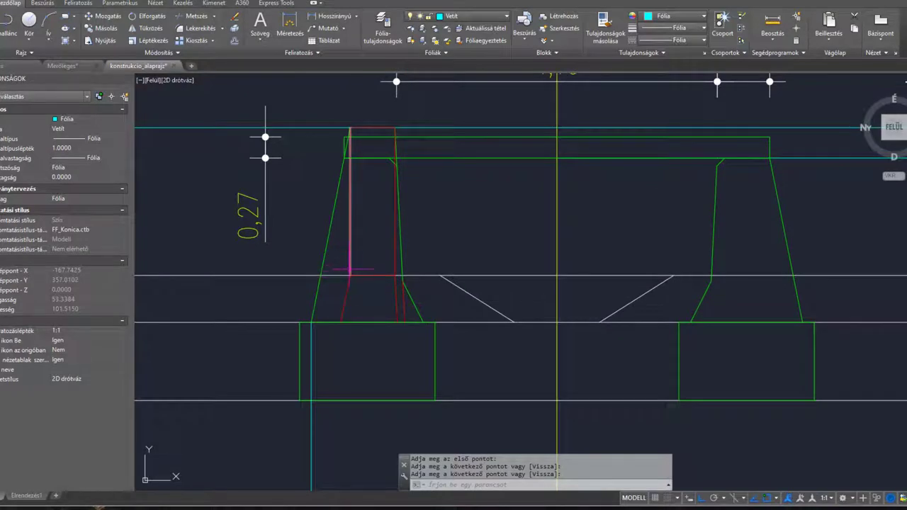
pyautogui.press('space')
pyautogui.click(341, 321)
pyautogui.moveTo(327, 408); pyautogui.dragTo(341, 121, button='middle')
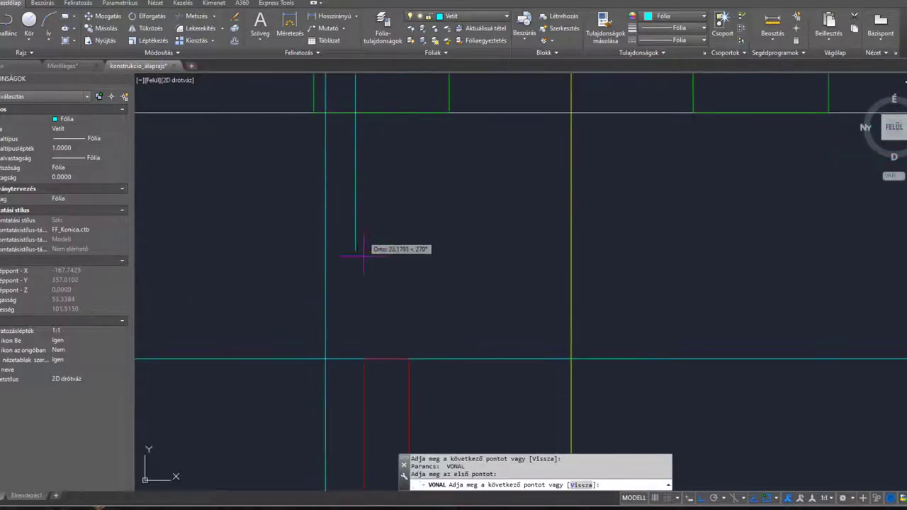
pyautogui.moveTo(363, 250); pyautogui.dragTo(366, 364, button='middle')
pyautogui.scroll(2, 366, 364)
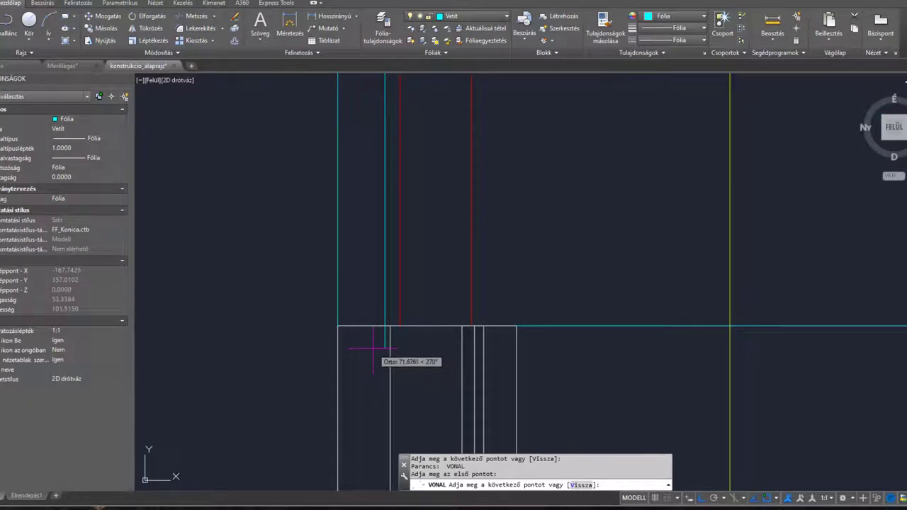
pyautogui.click(373, 347)
pyautogui.press('Return')
# Mark the abutment plan's outer corner with a circle of radius 0.1.
pyautogui.moveTo(410, 234); pyautogui.dragTo(378, 399, button='middle')
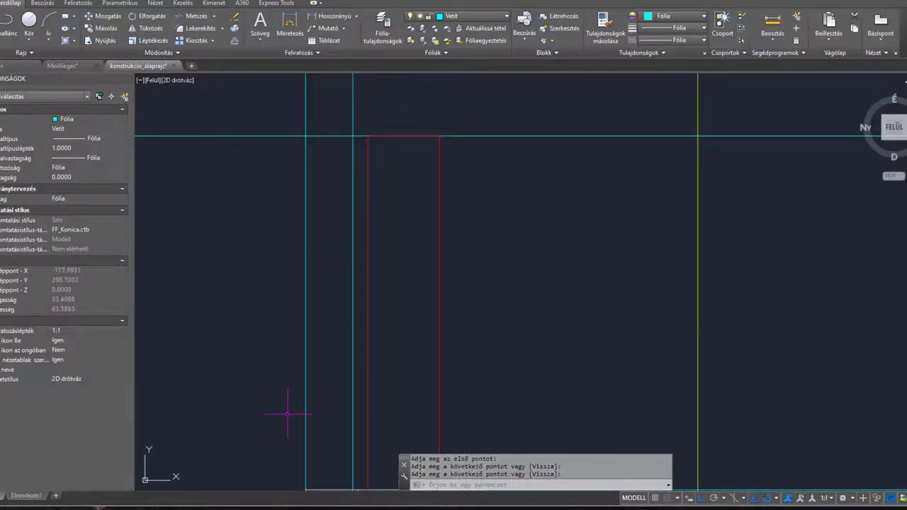
pyautogui.moveTo(288, 414); pyautogui.dragTo(298, 354, button='middle')
pyautogui.write('k')
pyautogui.press('Return')
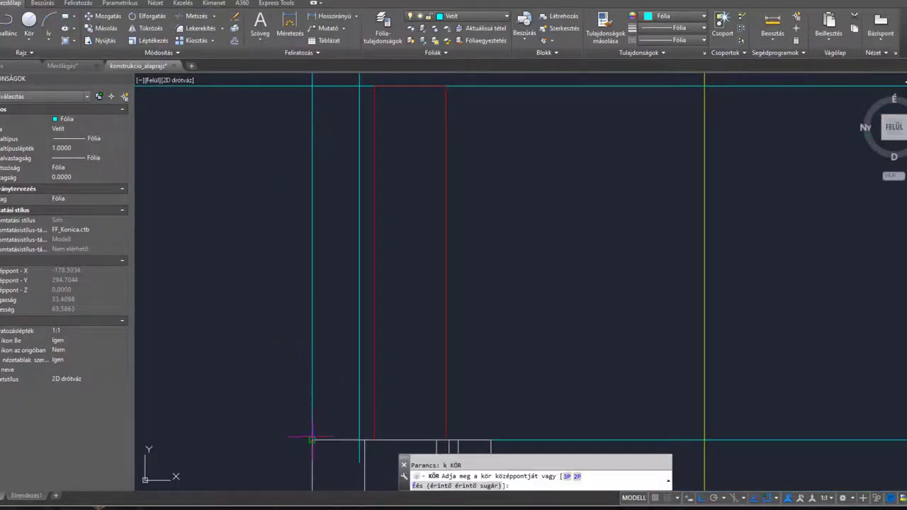
pyautogui.click(312, 439)
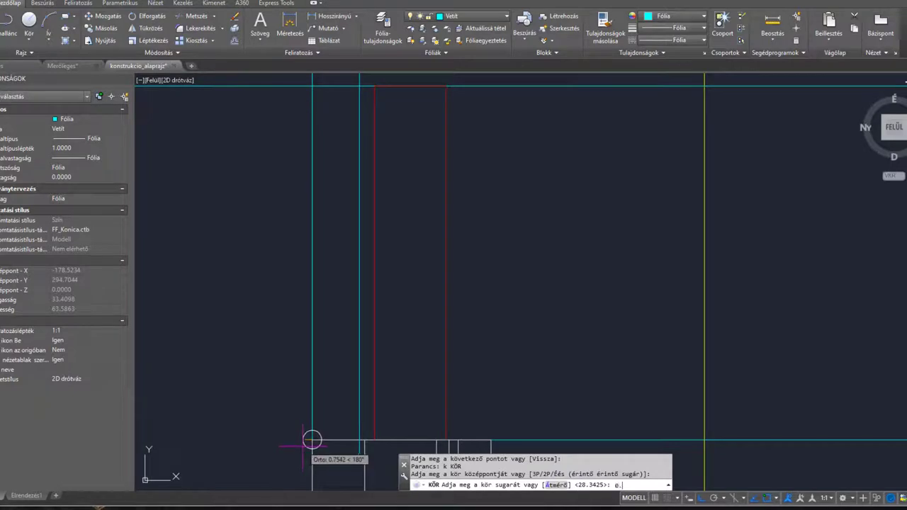
pyautogui.write('0.1')
pyautogui.press('Return')
# Mark the intersection of the wing wall's outer base projection line and the horizontal projection line with a circle of radius 0.1.
pyautogui.press('Return')
pyautogui.moveTo(375, 446); pyautogui.dragTo(375, 233, button='middle')
pyautogui.scroll(2, 365, 227)
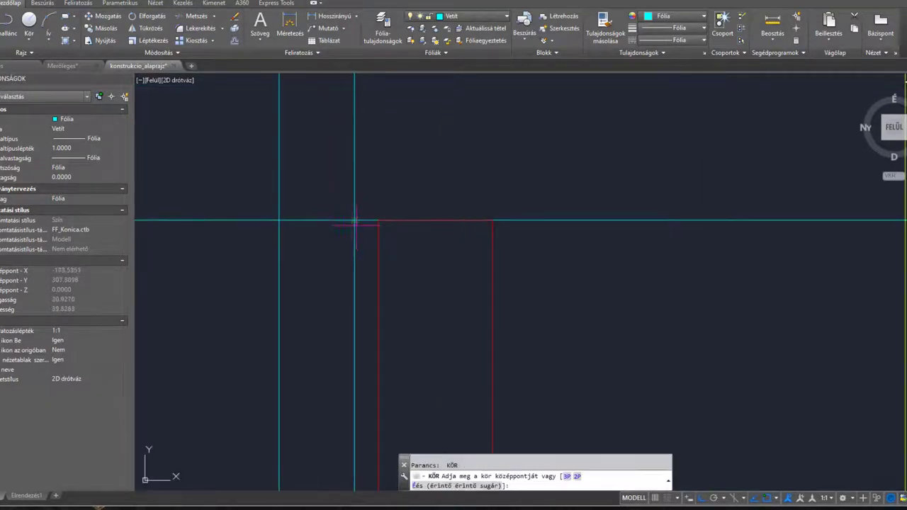
pyautogui.click(354, 221)
pyautogui.write('0.')
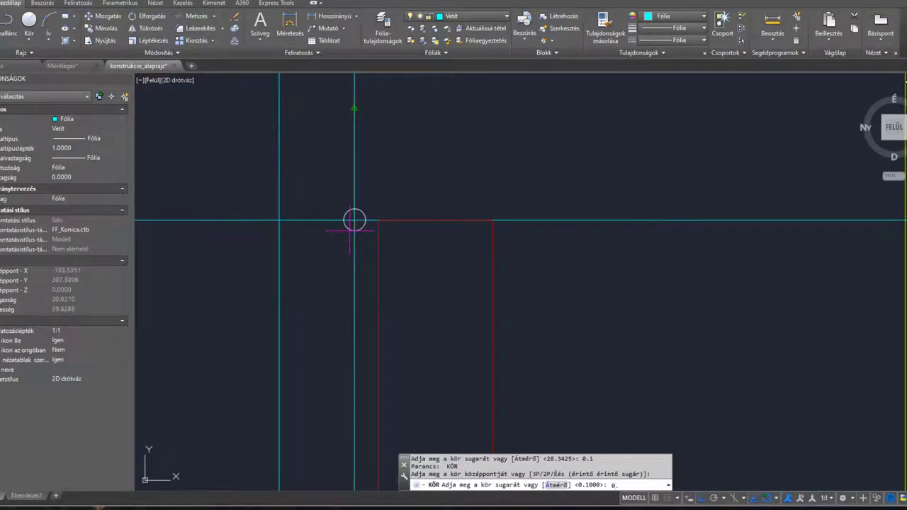
pyautogui.write('1')
pyautogui.press('Return')
pyautogui.scroll(2, 351, 216)
pyautogui.scroll(-3, 354, 219)
pyautogui.moveTo(357, 221)
pyautogui.mouseDown(button='middle')
pyautogui.moveTo(366, 203)
pyautogui.moveTo(362, 113)
pyautogui.mouseUp(button='middle')
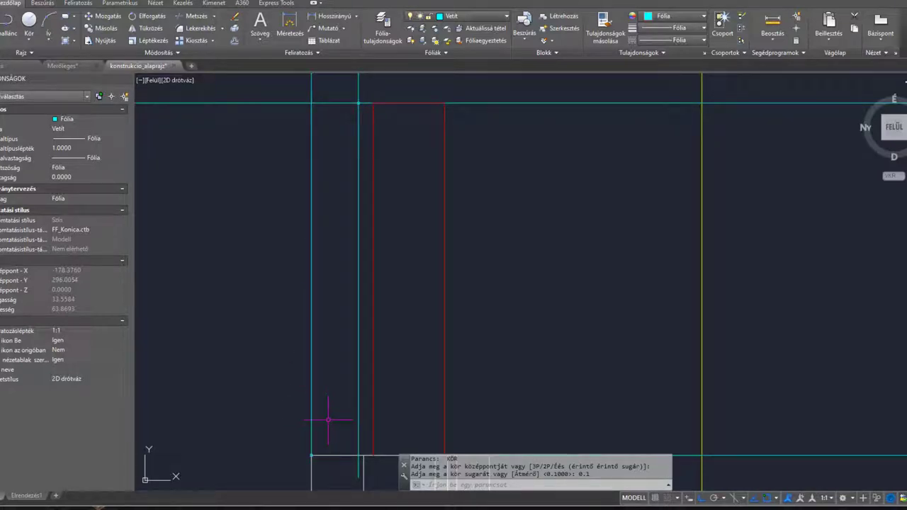
# On the Szárnyfal layer, draw the wing wall's slanted outer base edge between the two circle-marked points with ortho off.
pyautogui.click(467, 15)
pyautogui.click(462, 89)
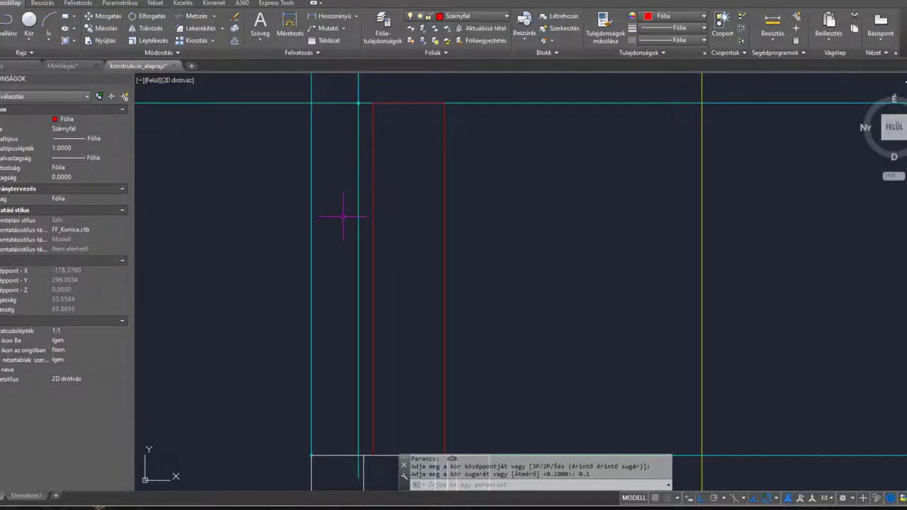
pyautogui.write('vo')
pyautogui.press('Return')
pyautogui.scroll(10, 358, 101)
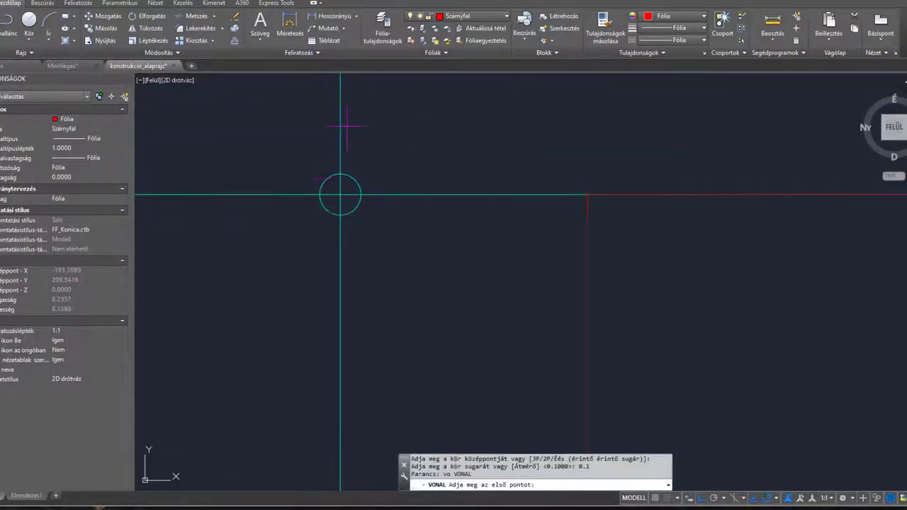
pyautogui.click(340, 193)
pyautogui.scroll(-8, 272, 297)
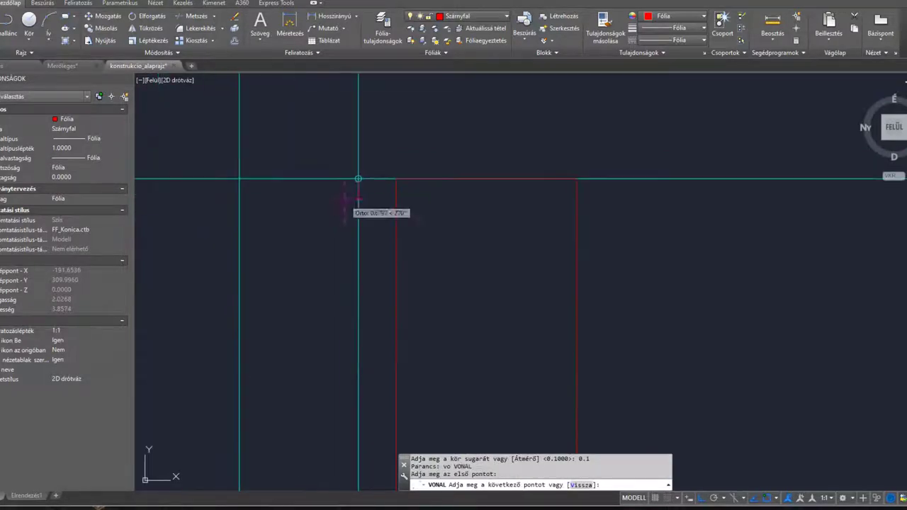
pyautogui.press('F8')
pyautogui.scroll(-4, 300, 319)
pyautogui.moveTo(290, 345); pyautogui.dragTo(334, 153, button='middle')
pyautogui.scroll(10, 333, 311)
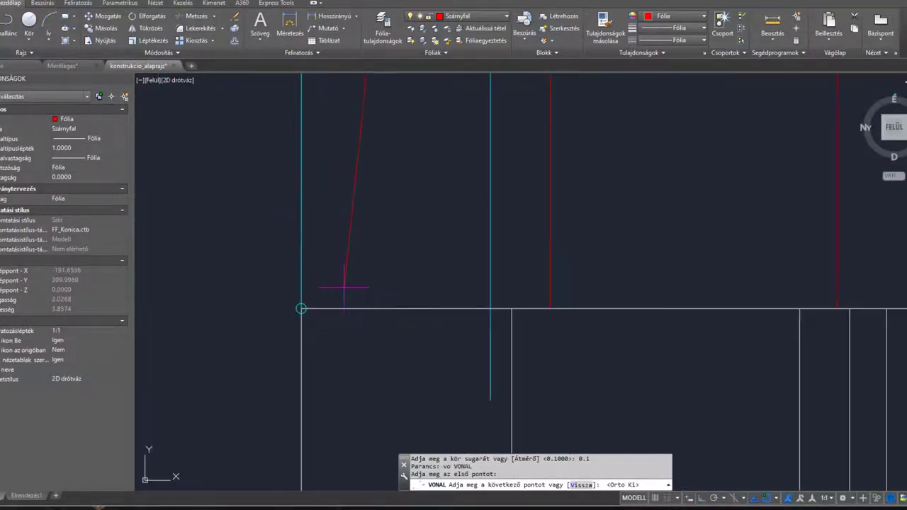
pyautogui.scroll(5, 285, 320)
pyautogui.click(269, 319)
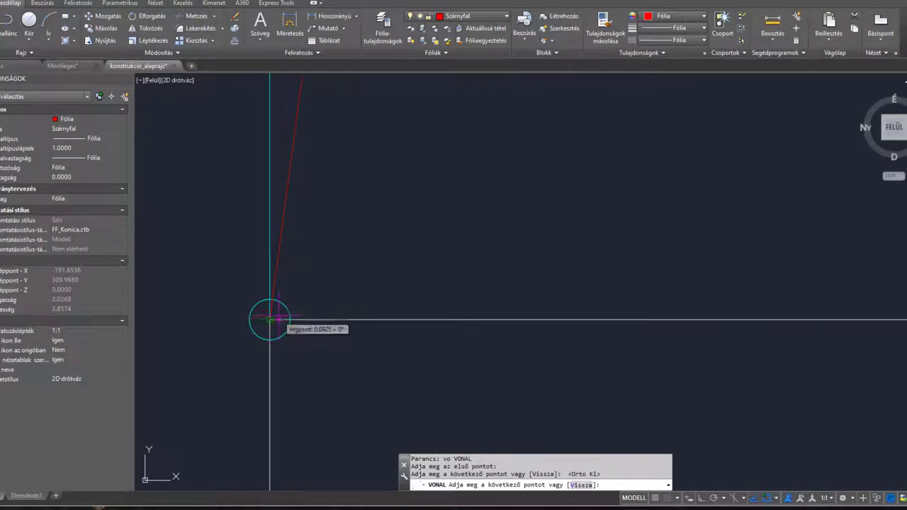
pyautogui.press('Return')
# Delete the two marker circles at the ends of the wing wall's slanted edge.
pyautogui.scroll(-5, 301, 296)
pyautogui.scroll(-5, 300, 296)
pyautogui.click(222, 364)
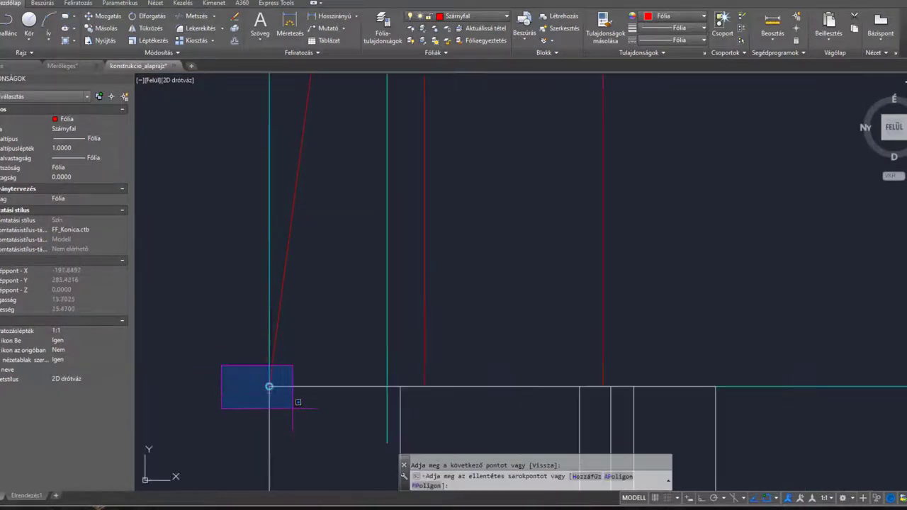
pyautogui.click(293, 404)
pyautogui.press('Delete')
pyautogui.scroll(-2, 324, 177)
pyautogui.moveTo(340, 101)
pyautogui.mouseDown(button='middle')
pyautogui.moveTo(326, 279)
pyautogui.moveTo(305, 275)
pyautogui.moveTo(315, 184)
pyautogui.mouseUp(button='middle')
pyautogui.click(306, 174)
pyautogui.click(332, 221)
pyautogui.press('Delete')
pyautogui.scroll(-4, 333, 229)
pyautogui.moveTo(355, 267)
pyautogui.mouseDown(button='middle')
pyautogui.moveTo(332, 208)
pyautogui.moveTo(301, 247)
pyautogui.moveTo(323, 269)
pyautogui.mouseUp(button='middle')
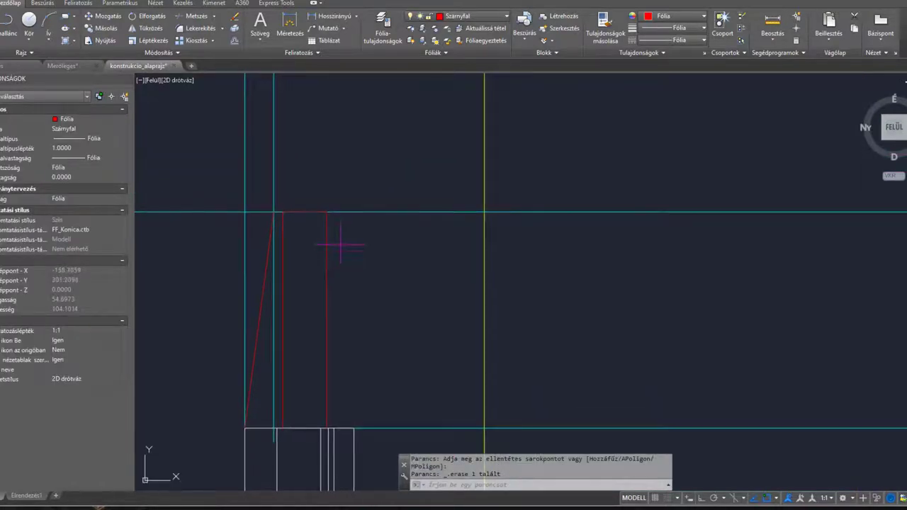
# Switch to the Merőleges drawing and examine the wing wall's inner slanted edge in the 3D model's top view.
pyautogui.scroll(-2, 339, 246)
pyautogui.moveTo(262, 207); pyautogui.dragTo(296, 191, button='middle')
pyautogui.click(68, 67)
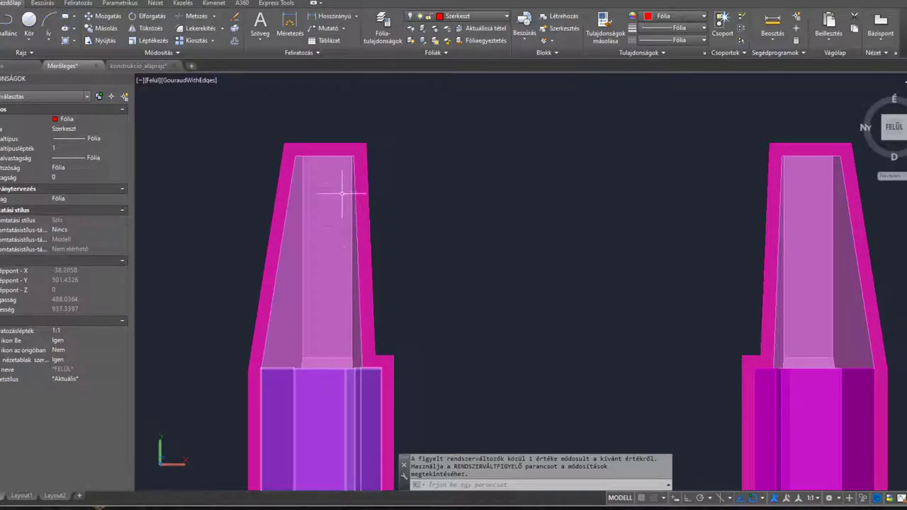
pyautogui.scroll(2, 360, 327)
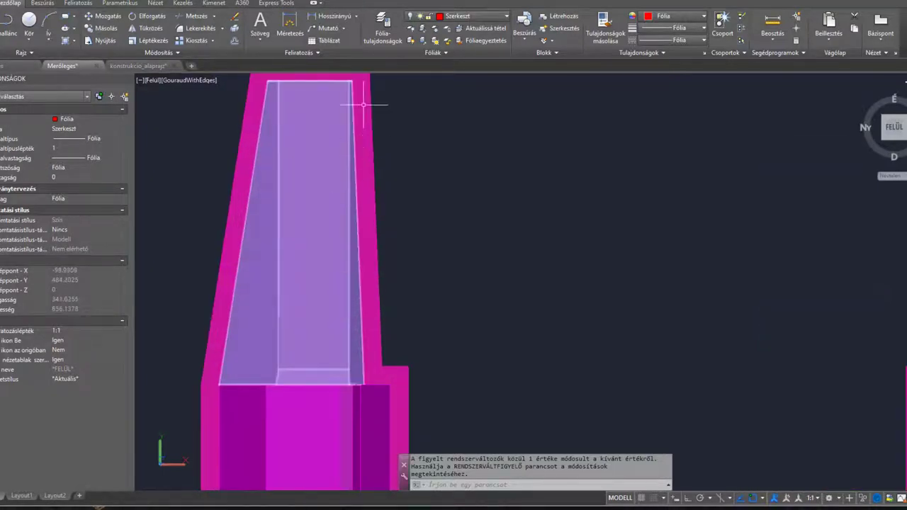
# Switch back to the konstrukcio_alaprajz drawing at the left abutment's plan view.
pyautogui.click(142, 66)
pyautogui.scroll(-3, 404, 202)
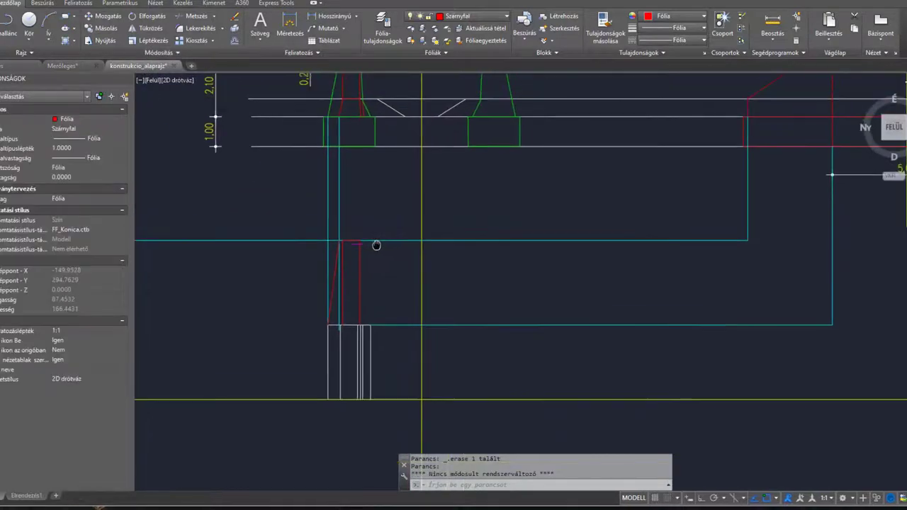
pyautogui.write('vo')
pyautogui.press('Return')
pyautogui.scroll(4, 422, 154)
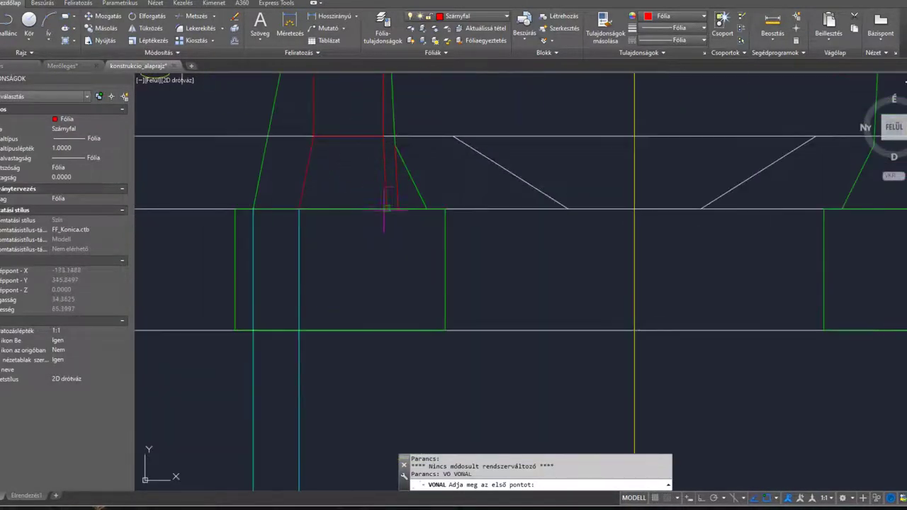
pyautogui.click(386, 206)
pyautogui.scroll(-3, 384, 330)
pyautogui.scroll(2, 395, 178)
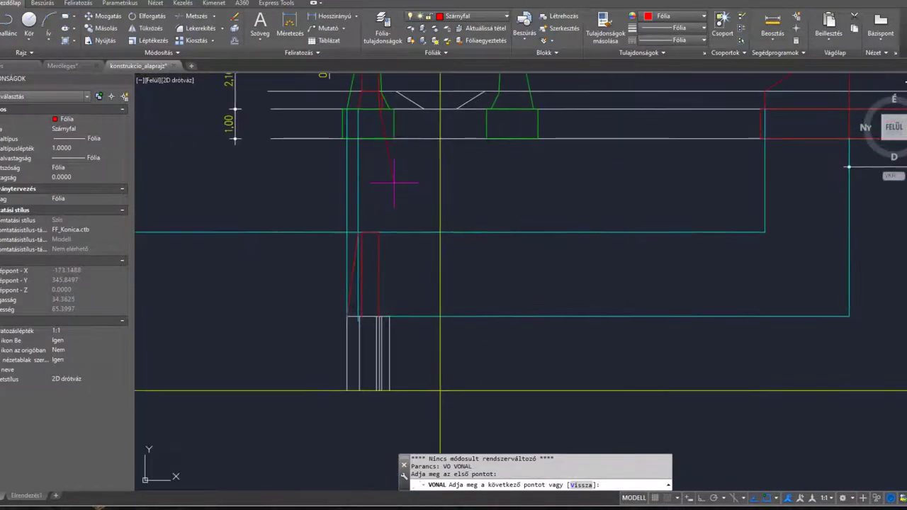
pyautogui.press('Escape')
# On the Vetít layer with ortho on, draw a vertical projection line from the base of the section's inner vertical-side wing wall edge down through the plan.
pyautogui.click(464, 16)
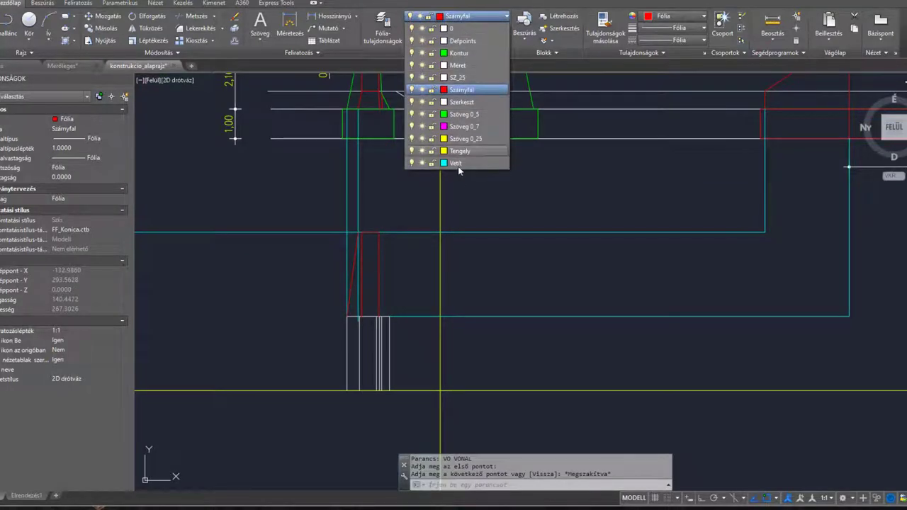
pyautogui.click(459, 166)
pyautogui.moveTo(376, 124); pyautogui.dragTo(371, 213, button='middle')
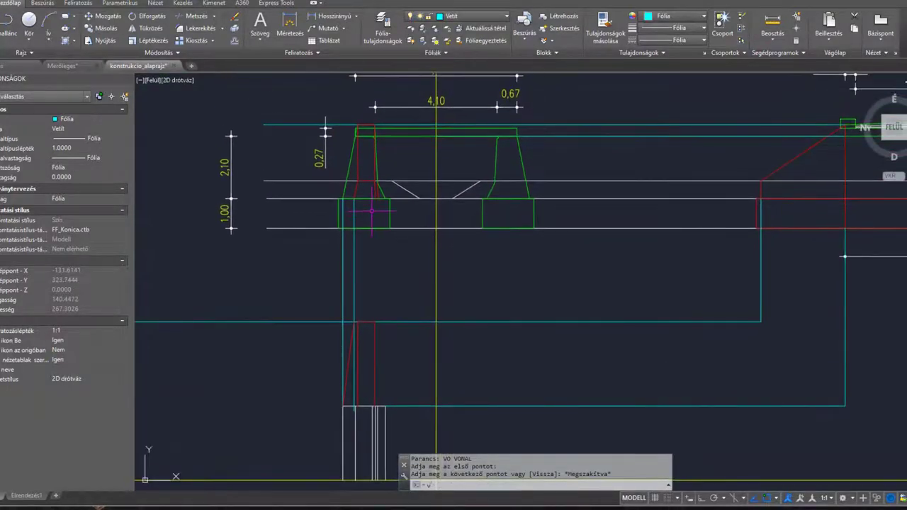
pyautogui.write('vo')
pyautogui.press('Return')
pyautogui.scroll(-1, 365, 205)
pyautogui.scroll(4, 361, 243)
pyautogui.click(374, 241)
pyautogui.scroll(-4, 393, 284)
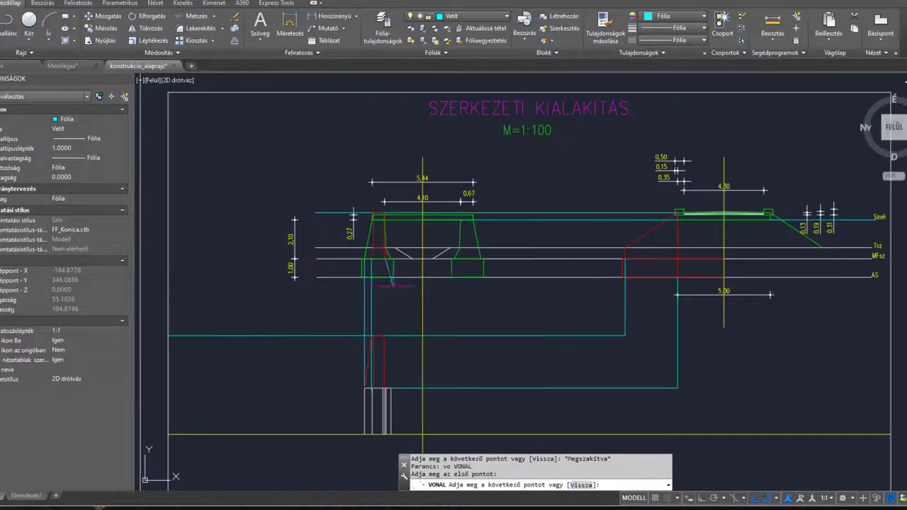
pyautogui.moveTo(413, 354); pyautogui.dragTo(385, 237, button='middle')
pyautogui.press('F8')
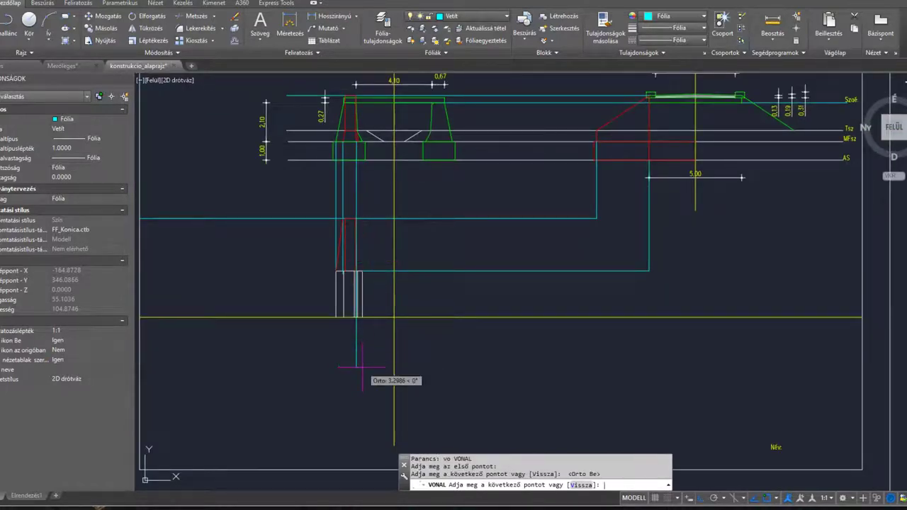
pyautogui.press('Return')
# Draw a second vertical projection line from the foot of the wing wall's inner slanted edge in the section down past the abutment plan.
pyautogui.press('Return')
pyautogui.scroll(10, 373, 181)
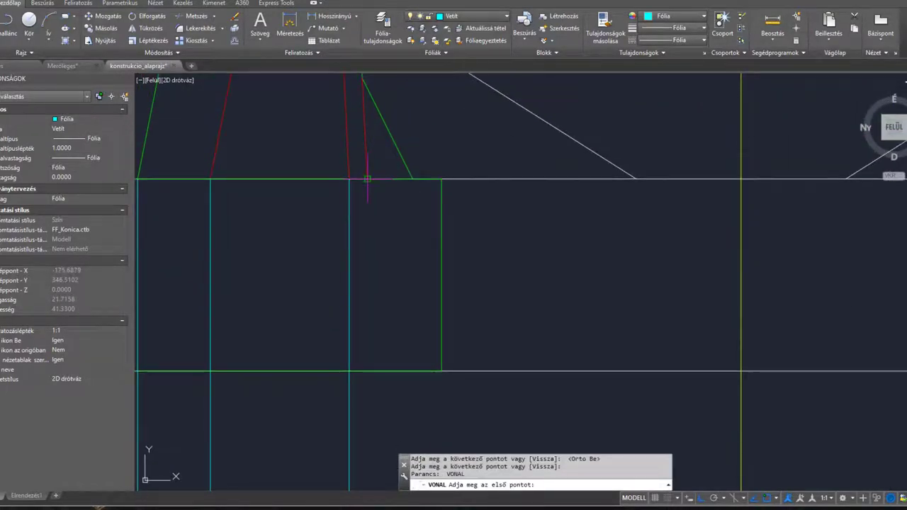
pyautogui.click(367, 179)
pyautogui.scroll(-4, 404, 255)
pyautogui.scroll(6, 407, 284)
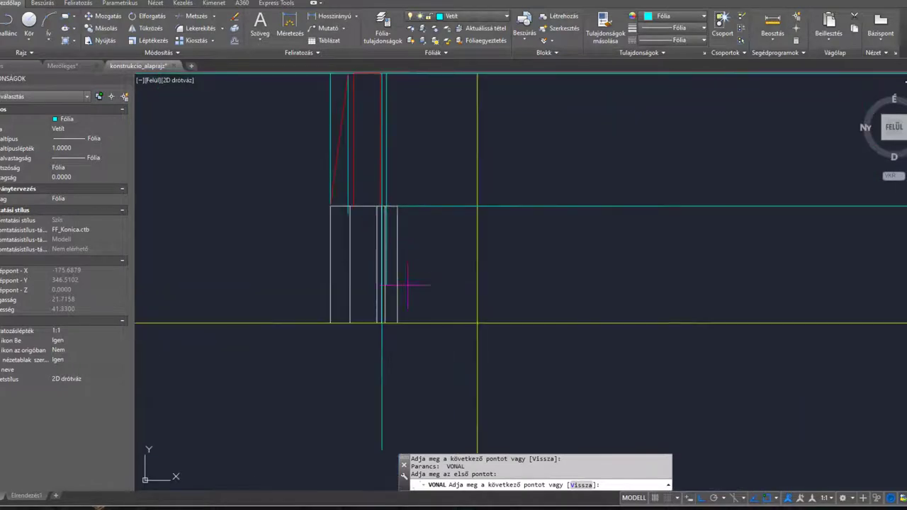
pyautogui.click(420, 397)
pyautogui.press('Return')
# Examine where the two new vertical projection lines cross the horizontal projection lines at both ends of the wing wall.
pyautogui.moveTo(390, 81)
pyautogui.mouseDown(button='middle')
pyautogui.moveTo(359, 265)
pyautogui.moveTo(356, 180)
pyautogui.mouseUp(button='middle')
pyautogui.scroll(4, 374, 181)
pyautogui.scroll(-2, 359, 261)
pyautogui.scroll(2, 357, 181)
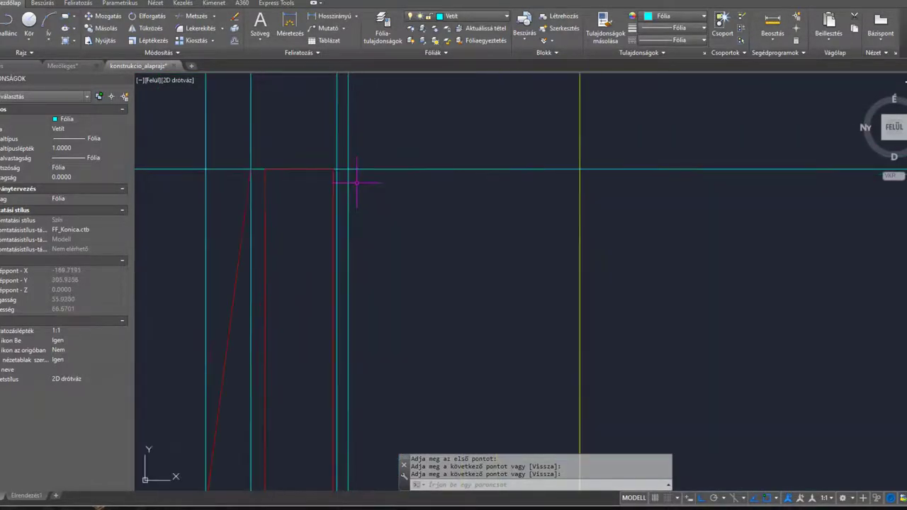
pyautogui.scroll(2, 326, 163)
pyautogui.scroll(8, 326, 160)
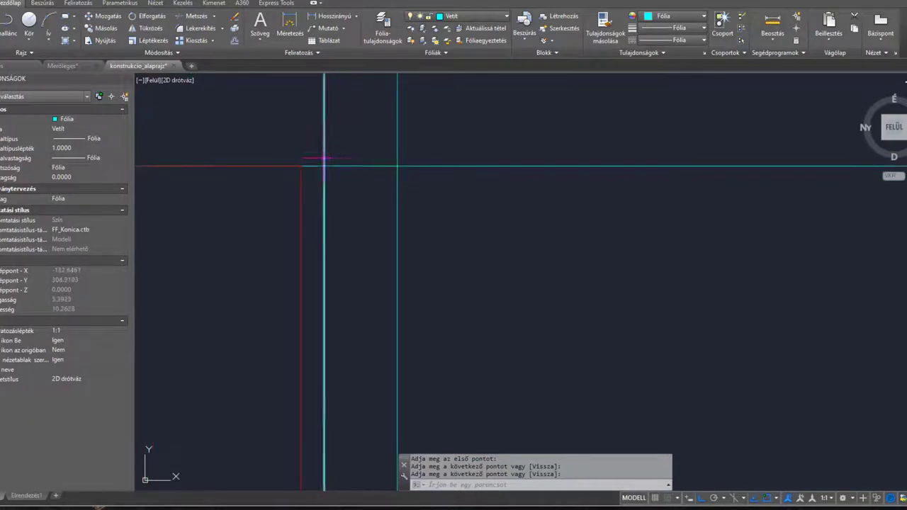
pyautogui.scroll(-6, 324, 165)
pyautogui.moveTo(374, 278); pyautogui.dragTo(367, 75, button='middle')
pyautogui.scroll(-4, 363, 330)
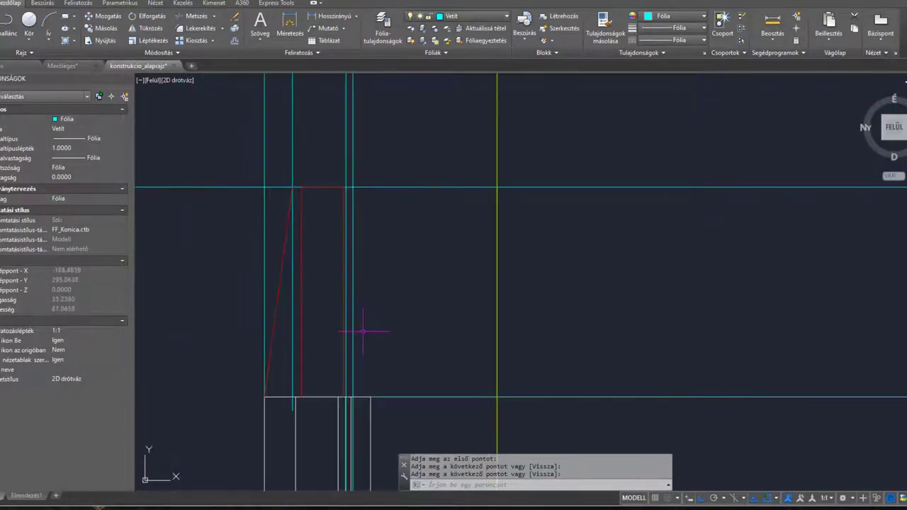
pyautogui.moveTo(361, 382); pyautogui.dragTo(370, 299, button='middle')
pyautogui.scroll(6, 371, 298)
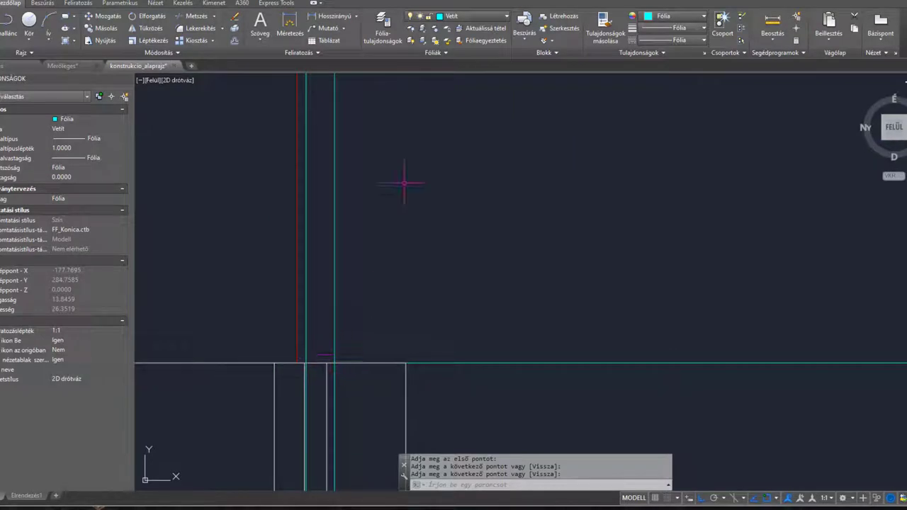
# On the Szárnyfal layer, draw the wing wall's inner slanted base edge between the projection line intersections at the abutment and the far end.
pyautogui.click(472, 17)
pyautogui.click(472, 90)
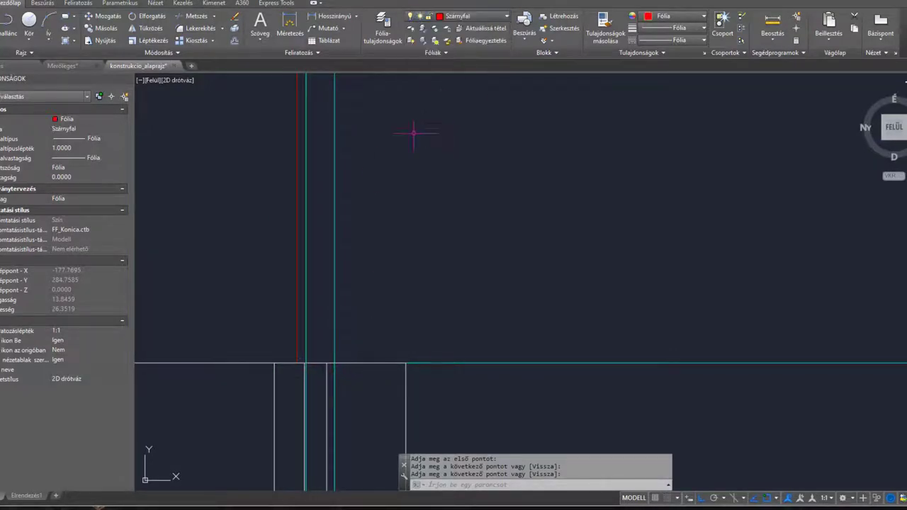
pyautogui.write('vo')
pyautogui.press('Return')
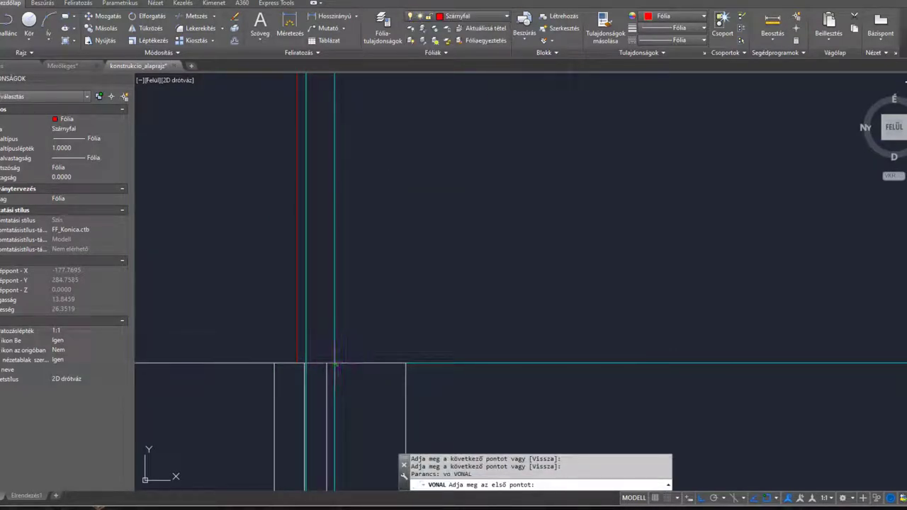
pyautogui.click(334, 363)
pyautogui.moveTo(314, 142)
pyautogui.mouseDown(button='middle')
pyautogui.moveTo(334, 267)
pyautogui.moveTo(338, 419)
pyautogui.mouseUp(button='middle')
pyautogui.scroll(-4, 337, 419)
pyautogui.scroll(2, 337, 207)
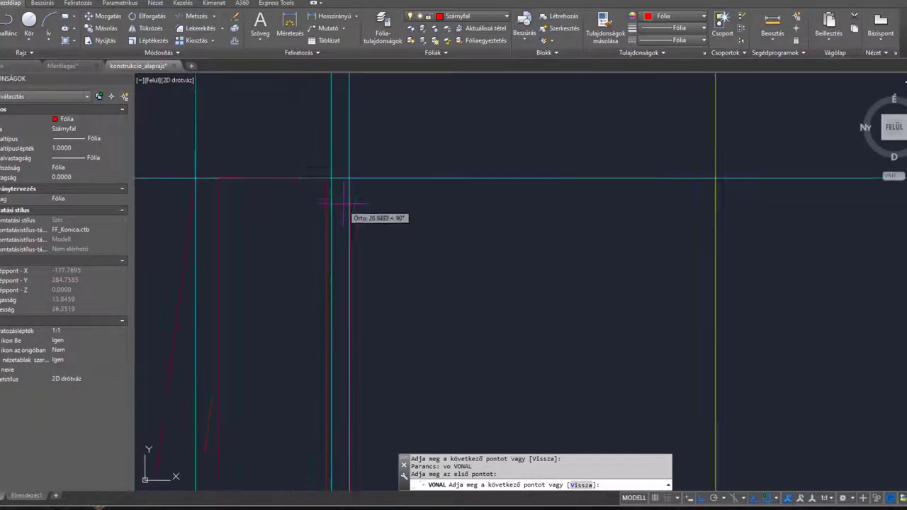
pyautogui.scroll(3, 343, 204)
pyautogui.moveTo(309, 120); pyautogui.dragTo(322, 220, button='middle')
pyautogui.click(304, 198)
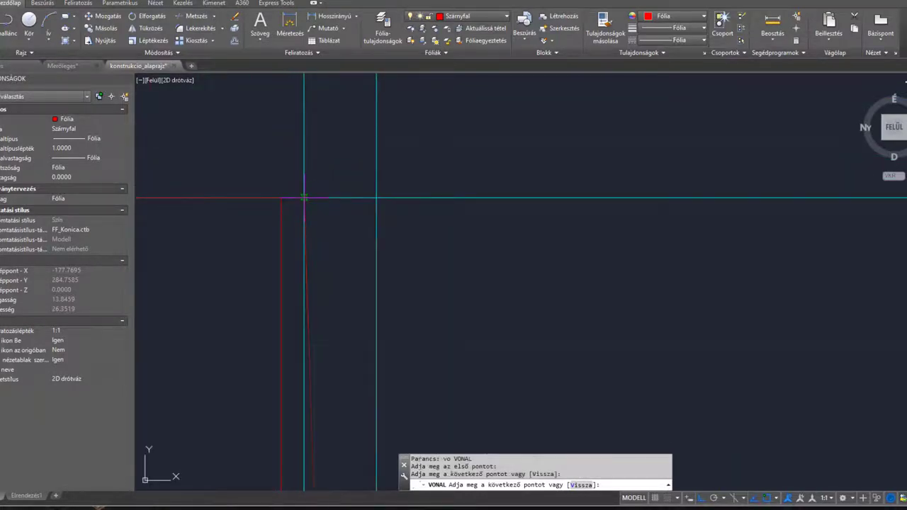
pyautogui.moveTo(222, 134); pyautogui.dragTo(271, 185, button='middle')
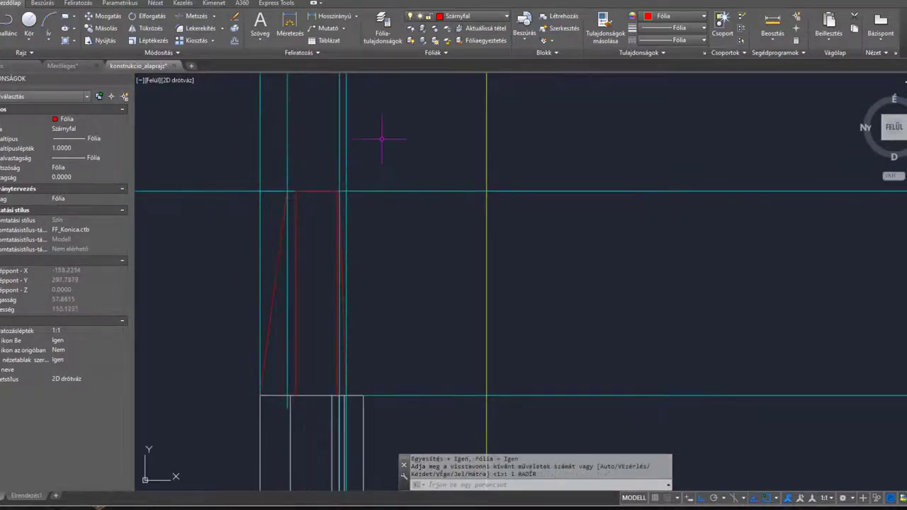
# Delete the four vertical projection lines and the horizontal projection line at the wing wall's far end.
pyautogui.click(382, 139)
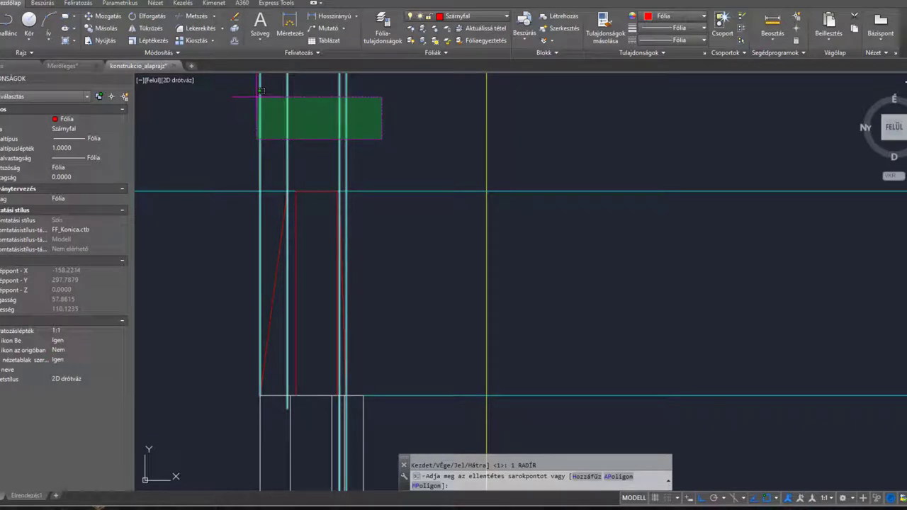
pyautogui.click(261, 90)
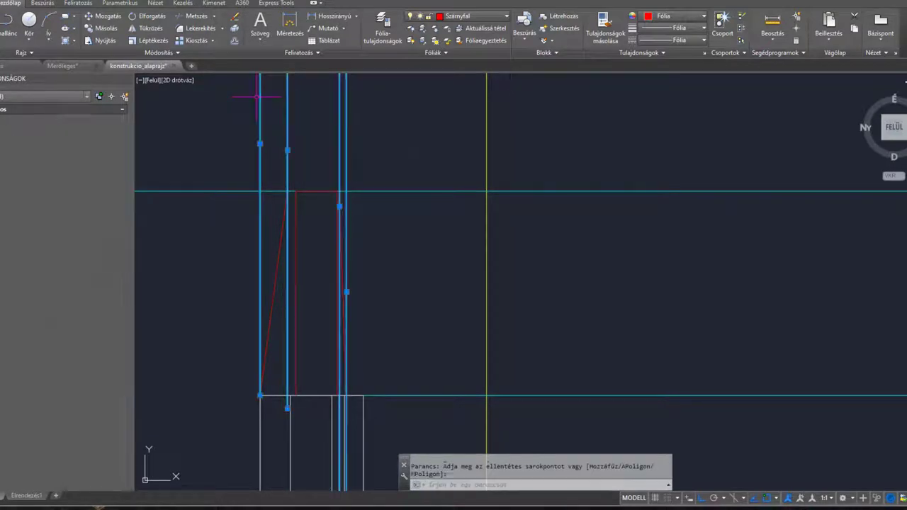
pyautogui.press('Delete')
pyautogui.scroll(5, 328, 236)
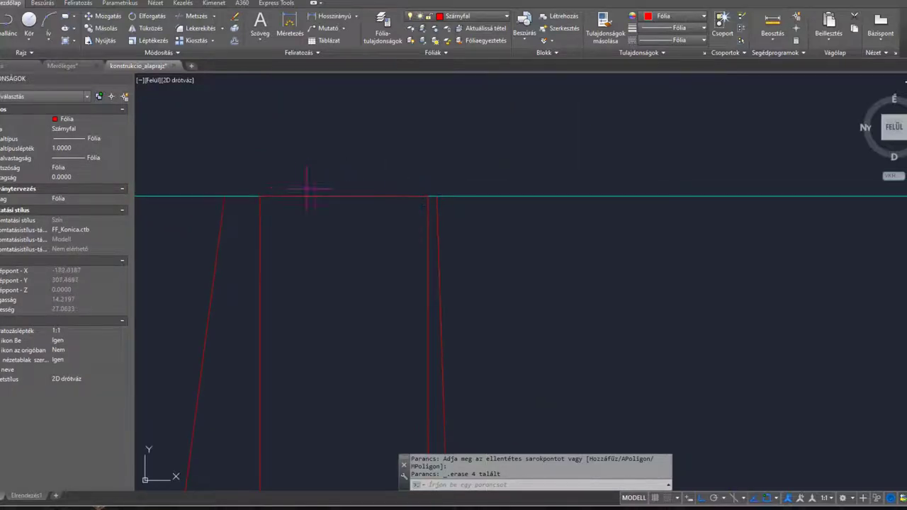
pyautogui.click(470, 198)
pyautogui.press('Delete')
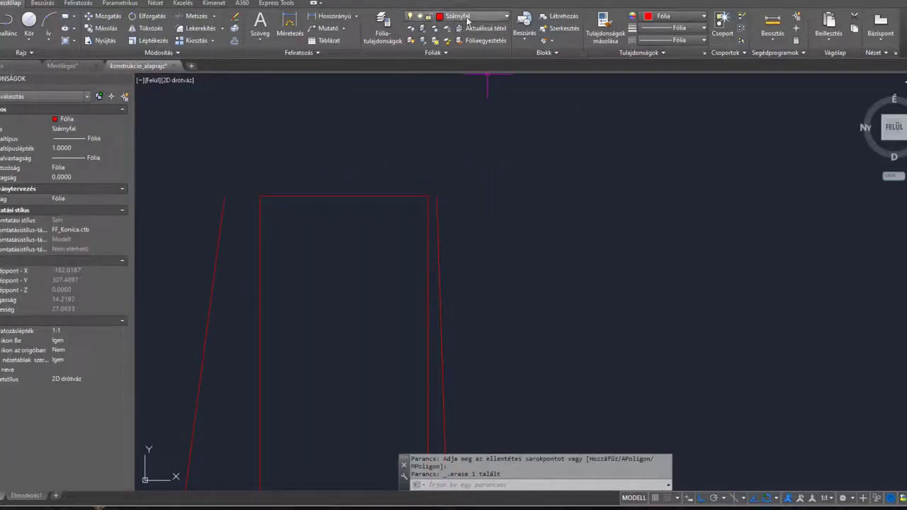
# Draw two short lines extending the wing wall's far end edge to the outer and inner slanted edges.
pyautogui.write('vo')
pyautogui.press('Return')
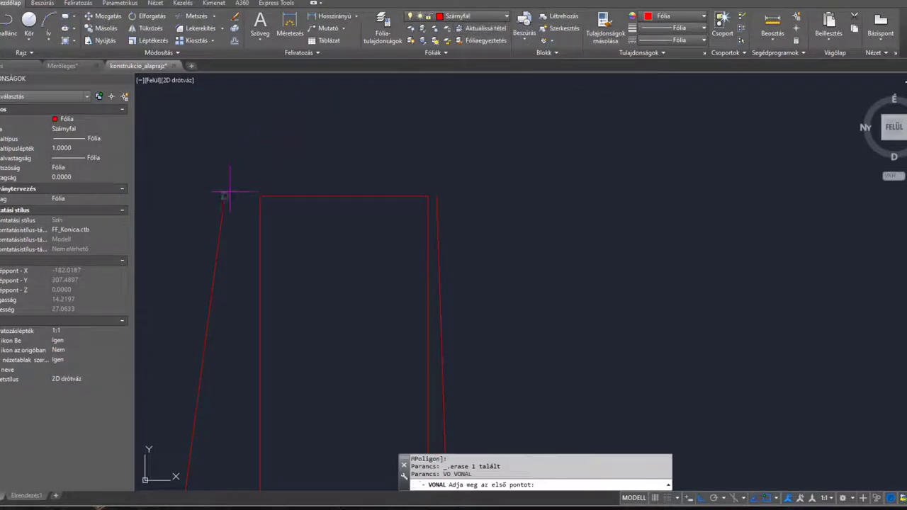
pyautogui.click(225, 196)
pyautogui.click(261, 196)
pyautogui.press('Return')
pyautogui.press('Return')
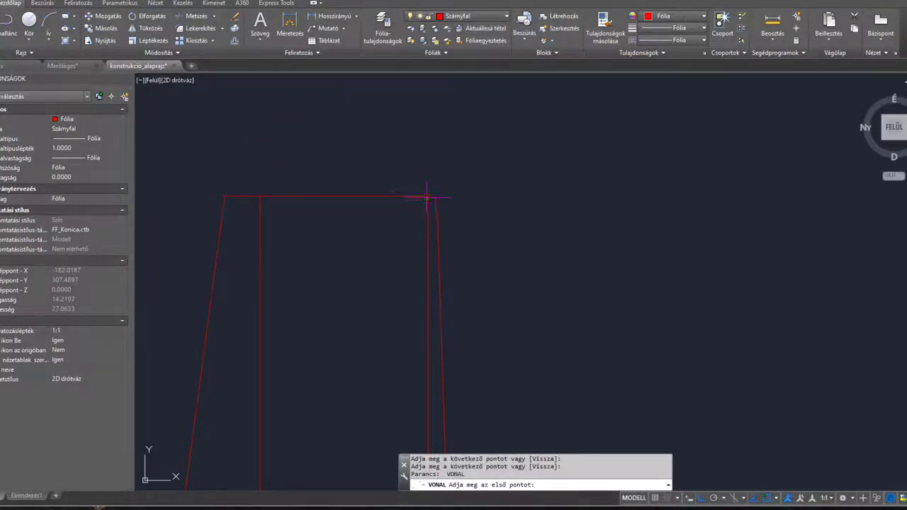
pyautogui.click(427, 197)
pyautogui.click(436, 197)
pyautogui.press('Return')
pyautogui.scroll(-4, 469, 182)
pyautogui.moveTo(470, 182); pyautogui.dragTo(433, 142, button='middle')
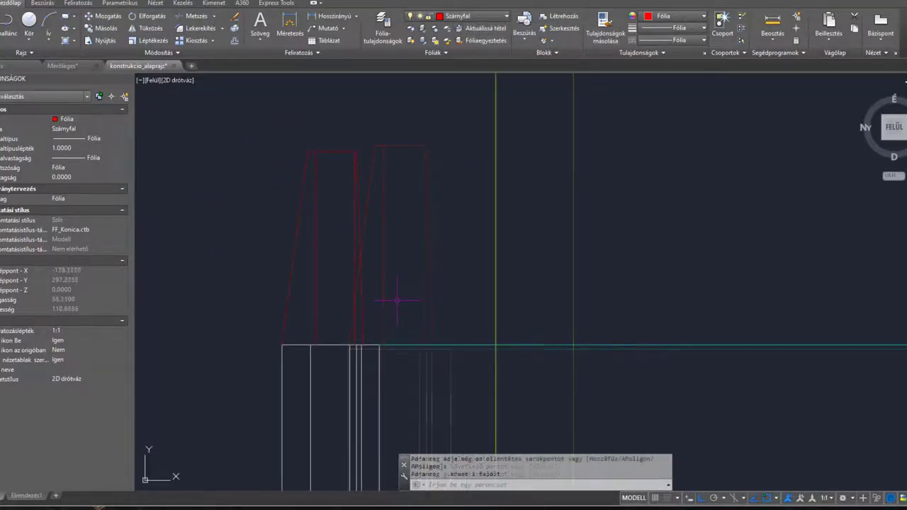
pyautogui.press('Delete')
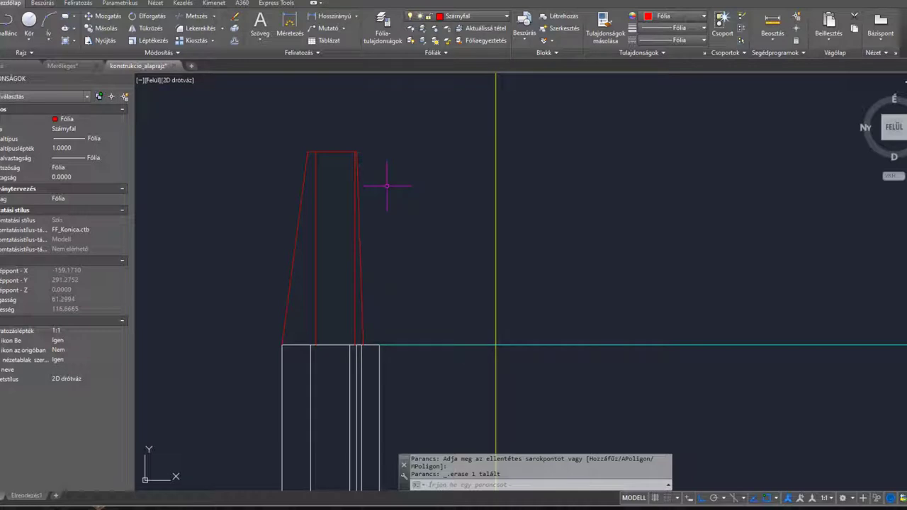
# Offset the wing wall's outer slanted edge, far end edge and inner slanted edge outward by 1.5.
pyautogui.write('p')
pyautogui.press('Return')
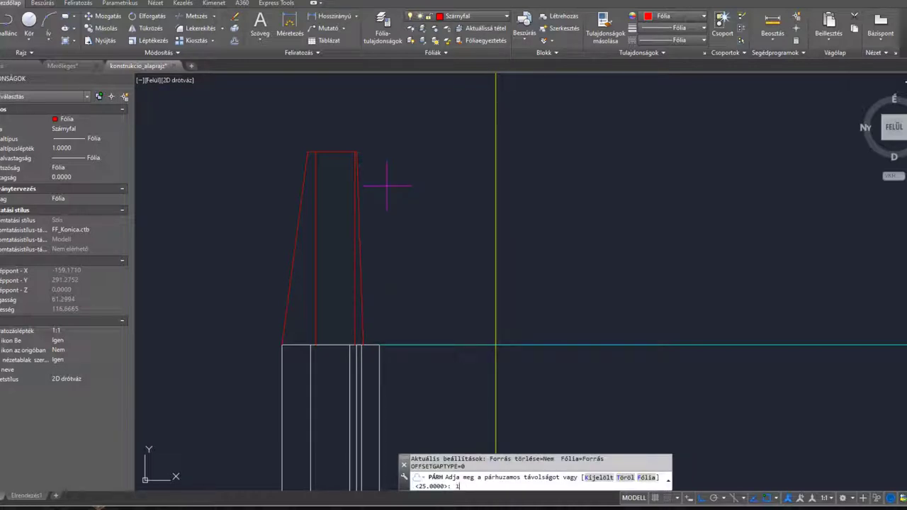
pyautogui.write('1.5')
pyautogui.press('Return')
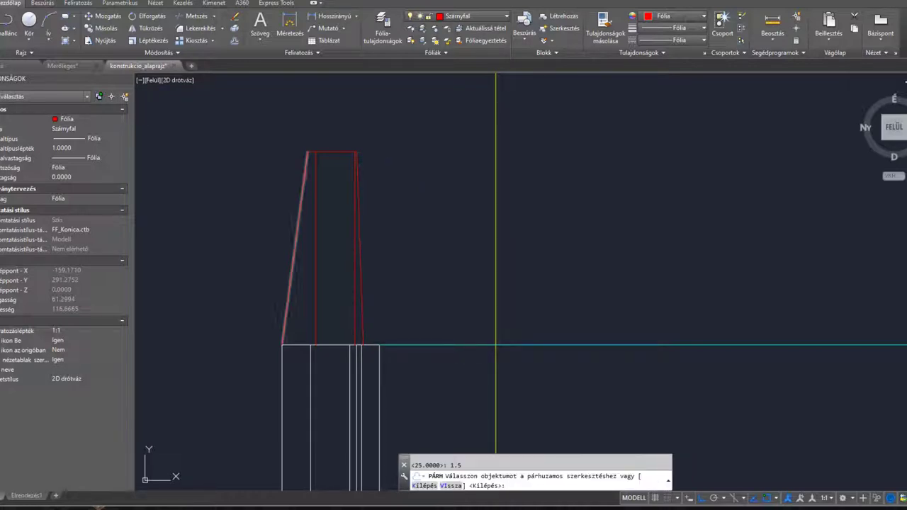
pyautogui.click(285, 323)
pyautogui.click(239, 182)
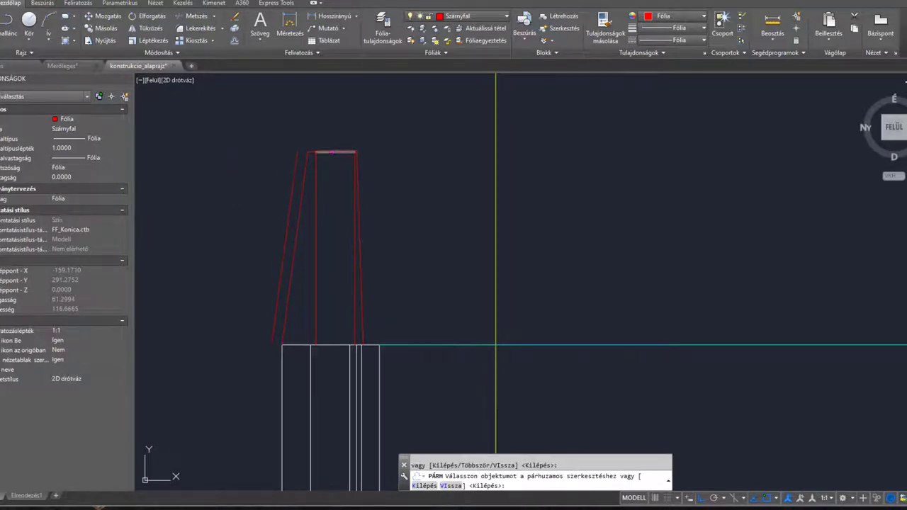
pyautogui.click(332, 151)
pyautogui.click(338, 118)
pyautogui.click(359, 181)
pyautogui.click(365, 181)
# Offset the abutment's two outer side lines outward and its end line toward the wing wall by 1.5.
pyautogui.moveTo(302, 366); pyautogui.dragTo(312, 264, button='middle')
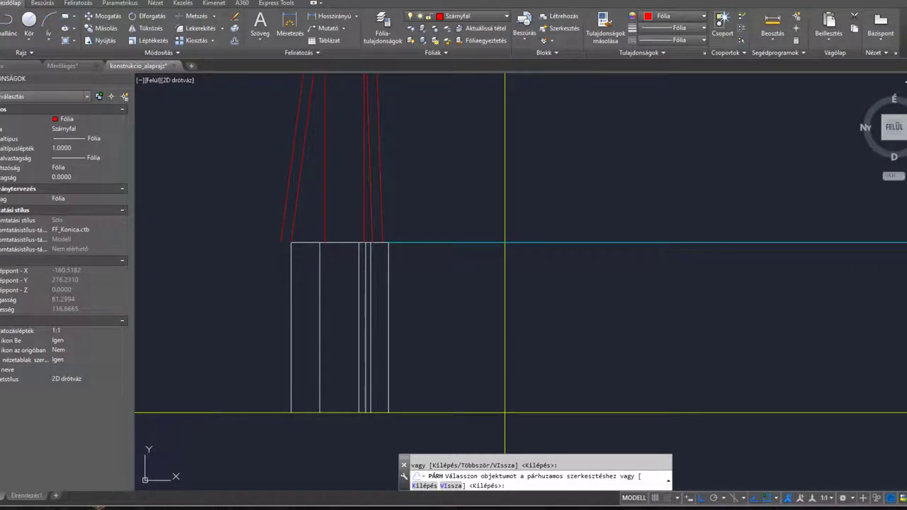
pyautogui.click(291, 284)
pyautogui.click(278, 284)
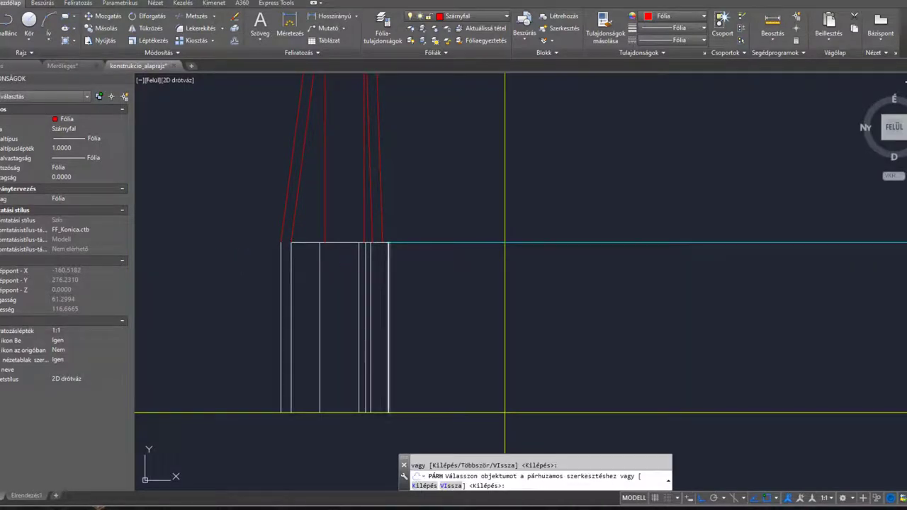
pyautogui.click(388, 268)
pyautogui.click(404, 268)
pyautogui.scroll(2, 395, 243)
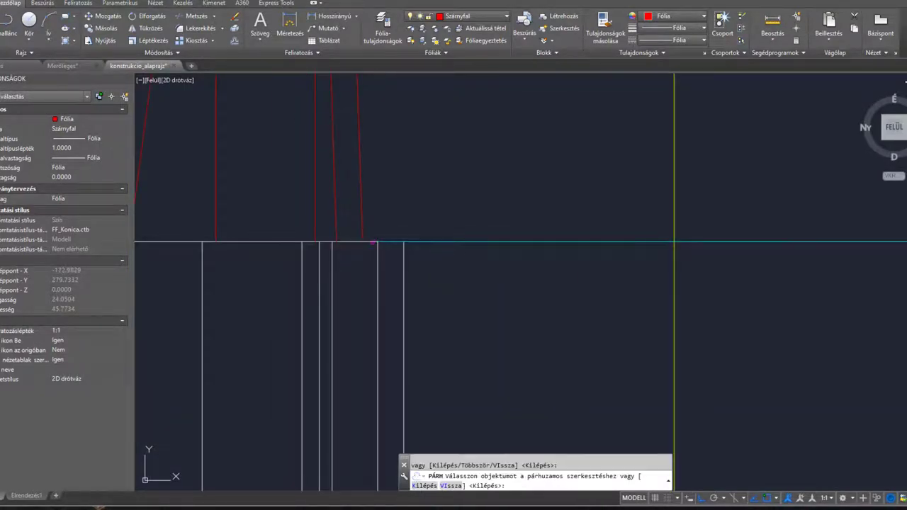
pyautogui.click(372, 242)
pyautogui.click(373, 226)
pyautogui.scroll(-4, 383, 300)
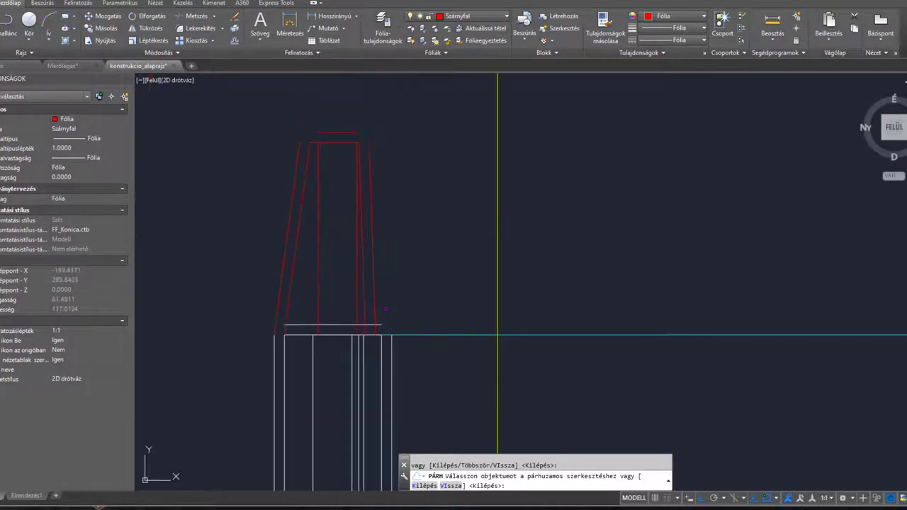
pyautogui.press('Escape')
# Fillet with radius 0 to join the offset far end edge to both offset slanted edges of the wing wall.
pyautogui.moveTo(398, 237); pyautogui.dragTo(398, 252, button='middle')
pyautogui.write('le')
pyautogui.press('Return')
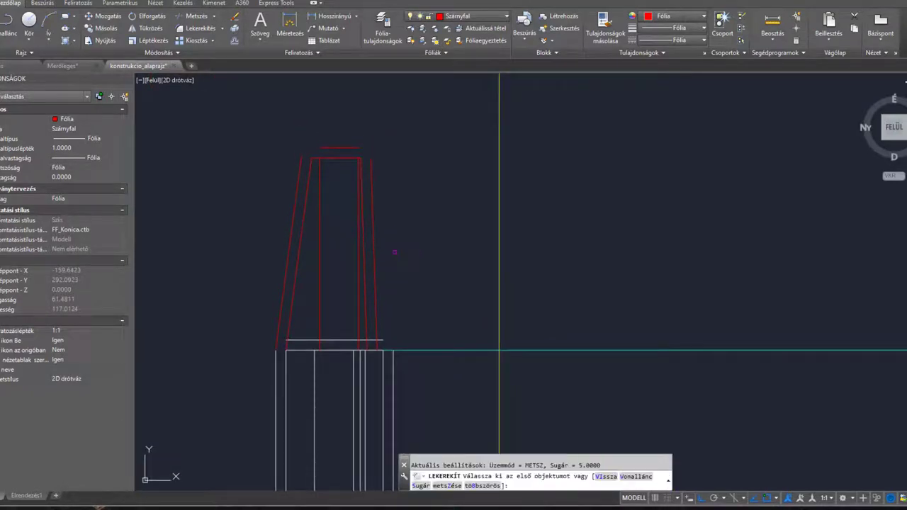
pyautogui.write('s')
pyautogui.press('Return')
pyautogui.write('0')
pyautogui.scroll(2, 291, 167)
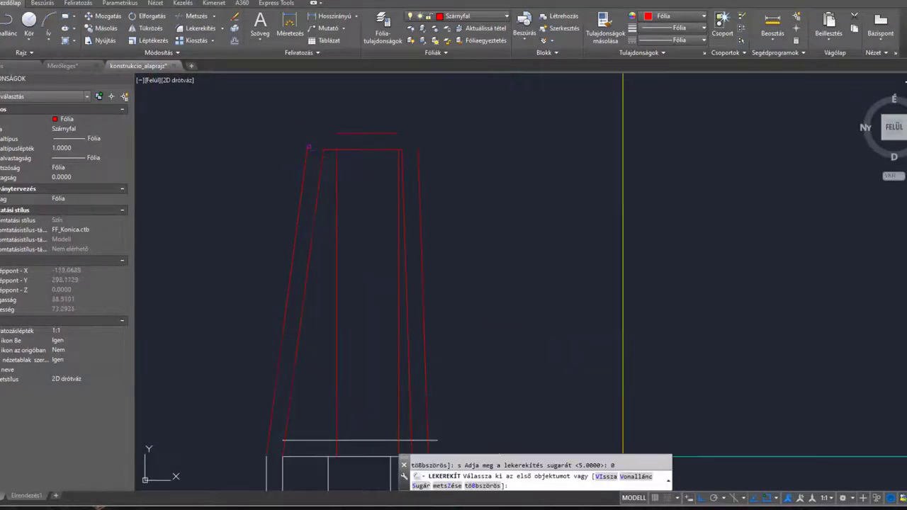
pyautogui.click(306, 151)
pyautogui.click(340, 133)
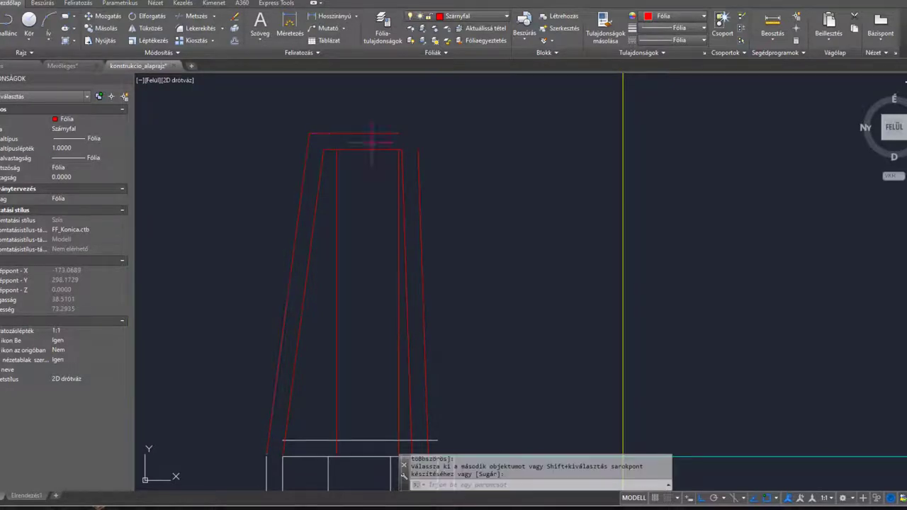
pyautogui.click(397, 133)
pyautogui.click(418, 151)
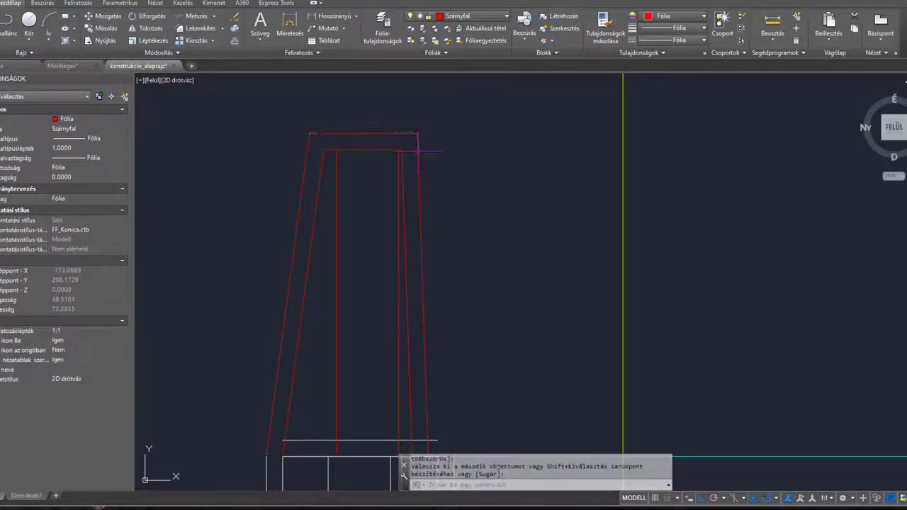
# Fillet the abutment's offset end line with its offset inner side line to form the foundation corner.
pyautogui.scroll(-1, 402, 218)
pyautogui.moveTo(424, 350); pyautogui.dragTo(401, 264, button='middle')
pyautogui.scroll(1, 401, 265)
pyautogui.scroll(1, 401, 265)
pyautogui.press('space')
pyautogui.click(401, 282)
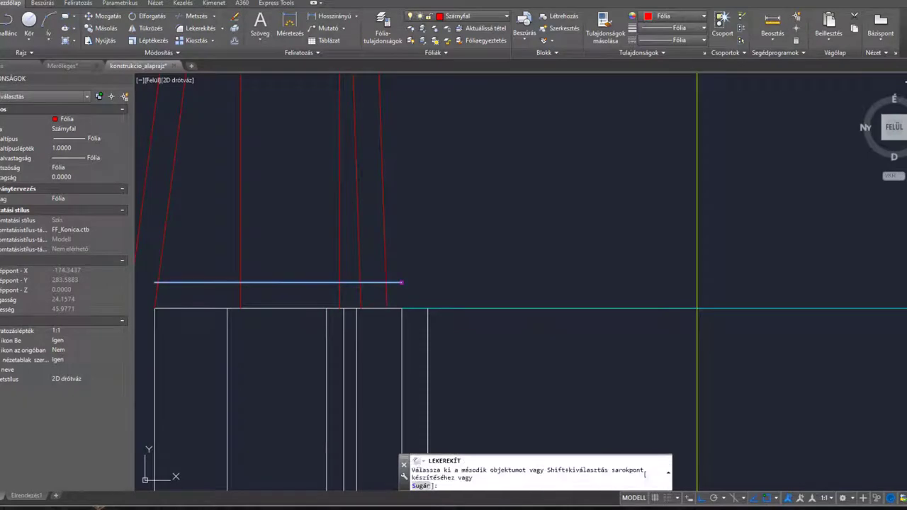
# Fillet the horizontal line above the cap with the outermost right vertical line so they meet in a corner.
pyautogui.click(426, 314)
pyautogui.scroll(-3, 431, 259)
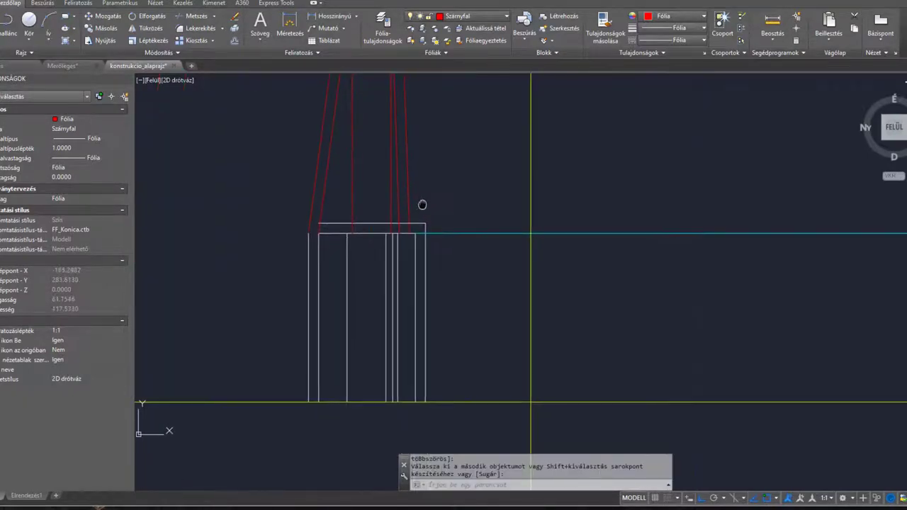
pyautogui.scroll(3, 319, 229)
pyautogui.moveTo(310, 245); pyautogui.dragTo(311, 245, button='middle')
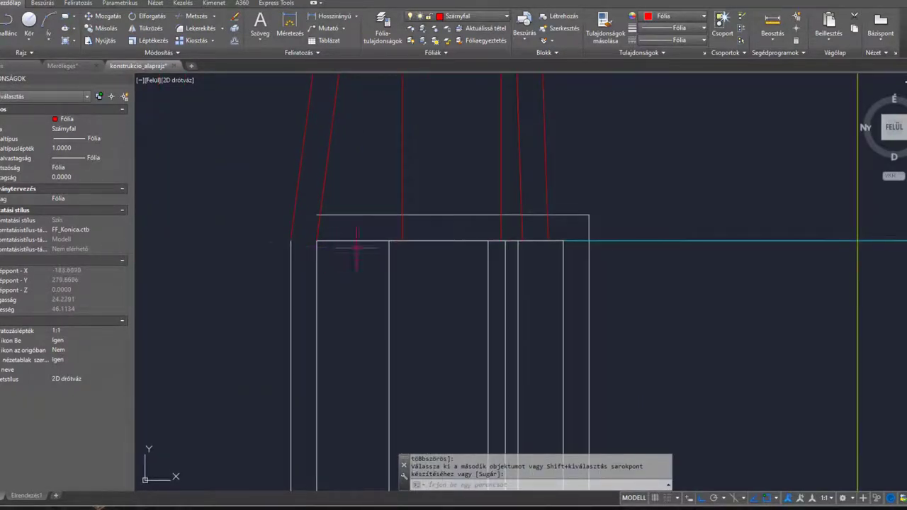
pyautogui.scroll(2, 291, 251)
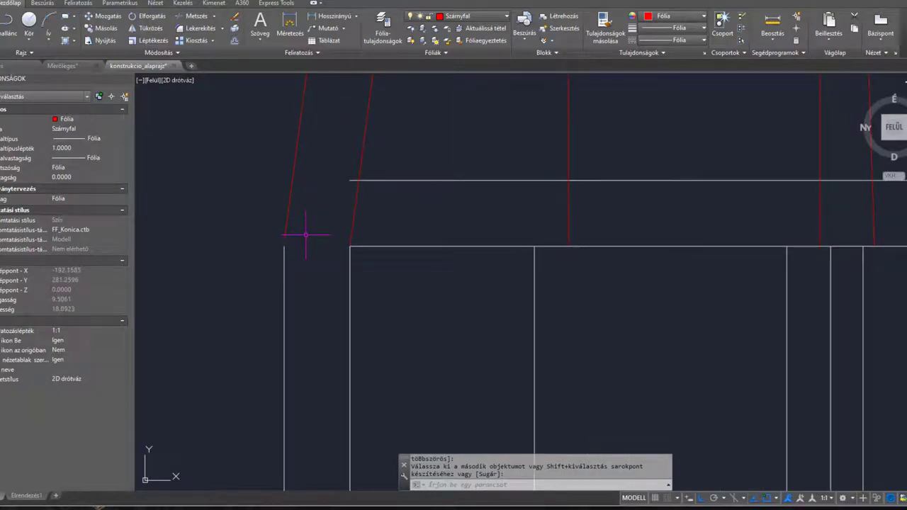
pyautogui.click(305, 234)
pyautogui.click(284, 251)
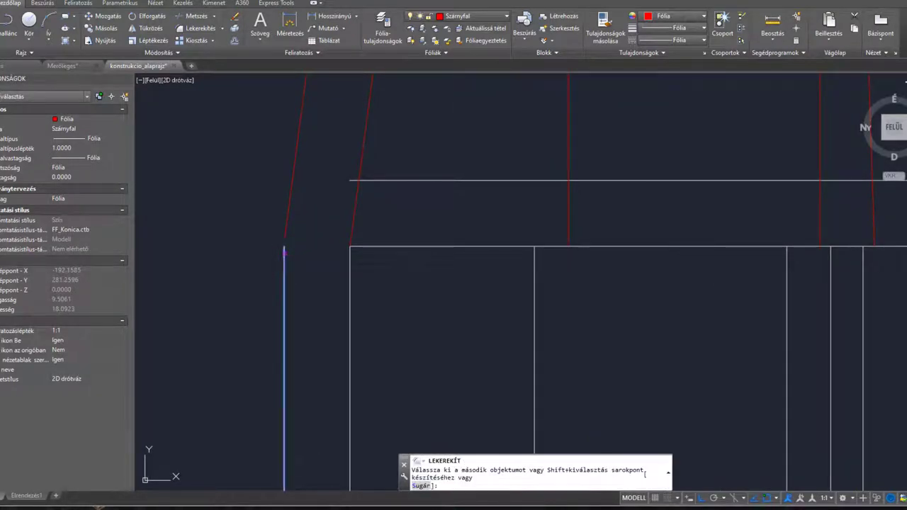
pyautogui.press('Escape')
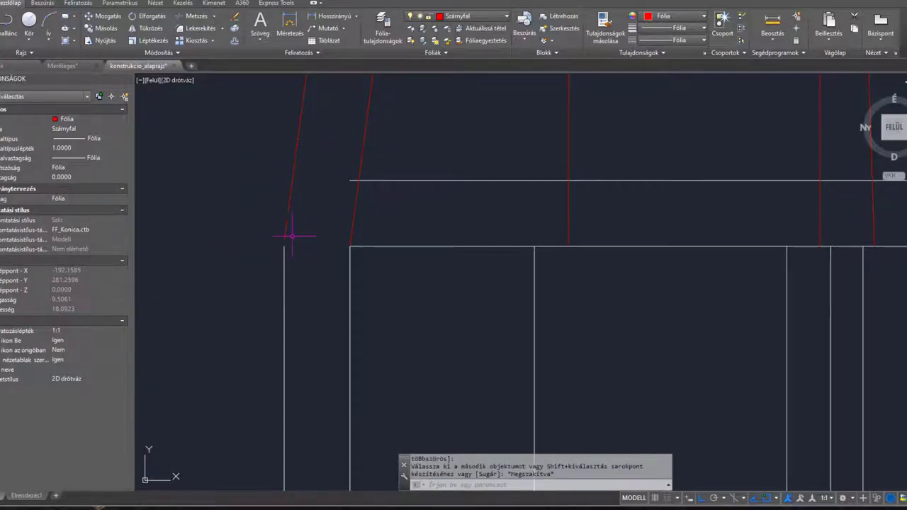
pyautogui.moveTo(291, 236); pyautogui.dragTo(282, 255, button='middle')
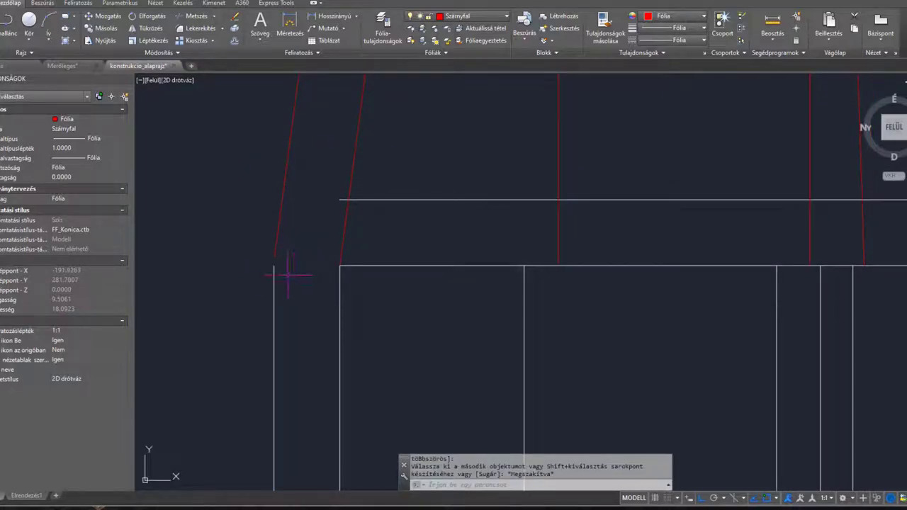
pyautogui.scroll(-1, 302, 277)
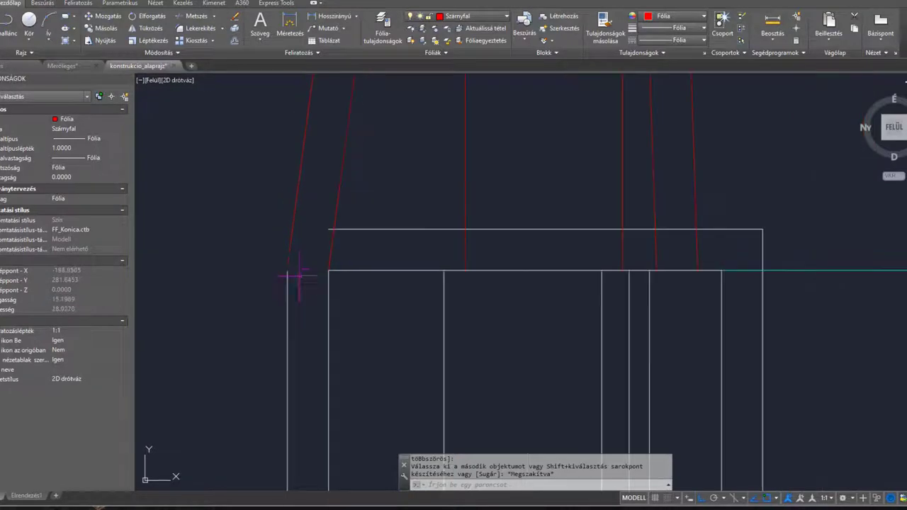
# Lengthen the outer left slanted red line downward, past the top of the outer left vertical line.
pyautogui.scroll(3, 290, 266)
pyautogui.click(296, 245)
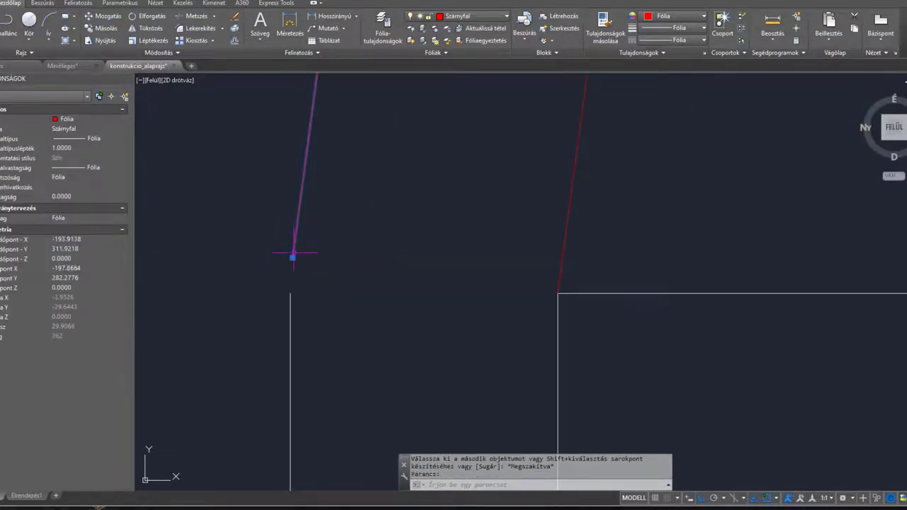
pyautogui.moveTo(293, 256)
pyautogui.click(328, 288)
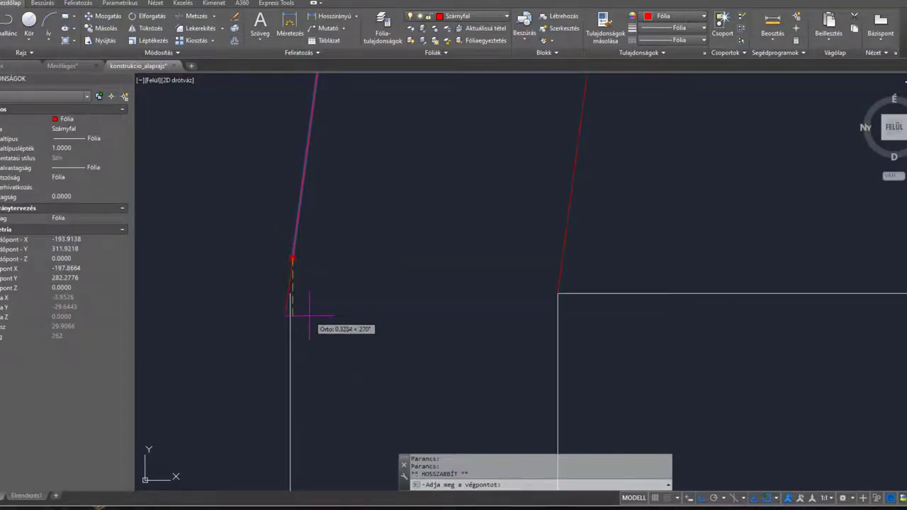
pyautogui.press('Escape')
pyautogui.scroll(4, 271, 306)
pyautogui.scroll(-2, 322, 273)
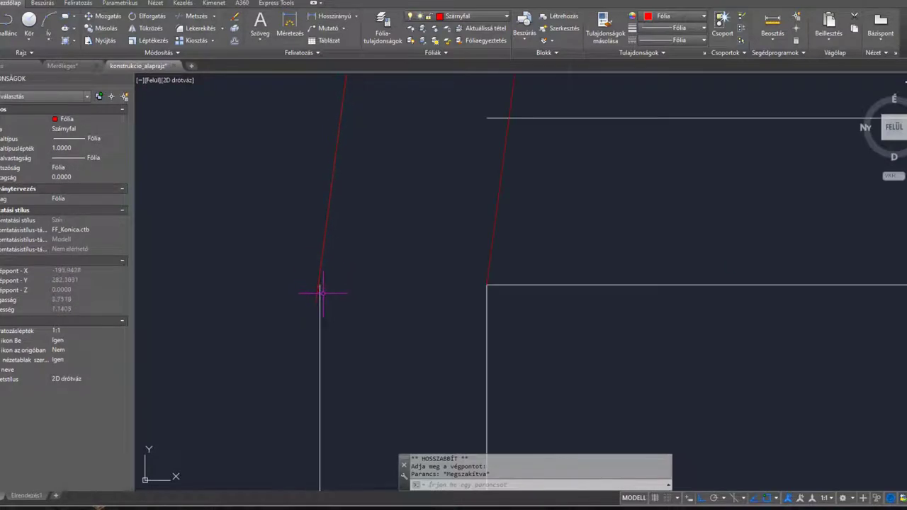
# Draw a horizontal helper line from the inner wall's upper left corner out beyond the outer left vertical line.
pyautogui.write('vo')
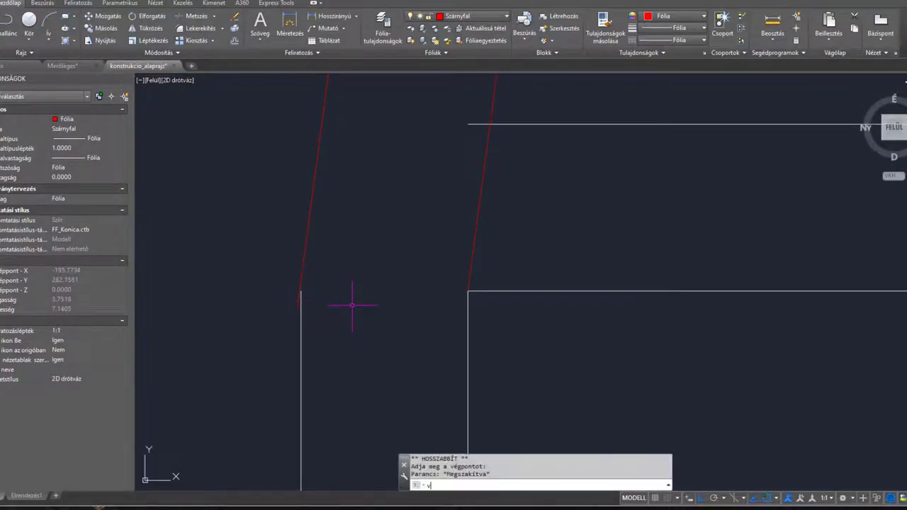
pyautogui.press('Return')
pyautogui.click(468, 290)
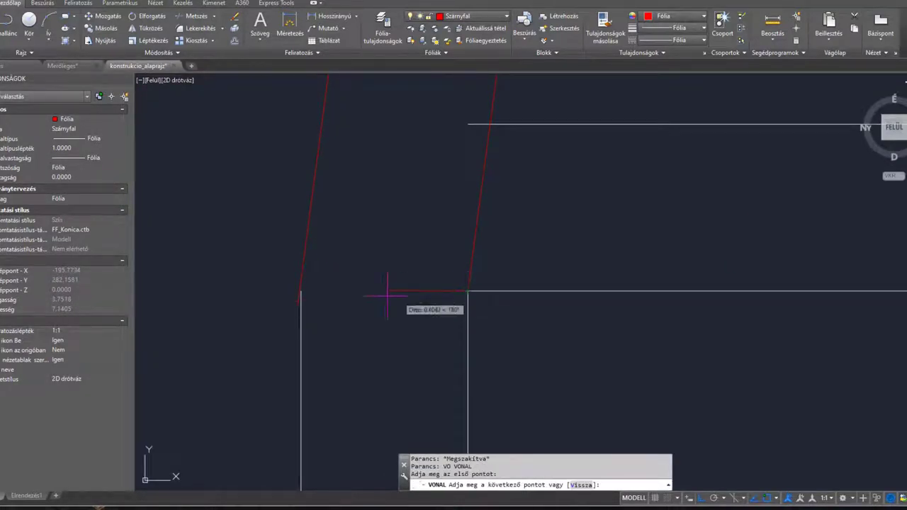
pyautogui.click(247, 291)
pyautogui.press('Escape')
pyautogui.scroll(3, 305, 298)
pyautogui.scroll(-2, 283, 290)
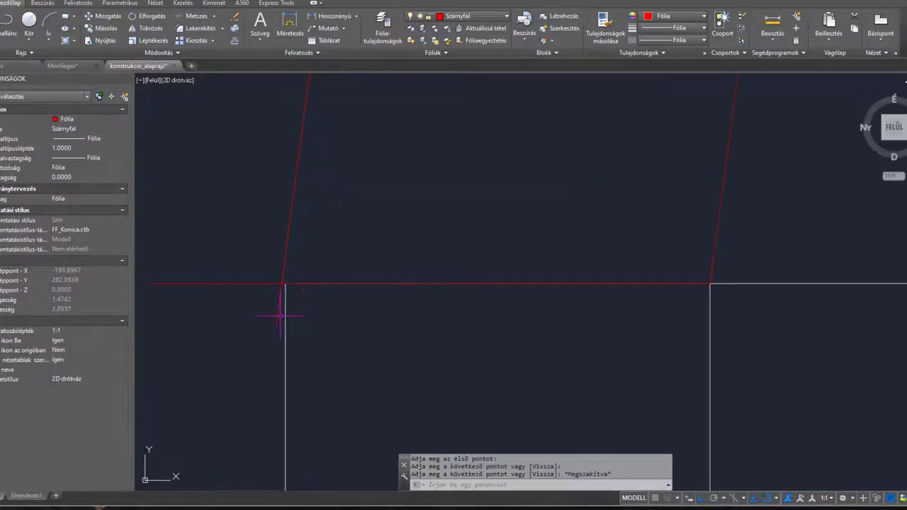
# Stretch the lower end of the outer left slanted line to the top endpoint of the outer left vertical line.
pyautogui.click(276, 320)
pyautogui.click(276, 327)
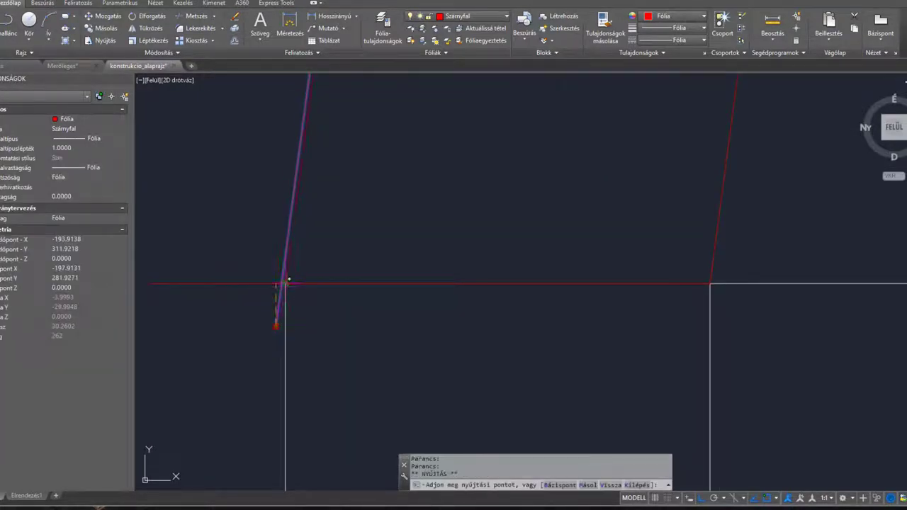
pyautogui.scroll(5, 289, 281)
pyautogui.press('Escape')
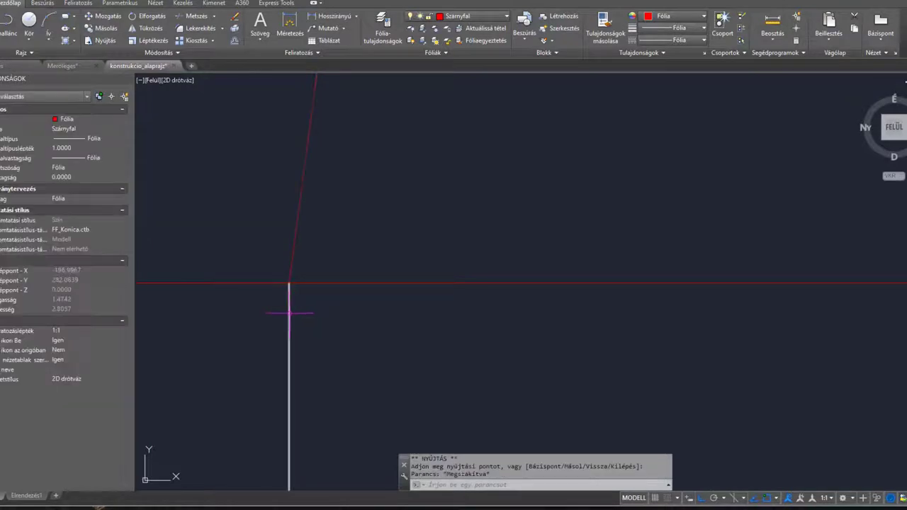
# Erase the horizontal helper line between the inner and outer left walls.
pyautogui.scroll(-3, 347, 299)
pyautogui.moveTo(360, 301); pyautogui.dragTo(318, 308, button='middle')
pyautogui.click(348, 324)
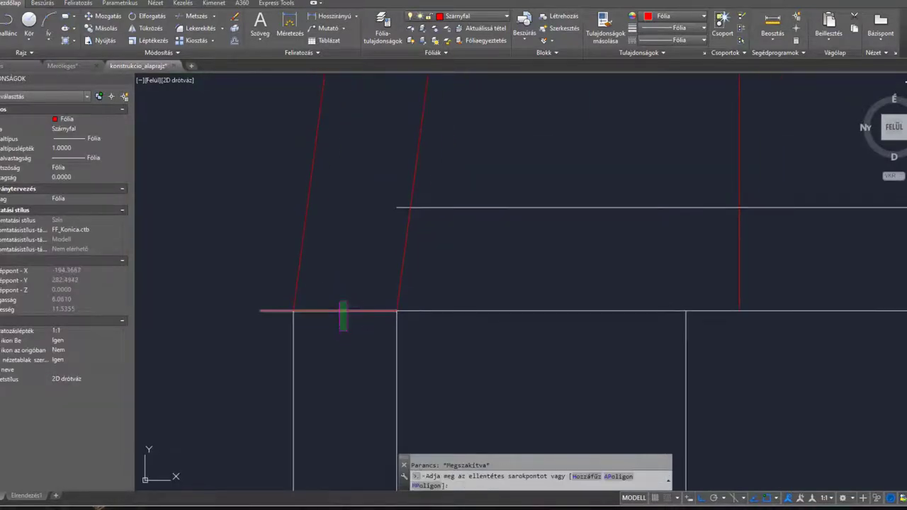
pyautogui.click(333, 304)
pyautogui.press('Delete')
# Trim the lower end of the outer right slanted line at the upper horizontal line.
pyautogui.scroll(-5, 330, 290)
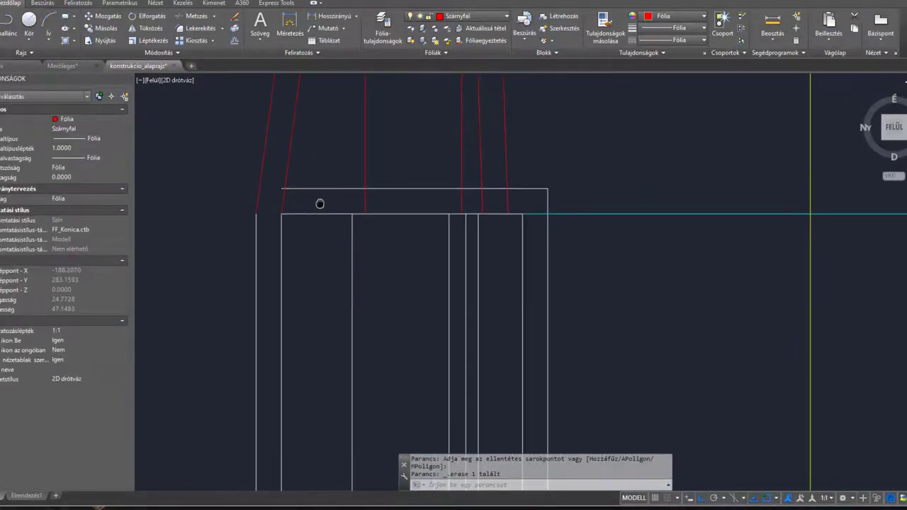
pyautogui.scroll(4, 363, 266)
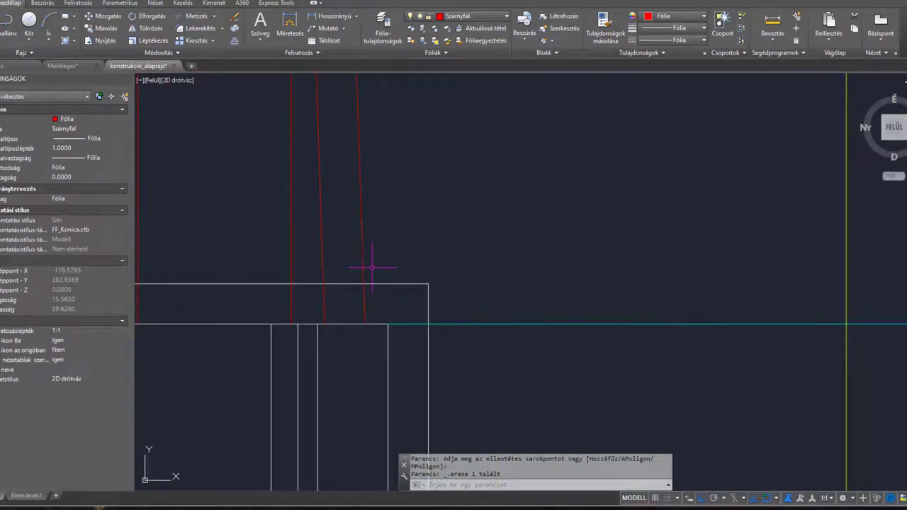
pyautogui.write('me')
pyautogui.press('Return')
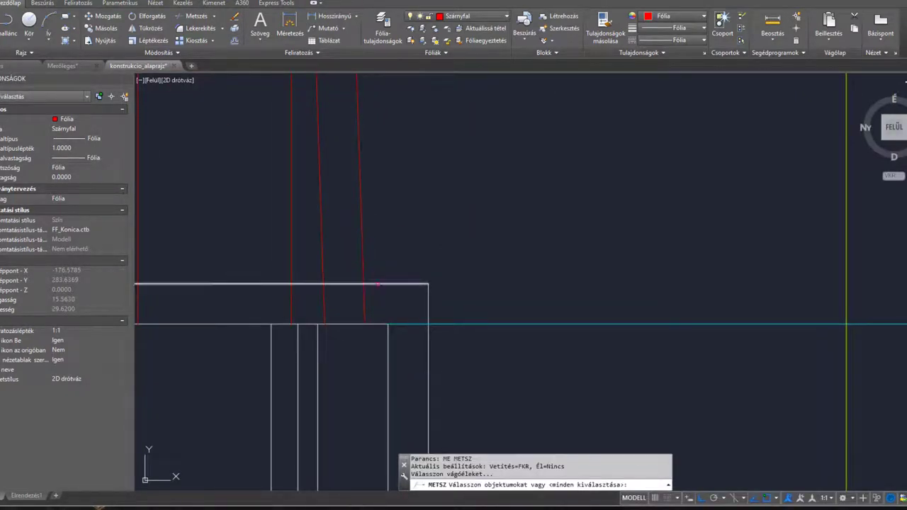
pyautogui.click(370, 283)
pyautogui.press('Return')
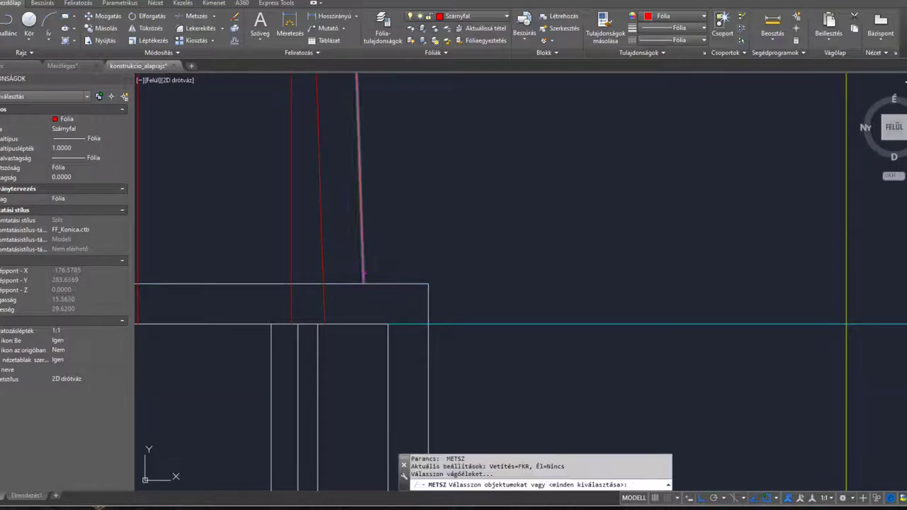
# Trim the upper horizontal line back to the outer right slanted line, keeping only the short ledge at the right corner.
pyautogui.click(361, 277)
pyautogui.press('Return')
pyautogui.scroll(-4, 375, 260)
pyautogui.moveTo(384, 253)
pyautogui.mouseDown(button='middle')
pyautogui.moveTo(430, 253)
pyautogui.moveTo(406, 275)
pyautogui.mouseUp(button='middle')
pyautogui.scroll(-2, 430, 253)
pyautogui.moveTo(276, 331); pyautogui.dragTo(256, 316, button='middle')
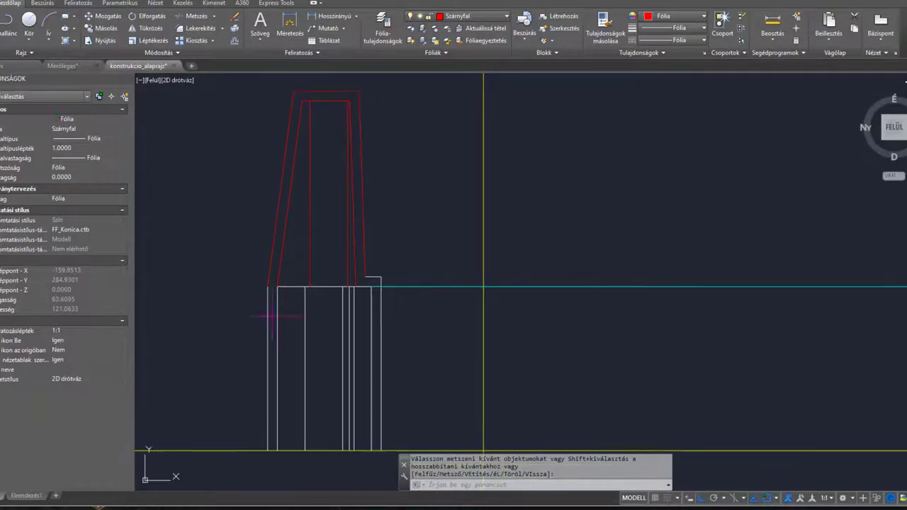
pyautogui.moveTo(358, 201); pyautogui.dragTo(342, 201, button='middle')
# Examine the wing wall outline in the Merőleges drawing and return to the konstrukcio_alaprajz drawing.
pyautogui.click(78, 66)
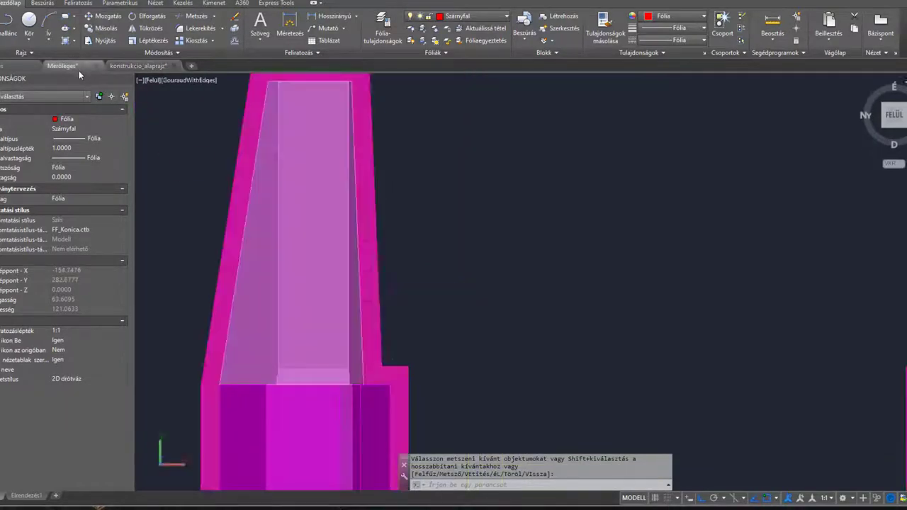
pyautogui.moveTo(243, 324); pyautogui.dragTo(252, 255, button='middle')
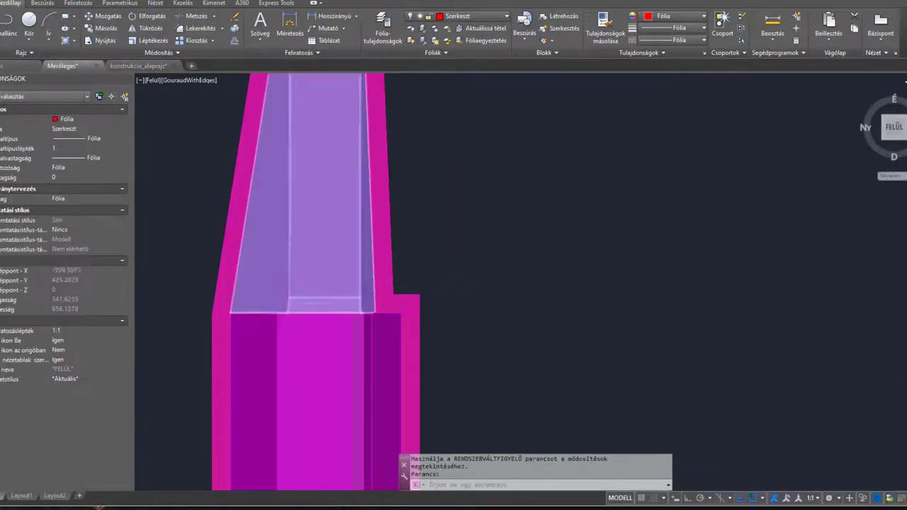
pyautogui.scroll(-3, 262, 266)
pyautogui.press('Escape')
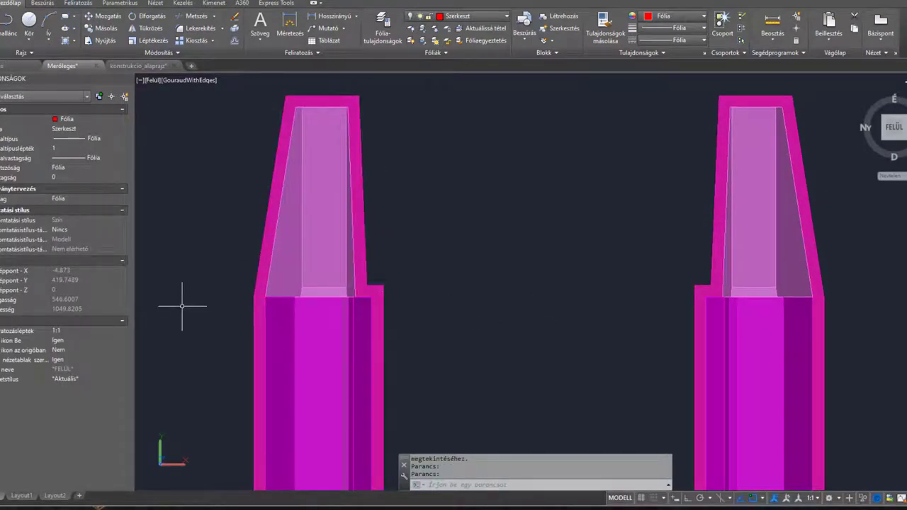
pyautogui.moveTo(138, 68)
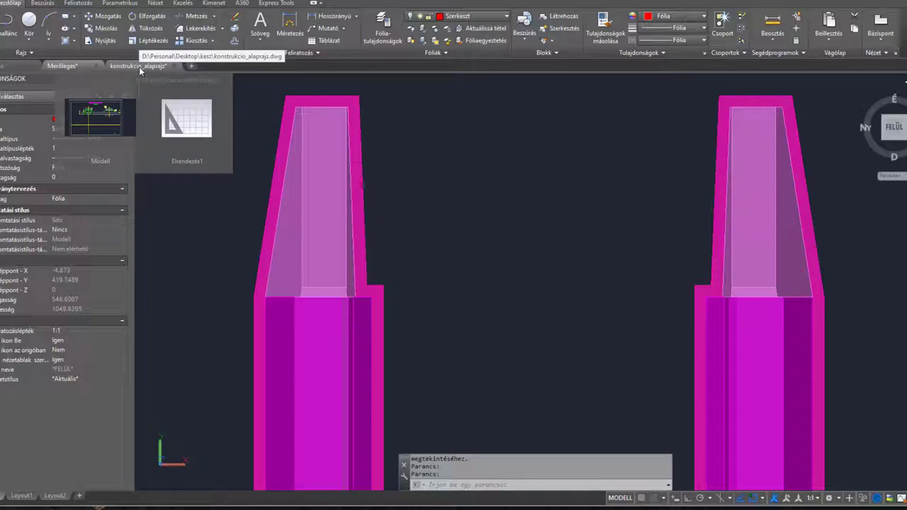
pyautogui.click(138, 66)
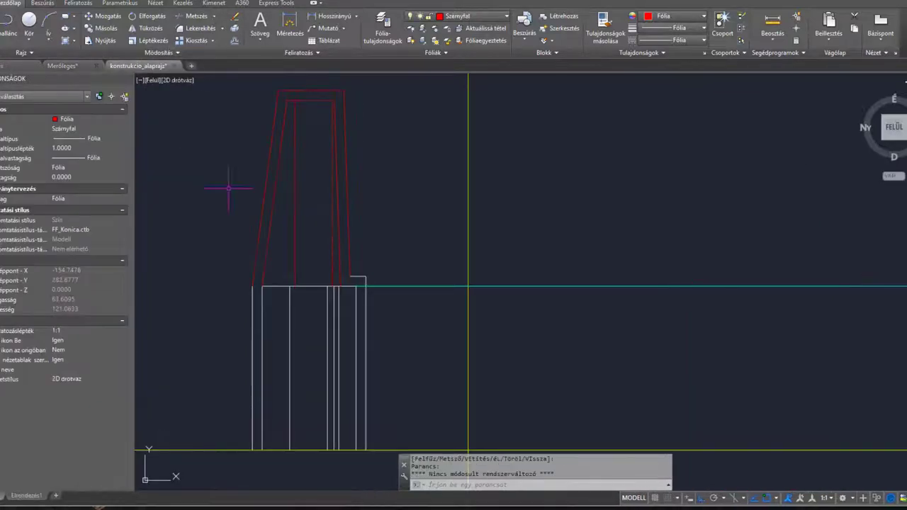
# Draw a horizontal line along the base of the slanted walls, from the outermost right vertical line to the outer left one.
pyautogui.scroll(4, 354, 280)
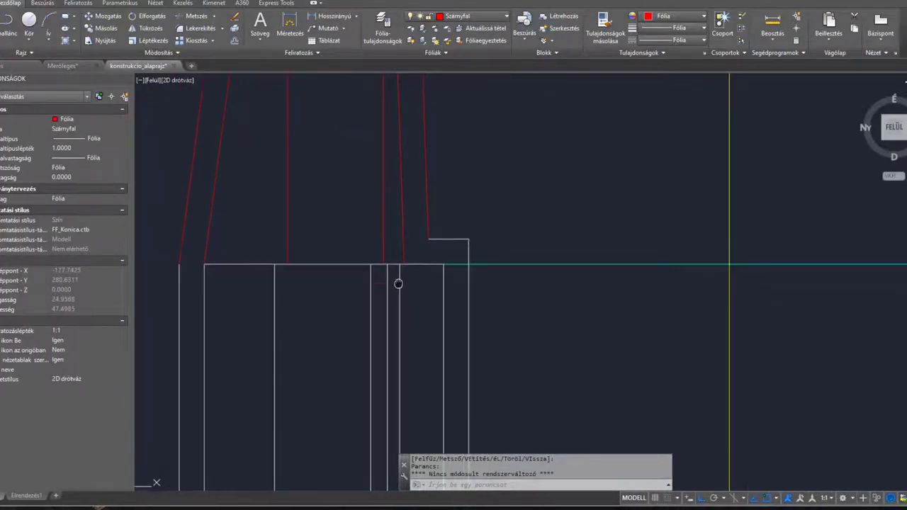
pyautogui.scroll(-2, 398, 284)
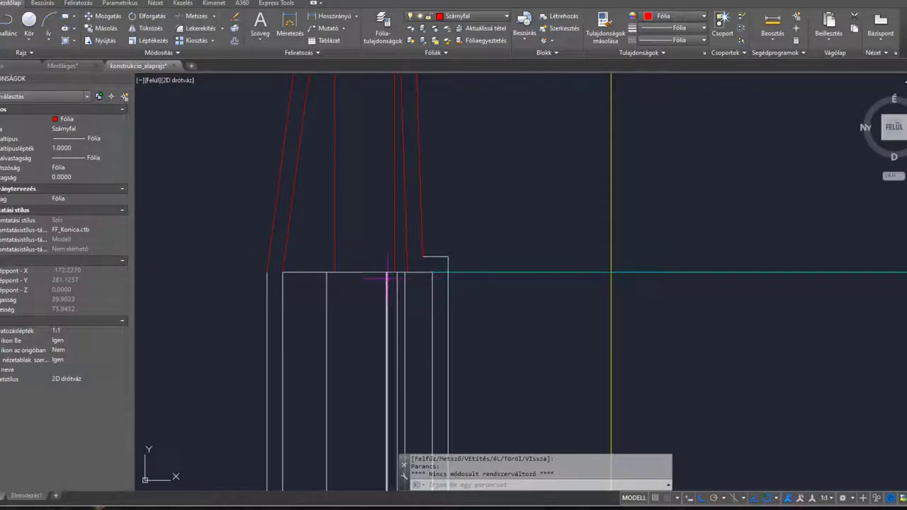
pyautogui.write('v')
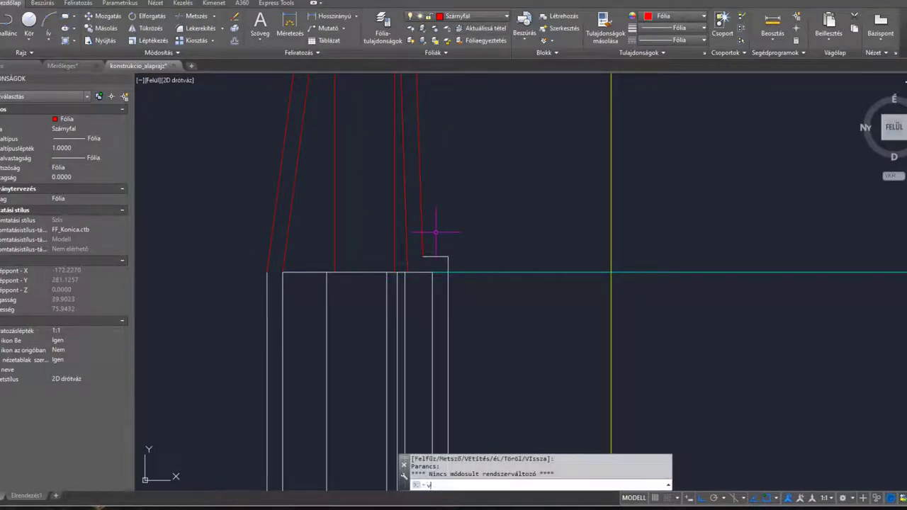
pyautogui.write('o')
pyautogui.press('Return')
pyautogui.click(447, 272)
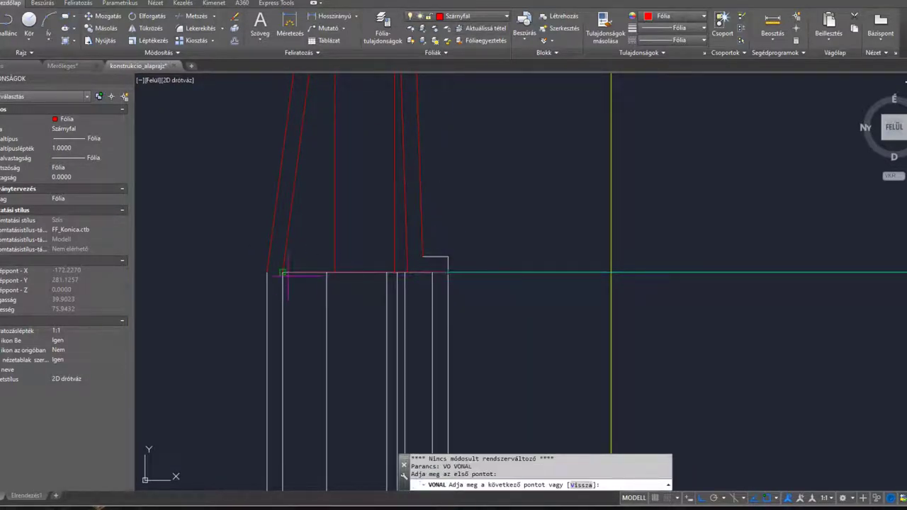
pyautogui.press('Escape')
pyautogui.moveTo(393, 279); pyautogui.dragTo(371, 294, button='middle')
pyautogui.scroll(1, 416, 280)
pyautogui.click(445, 276)
pyautogui.click(424, 258)
pyautogui.press('Escape')
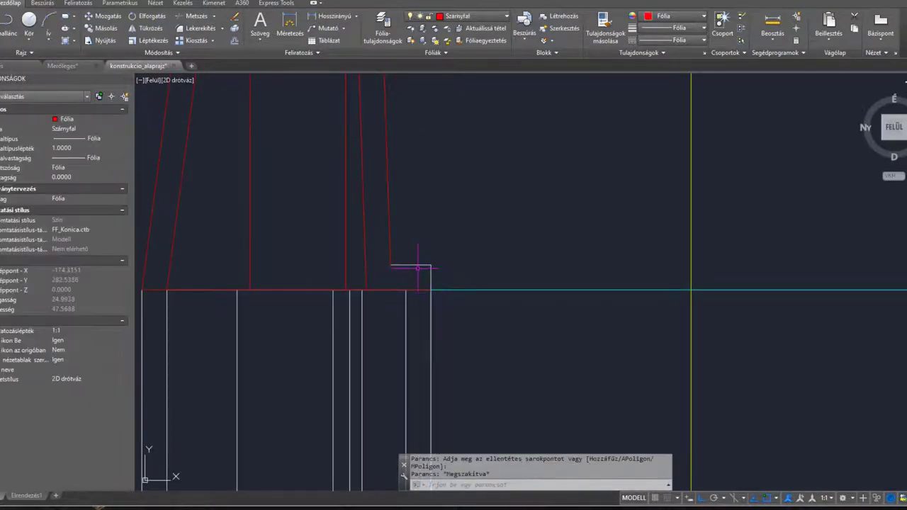
# Move the short horizontal ledge line at the right corner to the Szárnyfal layer.
pyautogui.click(414, 266)
pyautogui.click(457, 15)
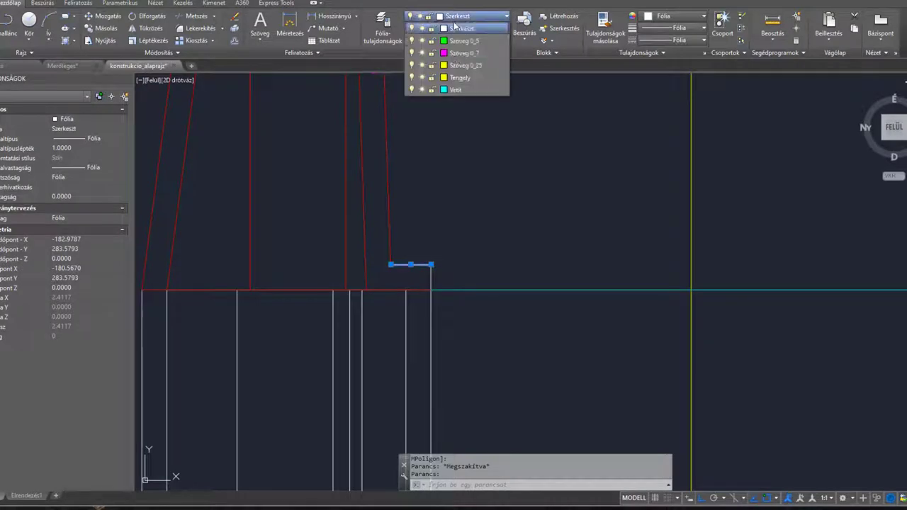
pyautogui.click(462, 87)
pyautogui.press('Escape')
# Shorten the outermost right vertical line by stretching its upper end down to the cyan projection line.
pyautogui.click(430, 275)
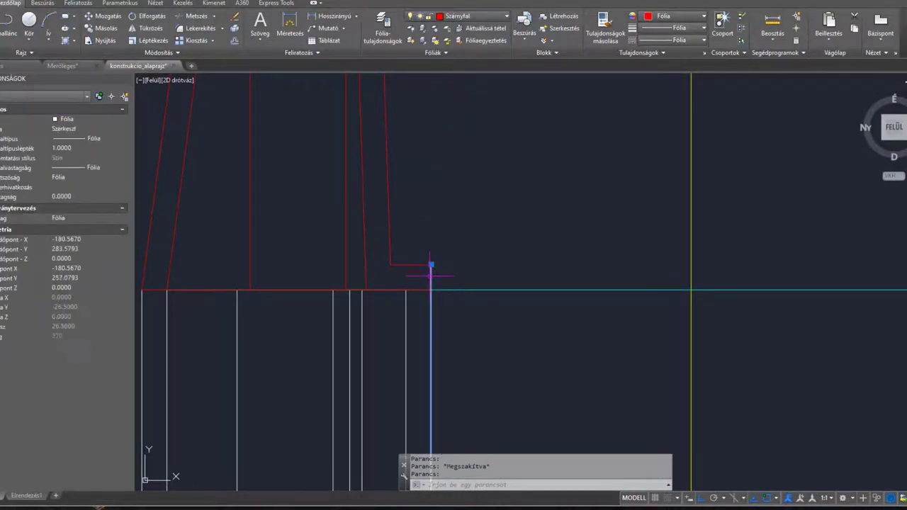
pyautogui.click(431, 264)
pyautogui.press('Escape')
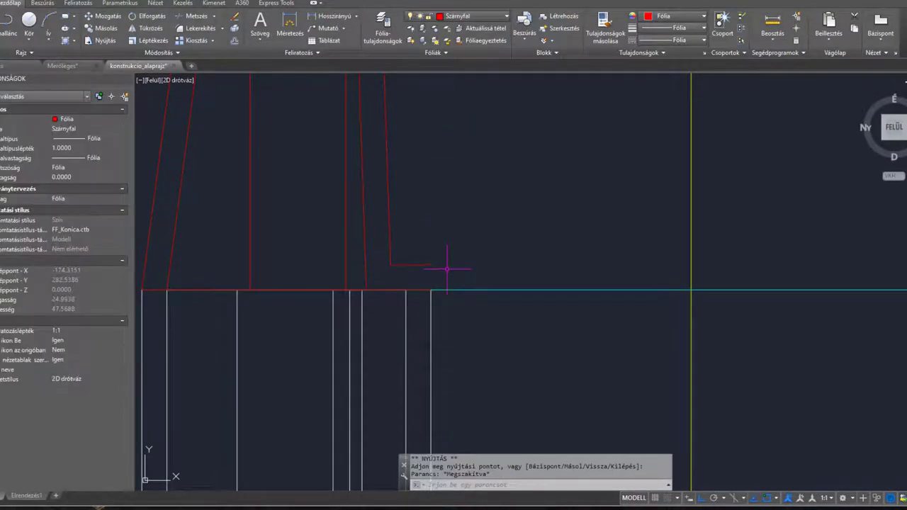
# Draw a short vertical line from the top of the outermost right vertical line up to the ledge's right end.
pyautogui.write('vo')
pyautogui.press('Return')
pyautogui.click(430, 289)
pyautogui.click(431, 264)
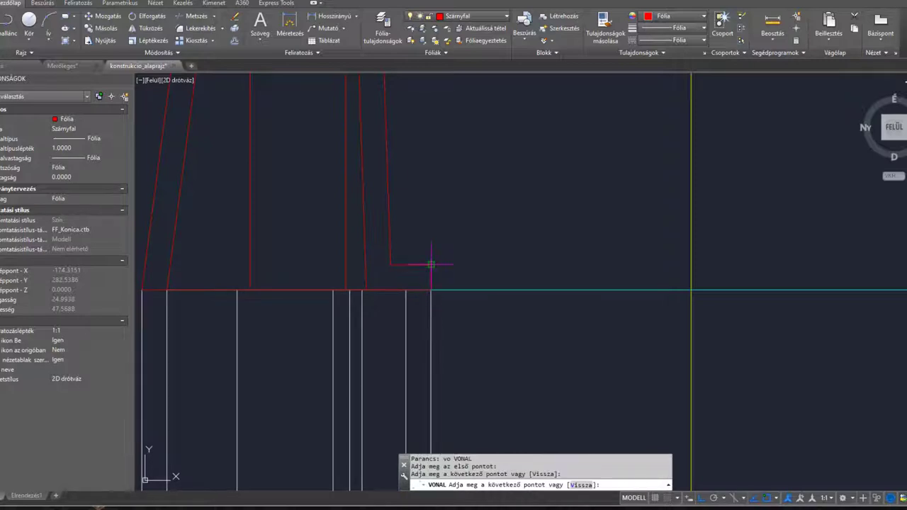
# On the Vetít layer, draw a vertical projection line from the wing wall plan's outer top-left corner up past the left footing's upper edge.
pyautogui.press('Escape')
pyautogui.scroll(-1, 435, 231)
pyautogui.scroll(-1, 435, 231)
pyautogui.moveTo(435, 231)
pyautogui.mouseDown(button='middle')
pyautogui.moveTo(429, 267)
pyautogui.moveTo(365, 276)
pyautogui.mouseUp(button='middle')
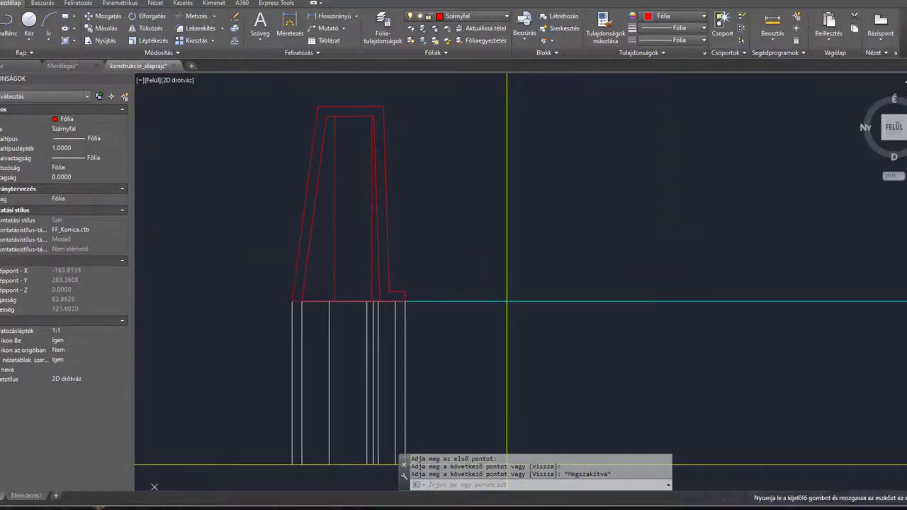
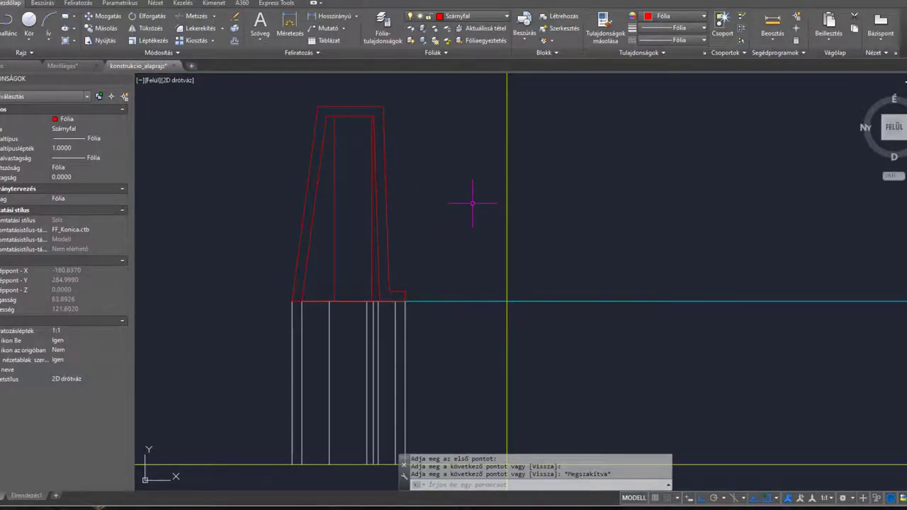
pyautogui.moveTo(416, 157); pyautogui.dragTo(370, 248, button='middle')
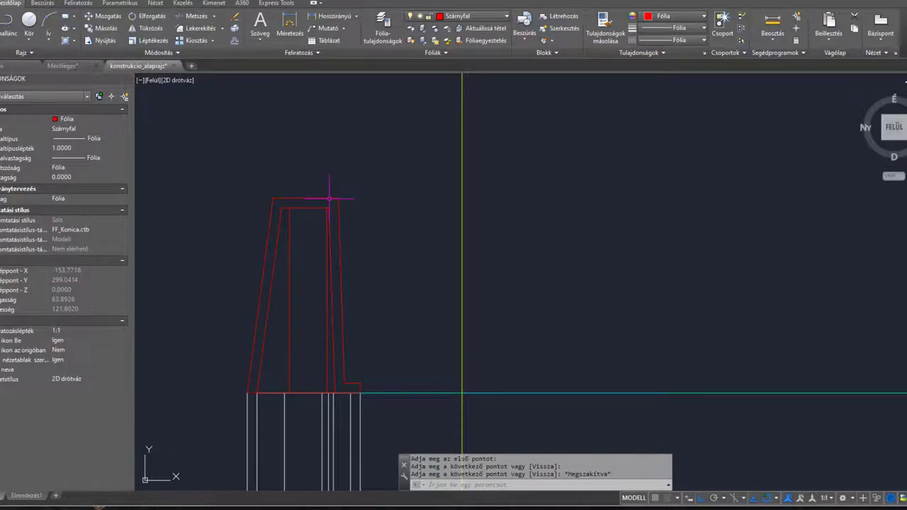
pyautogui.moveTo(324, 203); pyautogui.dragTo(348, 348, button='middle')
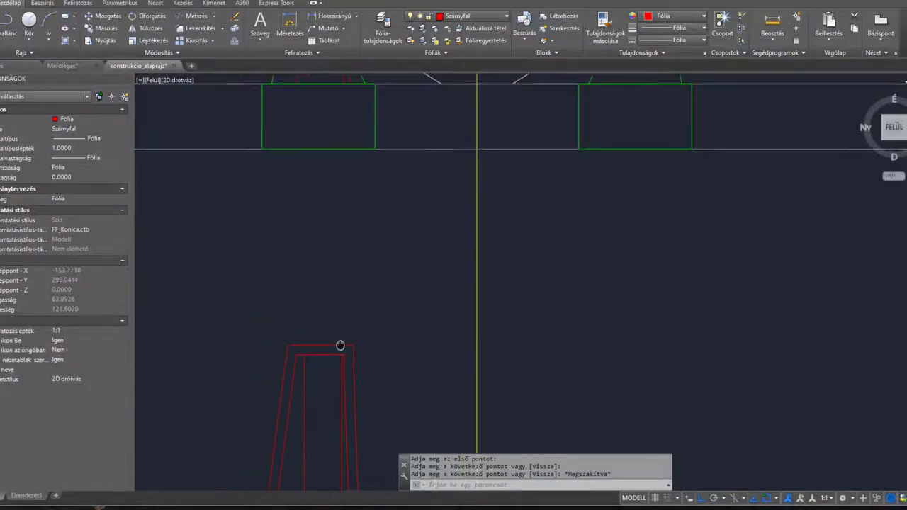
pyautogui.click(464, 16)
pyautogui.click(454, 161)
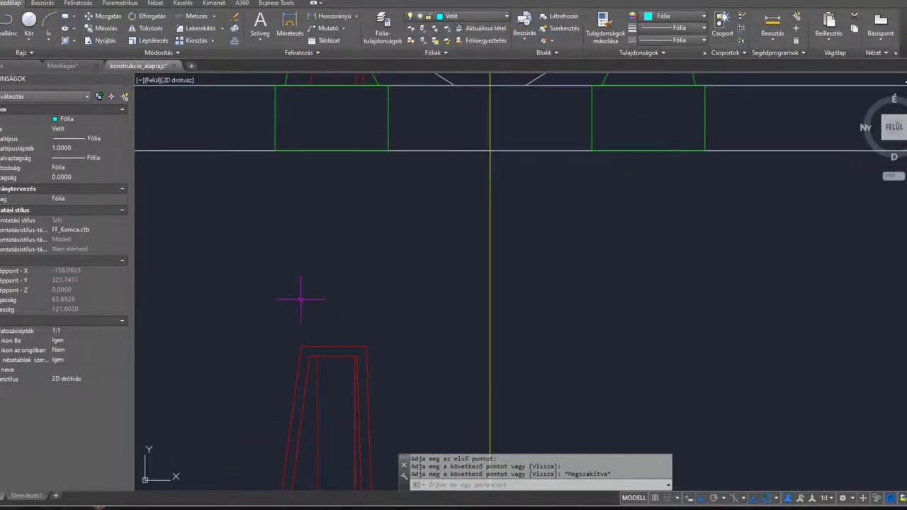
pyautogui.write('vo')
pyautogui.press('Return')
pyautogui.click(301, 346)
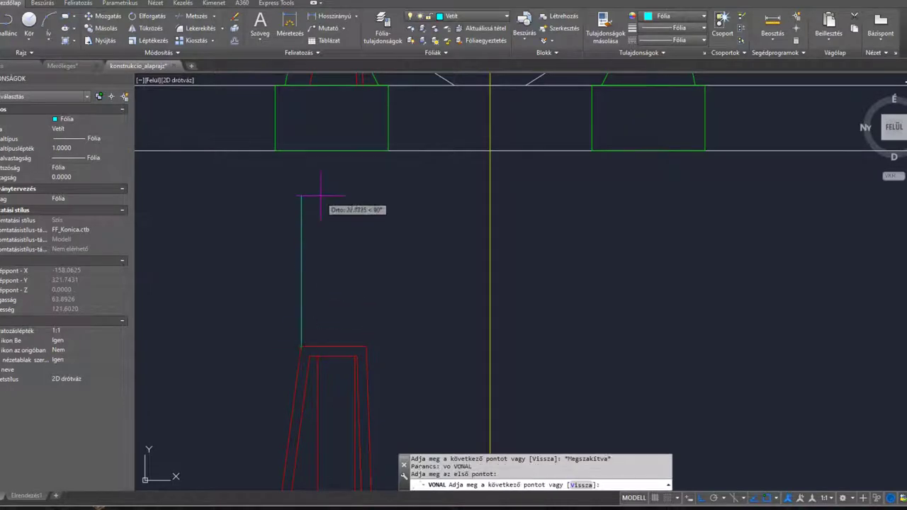
pyautogui.moveTo(321, 196); pyautogui.dragTo(309, 281, button='middle')
pyautogui.scroll(3, 298, 208)
pyautogui.click(295, 144)
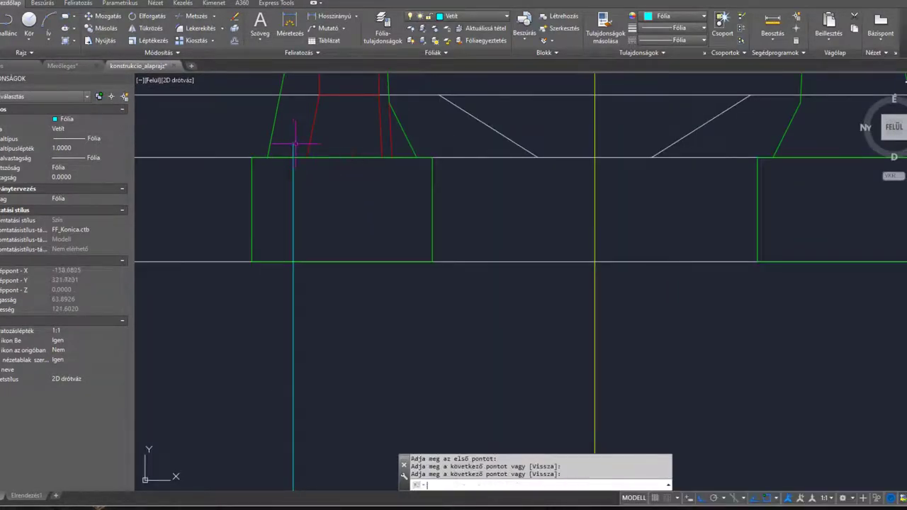
# Draw a second vertical projection line from the wing wall plan's outer top-right corner up past the footing's upper edge.
pyautogui.scroll(-2, 316, 202)
pyautogui.moveTo(351, 320); pyautogui.dragTo(338, 297, button='middle')
pyautogui.press('Return')
pyautogui.click(336, 322)
pyautogui.scroll(2, 342, 168)
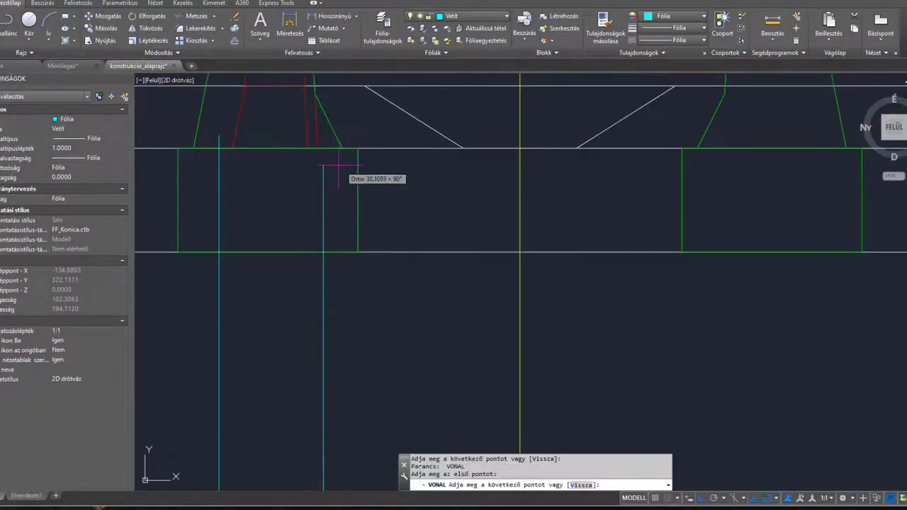
pyautogui.click(324, 142)
pyautogui.press('Return')
# Trim both vertical projection lines to the upper and lower edges of the left footing in the elevation.
pyautogui.moveTo(319, 178); pyautogui.dragTo(360, 207, button='middle')
pyautogui.write('m')
pyautogui.press('Return')
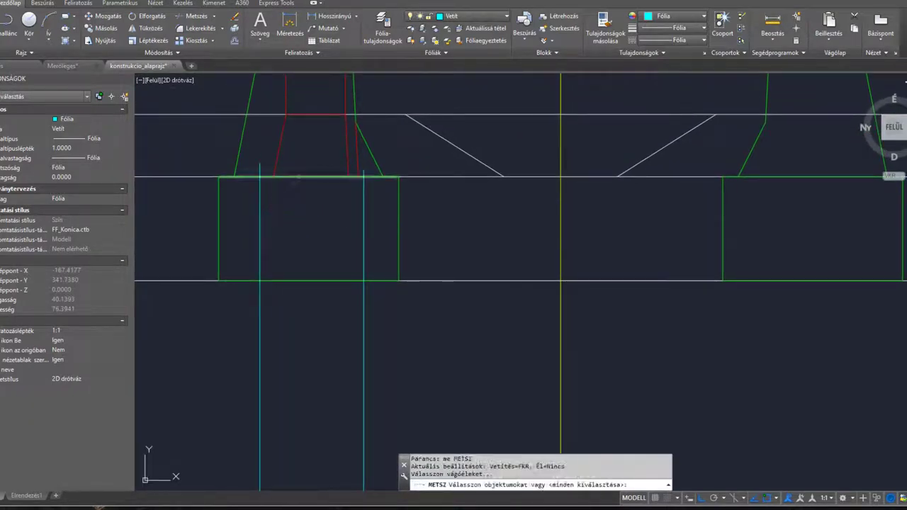
pyautogui.click(298, 177)
pyautogui.click(297, 280)
pyautogui.click(298, 280)
pyautogui.click(269, 308)
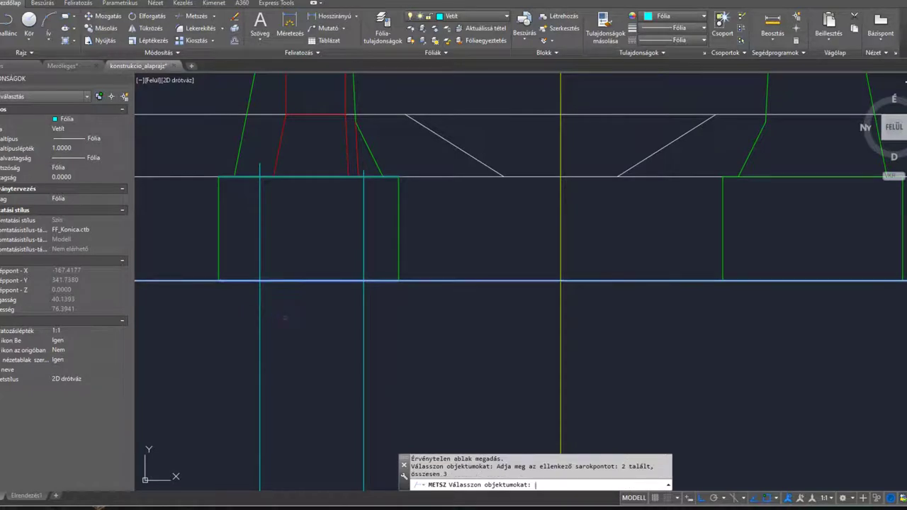
pyautogui.press('Return')
pyautogui.click(393, 330)
pyautogui.click(188, 308)
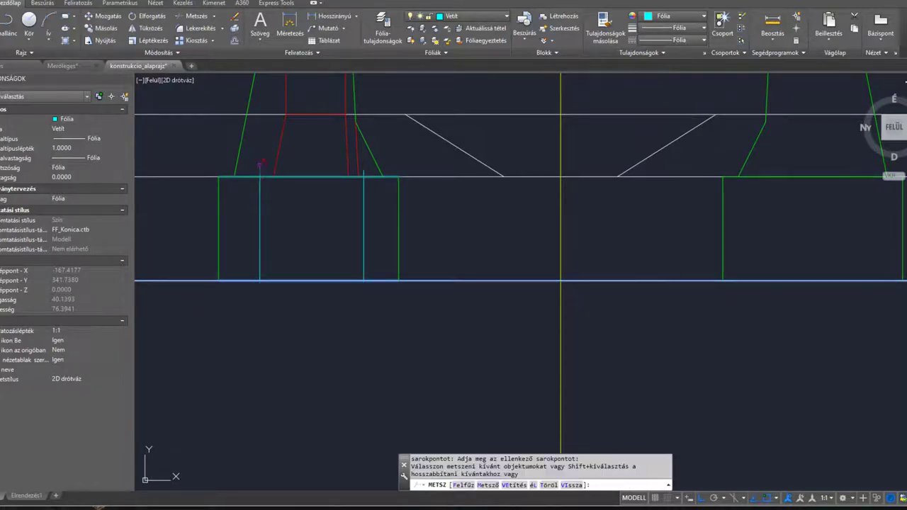
pyautogui.press('Return')
# Move the two trimmed vertical lines inside the left footing to the Szárnyfal layer.
pyautogui.click(364, 203)
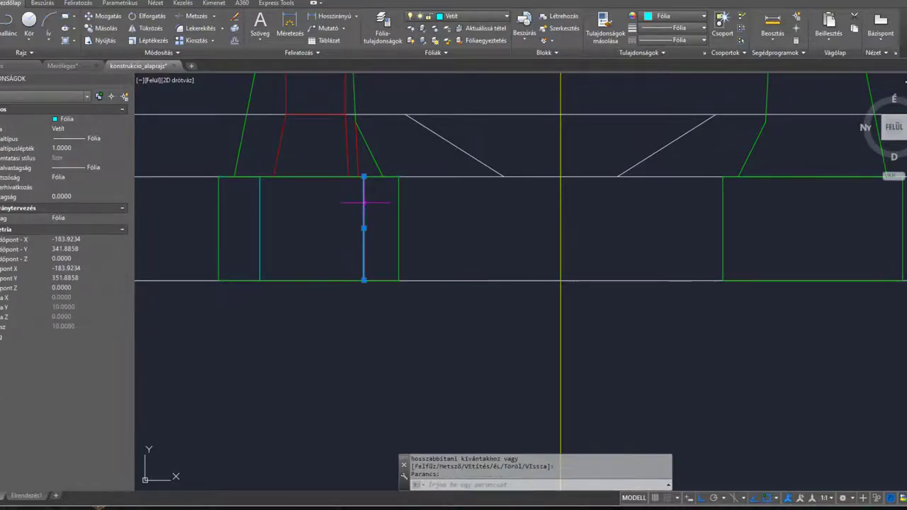
pyautogui.click(259, 212)
pyautogui.click(457, 15)
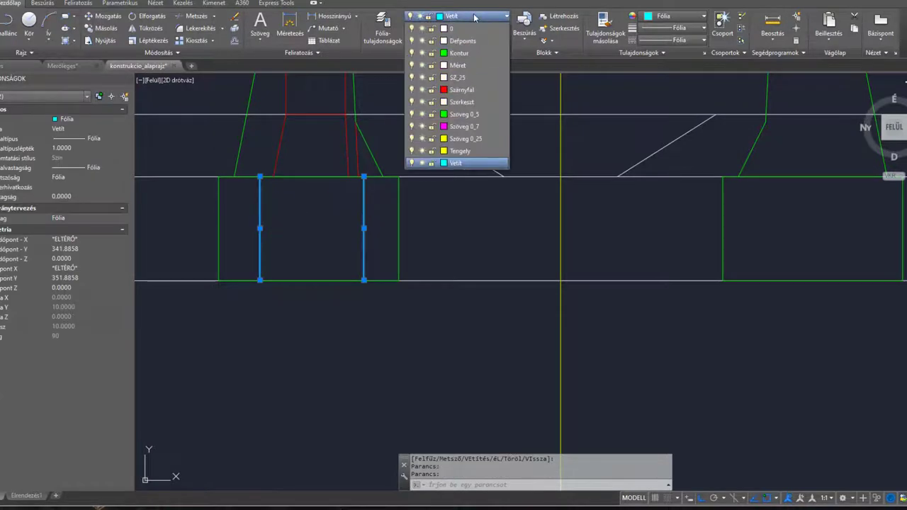
pyautogui.click(462, 90)
pyautogui.press('Escape')
pyautogui.moveTo(320, 196); pyautogui.dragTo(322, 202, button='middle')
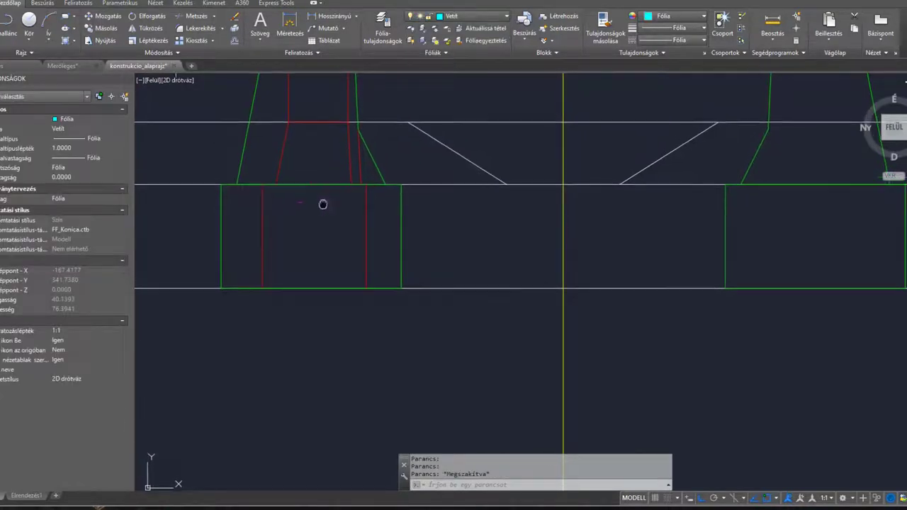
# Make Szárnyfal the current layer and draw a horizontal line along the footing's upper edge, ending at the right red vertical line.
pyautogui.click(466, 19)
pyautogui.click(462, 89)
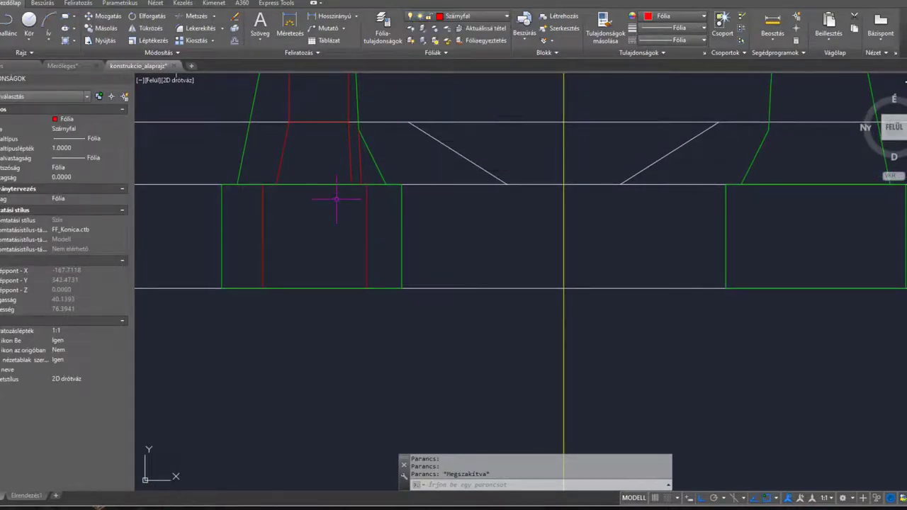
pyautogui.write('vo')
pyautogui.press('Return')
pyautogui.click(277, 184)
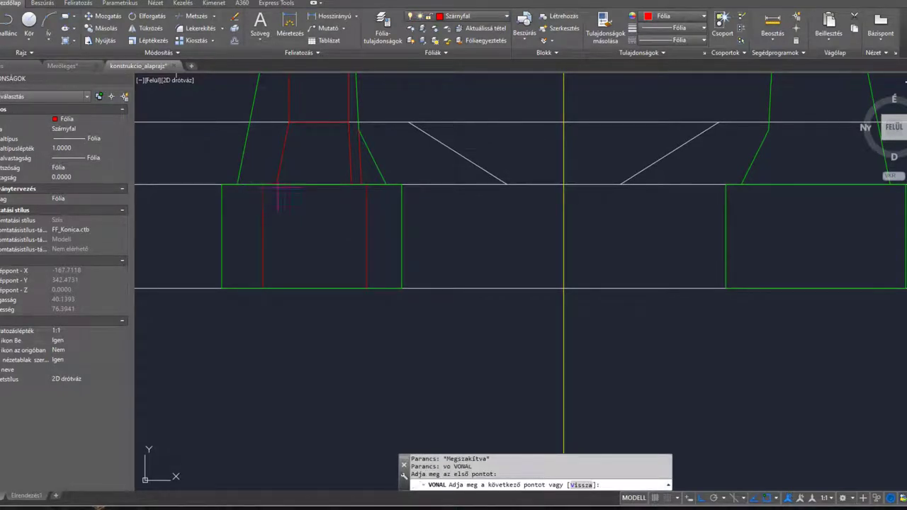
pyautogui.click(366, 184)
pyautogui.press('Return')
# Draw a horizontal line along the footing's lower edge between the bottom ends of the two red vertical lines.
pyautogui.press('Return')
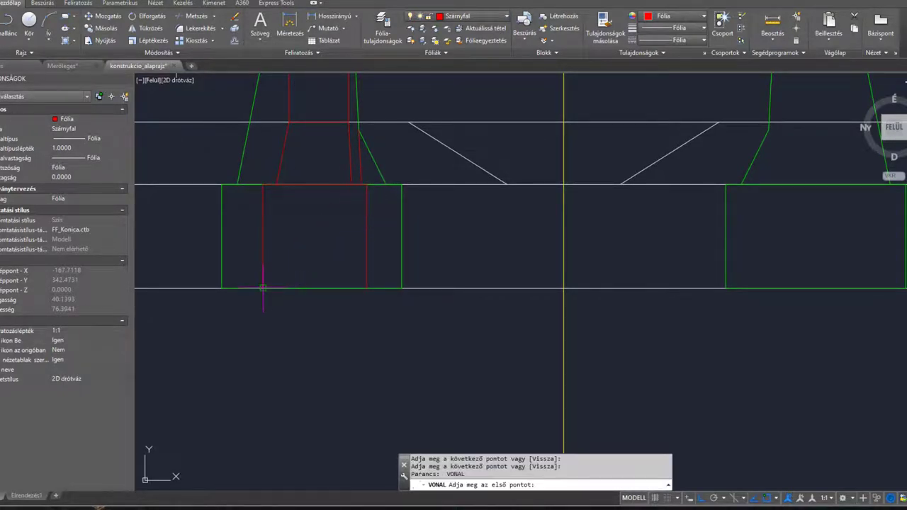
pyautogui.click(262, 288)
pyautogui.click(367, 287)
pyautogui.press('Return')
pyautogui.scroll(-2, 360, 267)
pyautogui.moveTo(360, 266); pyautogui.dragTo(327, 247, button='middle')
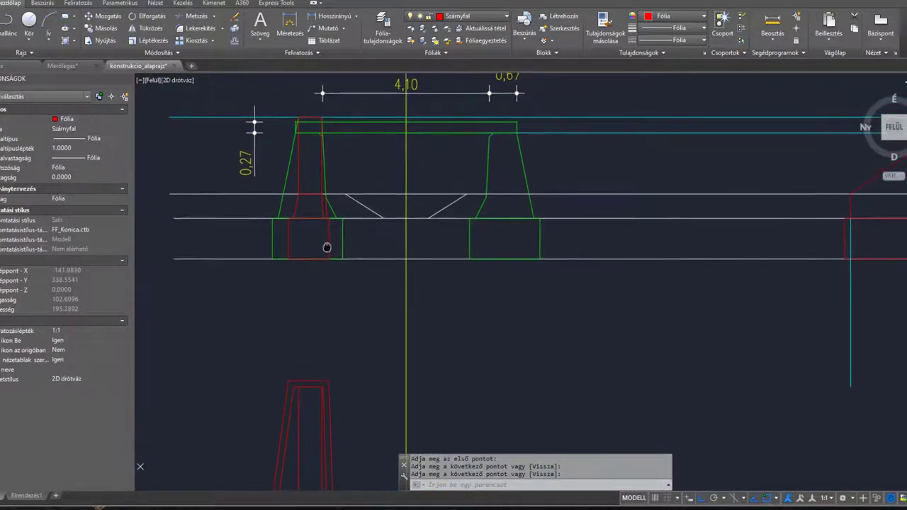
# Examine the wing wall and its footing in the Merőleges 3D model from the isometric, front and top views.
pyautogui.click(65, 65)
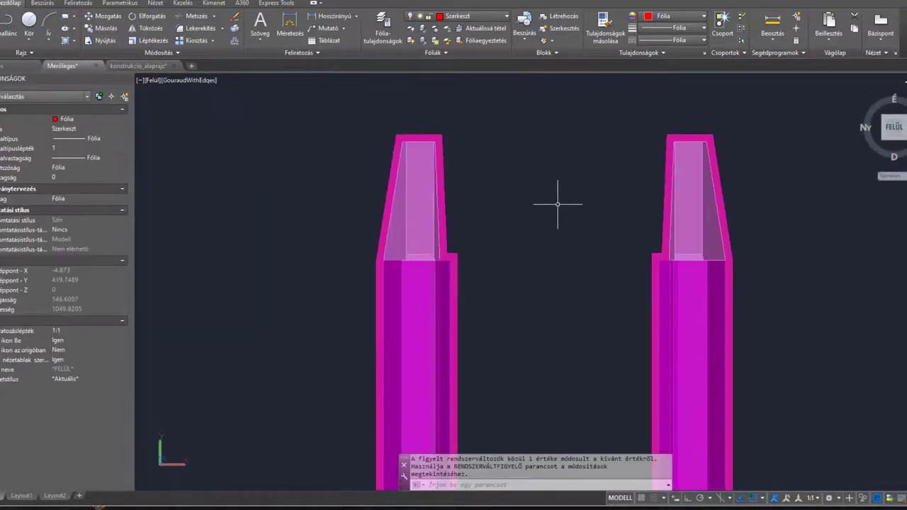
pyautogui.click(903, 138)
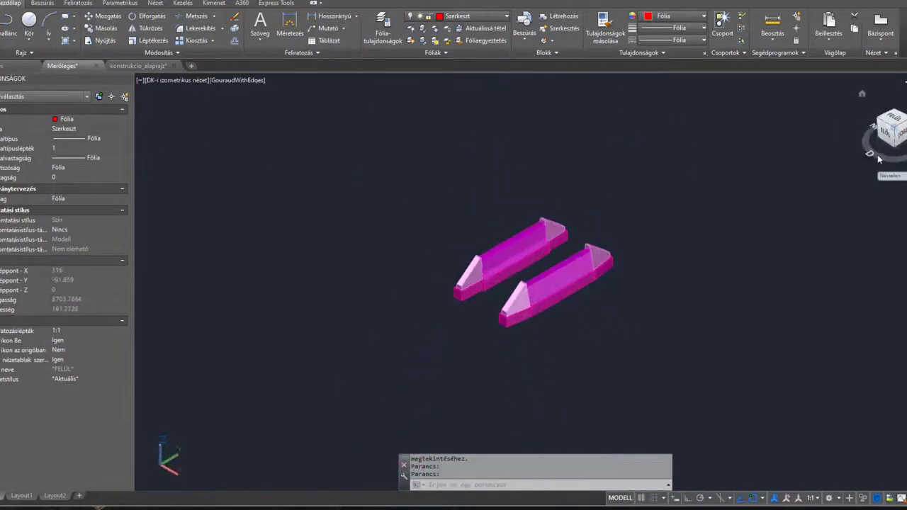
pyautogui.click(888, 141)
pyautogui.scroll(6, 525, 263)
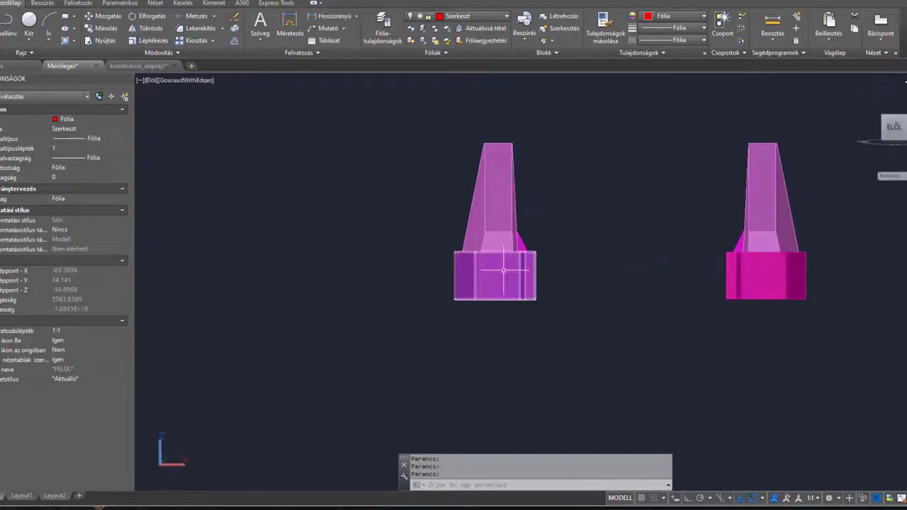
pyautogui.moveTo(513, 263); pyautogui.dragTo(457, 273, button='middle')
pyautogui.scroll(2, 439, 277)
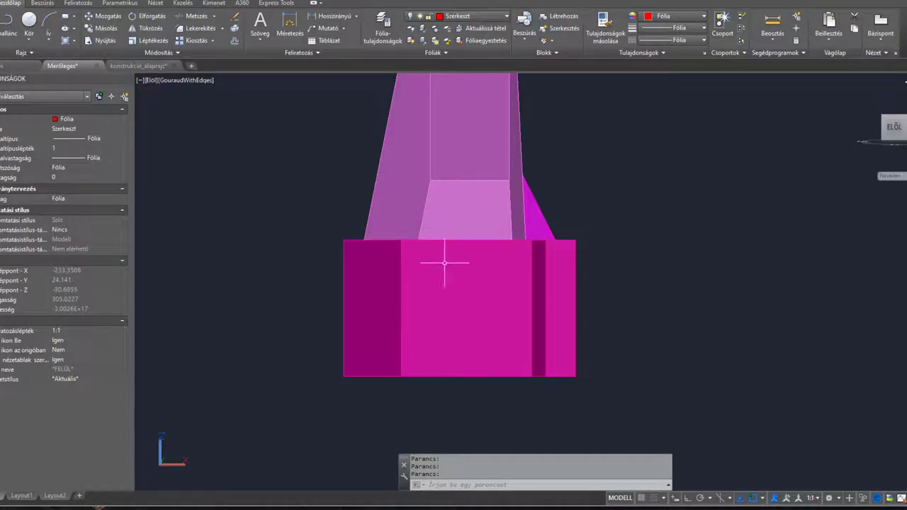
pyautogui.click(904, 118)
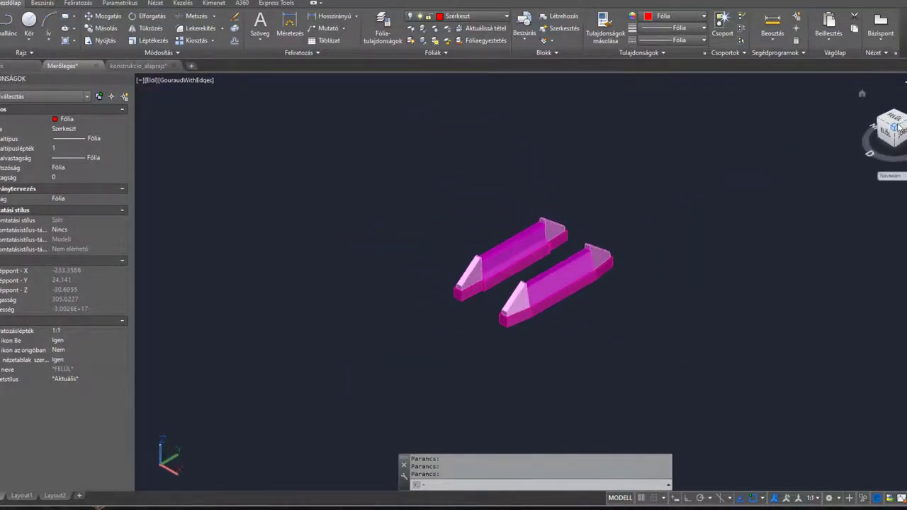
pyautogui.click(891, 118)
pyautogui.scroll(5, 547, 233)
pyautogui.scroll(4, 532, 184)
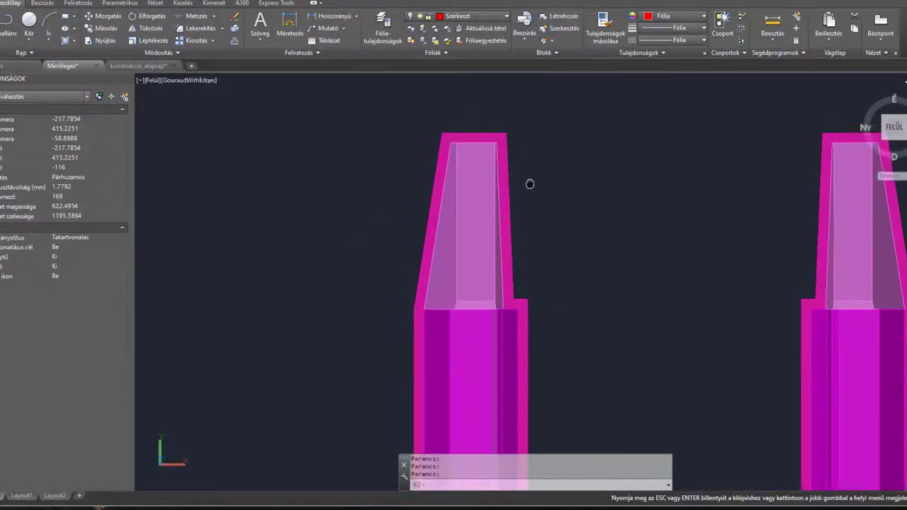
# Return to the konstrukcio_alaprajz drawing and erase the upper cyan projection line running to the top of the sloping wing wall edge.
pyautogui.click(139, 66)
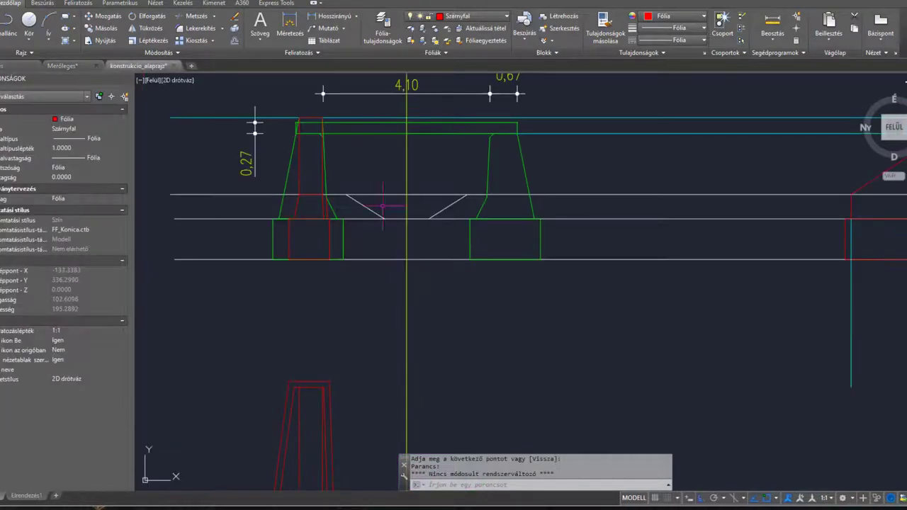
pyautogui.scroll(-2, 356, 233)
pyautogui.scroll(-2, 372, 251)
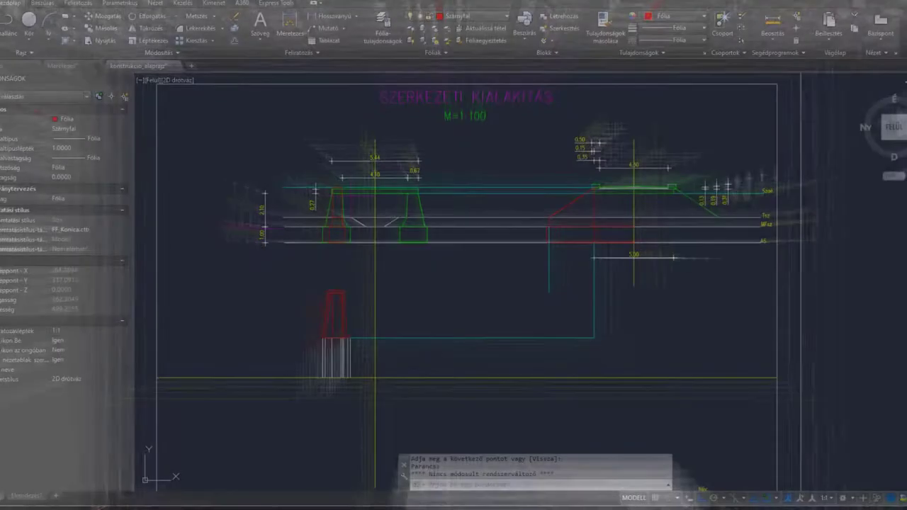
pyautogui.scroll(4, 329, 216)
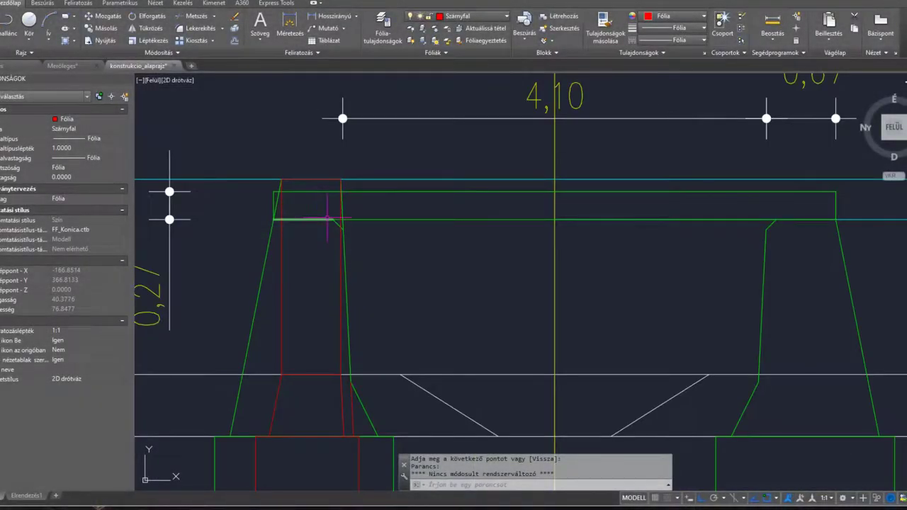
pyautogui.scroll(2, 327, 218)
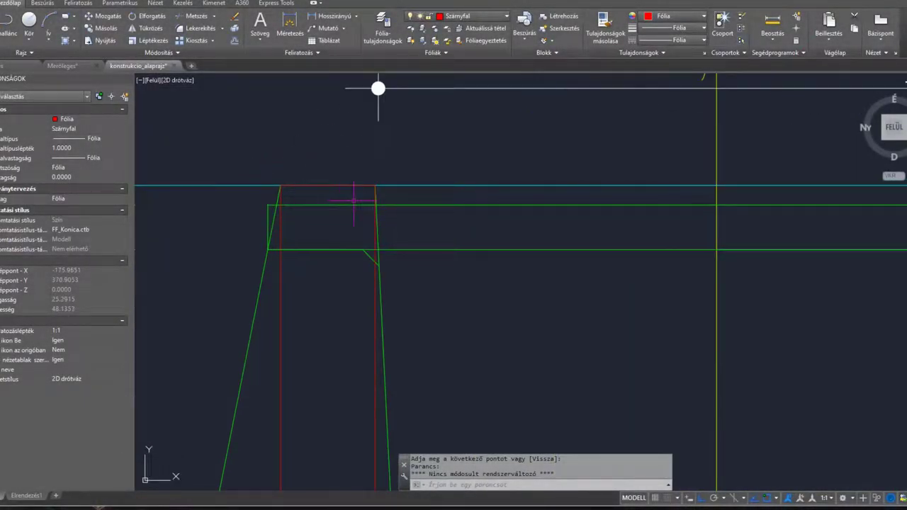
pyautogui.moveTo(354, 201); pyautogui.dragTo(364, 194, button='middle')
pyautogui.scroll(-8, 377, 188)
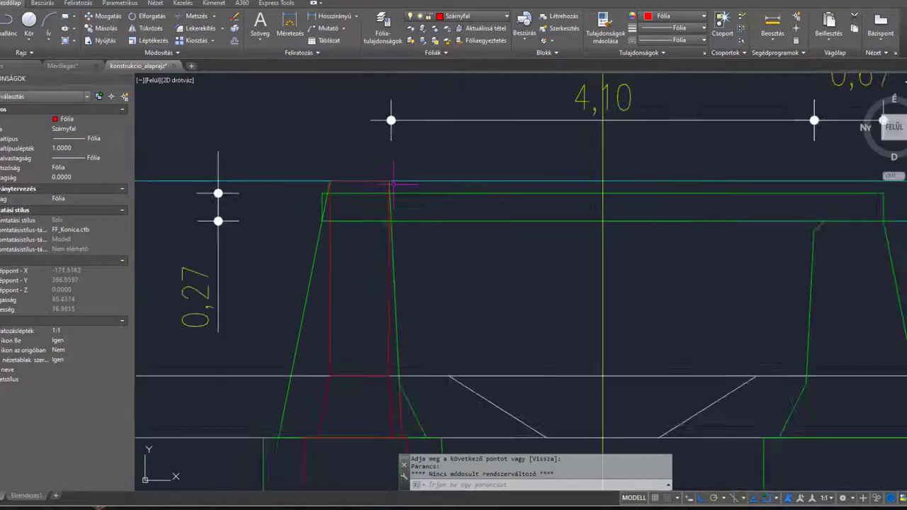
pyautogui.moveTo(656, 192); pyautogui.dragTo(384, 181, button='middle')
pyautogui.moveTo(630, 186); pyautogui.dragTo(507, 185, button='middle')
pyautogui.scroll(6, 596, 177)
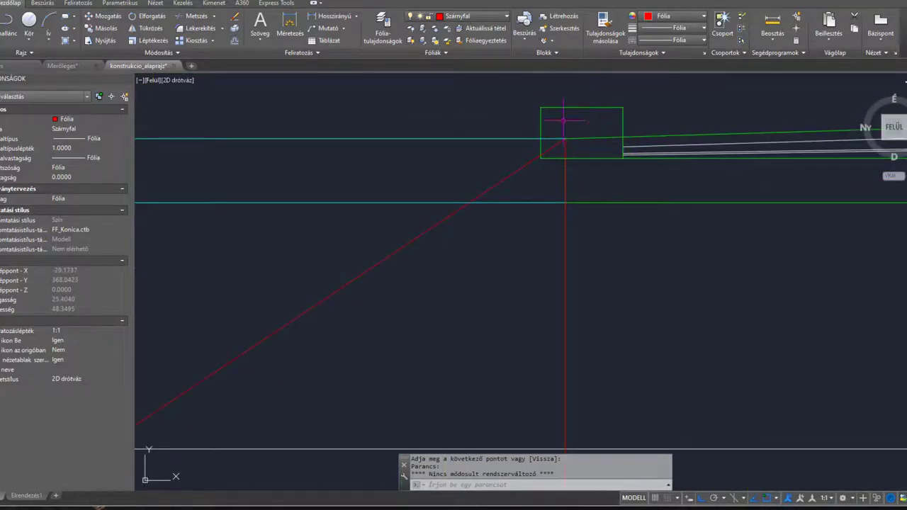
pyautogui.moveTo(563, 122); pyautogui.dragTo(546, 164, button='middle')
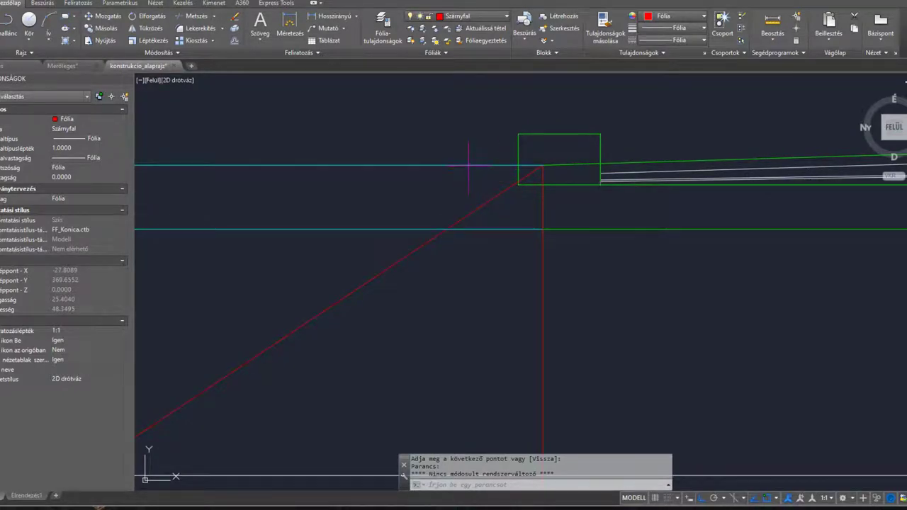
pyautogui.click(445, 164)
pyautogui.press('Delete')
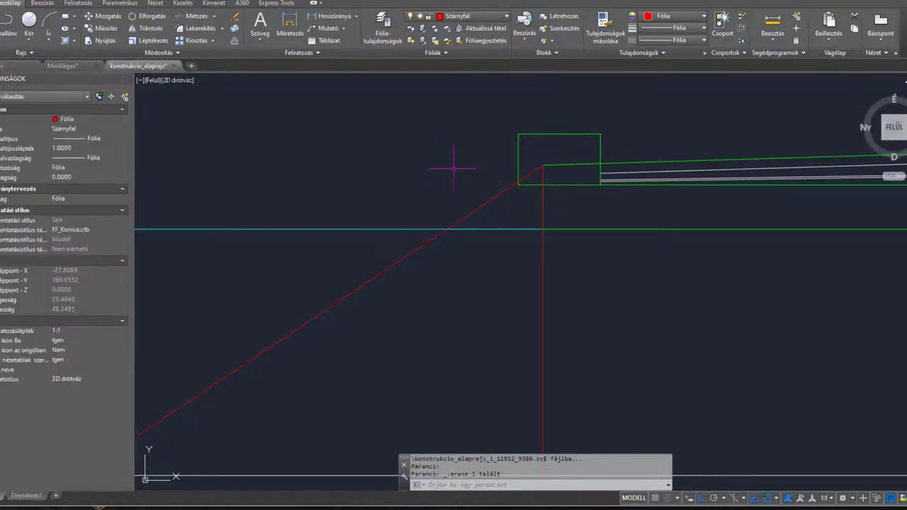
# Make Vetít the current layer and draw a horizontal projection line from the green rectangle's lower right corner past the far wing wall's left edge.
pyautogui.click(471, 15)
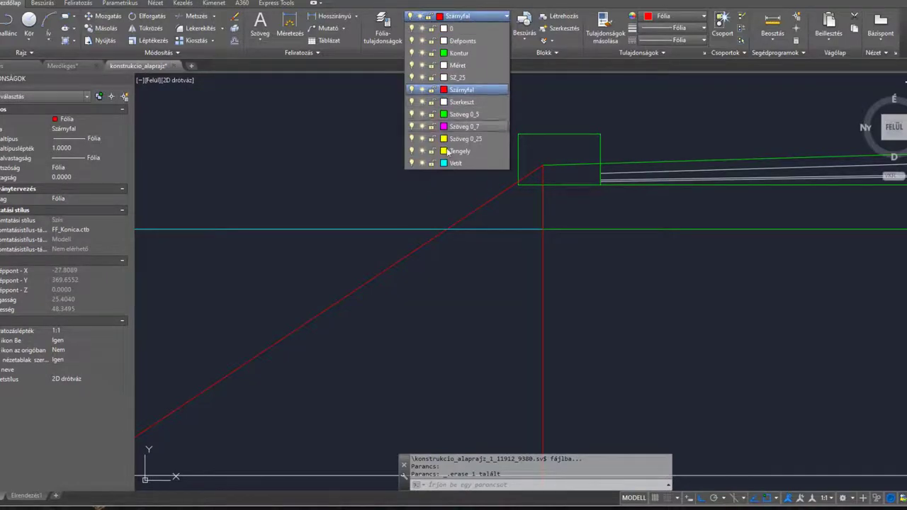
pyautogui.click(448, 163)
pyautogui.write('vo')
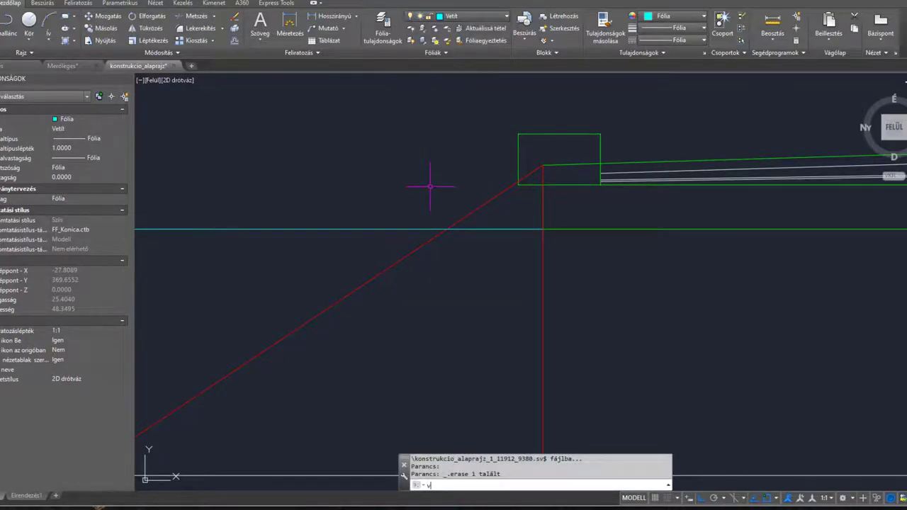
pyautogui.press('Return')
pyautogui.click(600, 185)
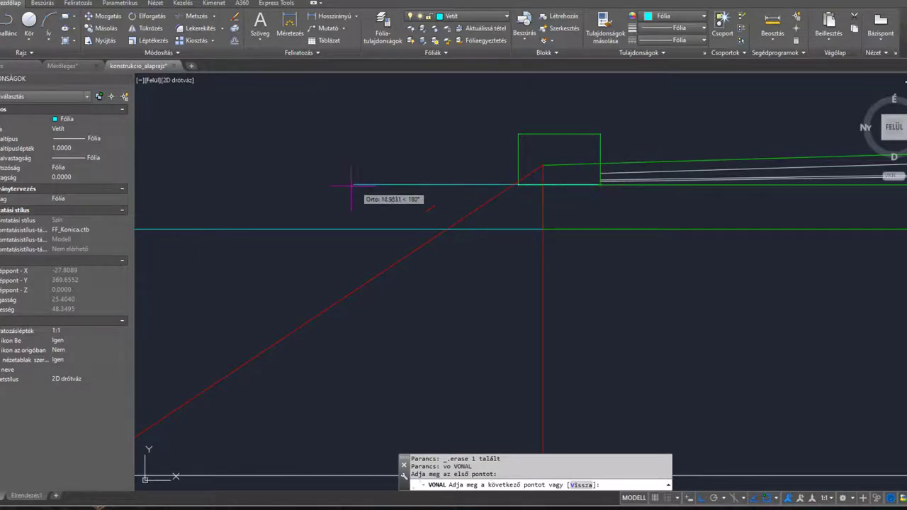
pyautogui.scroll(-5, 318, 189)
pyautogui.moveTo(318, 191); pyautogui.dragTo(644, 199, button='middle')
pyautogui.moveTo(235, 175); pyautogui.dragTo(648, 194, button='middle')
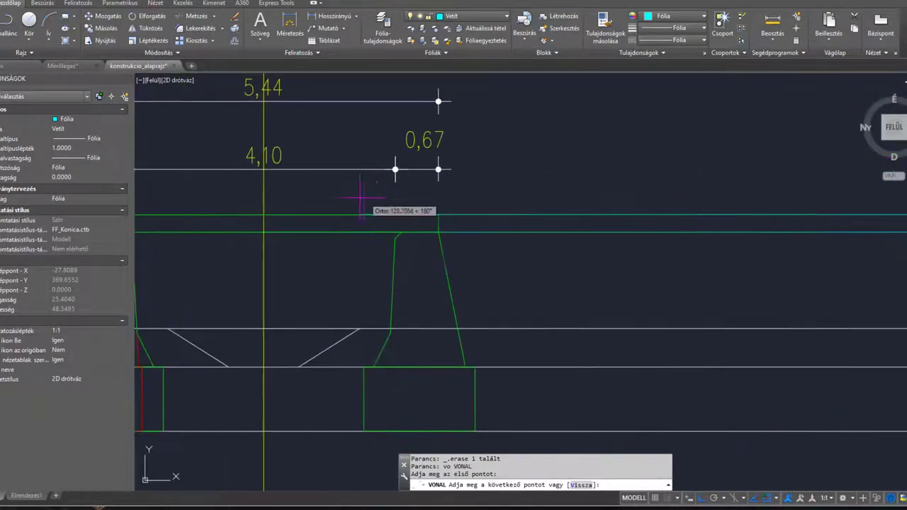
pyautogui.moveTo(359, 198)
pyautogui.mouseDown(button='middle')
pyautogui.moveTo(553, 206)
pyautogui.moveTo(482, 189)
pyautogui.moveTo(510, 190)
pyautogui.mouseUp(button='middle')
pyautogui.scroll(3, 482, 188)
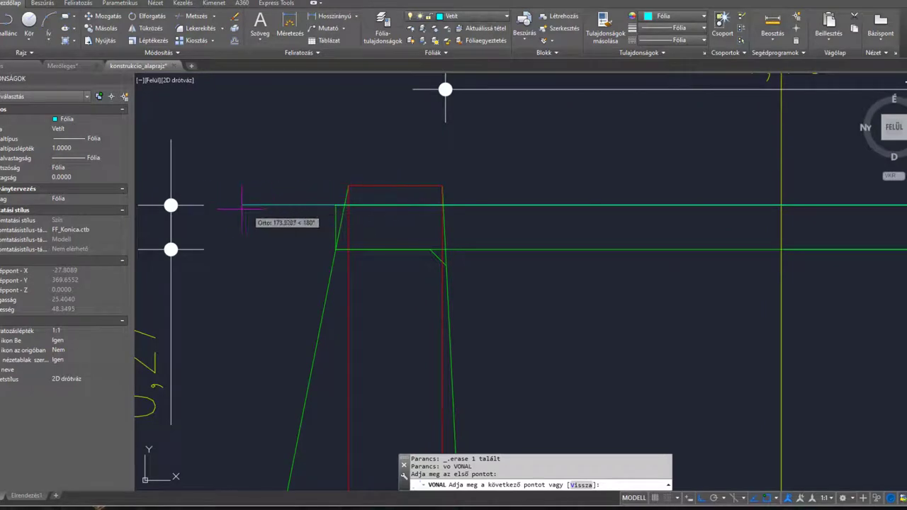
pyautogui.press('Escape')
# Examine the wing wall's upper end in the elevation, and in the Merőleges model from the top and isometric views.
pyautogui.scroll(4, 379, 212)
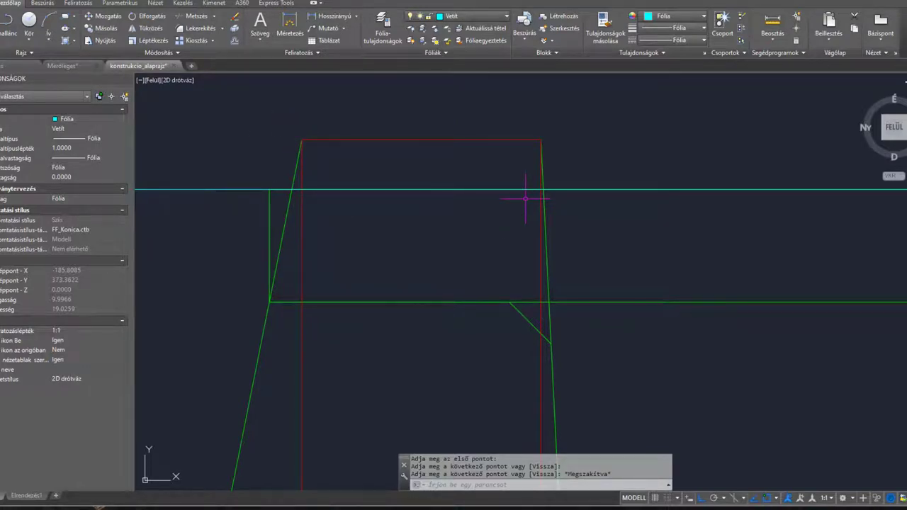
pyautogui.moveTo(320, 184); pyautogui.dragTo(326, 188, button='middle')
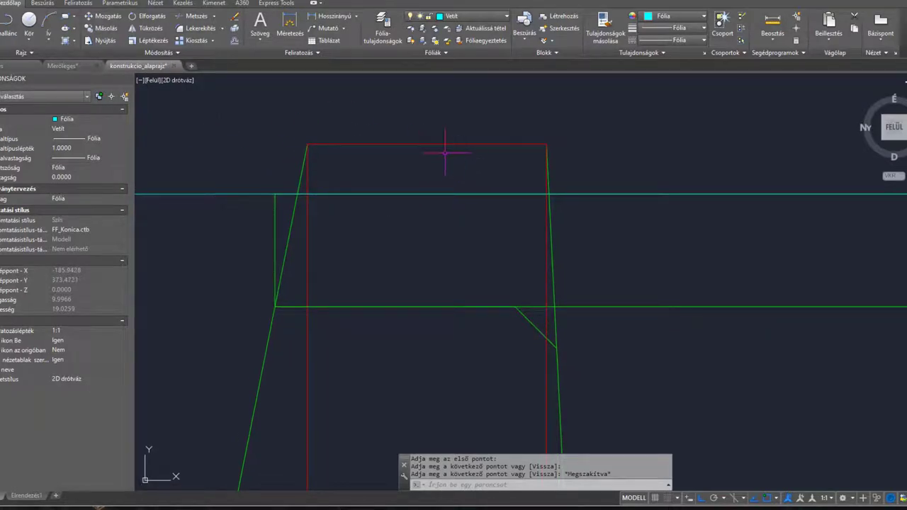
pyautogui.scroll(-3, 440, 147)
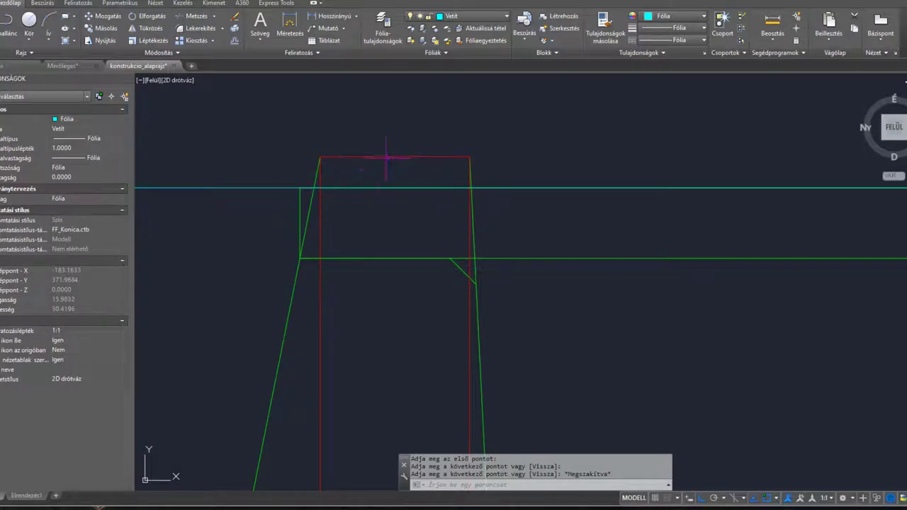
pyautogui.moveTo(414, 145); pyautogui.dragTo(369, 162, button='middle')
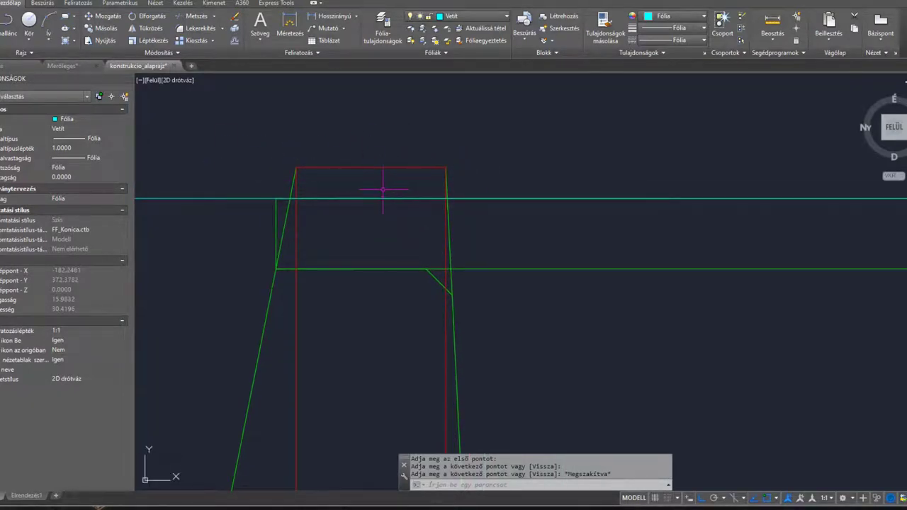
pyautogui.scroll(-2, 381, 189)
pyautogui.moveTo(380, 189)
pyautogui.mouseDown(button='middle')
pyautogui.moveTo(379, 160)
pyautogui.moveTo(421, 182)
pyautogui.mouseUp(button='middle')
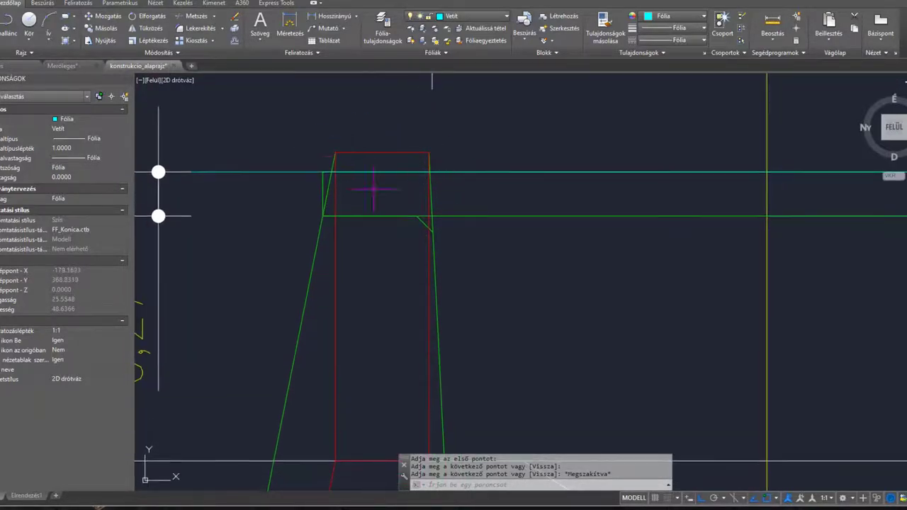
pyautogui.click(64, 66)
pyautogui.scroll(3, 391, 265)
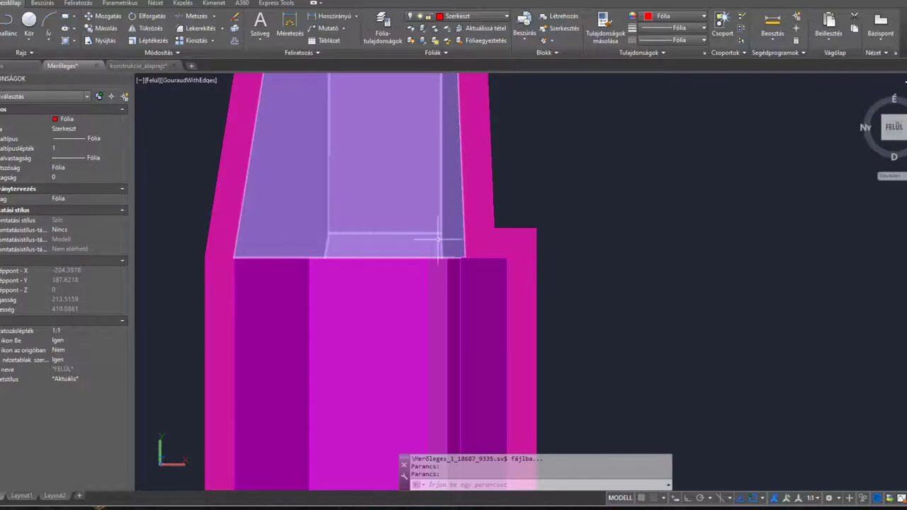
pyautogui.scroll(2, 348, 250)
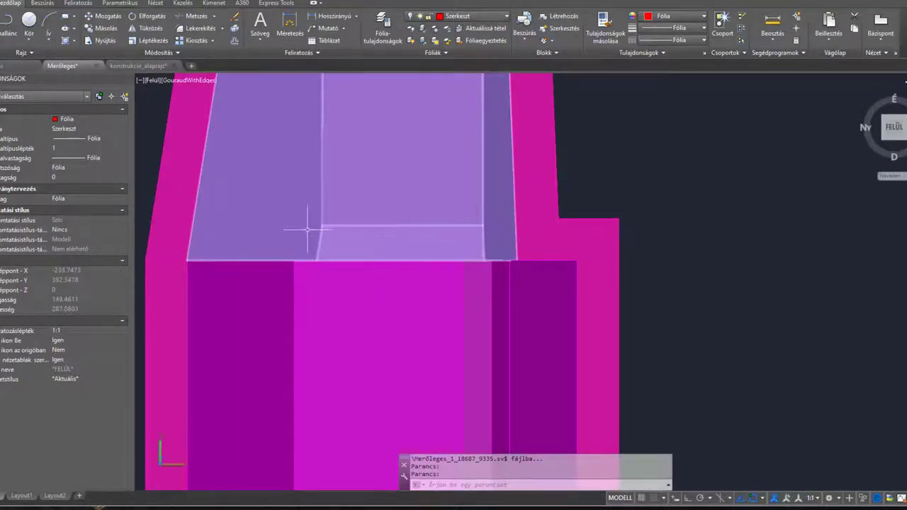
pyautogui.click(884, 140)
pyautogui.scroll(6, 444, 247)
pyautogui.moveTo(575, 249); pyautogui.dragTo(487, 245, button='middle')
pyautogui.scroll(4, 487, 245)
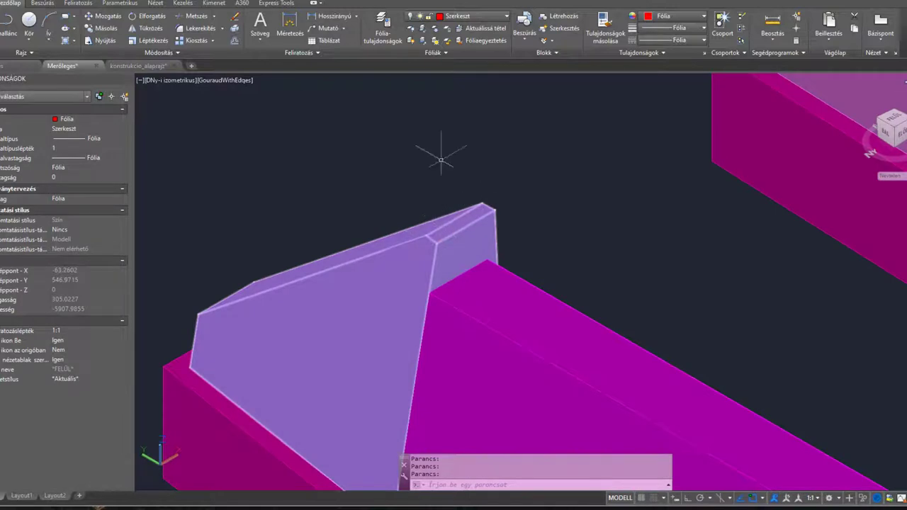
# Show the Kerékhárító and Lemez layers in the Merőleges model and view from the side how they meet the wing wall tops.
pyautogui.click(468, 16)
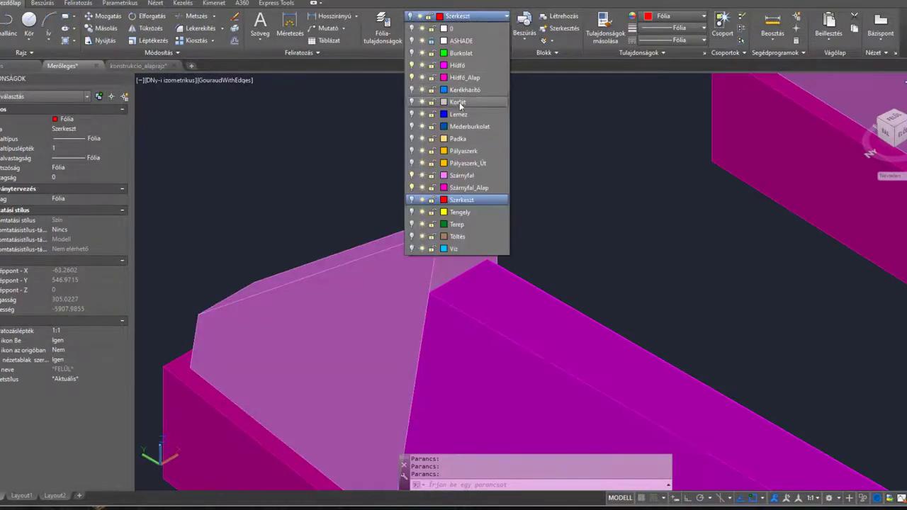
pyautogui.click(423, 90)
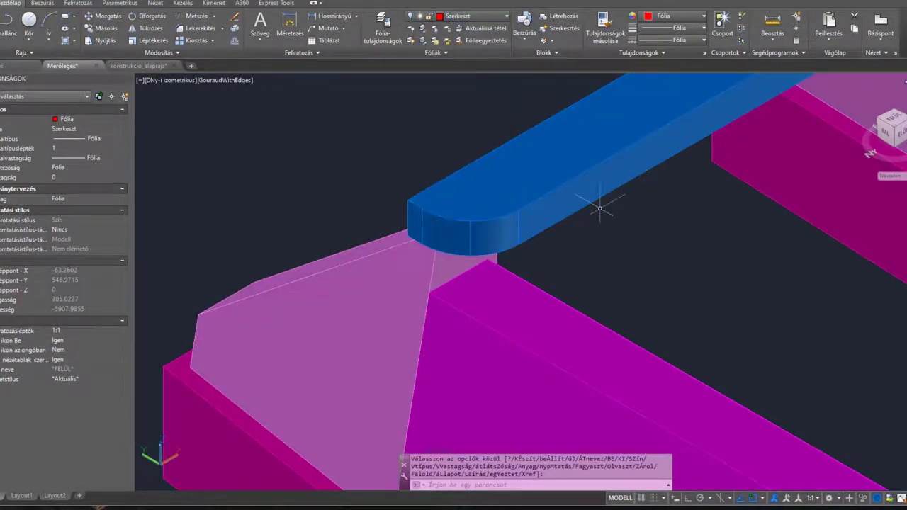
pyautogui.moveTo(704, 206); pyautogui.dragTo(641, 205, button='middle')
pyautogui.moveTo(652, 181); pyautogui.dragTo(456, 57)
pyautogui.click(469, 18)
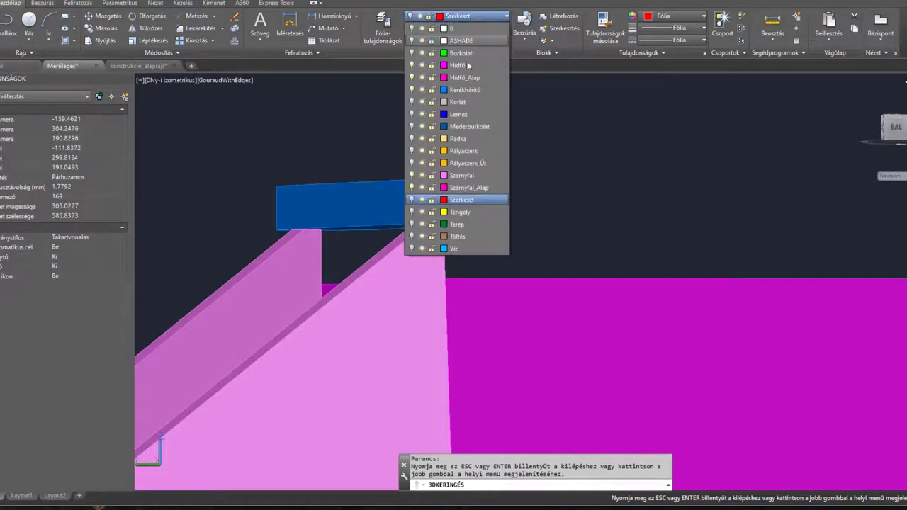
pyautogui.click(415, 115)
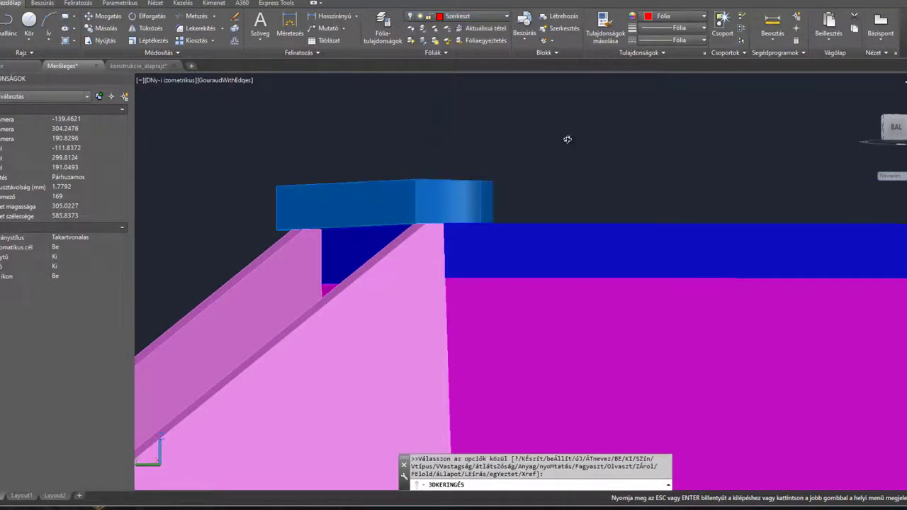
pyautogui.moveTo(530, 195); pyautogui.dragTo(481, 160)
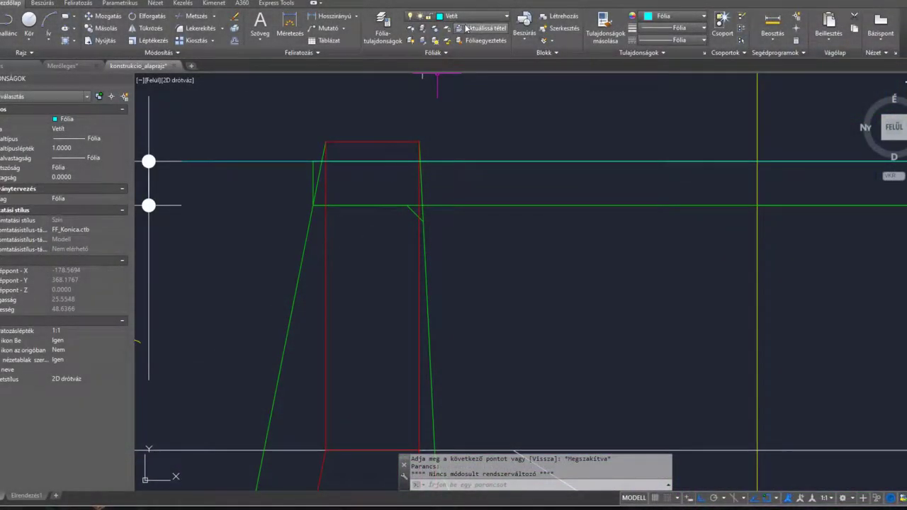
# In konstrukcio_alaprajz, draw a vertical projection line from the left slanted edge's intersection with the upper cyan line down past the plan's lower red edge.
pyautogui.write('vo')
pyautogui.press('Return')
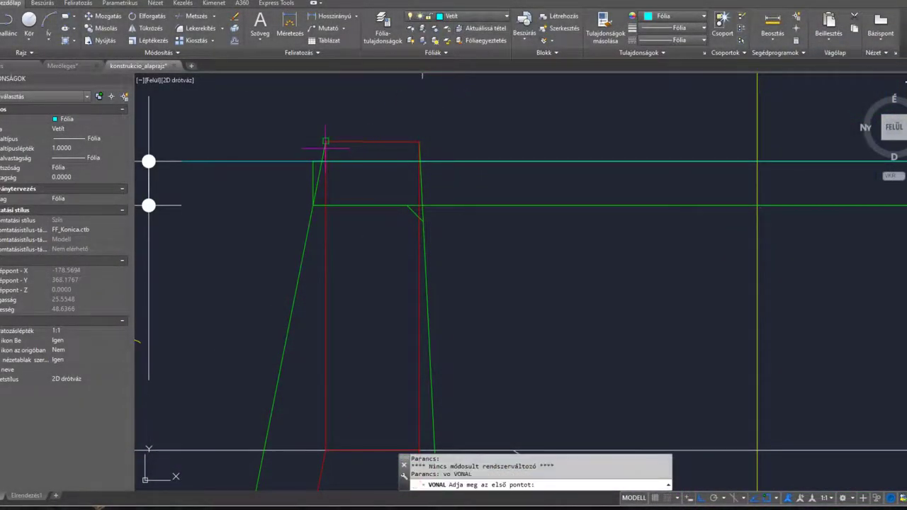
pyautogui.scroll(5, 323, 145)
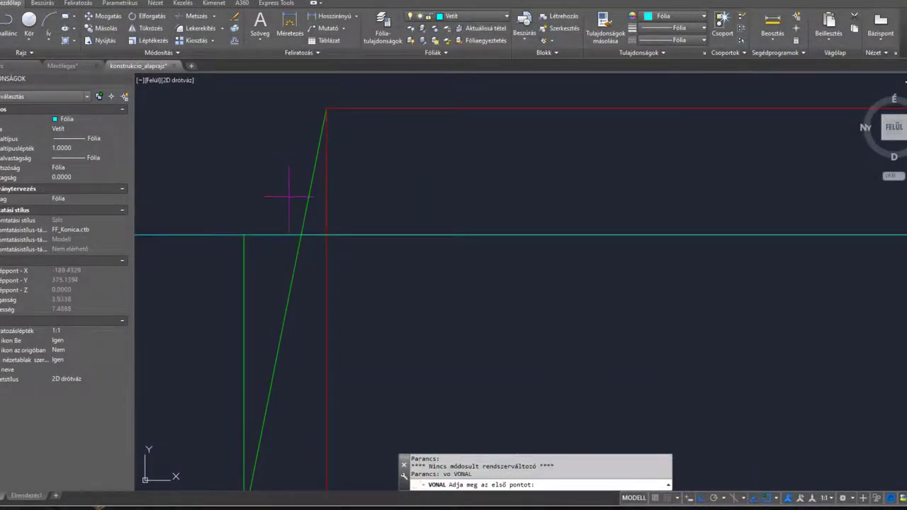
pyautogui.click(301, 235)
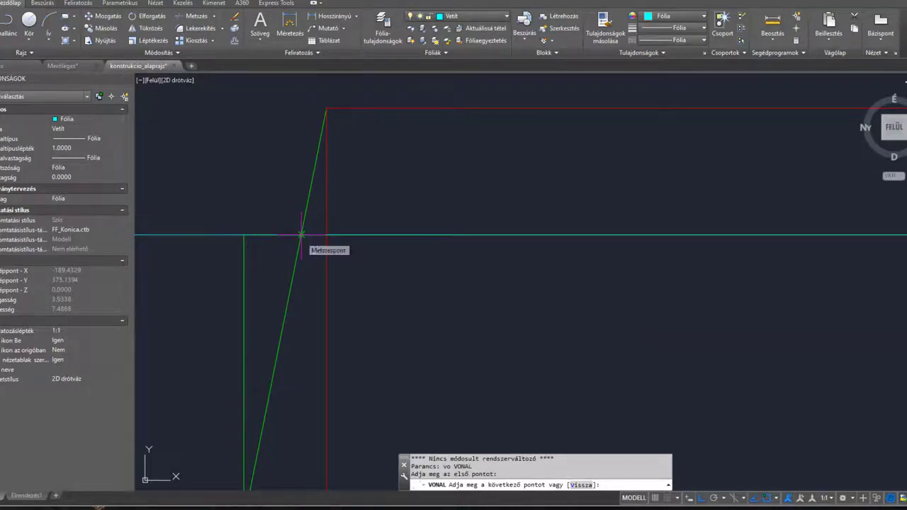
pyautogui.scroll(-6, 301, 235)
pyautogui.scroll(-5, 307, 323)
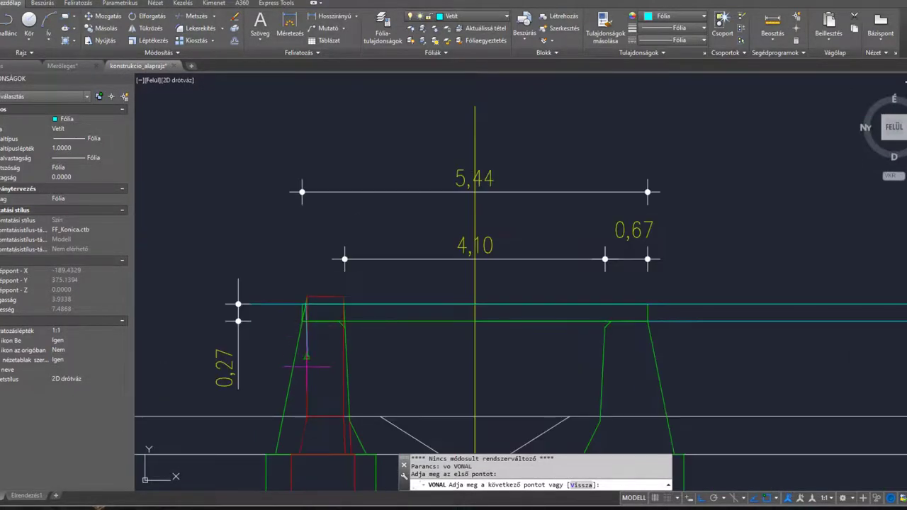
pyautogui.moveTo(307, 369); pyautogui.dragTo(317, 31, button='middle')
pyautogui.moveTo(309, 354); pyautogui.dragTo(303, 101, button='middle')
pyautogui.moveTo(312, 299); pyautogui.dragTo(312, 248, button='middle')
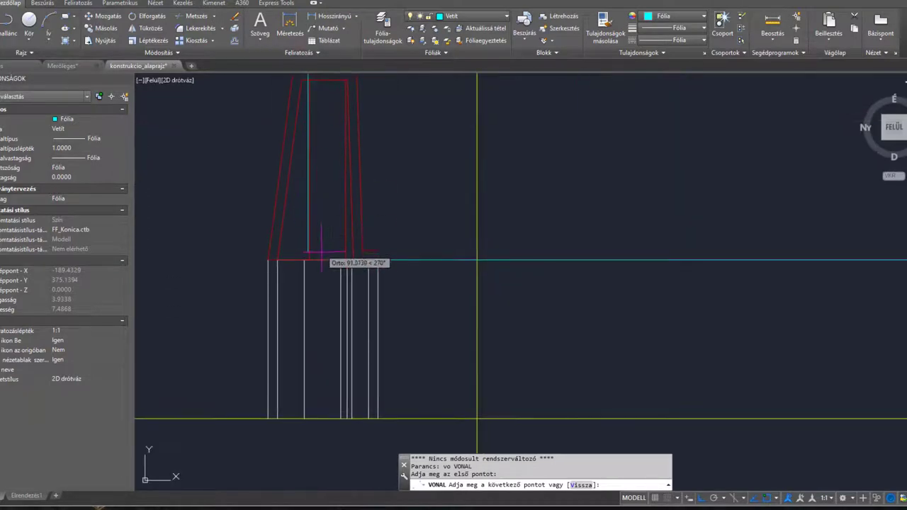
pyautogui.scroll(4, 311, 248)
pyautogui.press('Return')
# Draw a second vertical projection line from the wing wall's top left corner in the elevation down past the plan's lower red edge.
pyautogui.scroll(-5, 312, 241)
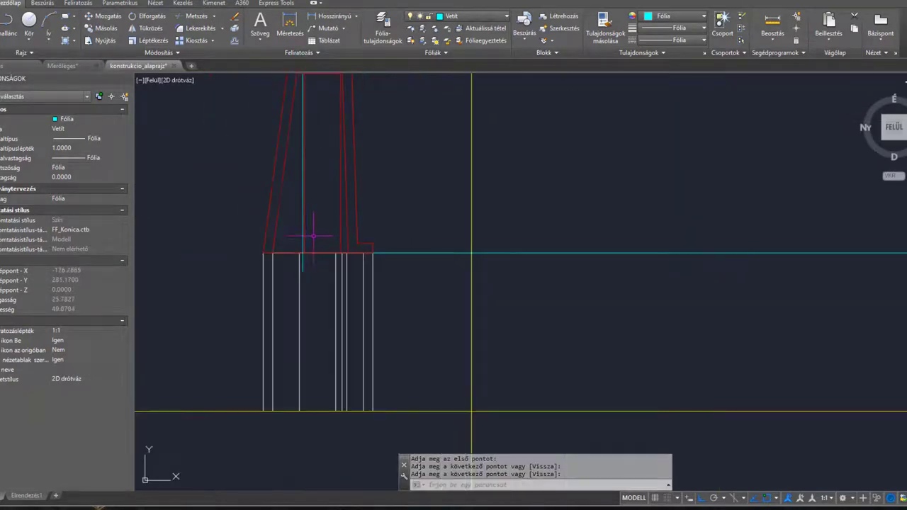
pyautogui.moveTo(330, 153); pyautogui.dragTo(309, 363, button='middle')
pyautogui.scroll(10, 306, 128)
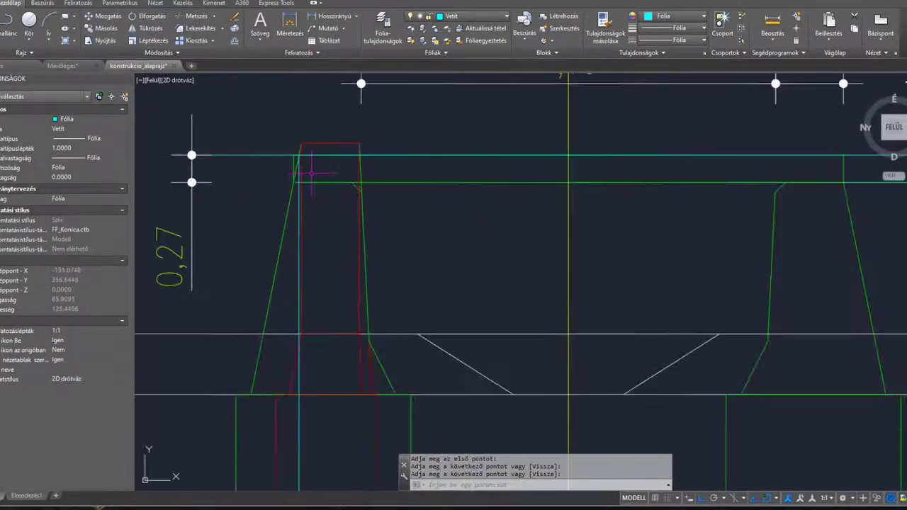
pyautogui.press('Return')
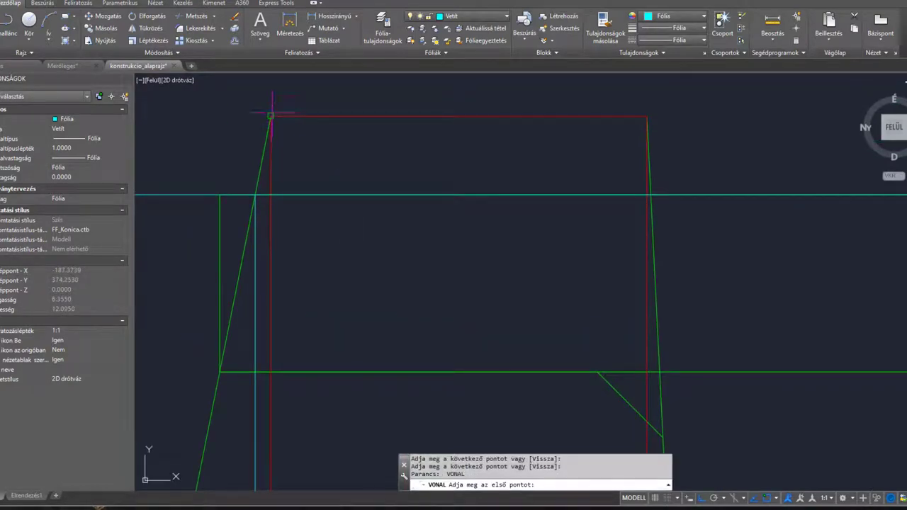
pyautogui.scroll(-3, 307, 269)
pyautogui.moveTo(319, 334); pyautogui.dragTo(301, 42, button='middle')
pyautogui.moveTo(322, 376); pyautogui.dragTo(309, 126, button='middle')
pyautogui.scroll(-1, 309, 126)
pyautogui.moveTo(283, 362); pyautogui.dragTo(315, 221, button='middle')
pyautogui.scroll(-4, 331, 334)
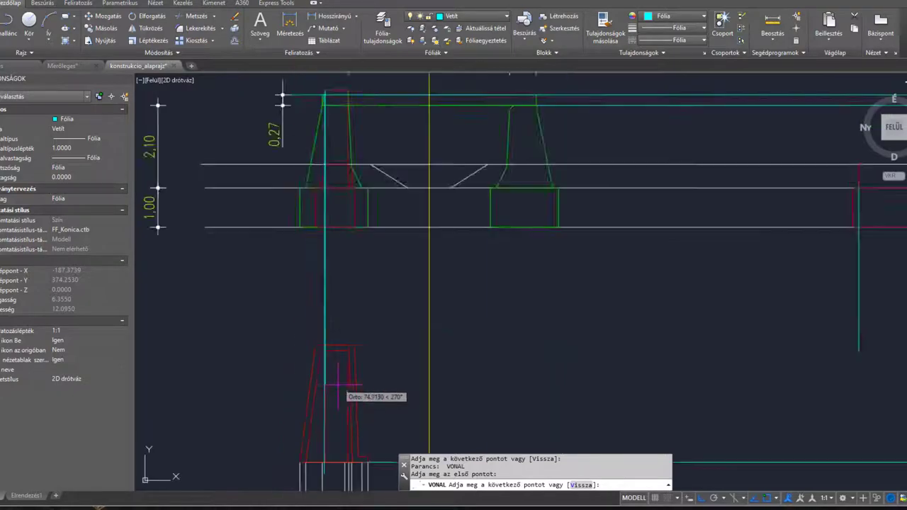
pyautogui.moveTo(326, 442); pyautogui.dragTo(314, 256, button='middle')
pyautogui.scroll(6, 315, 259)
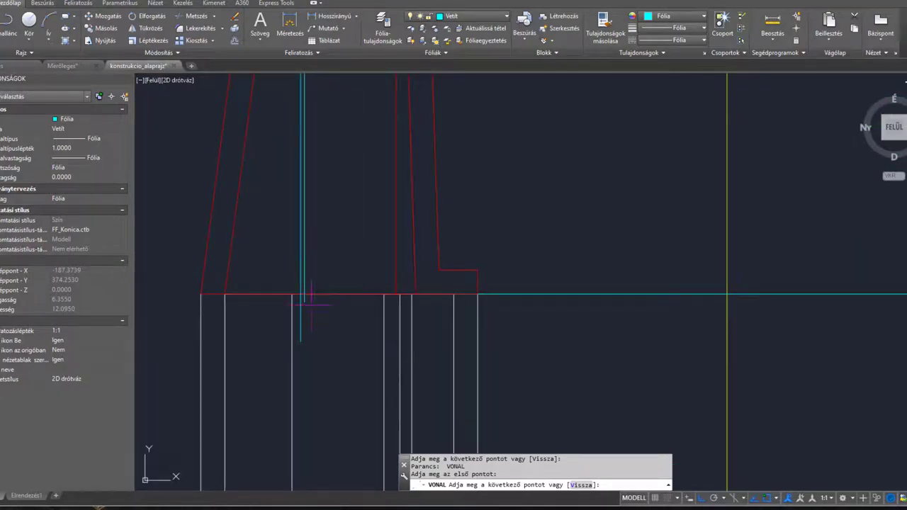
pyautogui.click(325, 341)
pyautogui.press('Return')
# Draw a vertical projection line from the wing wall's top right corner in the elevation down past the plan's lower red edge.
pyautogui.scroll(-5, 336, 230)
pyautogui.moveTo(354, 142); pyautogui.dragTo(361, 382, button='middle')
pyautogui.moveTo(349, 84); pyautogui.dragTo(317, 234, button='middle')
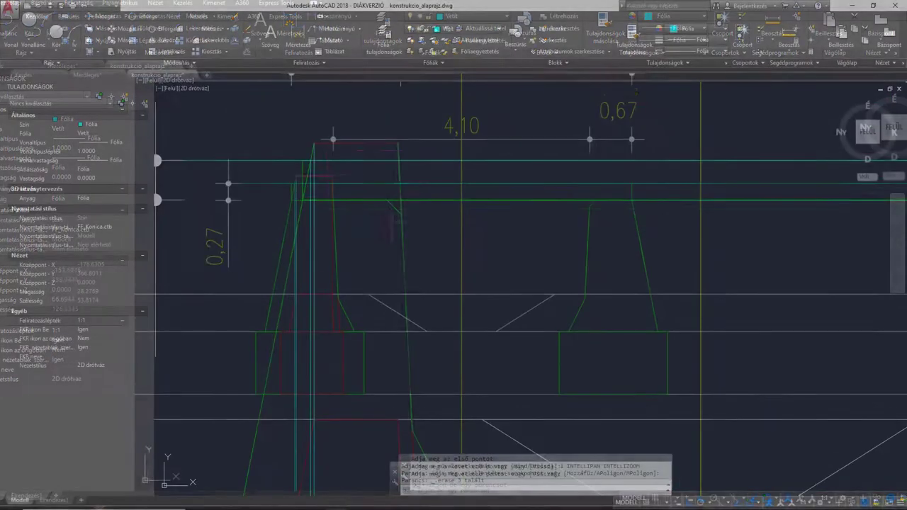
pyautogui.scroll(5, 389, 146)
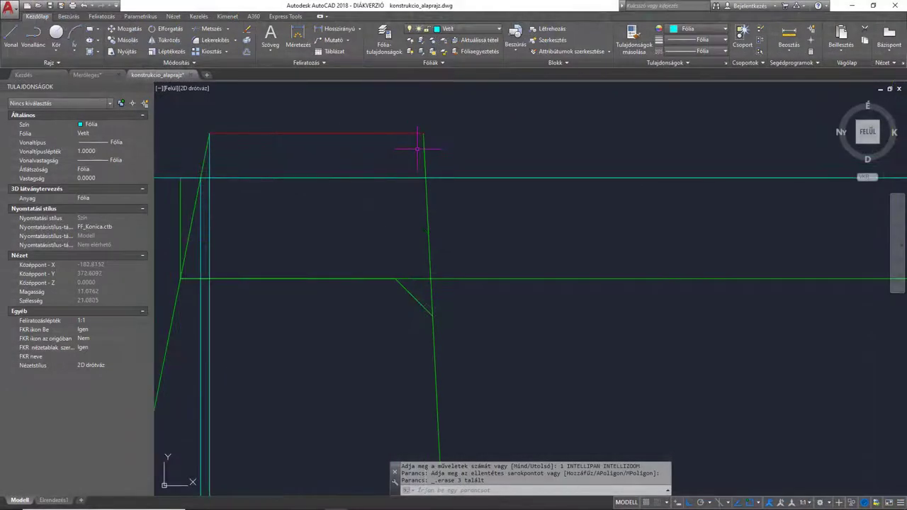
pyautogui.write('v')
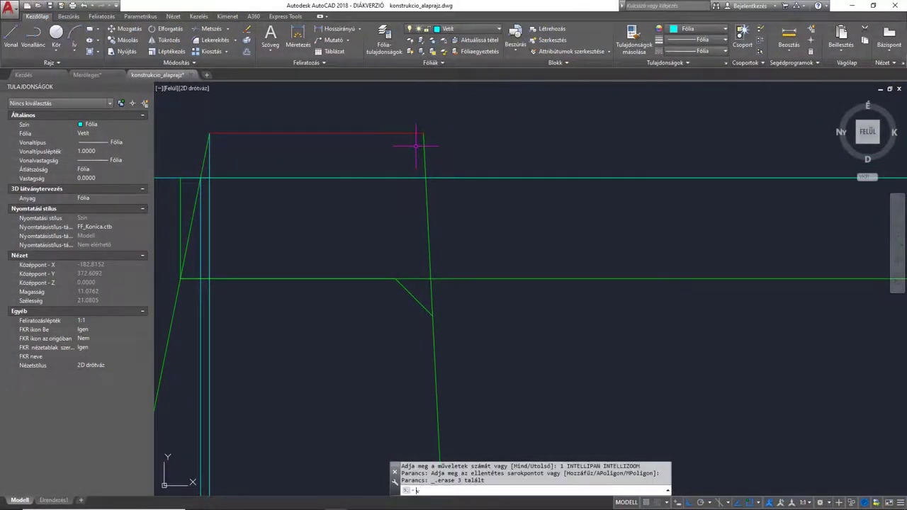
pyautogui.write('o')
pyautogui.press('Return')
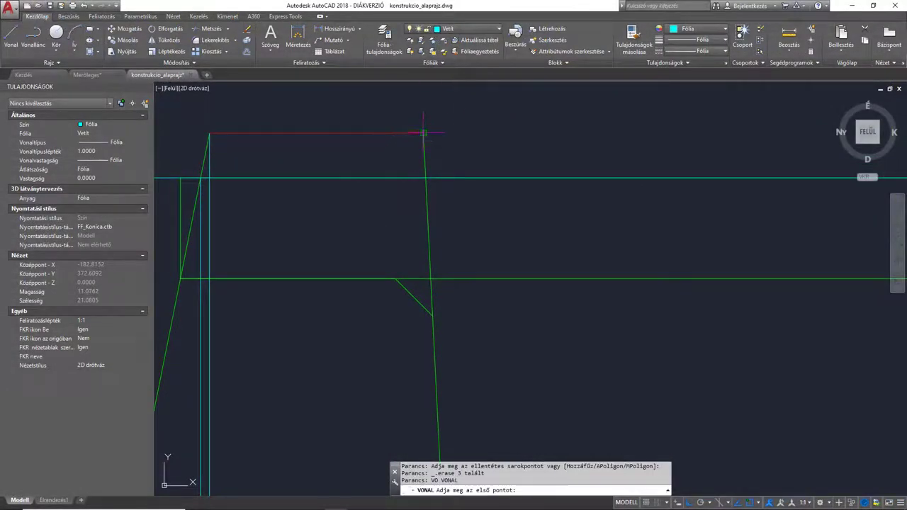
pyautogui.click(423, 133)
pyautogui.scroll(-2, 374, 270)
pyautogui.moveTo(383, 435)
pyautogui.mouseDown(button='middle')
pyautogui.moveTo(380, 390)
pyautogui.moveTo(415, 166)
pyautogui.mouseUp(button='middle')
pyautogui.scroll(-1, 414, 166)
pyautogui.scroll(2, 421, 274)
pyautogui.scroll(-3, 409, 389)
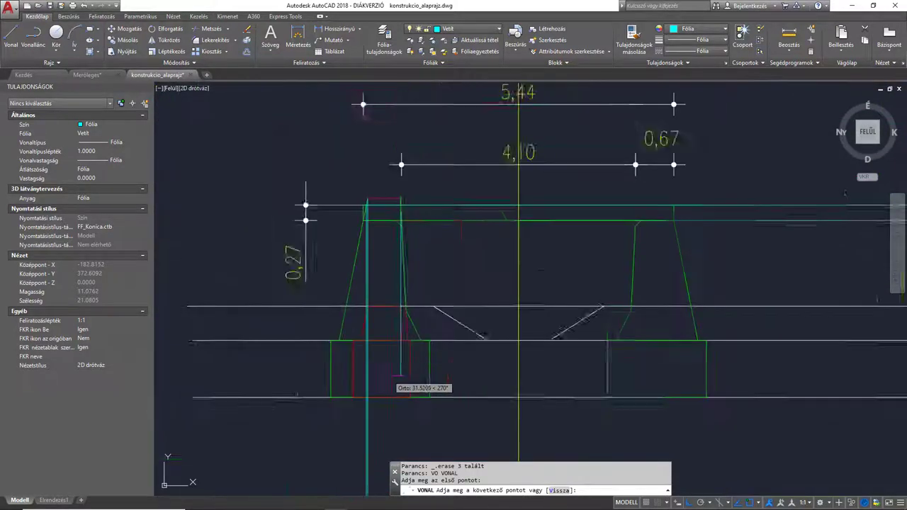
pyautogui.scroll(6, 401, 283)
pyautogui.scroll(4, 415, 267)
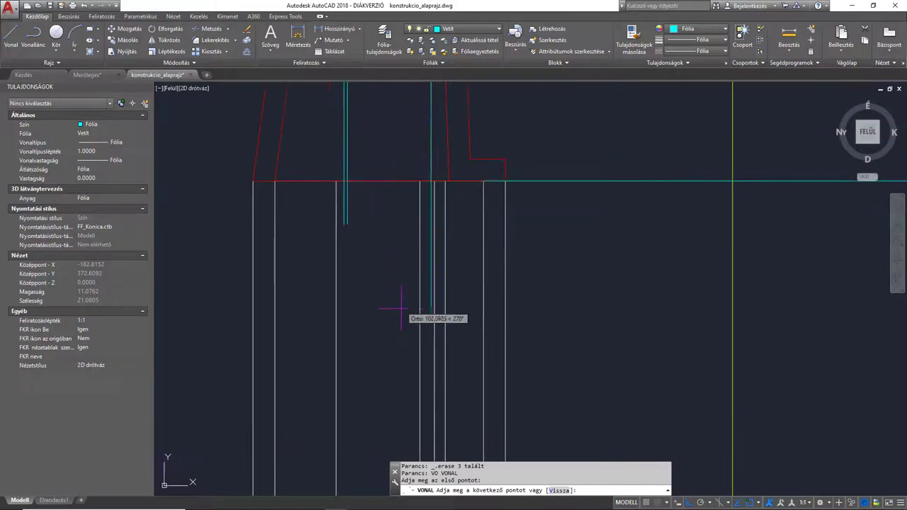
pyautogui.scroll(-3, 411, 283)
pyautogui.scroll(6, 418, 184)
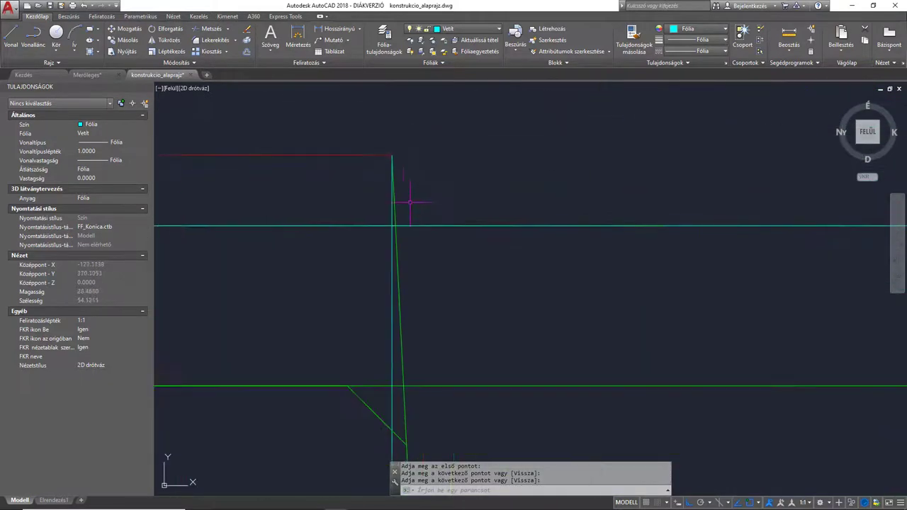
# Draw a vertical projection line from the right slanted edge's intersection with the upper cyan line down past the plan's lower red edge.
pyautogui.press('Return')
pyautogui.press('Return')
pyautogui.scroll(-4, 387, 237)
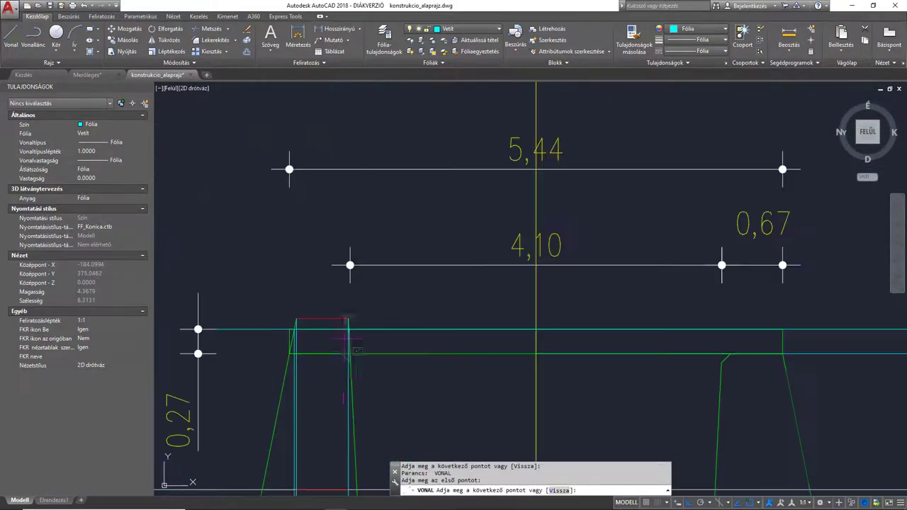
pyautogui.scroll(6, 393, 212)
pyautogui.scroll(-4, 400, 177)
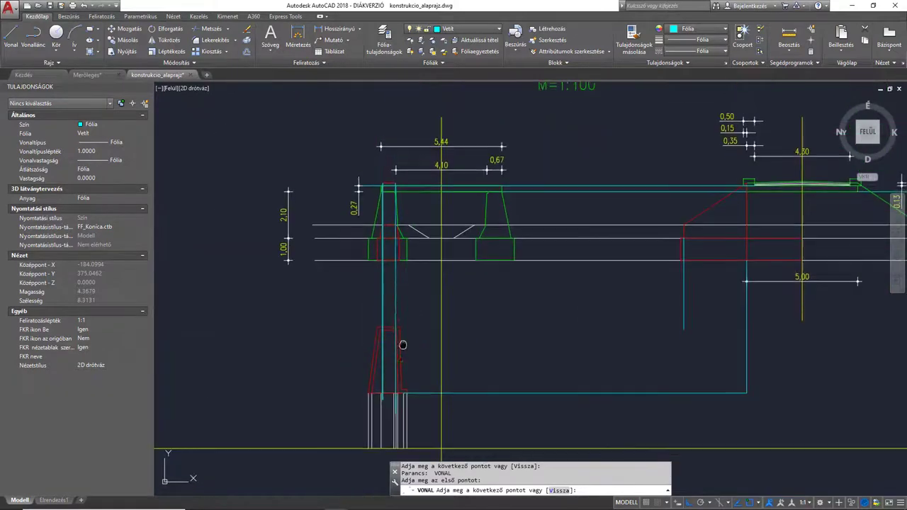
pyautogui.scroll(6, 404, 173)
pyautogui.click(447, 301)
pyautogui.press('Return')
# Try a marker circle of radius 0.1 at the left slanted edge's intersection with the upper cyan line, and erase it.
pyautogui.moveTo(423, 140); pyautogui.dragTo(425, 418, button='middle')
pyautogui.moveTo(388, 135); pyautogui.dragTo(409, 319, button='middle')
pyautogui.scroll(6, 367, 152)
pyautogui.moveTo(386, 150)
pyautogui.mouseDown(button='middle')
pyautogui.moveTo(400, 151)
pyautogui.moveTo(362, 214)
pyautogui.moveTo(348, 186)
pyautogui.mouseUp(button='middle')
pyautogui.scroll(2, 356, 183)
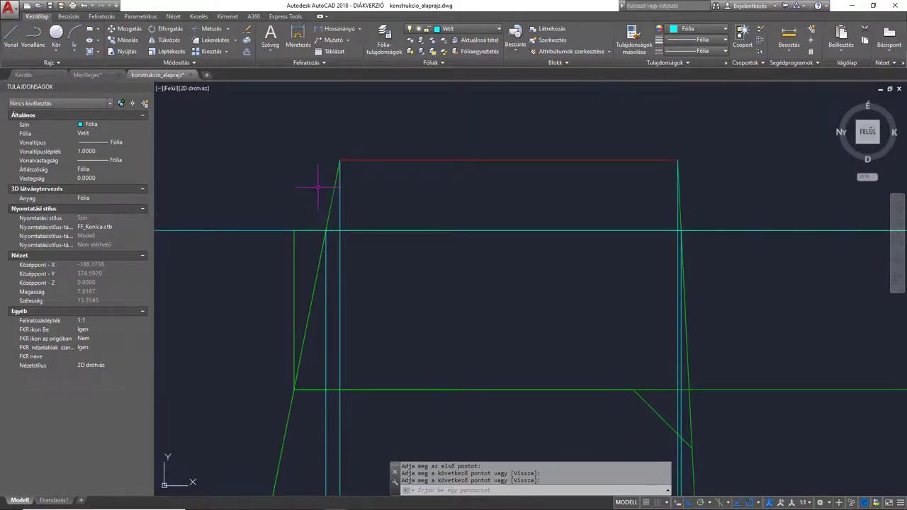
pyautogui.write('k')
pyautogui.press('Return')
pyautogui.scroll(3, 319, 218)
pyautogui.click(340, 254)
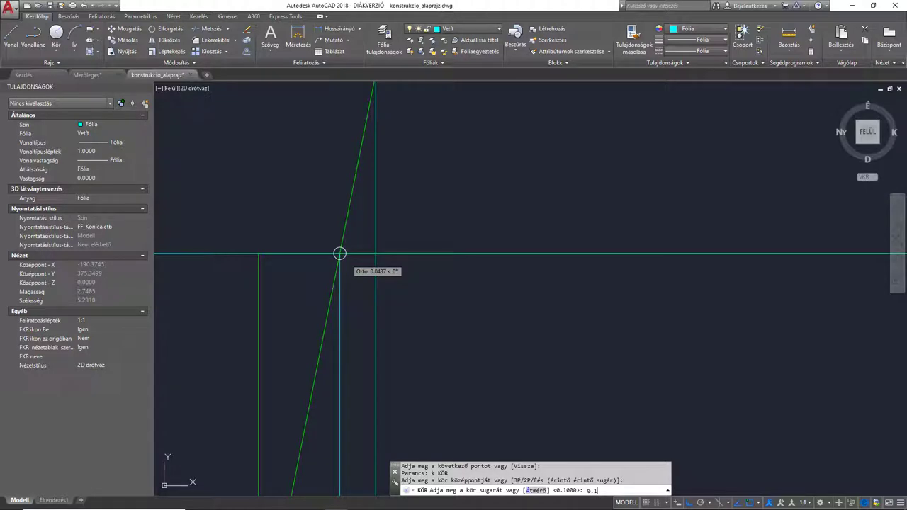
pyautogui.write('0.1')
pyautogui.press('Return')
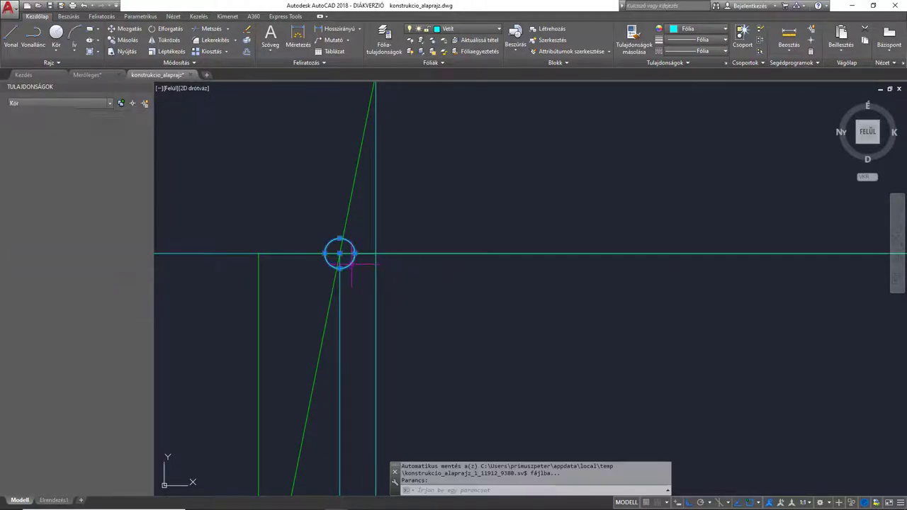
pyautogui.click(350, 264)
pyautogui.press('Delete')
# Draw a marker circle of radius 0.05 at the left slanted edge's intersection with the upper cyan line and copy it with a base point.
pyautogui.write('k')
pyautogui.press('Return')
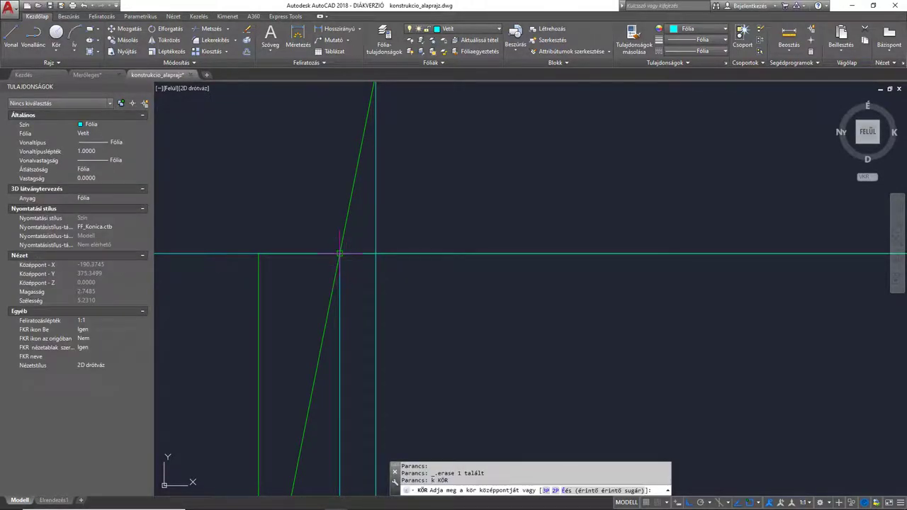
pyautogui.click(339, 253)
pyautogui.write('0.05')
pyautogui.press('Return')
pyautogui.click(345, 259)
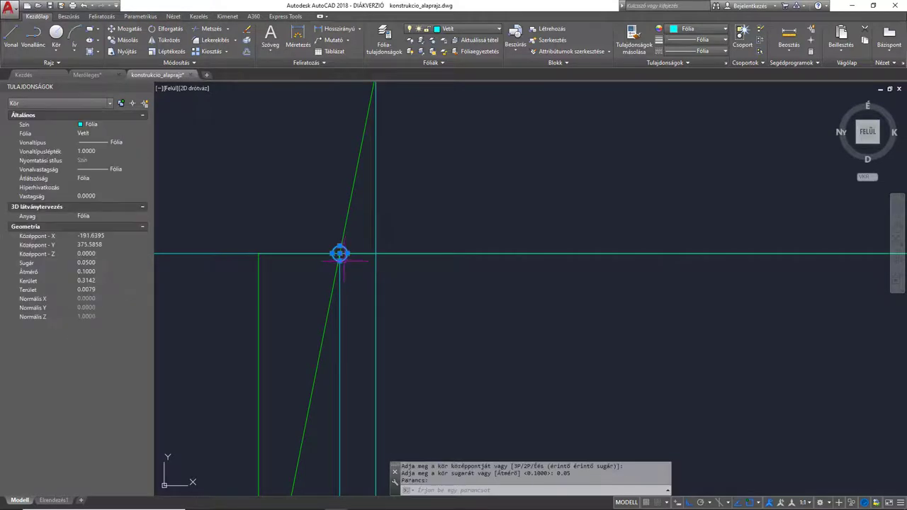
pyautogui.hotkey('ctrl', 'shift', 'c')
pyautogui.press('Escape')
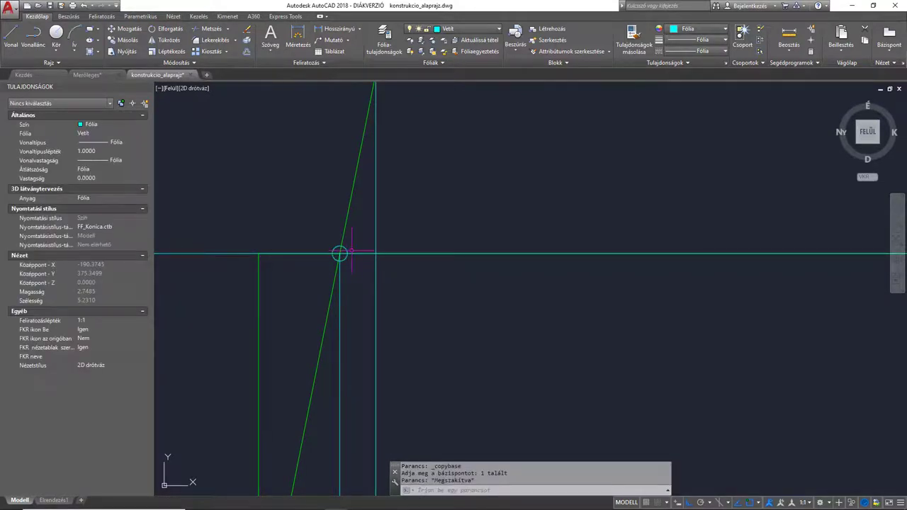
# Paste the marker circle onto the wing wall's top left corner in the elevation.
pyautogui.hotkey('ctrl', 'v')
pyautogui.moveTo(376, 106); pyautogui.dragTo(365, 181, button='middle')
pyautogui.click(364, 148)
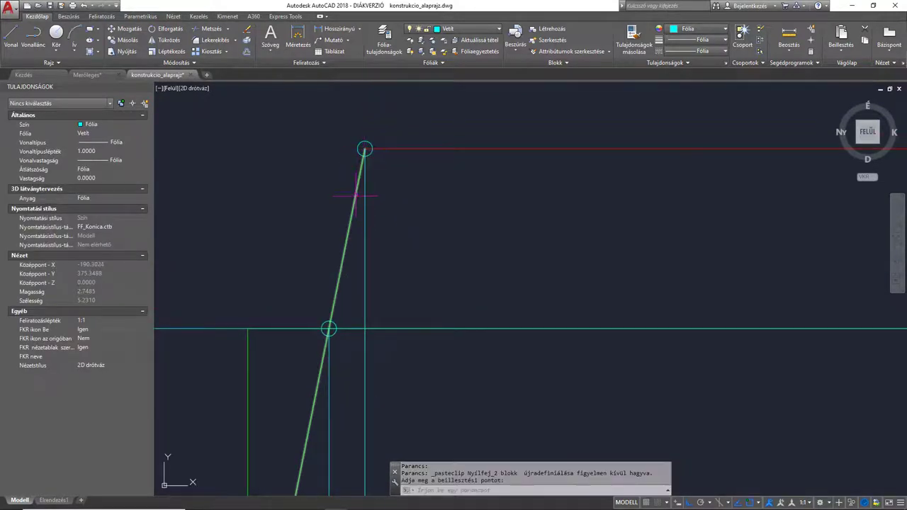
# Paste marker circles onto the wing wall's top right corner and the right slanted edge's intersection with the upper cyan line.
pyautogui.scroll(-2, 357, 181)
pyautogui.moveTo(509, 225); pyautogui.dragTo(405, 219, button='middle')
pyautogui.scroll(2, 577, 173)
pyautogui.hotkey('ctrl', 'b')
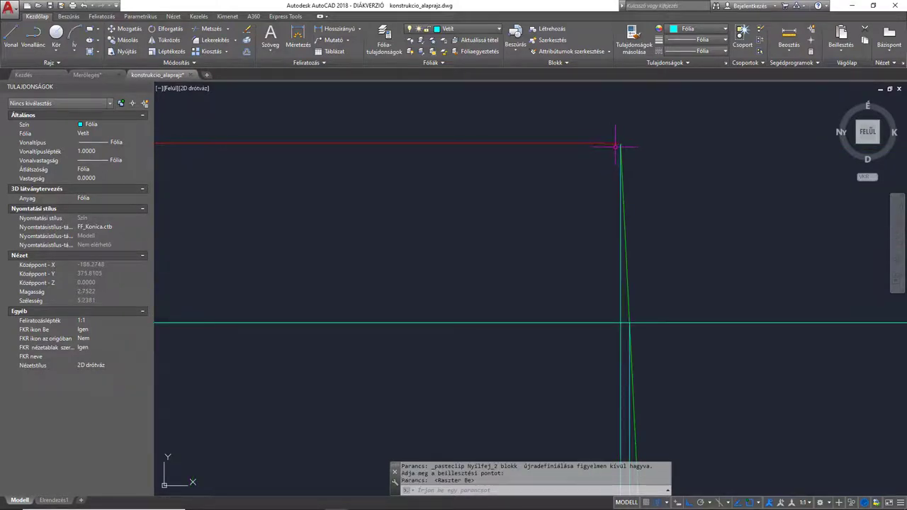
pyautogui.hotkey('ctrl', 'v')
pyautogui.moveTo(657, 507)
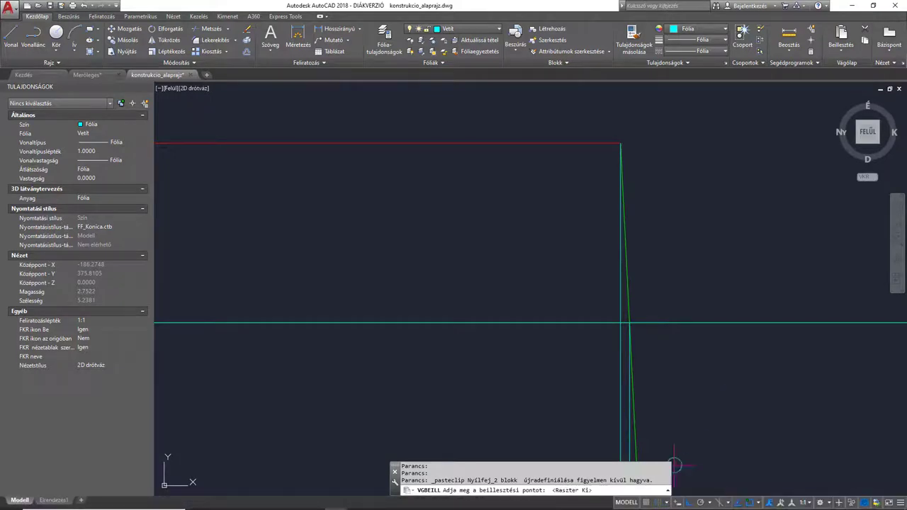
pyautogui.click(620, 142)
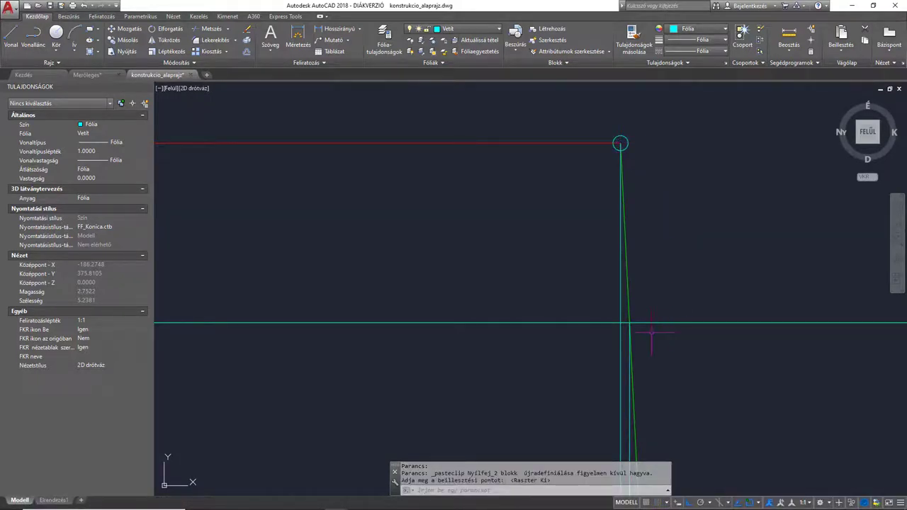
pyautogui.hotkey('ctrl', 'v')
pyautogui.click(622, 325)
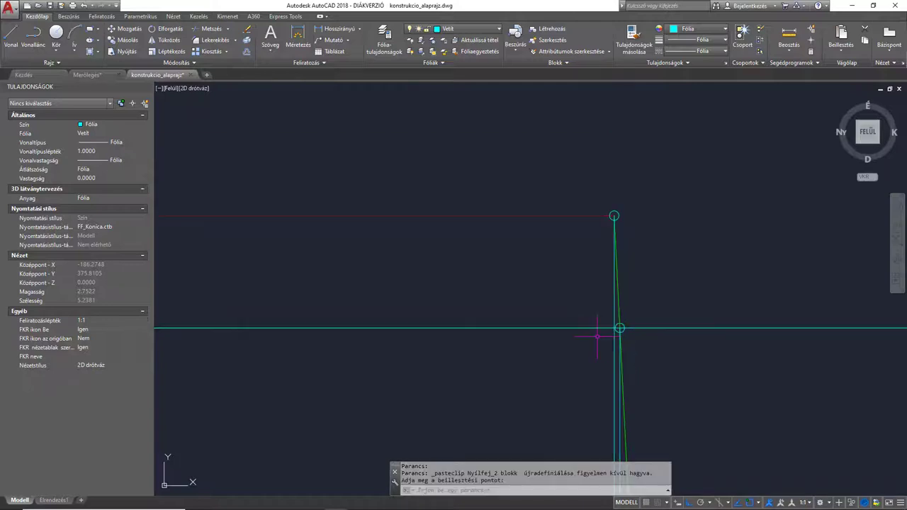
pyautogui.scroll(-3, 638, 281)
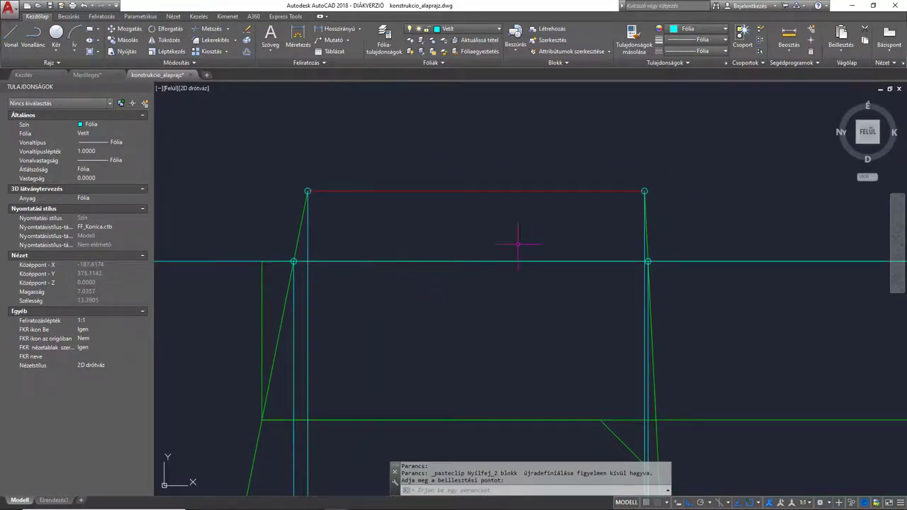
# Switch to the Merőleges model and examine from above where the wing wall's top surfaces meet the abutment.
pyautogui.click(86, 75)
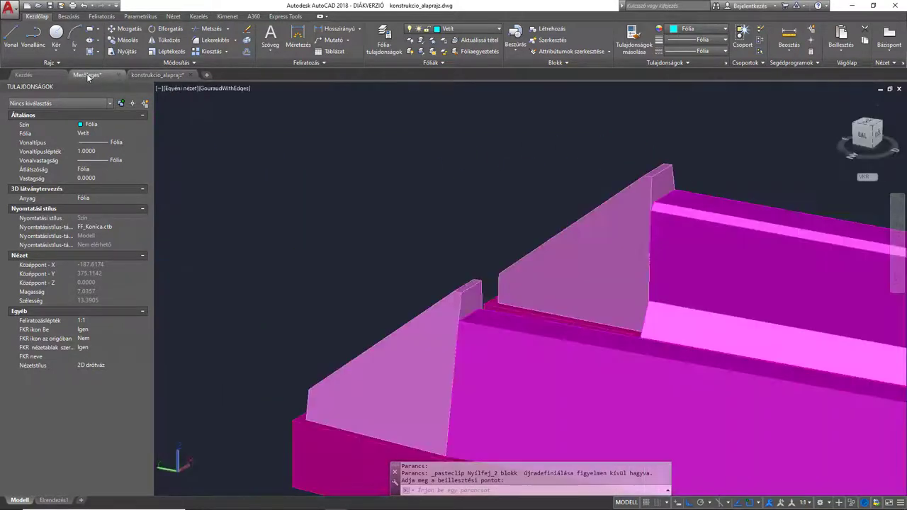
pyautogui.scroll(2, 546, 235)
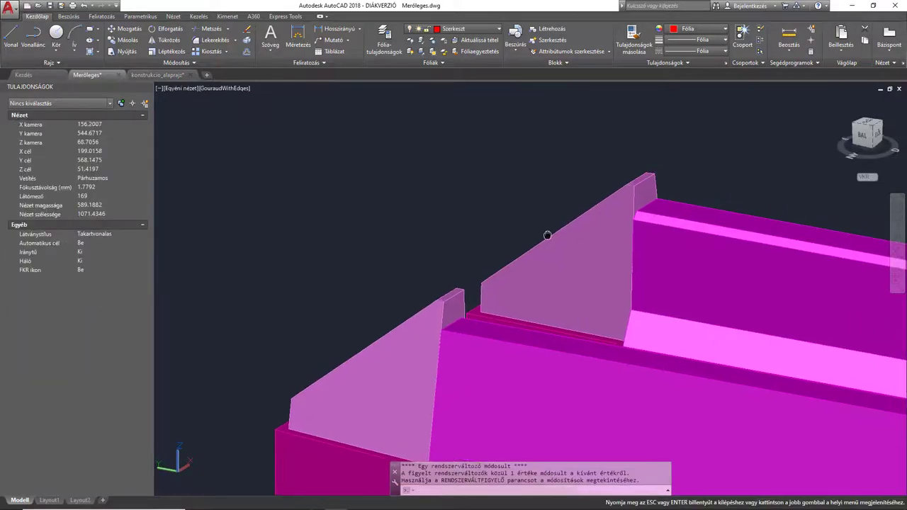
pyautogui.click(870, 125)
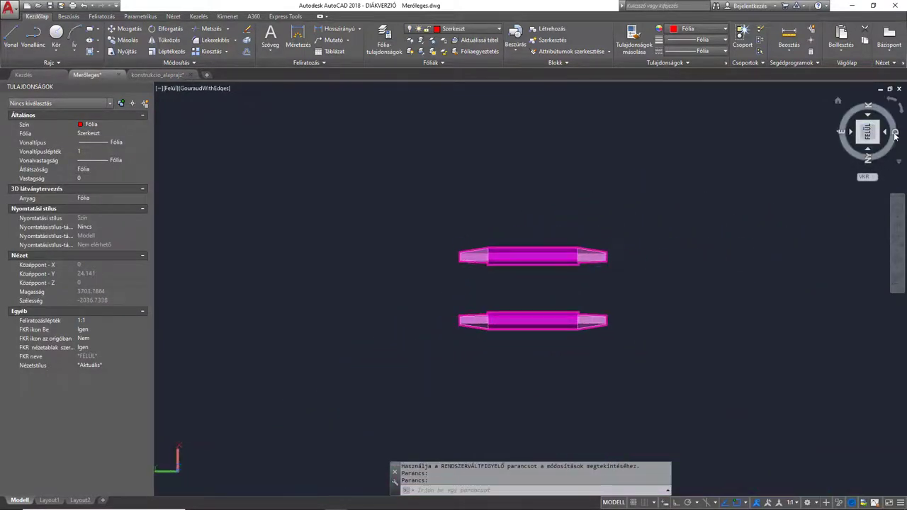
pyautogui.click(902, 108)
pyautogui.scroll(6, 475, 255)
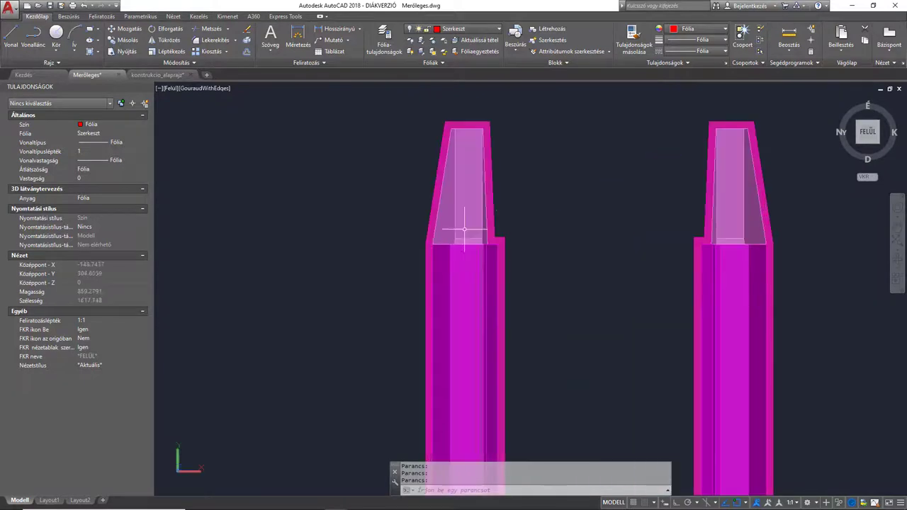
pyautogui.scroll(2, 369, 275)
pyautogui.scroll(3, 361, 263)
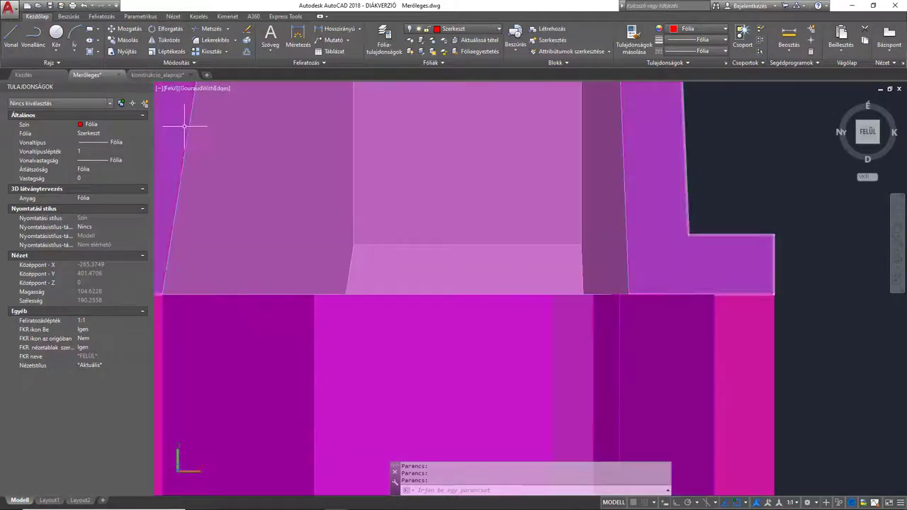
# In konstrukcio_alaprajz, paste marker circles in the side view where the red slope and the vertical red edge cross the upper cyan line.
pyautogui.click(155, 75)
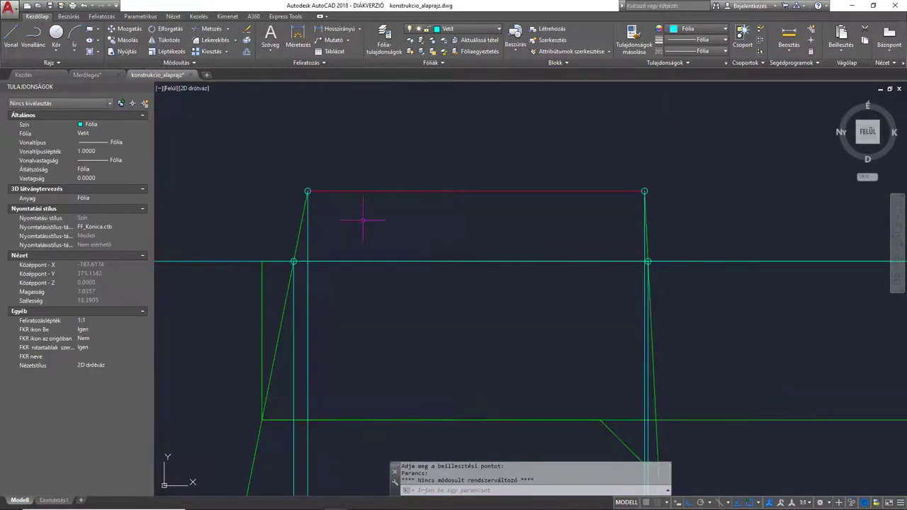
pyautogui.scroll(-4, 360, 223)
pyautogui.scroll(-10, 472, 217)
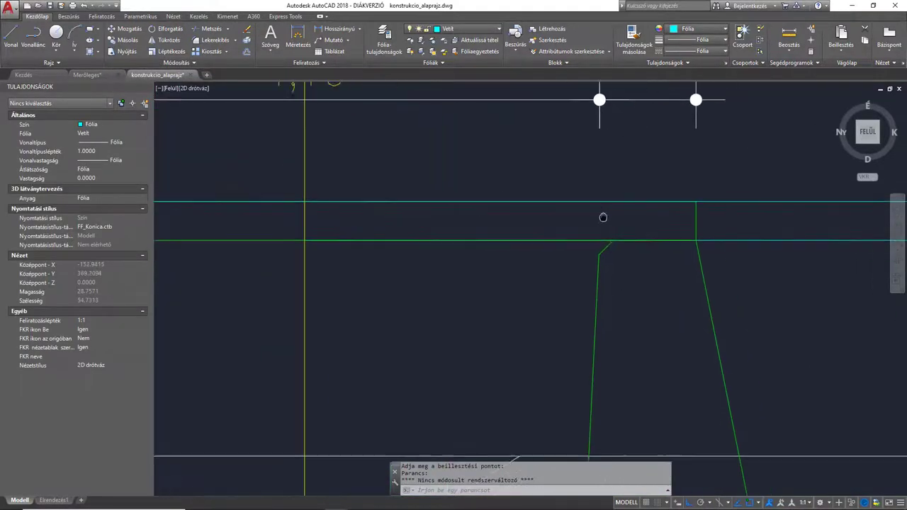
pyautogui.moveTo(654, 214); pyautogui.dragTo(350, 222, button='middle')
pyautogui.scroll(3, 446, 213)
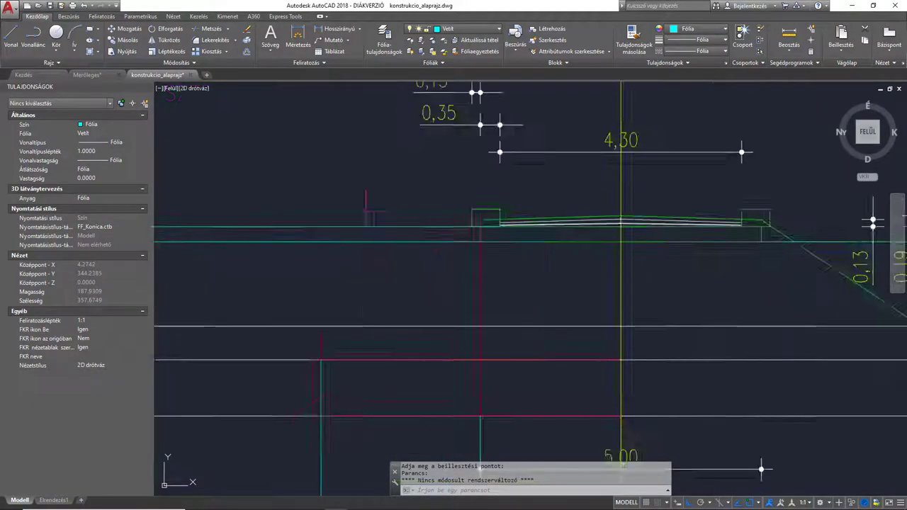
pyautogui.scroll(2, 560, 241)
pyautogui.moveTo(560, 241); pyautogui.dragTo(452, 232, button='middle')
pyautogui.scroll(2, 420, 231)
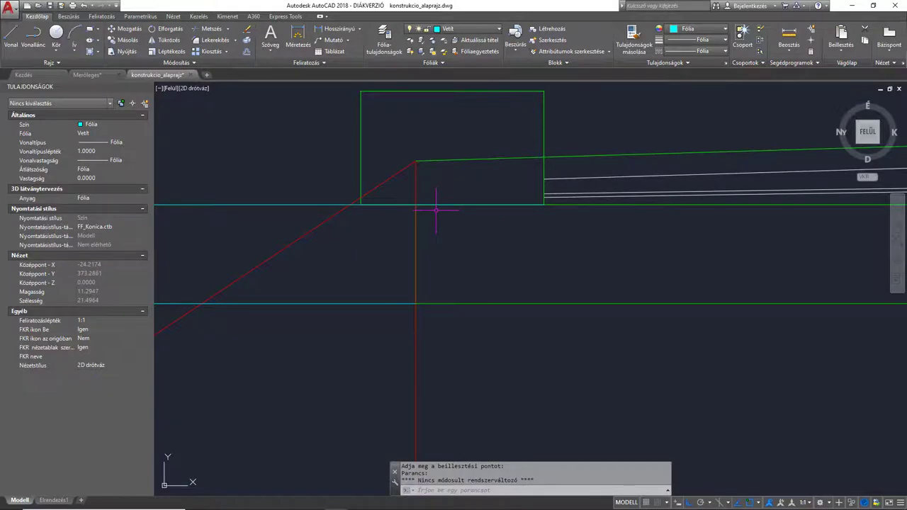
pyautogui.scroll(2, 356, 205)
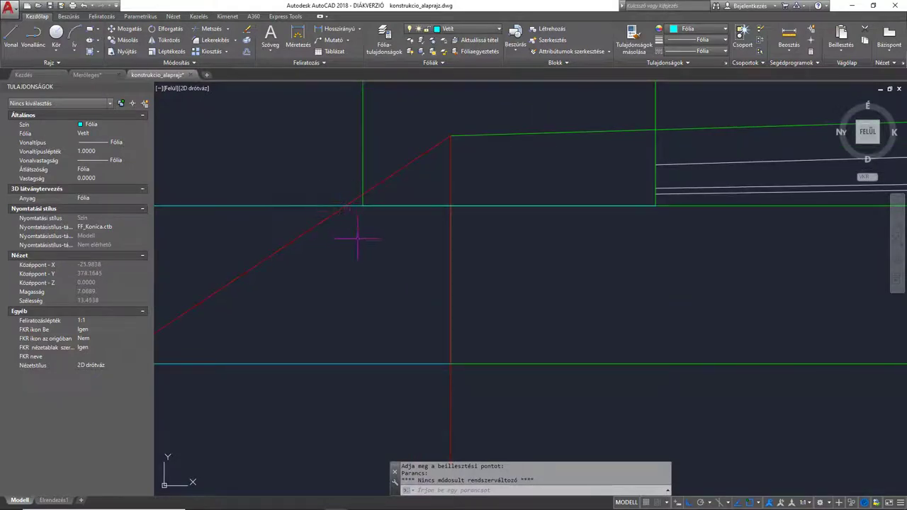
pyautogui.hotkey('ctrl', 'v')
pyautogui.click(451, 205)
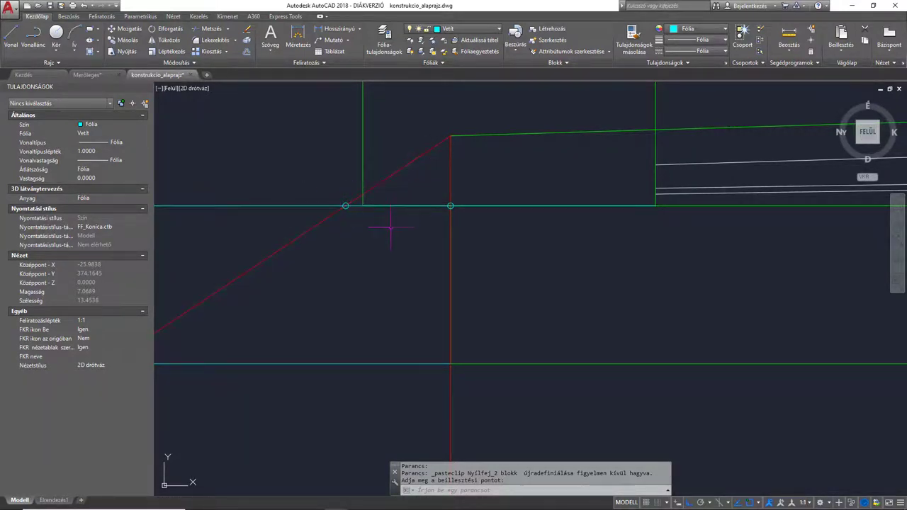
# Draw a vertical projection line from the marked slope intersection in the side view down to just above the horizontal cyan projection line.
pyautogui.scroll(-4, 390, 225)
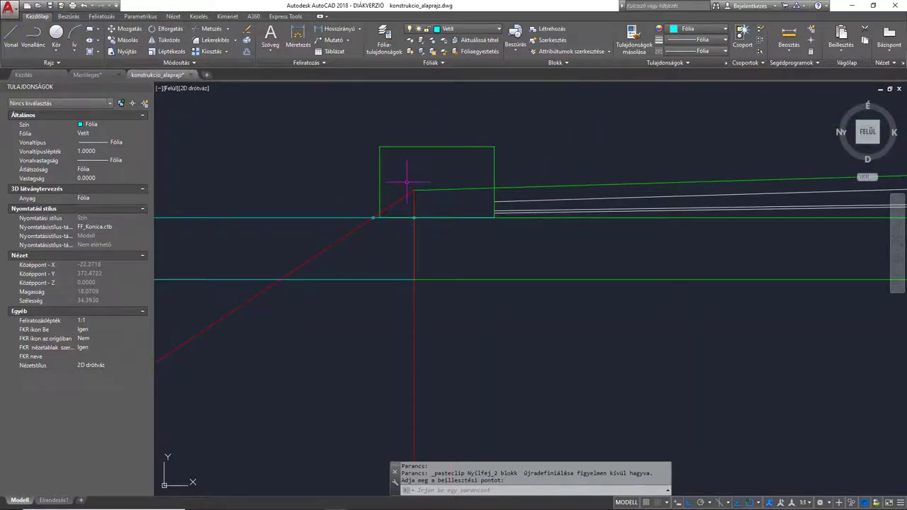
pyautogui.write('vo')
pyautogui.press('Return')
pyautogui.scroll(10, 376, 224)
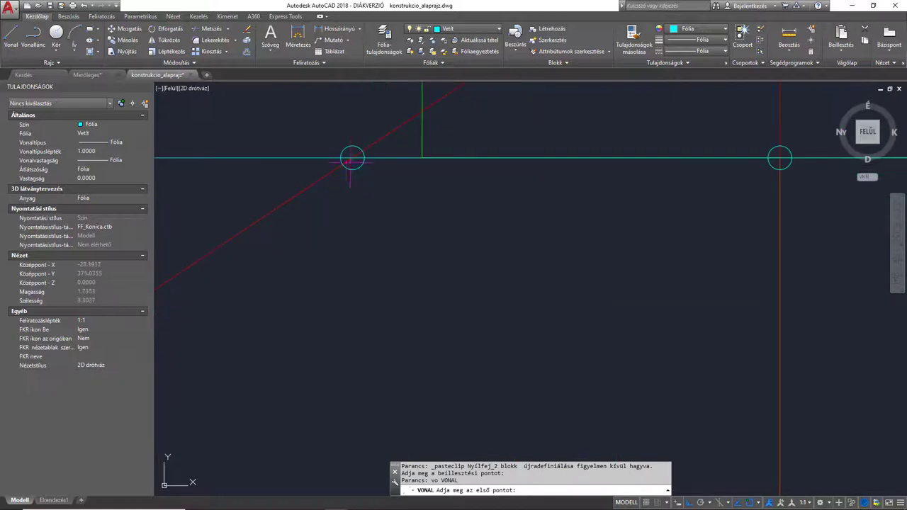
pyautogui.click(349, 160)
pyautogui.scroll(-8, 351, 161)
pyautogui.scroll(3, 364, 205)
pyautogui.moveTo(347, 319); pyautogui.dragTo(413, 131, button='middle')
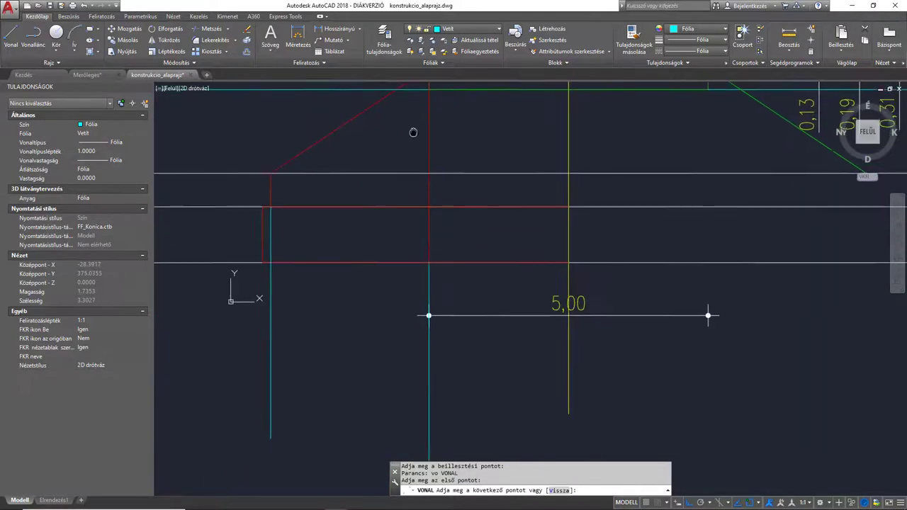
pyautogui.scroll(-4, 385, 259)
pyautogui.scroll(2, 452, 282)
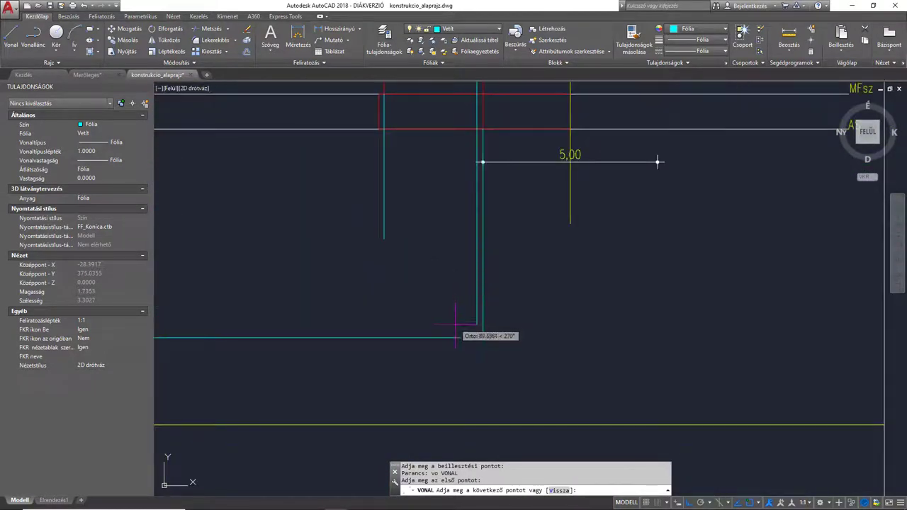
pyautogui.press('Escape')
# Draw a circle centred on the cyan projection lines' corner, with its radius reaching the new vertical line's extension on the horizontal line.
pyautogui.scroll(-12, 495, 344)
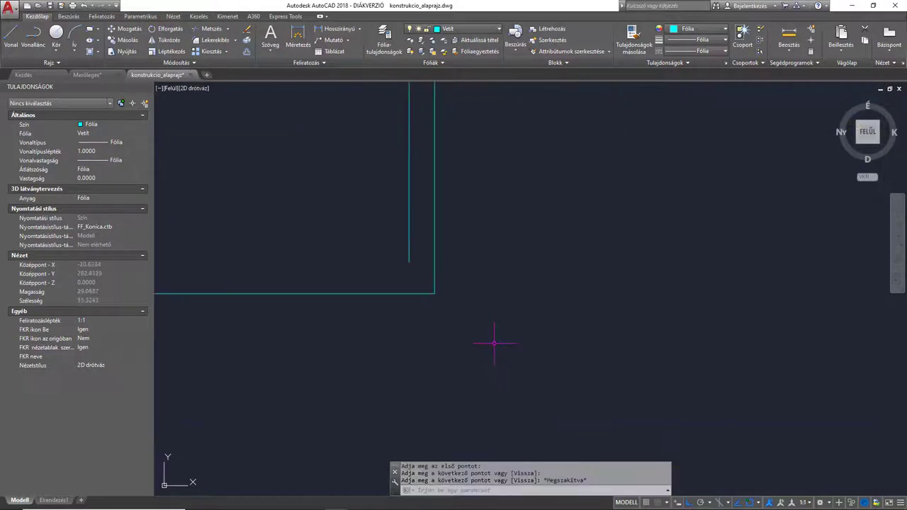
pyautogui.write('k')
pyautogui.press('Return')
pyautogui.click(435, 293)
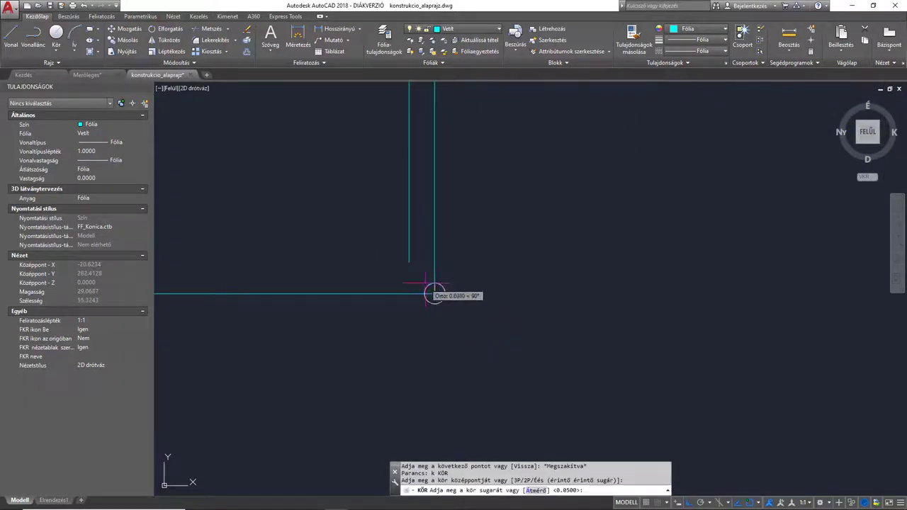
pyautogui.scroll(3, 431, 293)
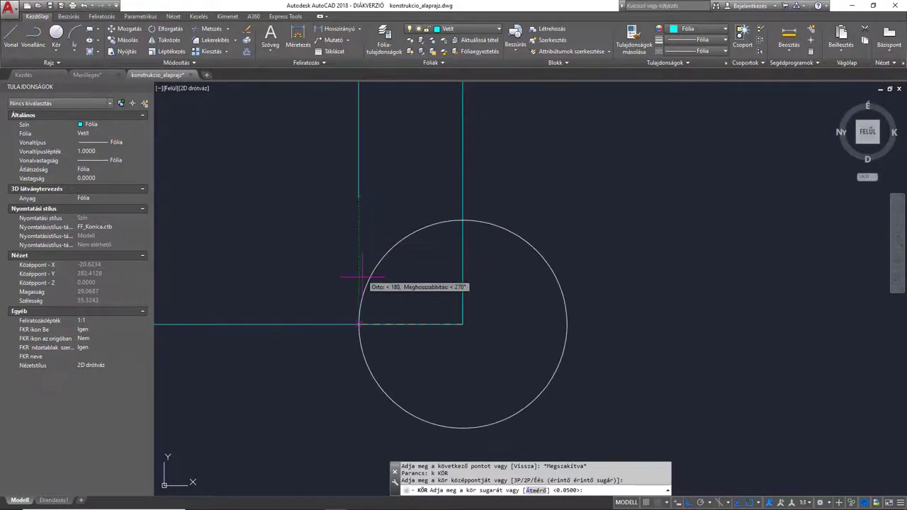
pyautogui.click(358, 325)
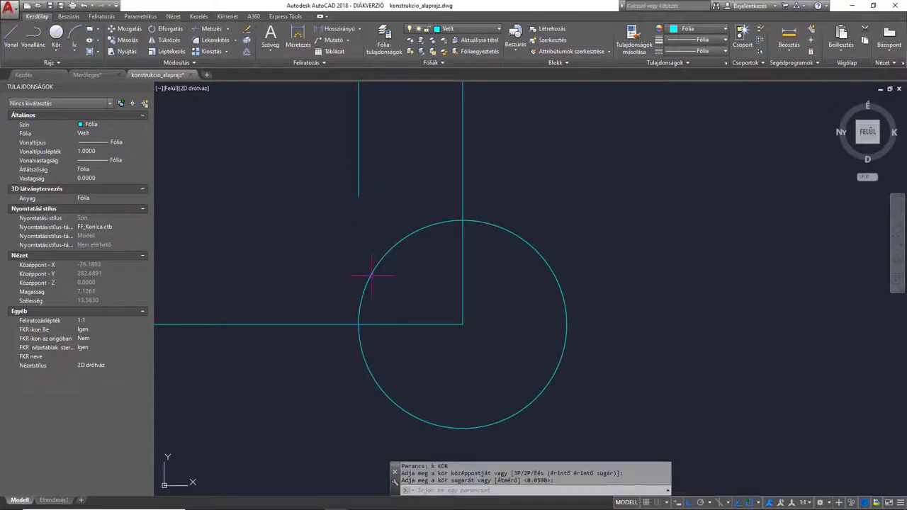
# Stretch the lower end of the new vertical projection line down to the level of the circle's top.
pyautogui.moveTo(380, 222); pyautogui.dragTo(376, 276, button='middle')
pyautogui.click(354, 239)
pyautogui.click(354, 252)
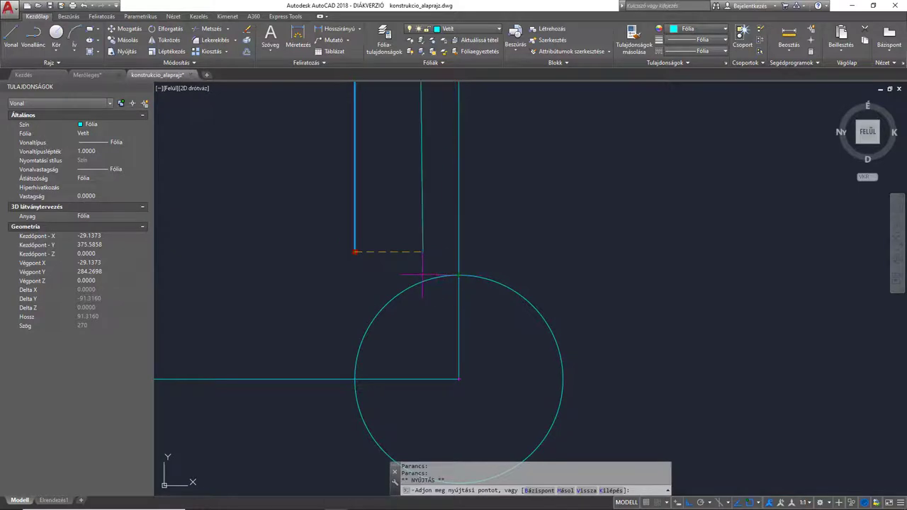
pyautogui.press('Escape')
pyautogui.press('Escape')
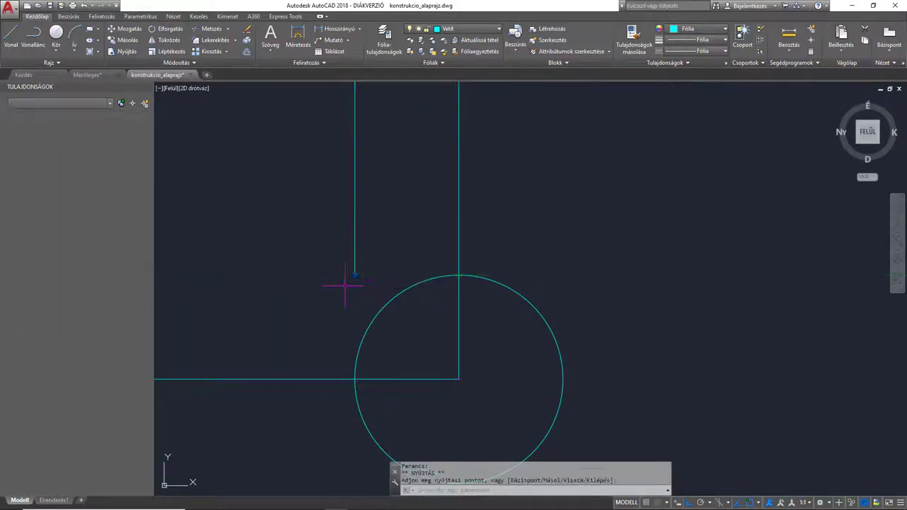
pyautogui.moveTo(344, 284); pyautogui.dragTo(422, 285, button='middle')
pyautogui.write('vo')
pyautogui.press('Return')
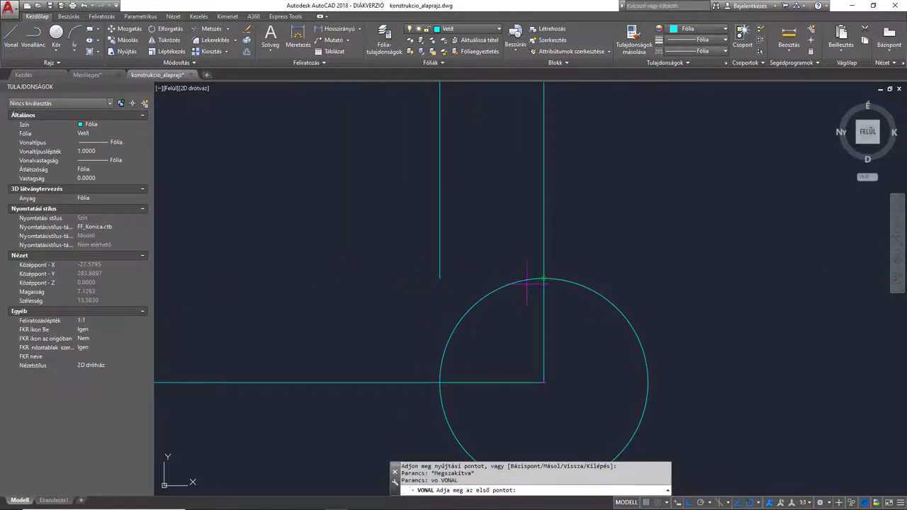
pyautogui.click(544, 278)
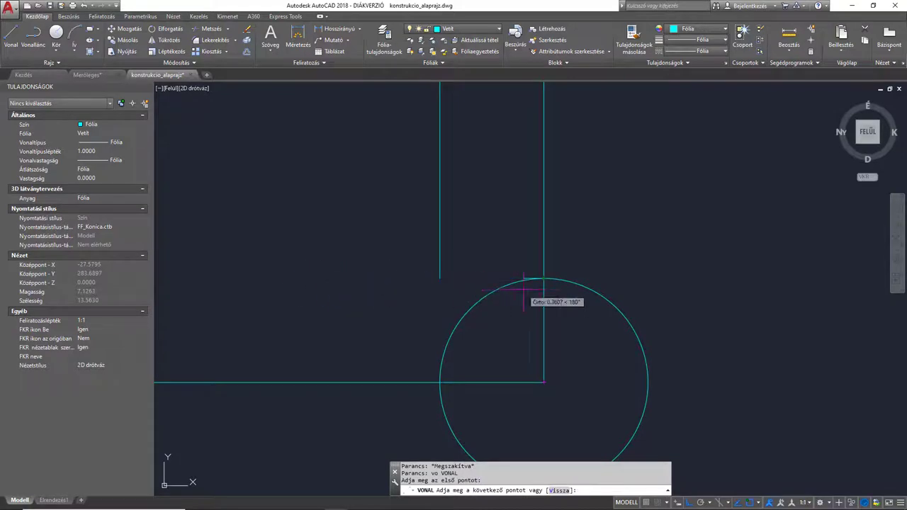
pyautogui.press('Escape')
# Draw a horizontal projection line about 187 units long from the new vertical projection line's lower end across the plan's wing wall.
pyautogui.press('Return')
pyautogui.click(440, 278)
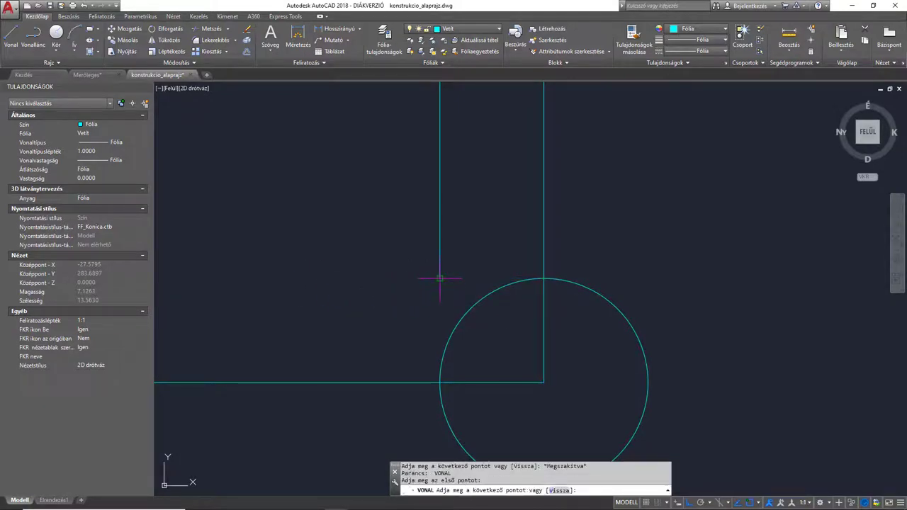
pyautogui.scroll(-3, 314, 279)
pyautogui.moveTo(314, 279); pyautogui.dragTo(526, 294, button='middle')
pyautogui.scroll(-5, 415, 279)
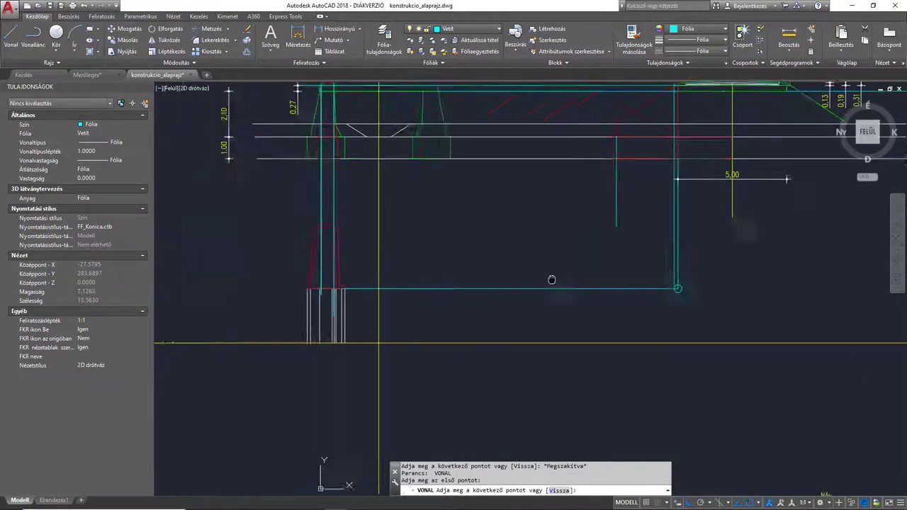
pyautogui.moveTo(209, 278); pyautogui.dragTo(324, 287, button='middle')
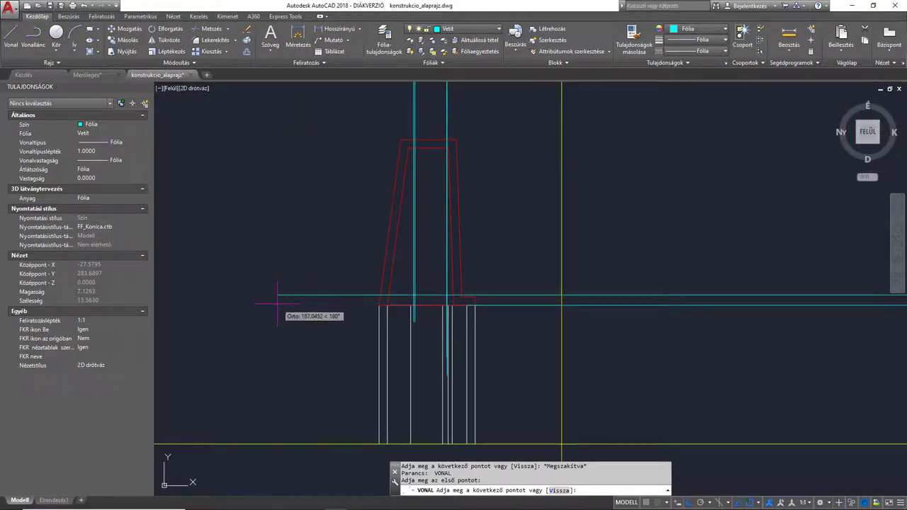
pyautogui.press('Escape')
# On layer Szárnyfal, draw the left slanted edge from the plan's lower red line up to the new horizontal projection line's intersection.
pyautogui.scroll(2, 467, 284)
pyautogui.scroll(3, 411, 286)
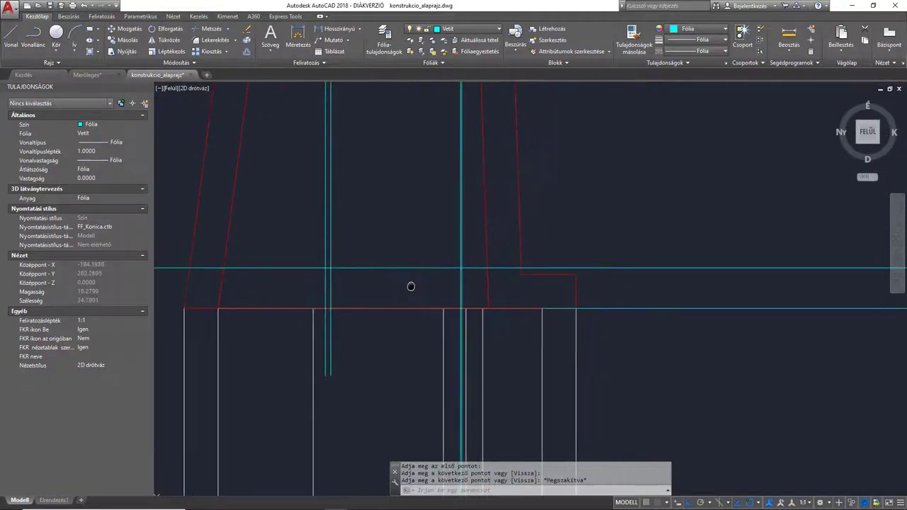
pyautogui.moveTo(405, 278); pyautogui.dragTo(377, 270, button='middle')
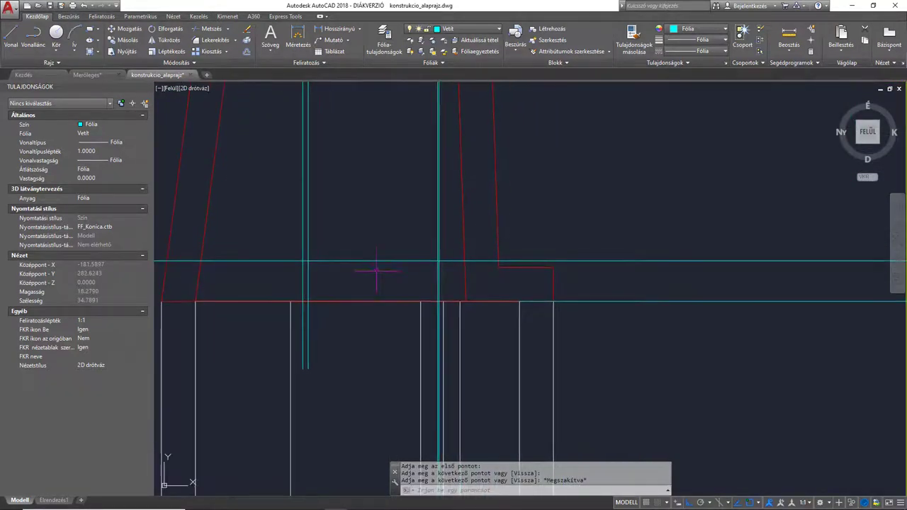
pyautogui.click(465, 32)
pyautogui.click(455, 98)
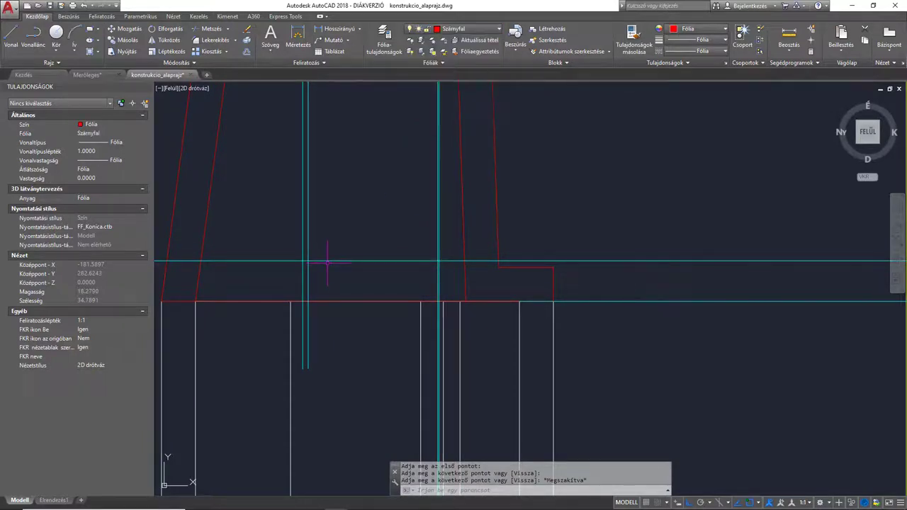
pyautogui.write('vo')
pyautogui.press('Return')
pyautogui.scroll(6, 308, 287)
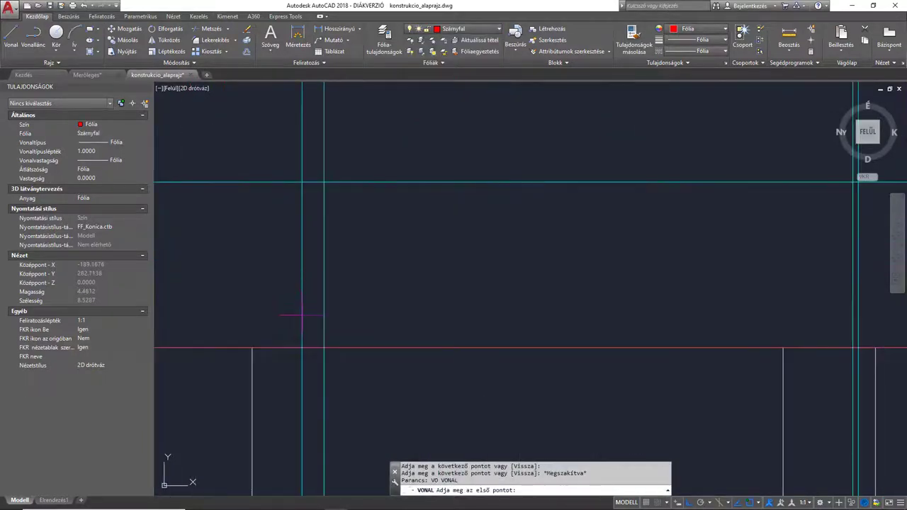
pyautogui.click(301, 347)
pyautogui.click(323, 182)
pyautogui.scroll(-8, 324, 182)
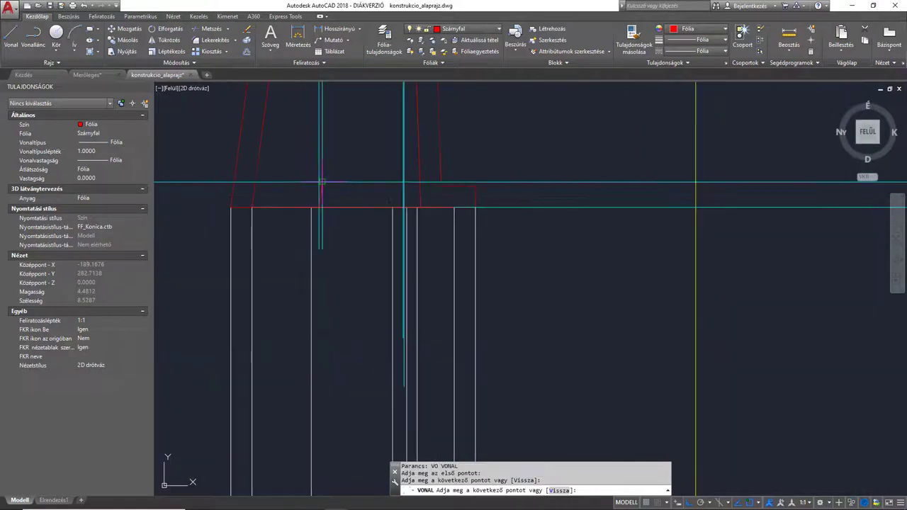
pyautogui.press('Return')
# Draw the right slanted edge between the paired vertical projection lines, from the lower red line up to the new horizontal projection line.
pyautogui.scroll(2, 407, 192)
pyautogui.scroll(6, 400, 212)
pyautogui.press('Return')
pyautogui.click(391, 270)
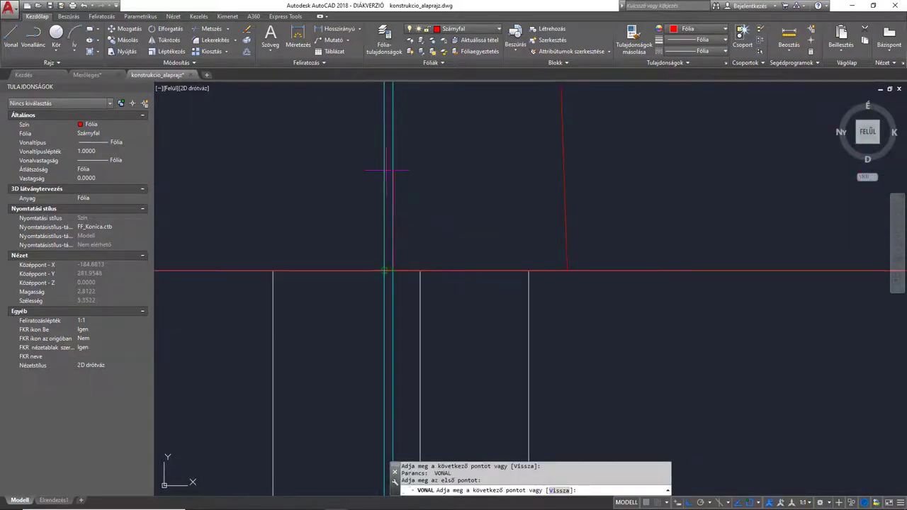
pyautogui.scroll(4, 397, 255)
pyautogui.click(403, 131)
pyautogui.scroll(-2, 403, 138)
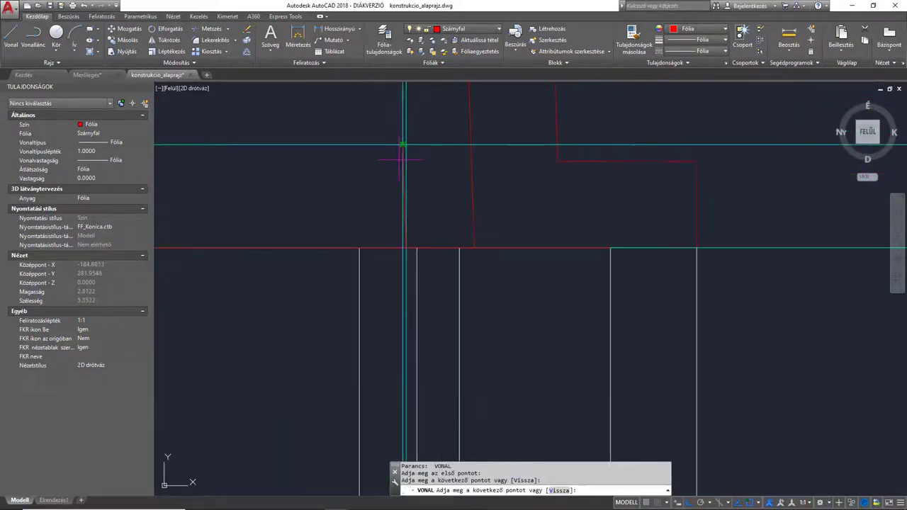
pyautogui.press('Return')
# Connect the upper ends of the two slanted edges with a horizontal line on the wing wall layer.
pyautogui.scroll(-2, 341, 213)
pyautogui.press('Return')
pyautogui.click(211, 241)
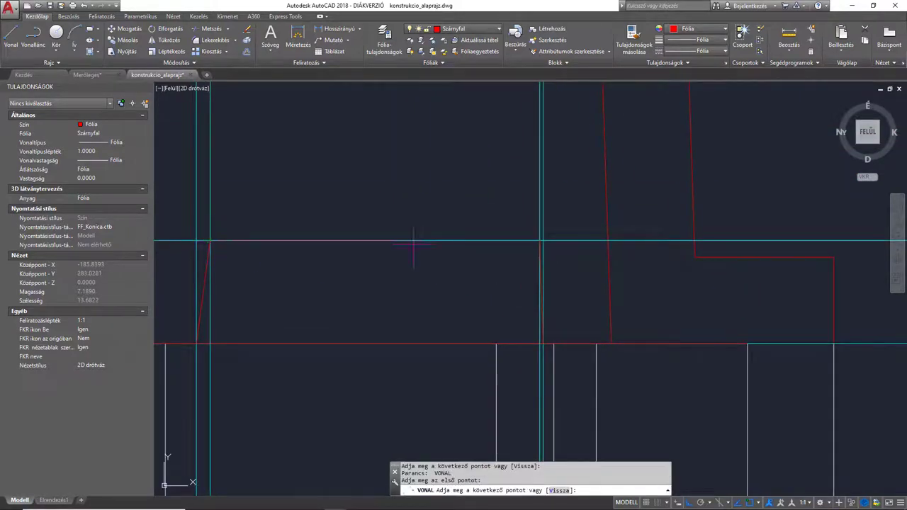
pyautogui.click(540, 241)
pyautogui.press('Return')
pyautogui.scroll(-2, 461, 262)
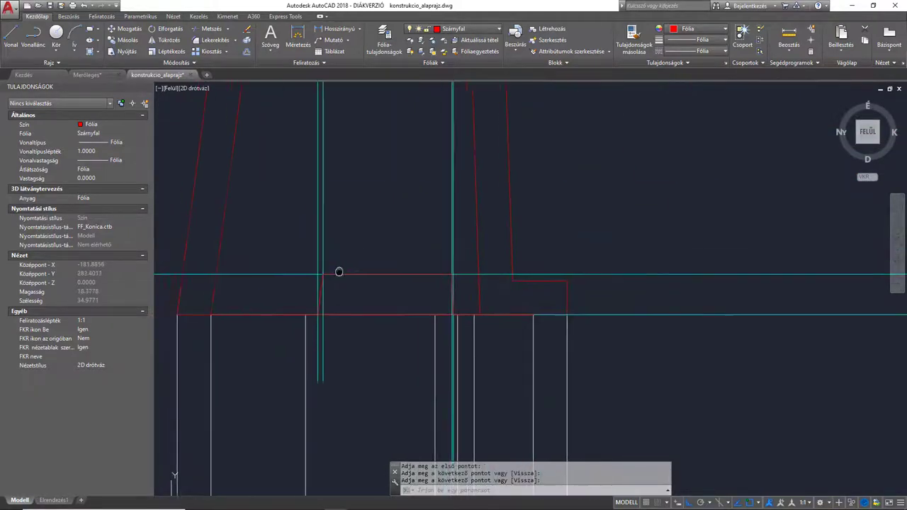
# Draw a vertical line from the left upper end of the slanted edges to the wing wall's inner far edge in plan.
pyautogui.press('Return')
pyautogui.click(338, 315)
pyautogui.scroll(3, 368, 234)
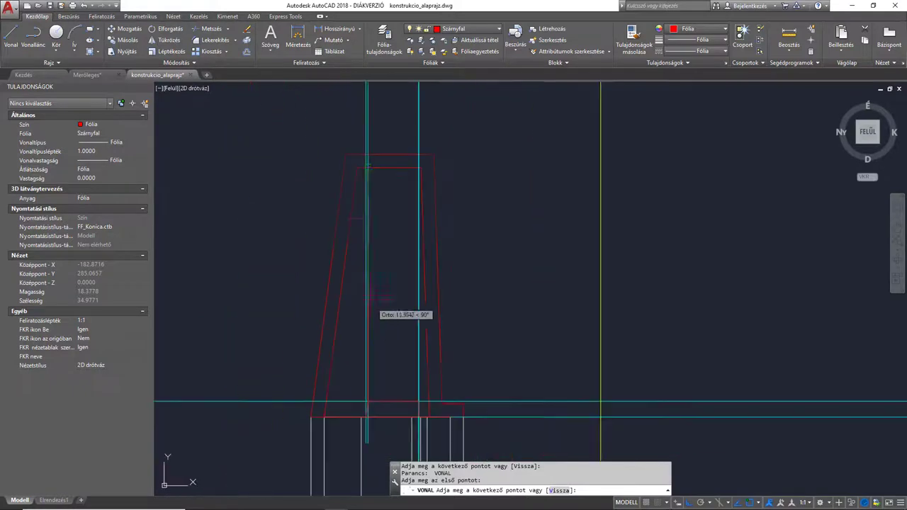
pyautogui.click(360, 113)
pyautogui.press('Return')
pyautogui.scroll(-2, 387, 179)
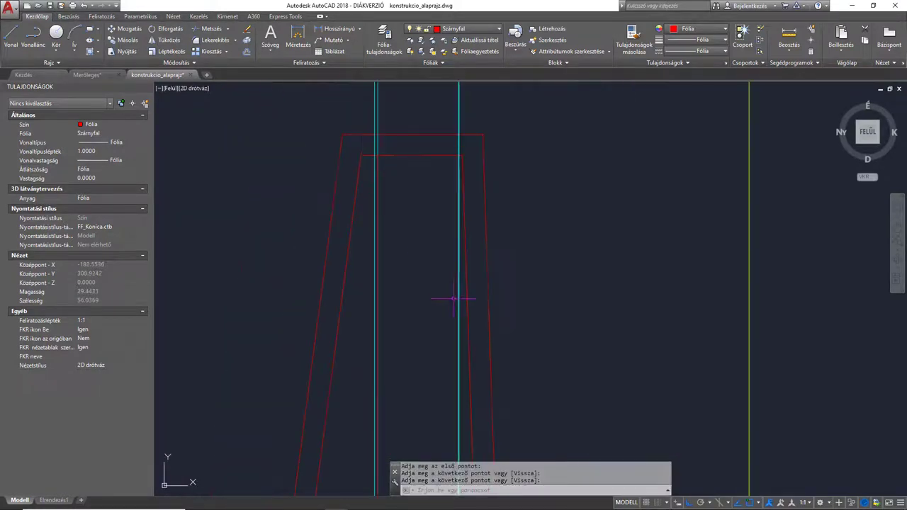
# Draw a vertical line from the right upper end of the slanted edges to the wing wall's inner far edge in plan.
pyautogui.moveTo(455, 298); pyautogui.dragTo(304, 140, button='middle')
pyautogui.scroll(2, 313, 319)
pyautogui.scroll(4, 286, 360)
pyautogui.press('Return')
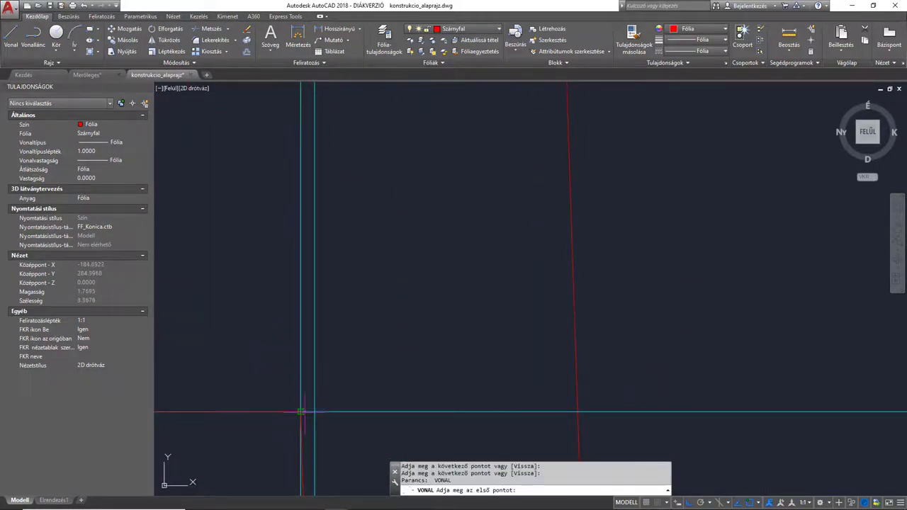
pyautogui.click(300, 411)
pyautogui.scroll(-3, 268, 214)
pyautogui.moveTo(255, 169)
pyautogui.mouseDown(button='middle')
pyautogui.moveTo(401, 300)
pyautogui.moveTo(397, 395)
pyautogui.moveTo(366, 378)
pyautogui.moveTo(347, 343)
pyautogui.mouseUp(button='middle')
pyautogui.scroll(-3, 342, 205)
pyautogui.moveTo(335, 203); pyautogui.dragTo(371, 356, button='middle')
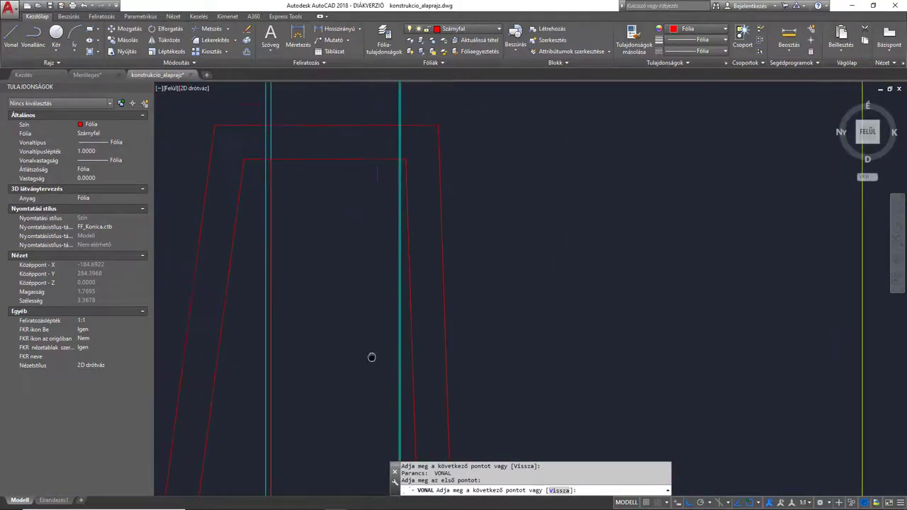
pyautogui.scroll(3, 386, 177)
pyautogui.scroll(-4, 423, 121)
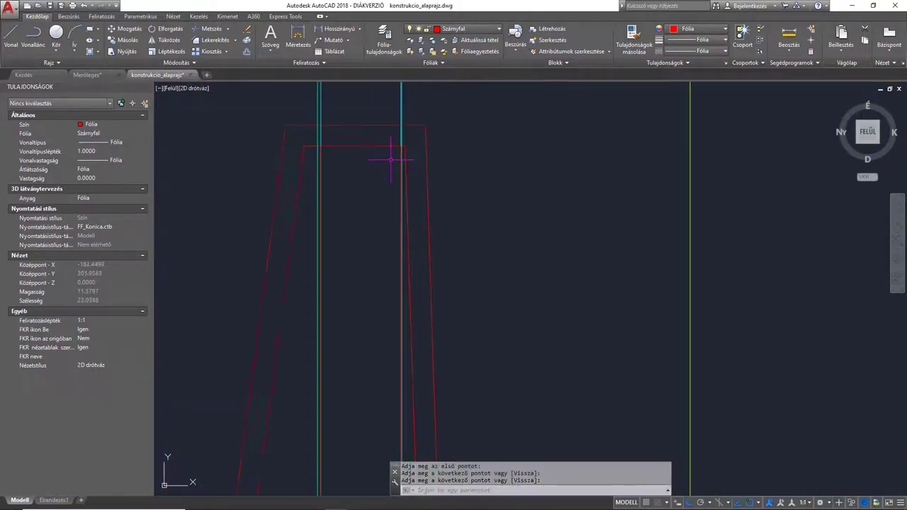
pyautogui.press('Return')
# Delete the four vertical cyan projection lines running down through the plan's wing wall.
pyautogui.click(410, 116)
pyautogui.click(292, 109)
pyautogui.press('Delete')
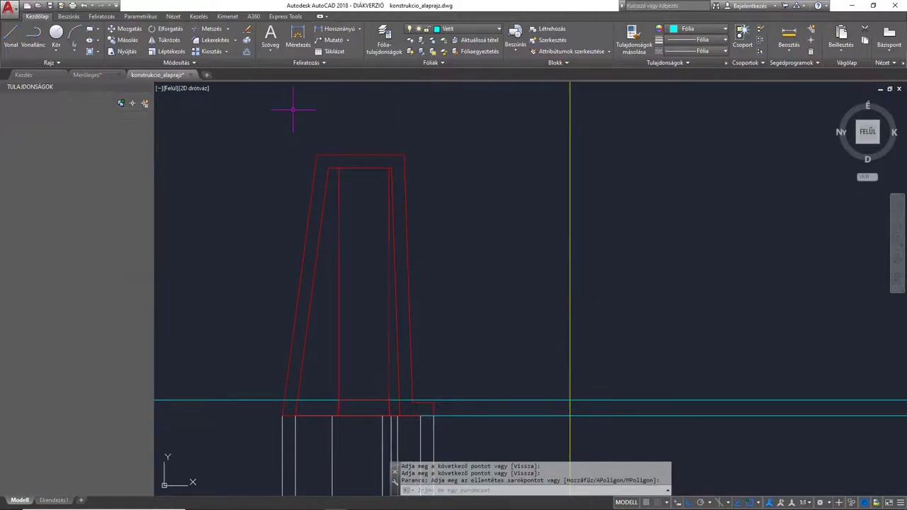
# Shorten both vertical red lines in the plan so their lower ends meet the corners of the new horizontal red edge.
pyautogui.scroll(5, 370, 248)
pyautogui.click(339, 288)
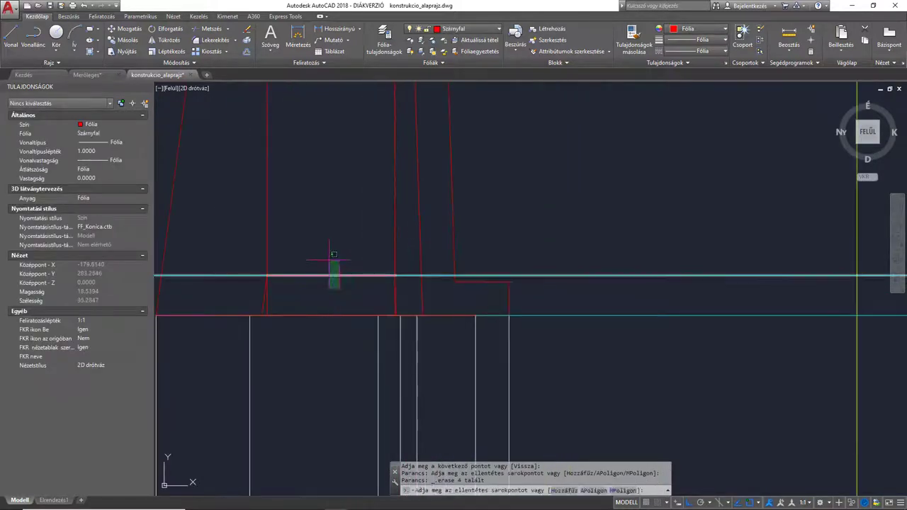
pyautogui.click(332, 253)
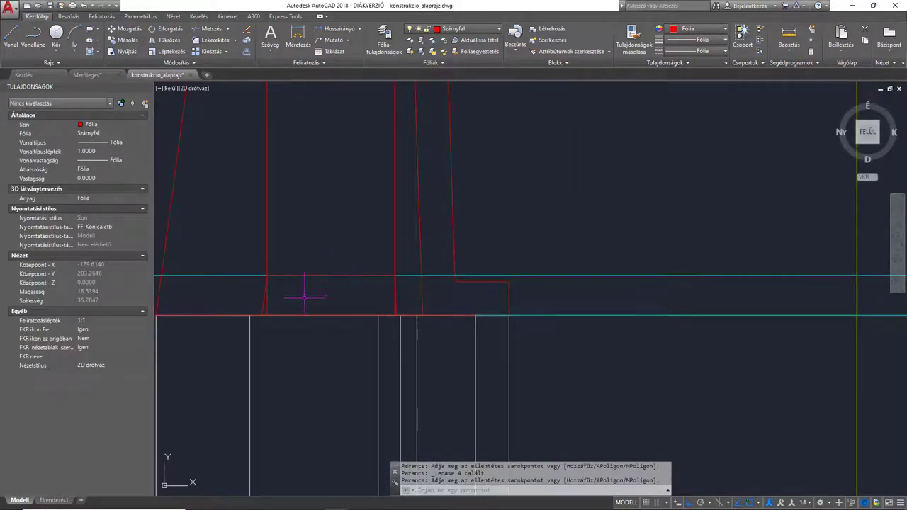
pyautogui.click(255, 306)
pyautogui.click(254, 330)
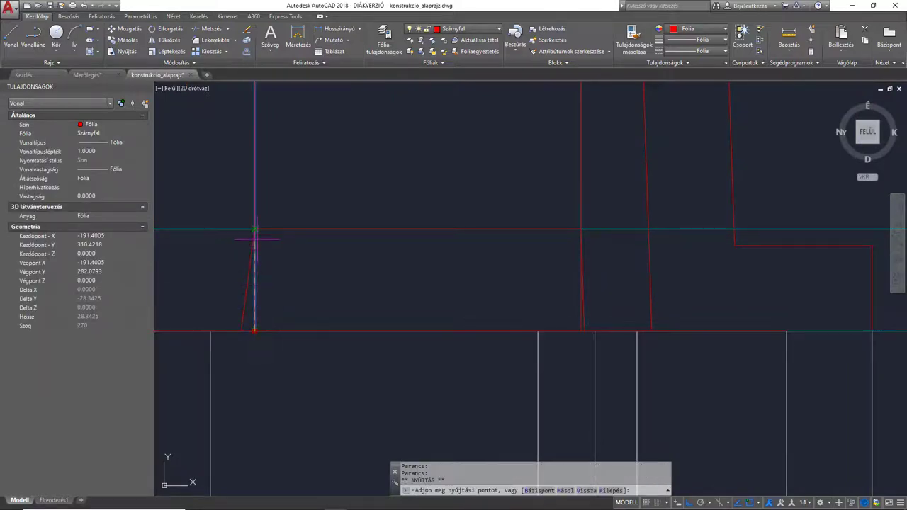
pyautogui.click(255, 227)
pyautogui.press('Escape')
pyautogui.click(581, 320)
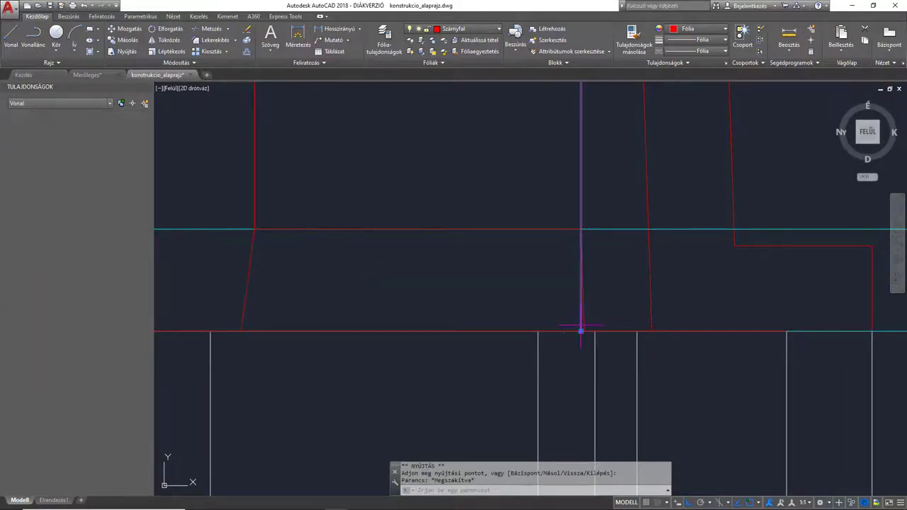
pyautogui.click(582, 331)
pyautogui.click(584, 225)
pyautogui.press('Escape')
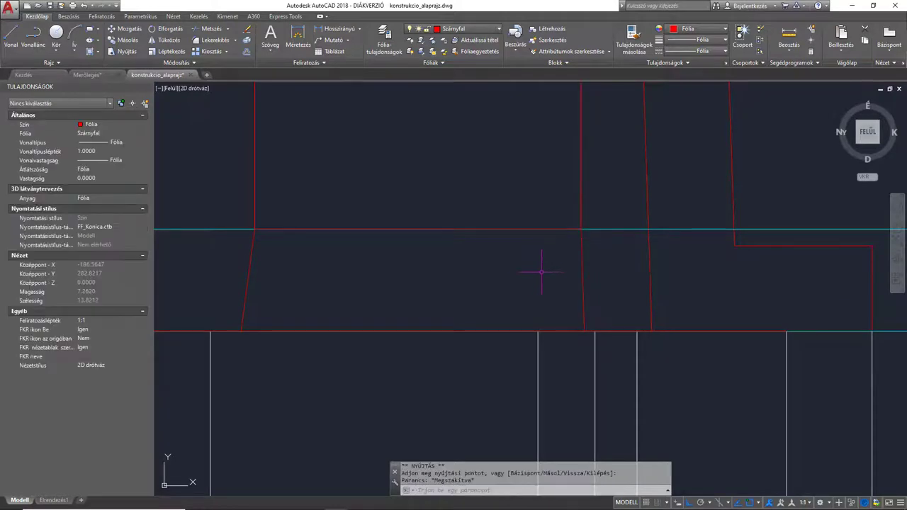
# Examine the finished wing wall in plan and the slope's upper intersections in the side view.
pyautogui.scroll(-4, 536, 269)
pyautogui.moveTo(471, 251); pyautogui.dragTo(377, 270, button='middle')
pyautogui.scroll(-2, 416, 288)
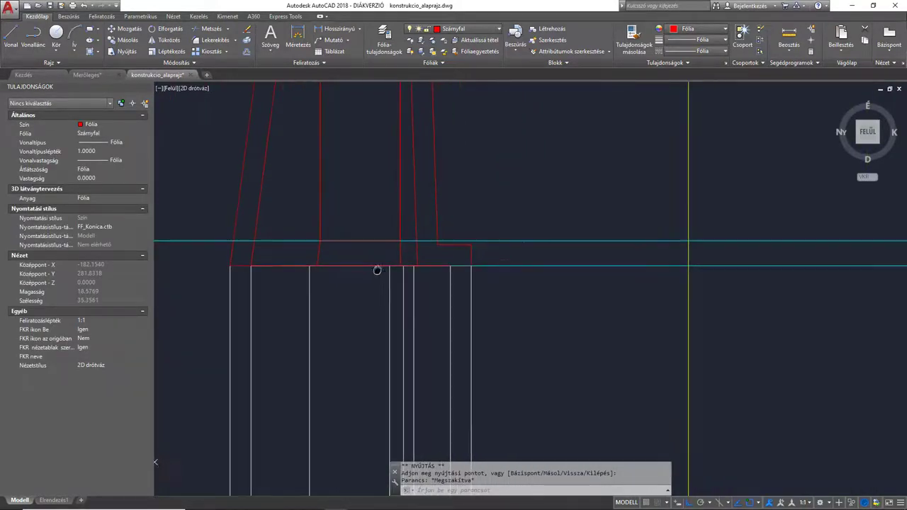
pyautogui.click(520, 241)
pyautogui.scroll(-4, 400, 249)
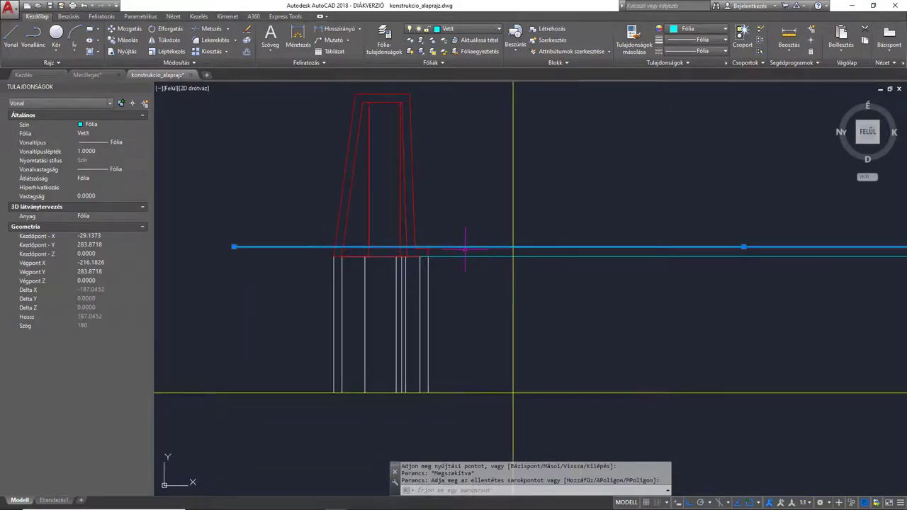
pyautogui.press('Escape')
pyautogui.press('Escape')
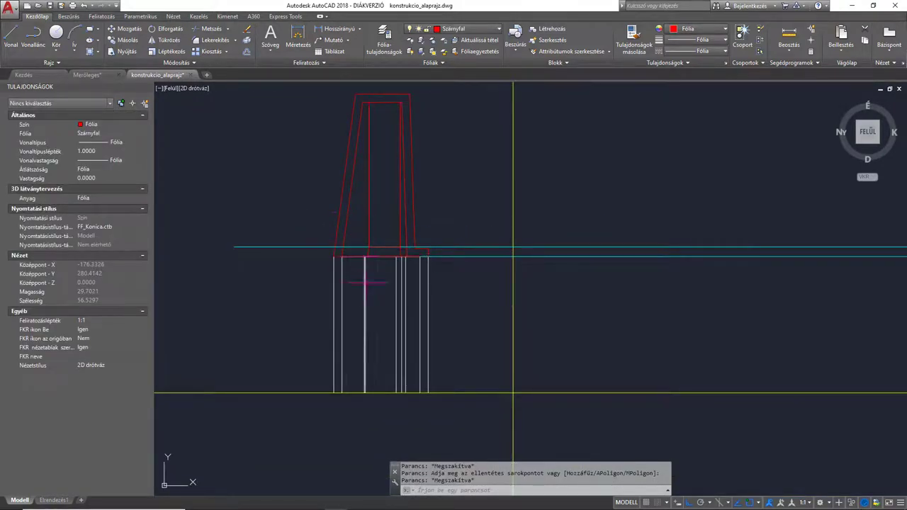
pyautogui.scroll(-4, 373, 273)
pyautogui.moveTo(667, 194); pyautogui.dragTo(478, 311, button='middle')
pyautogui.scroll(4, 542, 187)
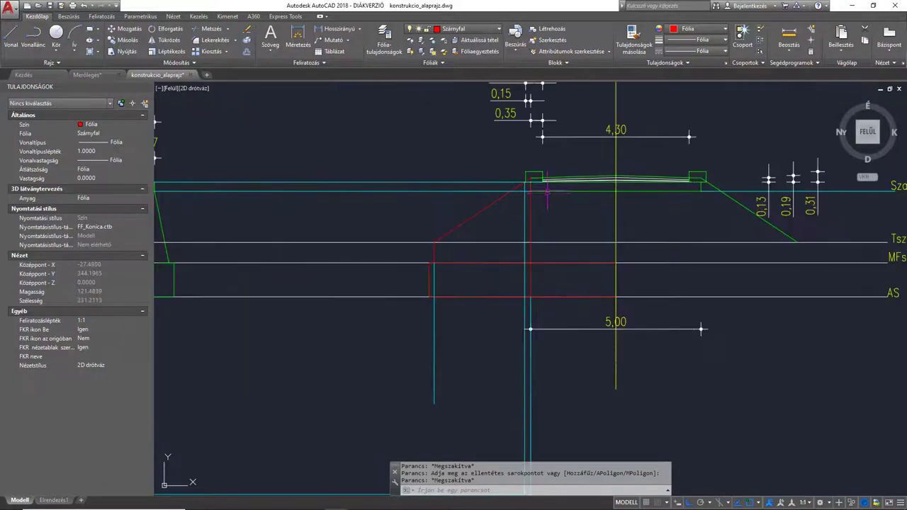
pyautogui.scroll(3, 503, 176)
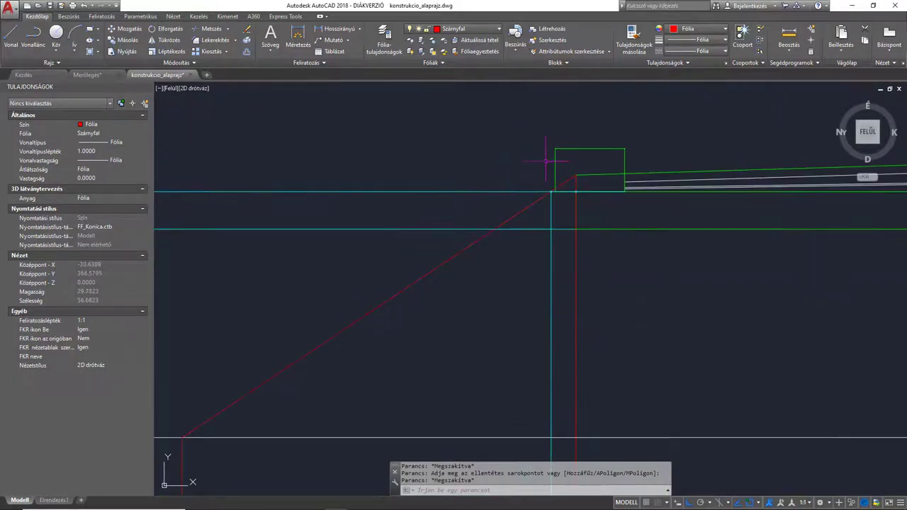
# Delete the short vertical cyan projection line below the foot of the red slope in the side view.
pyautogui.scroll(-4, 472, 239)
pyautogui.moveTo(418, 319); pyautogui.dragTo(515, 266, button='middle')
pyautogui.click(543, 307)
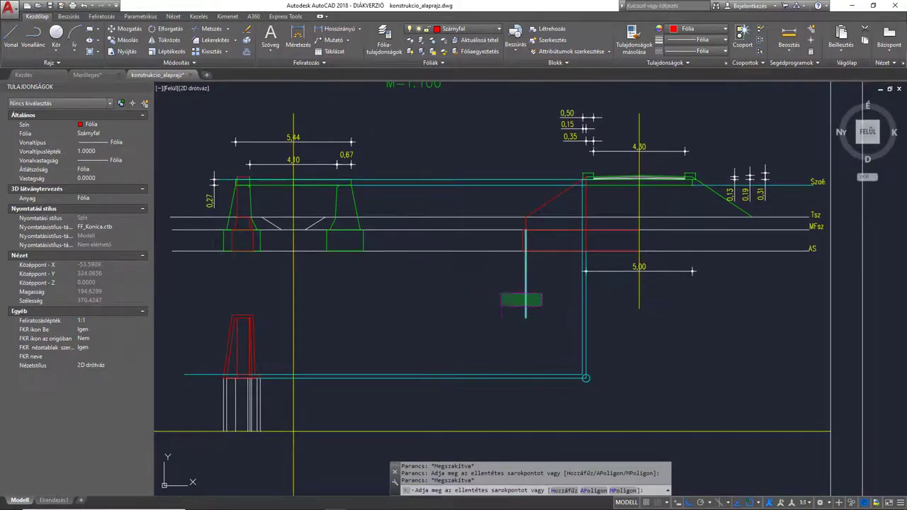
pyautogui.click(499, 293)
pyautogui.press('Delete')
# Delete the construction circle at the projection lines' corner and the inner vertical projection line.
pyautogui.scroll(-1, 440, 291)
pyautogui.scroll(1, 446, 284)
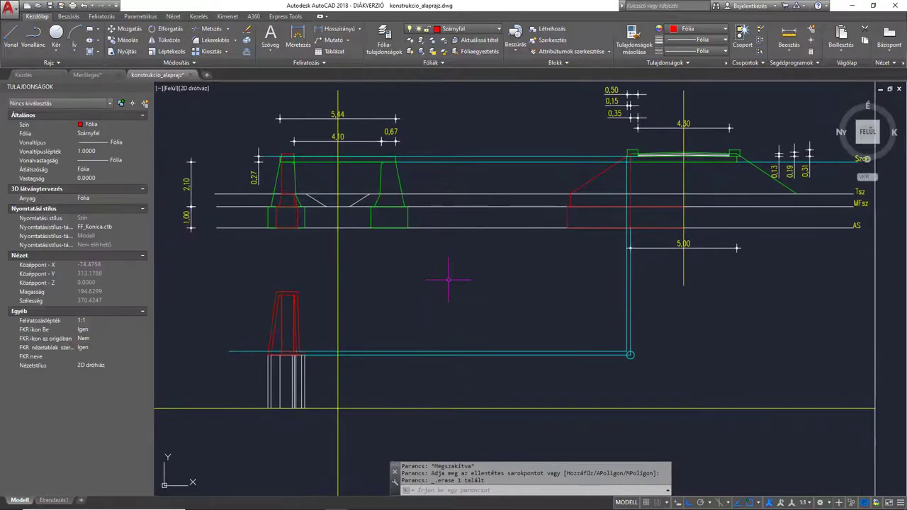
pyautogui.scroll(3, 616, 343)
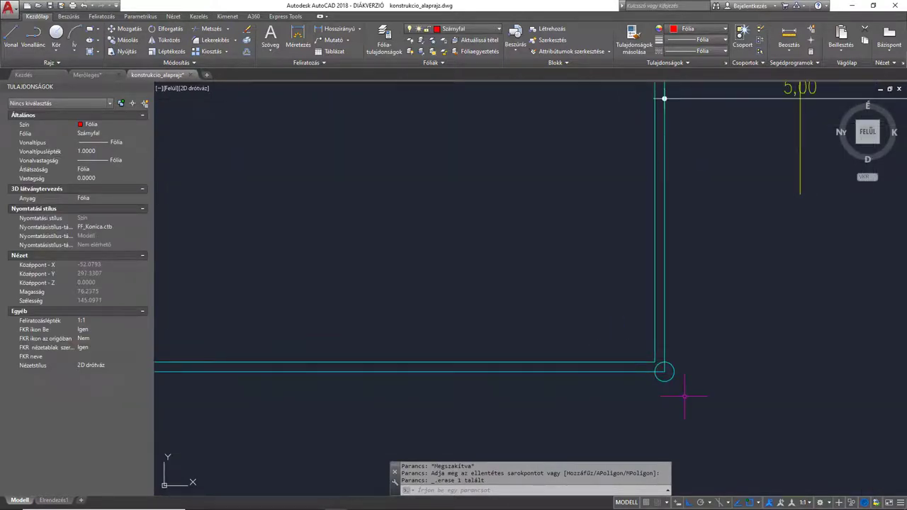
pyautogui.click(662, 370)
pyautogui.press('Delete')
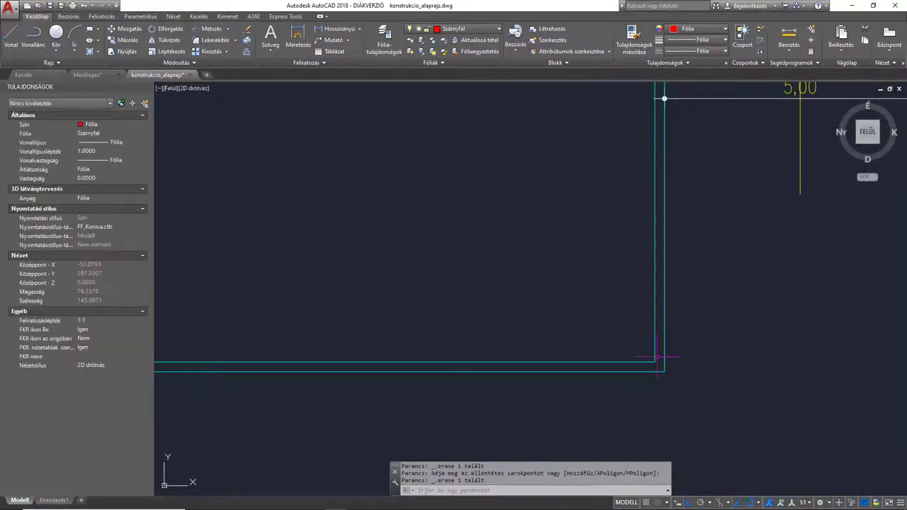
pyautogui.click(655, 356)
pyautogui.press('Delete')
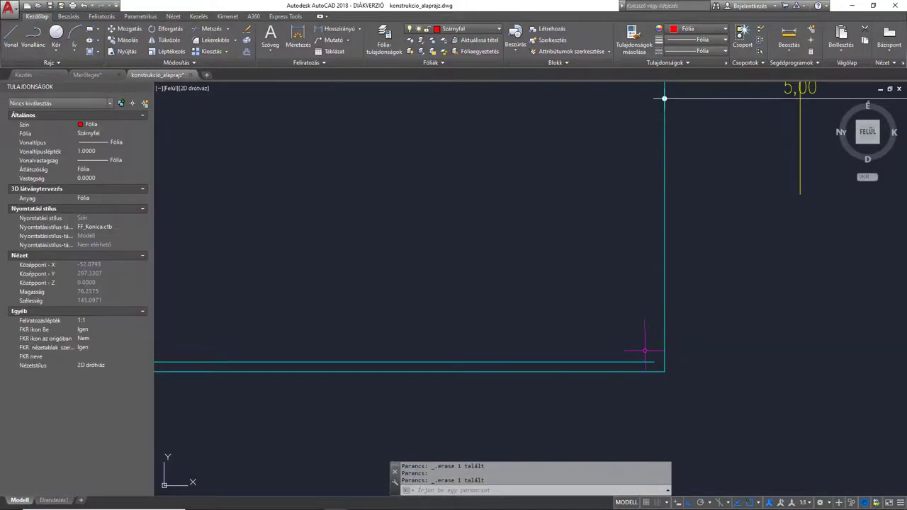
pyautogui.scroll(-3, 641, 340)
pyautogui.write('vo')
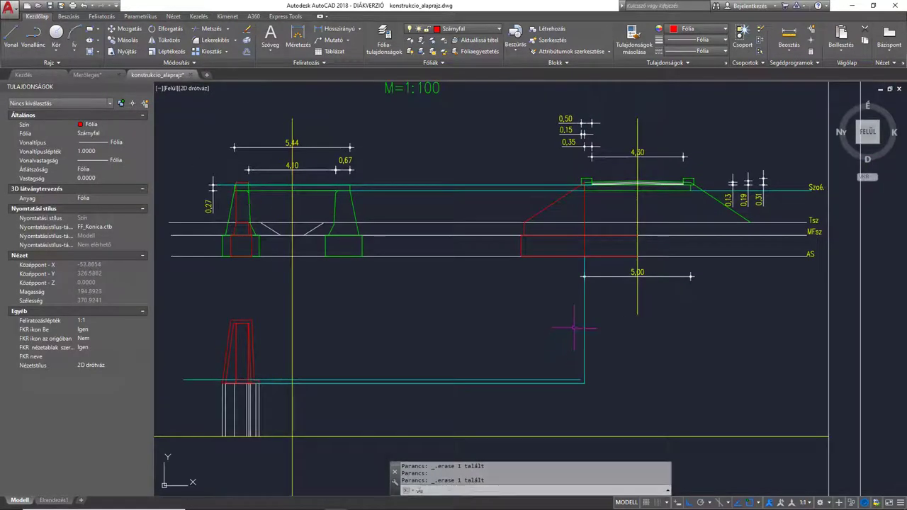
pyautogui.press('Return')
pyautogui.scroll(8, 580, 188)
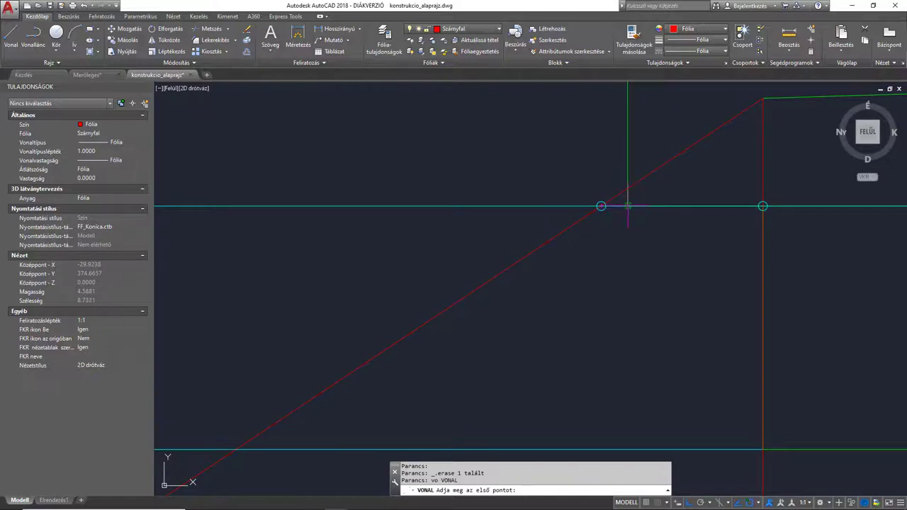
pyautogui.scroll(-10, 637, 340)
pyautogui.press('Escape')
# Make Vetít the current layer and draw a vertical projection line, about 92.3 long, from the green kerb's lower outer corner down to the plan.
pyautogui.click(468, 28)
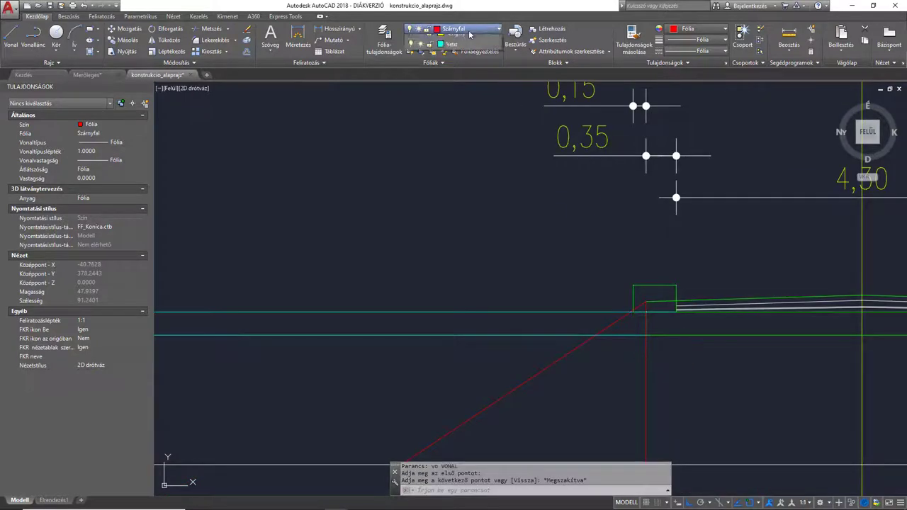
pyautogui.click(451, 164)
pyautogui.scroll(8, 641, 319)
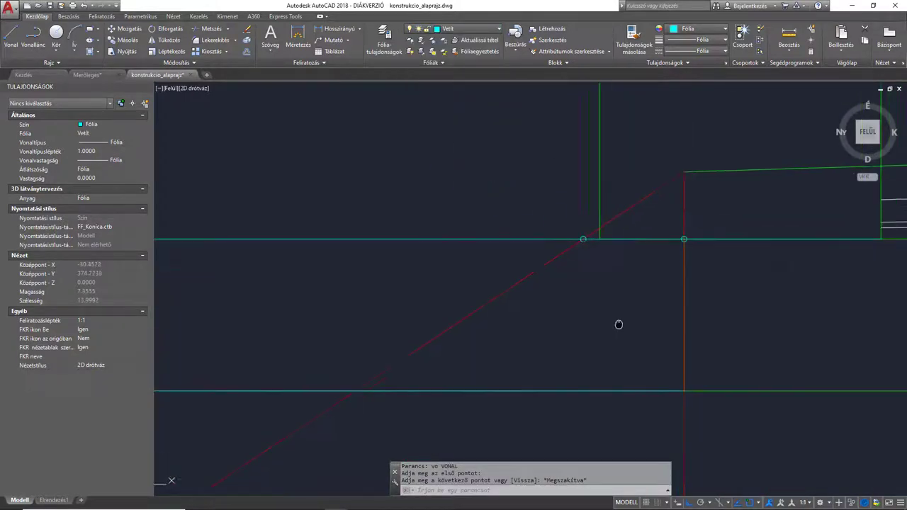
pyautogui.write('vo')
pyautogui.press('Return')
pyautogui.click(543, 246)
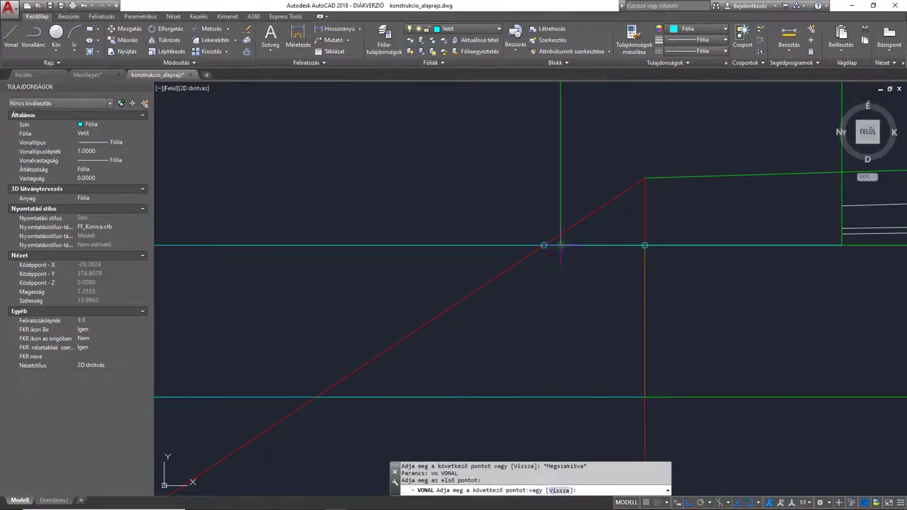
pyautogui.scroll(-8, 555, 307)
pyautogui.moveTo(549, 364); pyautogui.dragTo(557, 73, button='middle')
pyautogui.scroll(6, 552, 281)
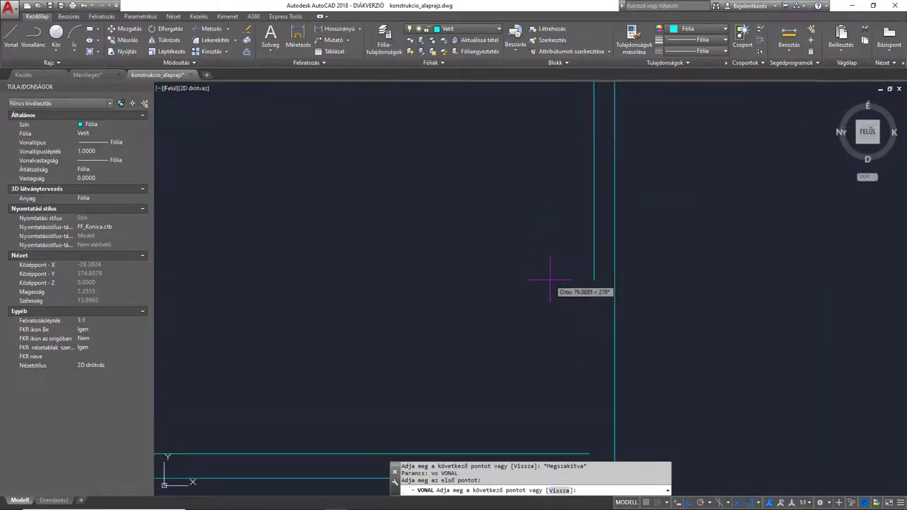
pyautogui.moveTo(560, 301); pyautogui.dragTo(519, 93, button='middle')
pyautogui.scroll(1, 551, 204)
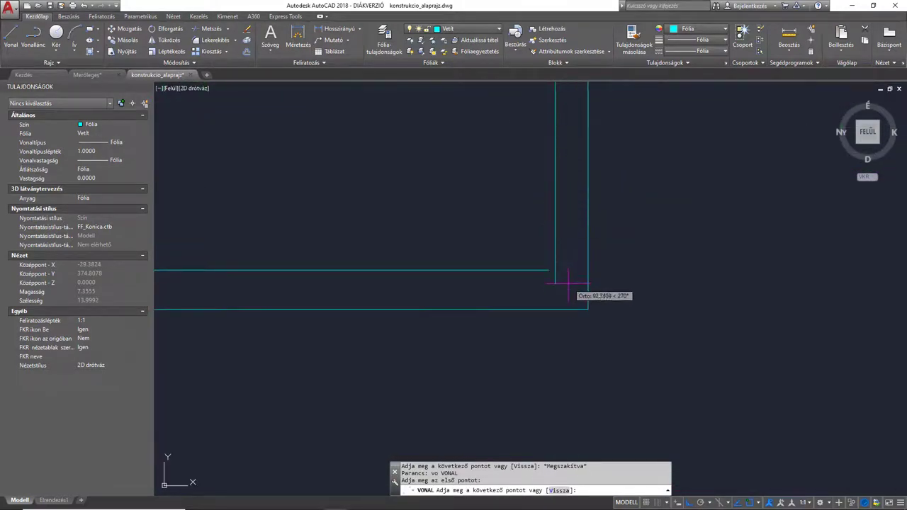
pyautogui.press('Escape')
# Draw a circle centred on the outer corner of the projection lines, with its radius reaching the new inner vertical line.
pyautogui.write('k')
pyautogui.press('Return')
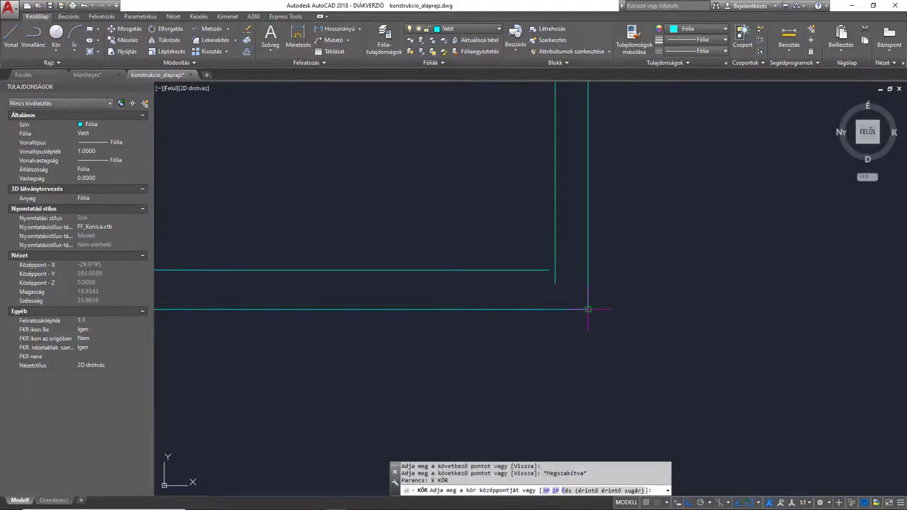
pyautogui.click(588, 309)
pyautogui.click(554, 278)
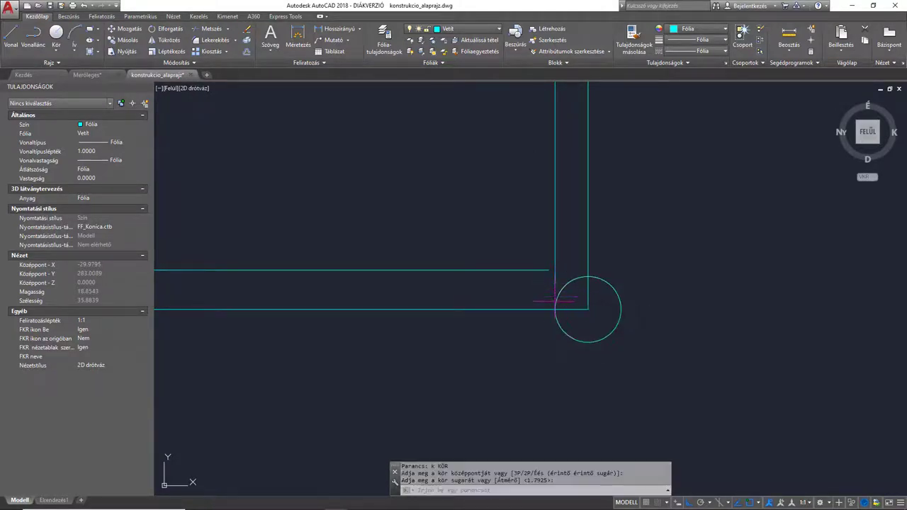
pyautogui.press('Escape')
# Shorten the inner vertical projection line so its lower end is level with the circle's topmost point.
pyautogui.click(555, 276)
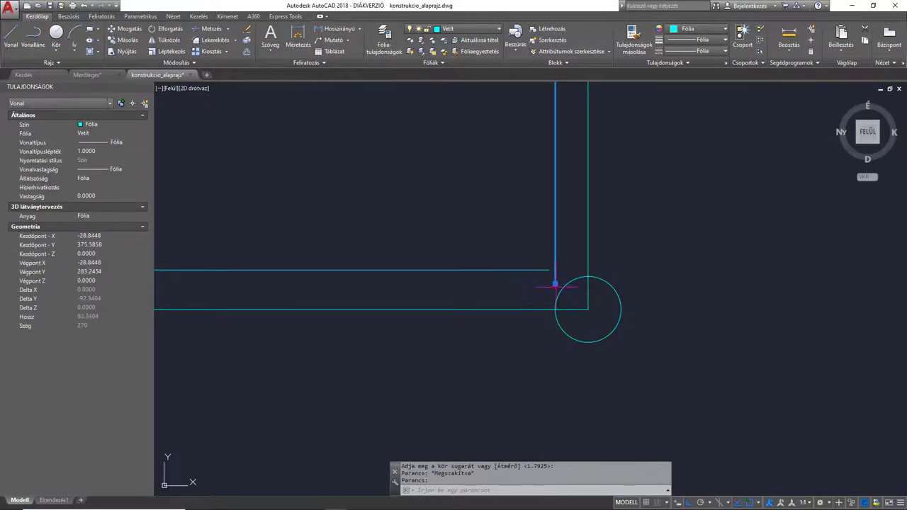
pyautogui.click(555, 283)
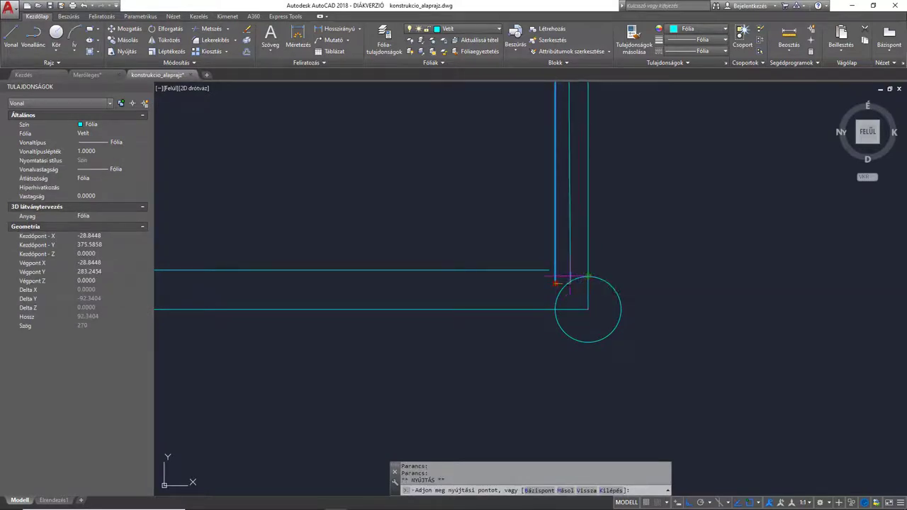
pyautogui.click(555, 275)
pyautogui.press('Escape')
# Draw a horizontal projection line from the inner vertical line's lower end across the left wing wall in plan.
pyautogui.write('Vo')
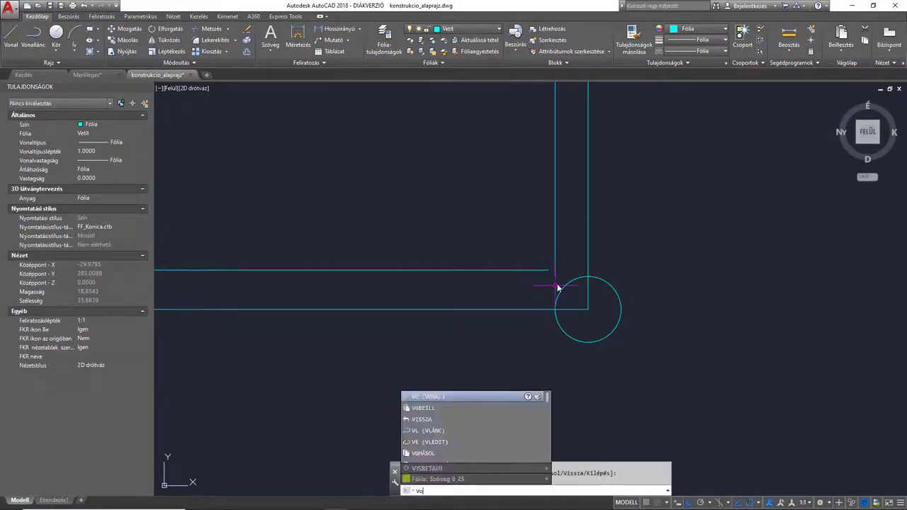
pyautogui.press('Return')
pyautogui.click(555, 275)
pyautogui.scroll(-2, 328, 292)
pyautogui.moveTo(328, 291); pyautogui.dragTo(770, 255, button='middle')
pyautogui.scroll(-2, 769, 256)
pyautogui.scroll(8, 527, 267)
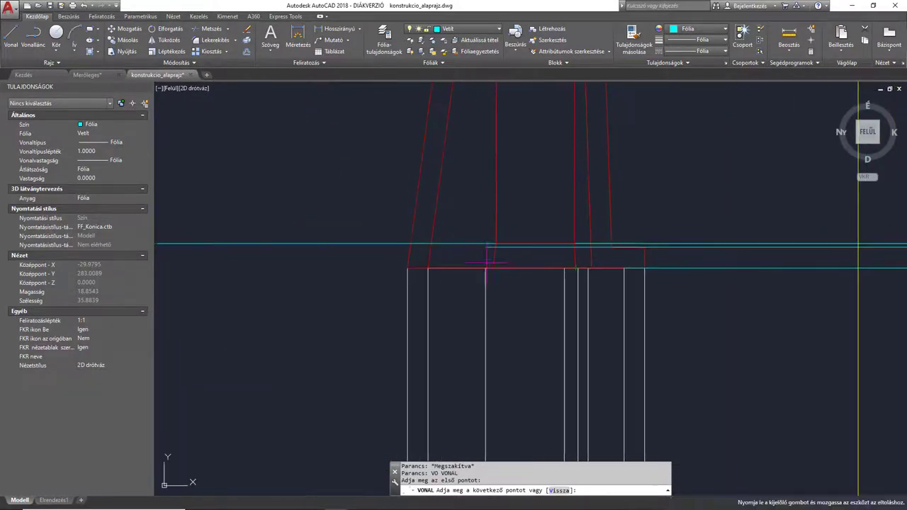
pyautogui.press('Escape')
# Draw a short vertical line from the left corner of the red horizontal edge down past the new horizontal projection line.
pyautogui.scroll(5, 466, 261)
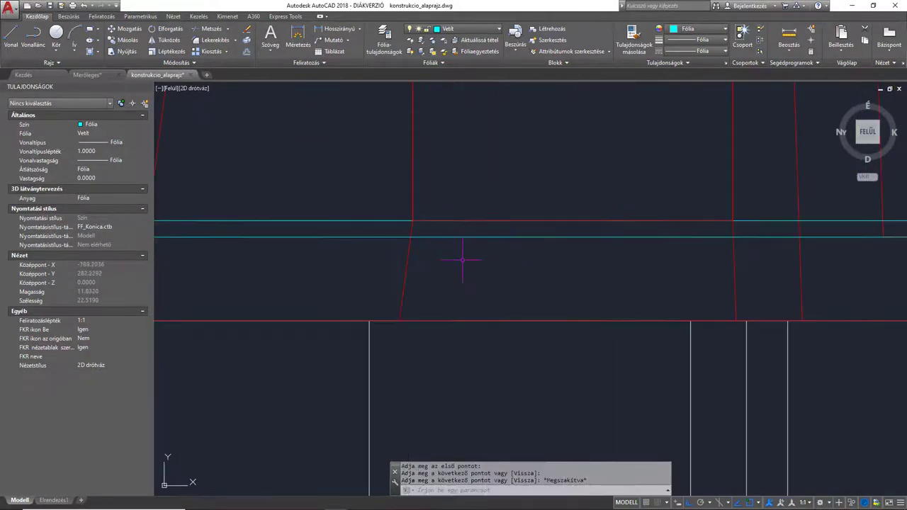
pyautogui.write('vo')
pyautogui.press('Return')
pyautogui.scroll(5, 423, 254)
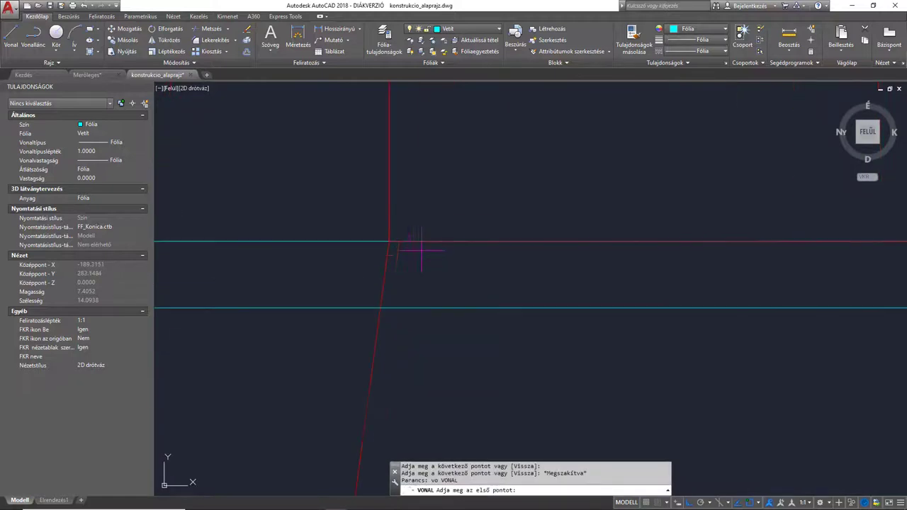
pyautogui.click(388, 241)
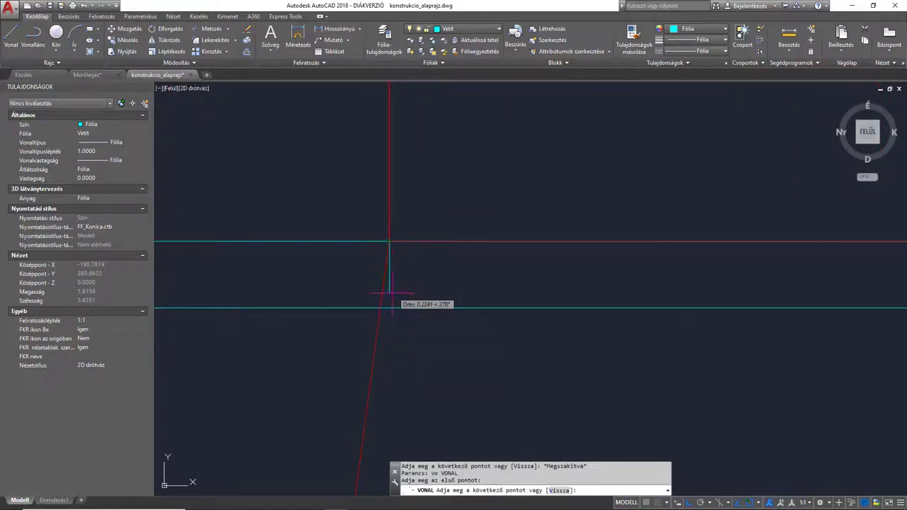
pyautogui.click(388, 330)
pyautogui.press('Escape')
# Trim the short vertical line at the new horizontal projection line and check its length.
pyautogui.write('me')
pyautogui.press('Return')
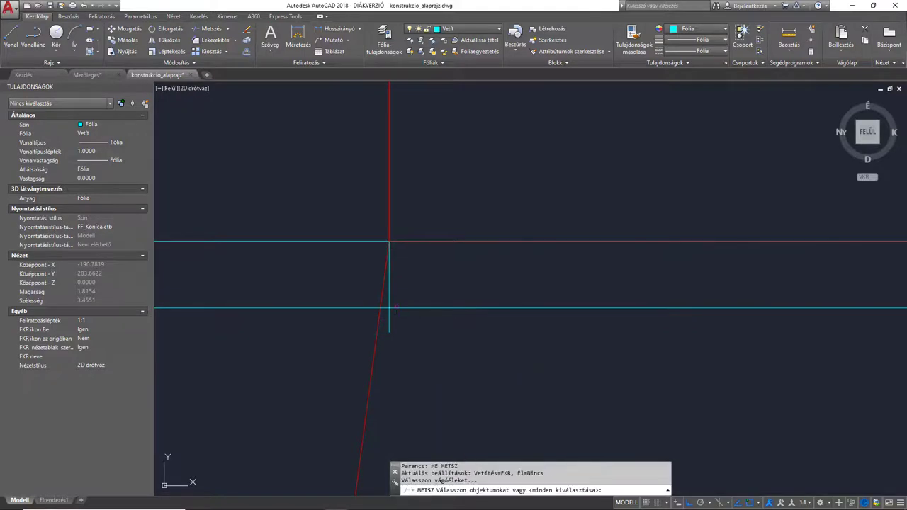
pyautogui.click(396, 308)
pyautogui.press('Return')
pyautogui.press('Return')
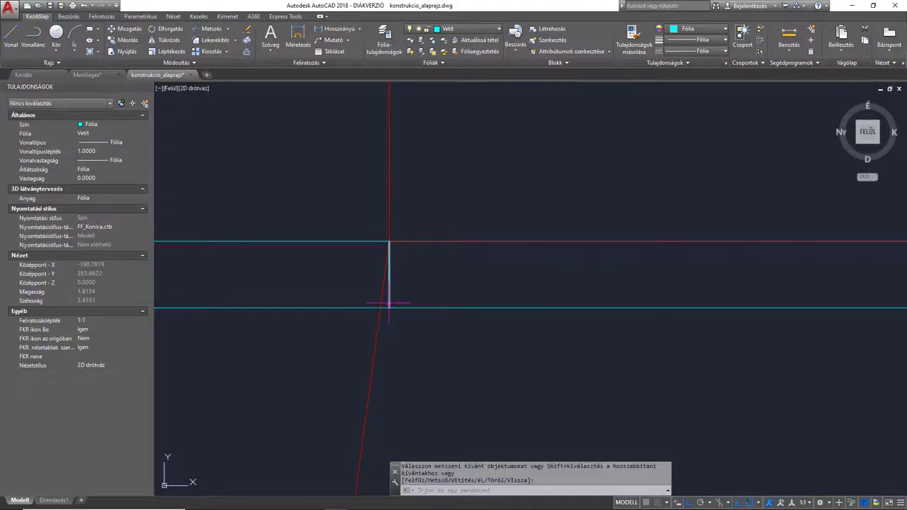
pyautogui.click(387, 298)
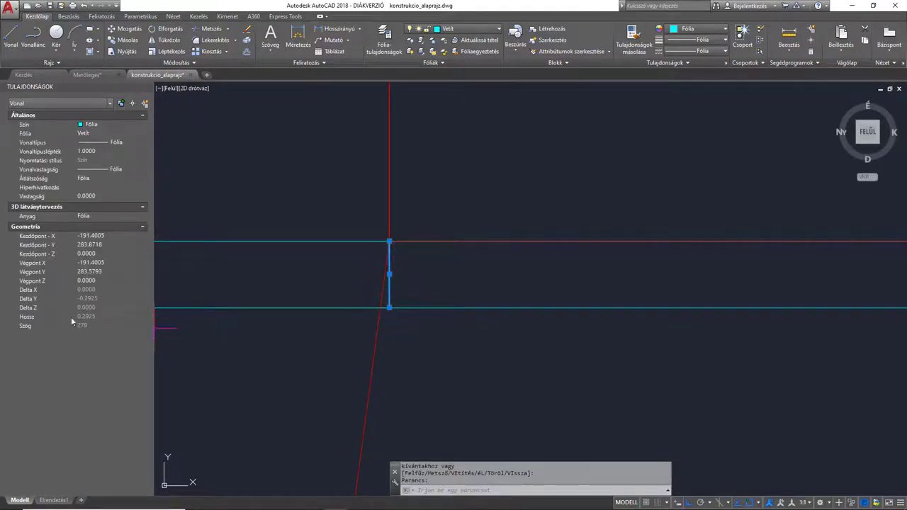
pyautogui.press('Escape')
# Delete the construction circle on the red slope in the side view and measure from that intersection to the kerb's lower corner.
pyautogui.scroll(-10, 368, 338)
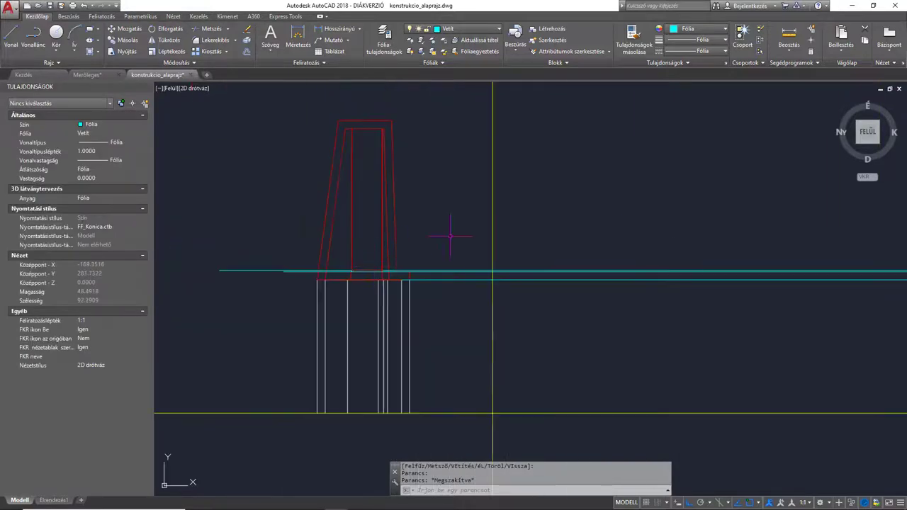
pyautogui.scroll(20, 563, 241)
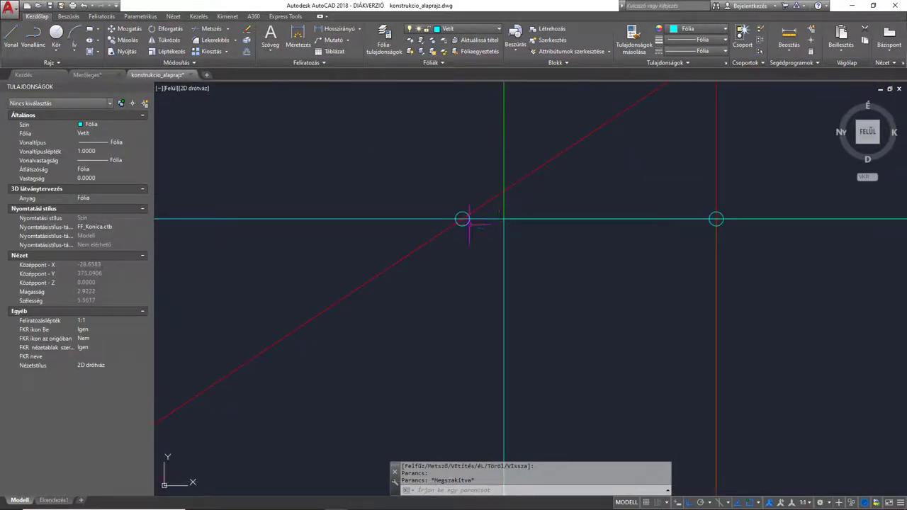
pyautogui.click(469, 226)
pyautogui.press('Delete')
pyautogui.write('t')
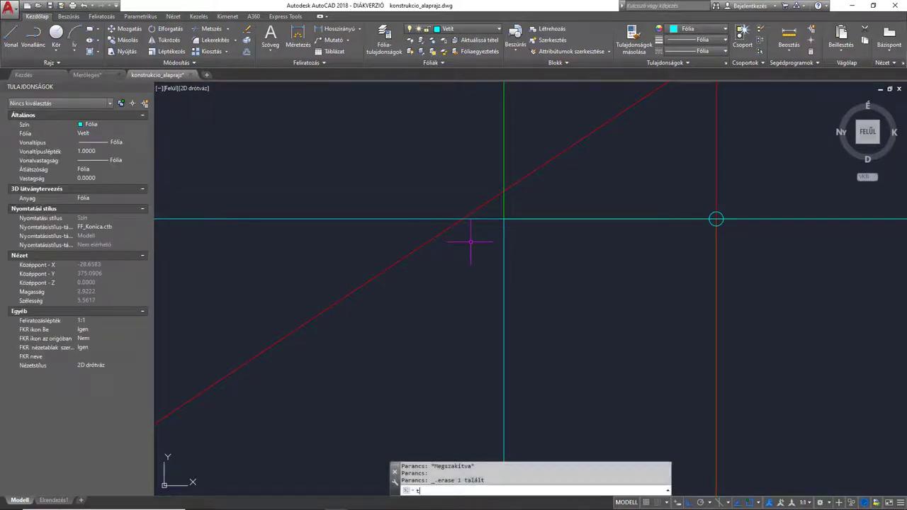
pyautogui.click(505, 217)
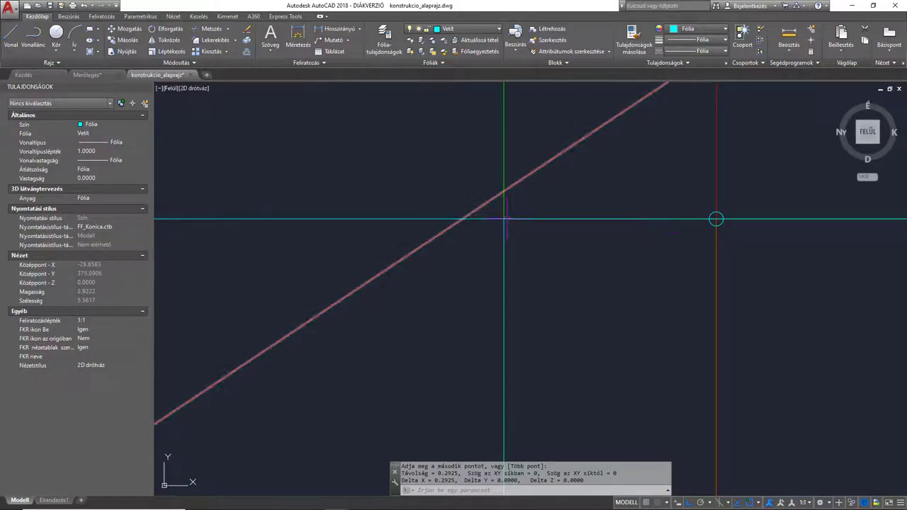
# Delete the remaining construction circle on the vertical red line in the side view.
pyautogui.scroll(-2, 670, 233)
pyautogui.click(670, 211)
pyautogui.click(699, 234)
pyautogui.press('Delete')
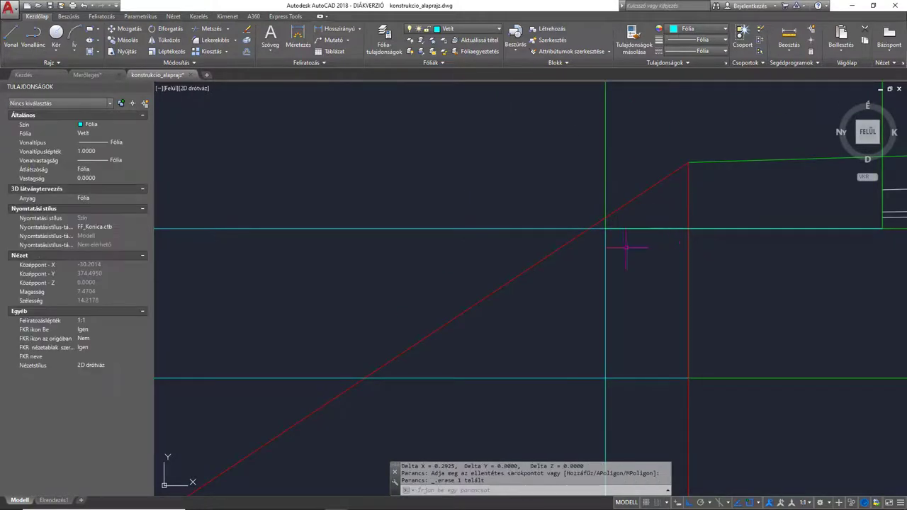
# Delete the horizontal projection line along the red edge in plan and the short vertical line at that edge's left corner.
pyautogui.scroll(-4, 625, 248)
pyautogui.moveTo(532, 287)
pyautogui.mouseDown(button='middle')
pyautogui.moveTo(523, 290)
pyautogui.moveTo(664, 174)
pyautogui.mouseUp(button='middle')
pyautogui.scroll(-2, 663, 174)
pyautogui.moveTo(508, 237); pyautogui.dragTo(714, 126, button='middle')
pyautogui.scroll(6, 427, 248)
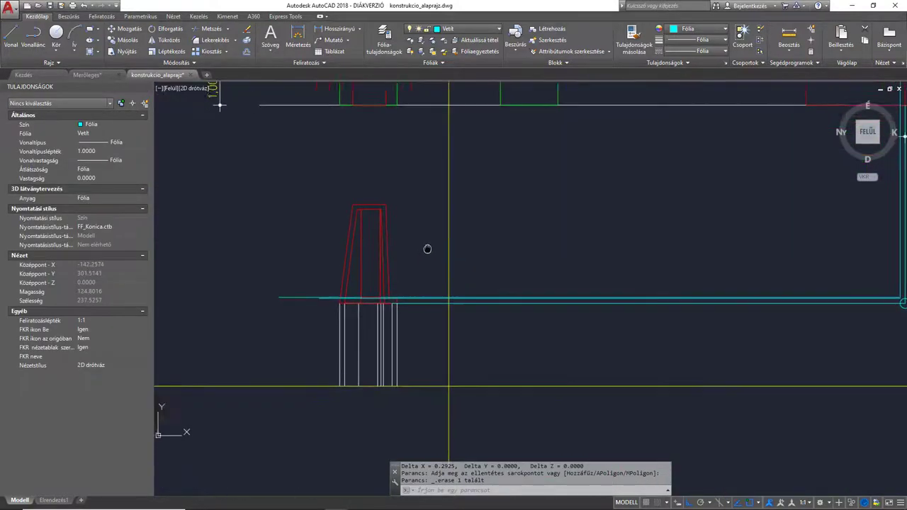
pyautogui.moveTo(362, 298)
pyautogui.mouseDown(button='middle')
pyautogui.moveTo(361, 277)
pyautogui.moveTo(422, 268)
pyautogui.mouseUp(button='middle')
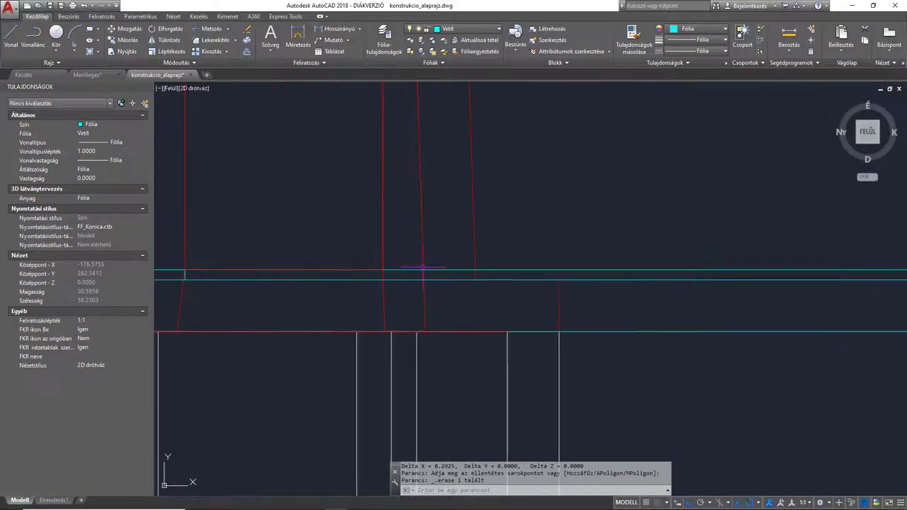
pyautogui.click(226, 268)
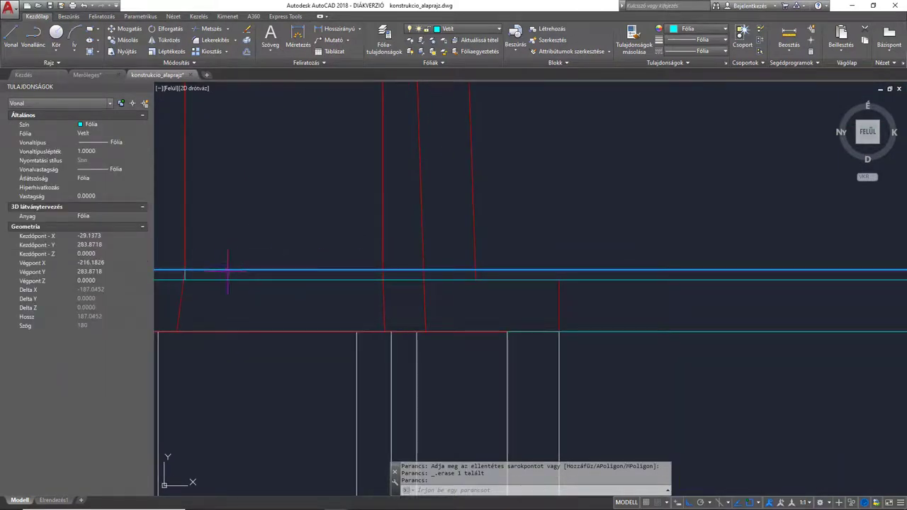
pyautogui.press('Delete')
pyautogui.scroll(4, 305, 292)
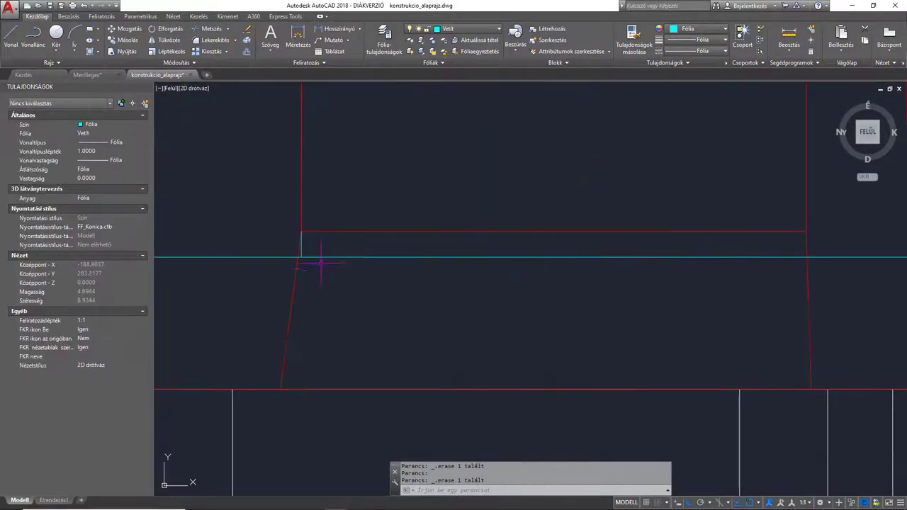
pyautogui.scroll(-4, 305, 248)
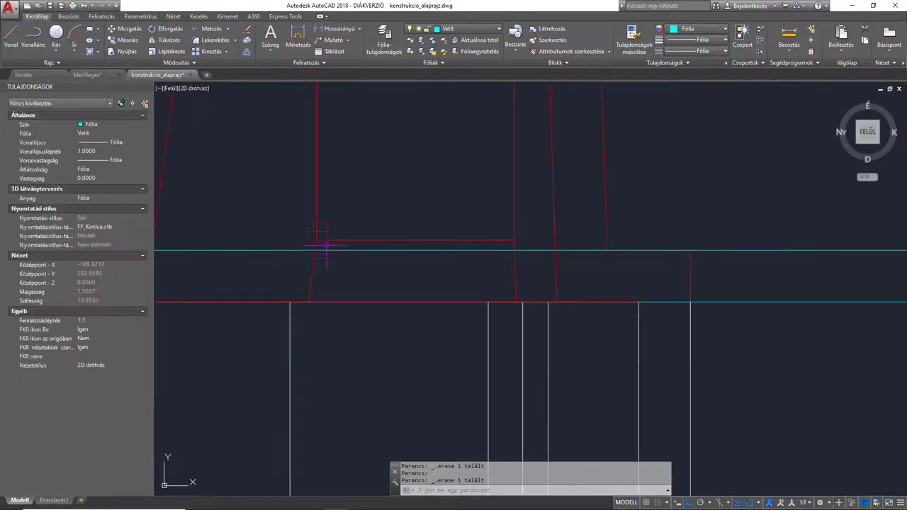
pyautogui.moveTo(320, 245); pyautogui.dragTo(330, 249, button='middle')
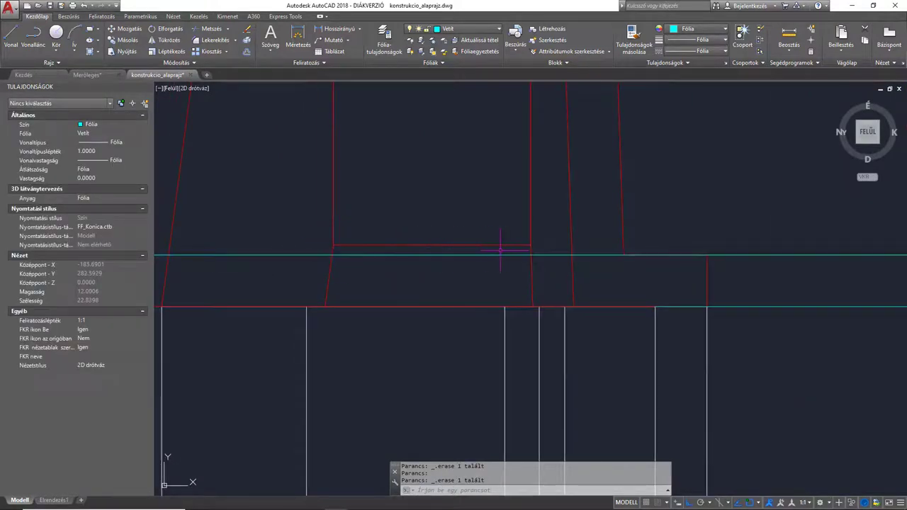
# Examine the wing wall's lower red edge against the new projection line in plan, and the slope's meeting with the kerb in the side view.
pyautogui.scroll(2, 331, 254)
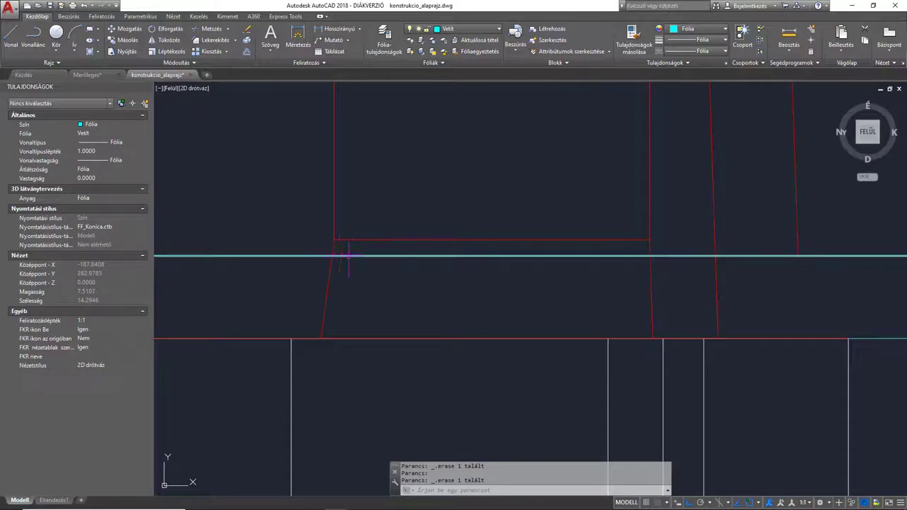
pyautogui.moveTo(360, 257)
pyautogui.mouseDown(button='middle')
pyautogui.moveTo(359, 267)
pyautogui.moveTo(321, 291)
pyautogui.mouseUp(button='middle')
pyautogui.scroll(-2, 345, 270)
pyautogui.scroll(-1, 352, 292)
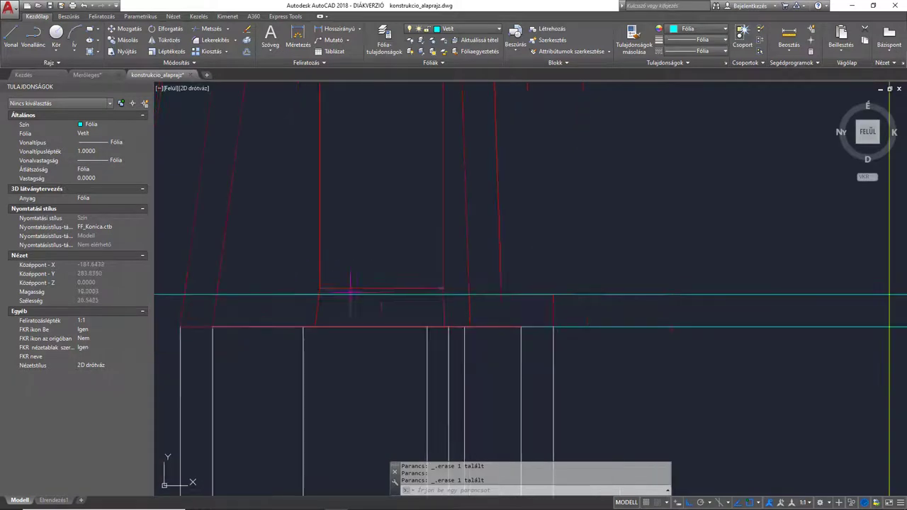
pyautogui.scroll(-2, 445, 294)
pyautogui.moveTo(462, 304); pyautogui.dragTo(428, 265, button='middle')
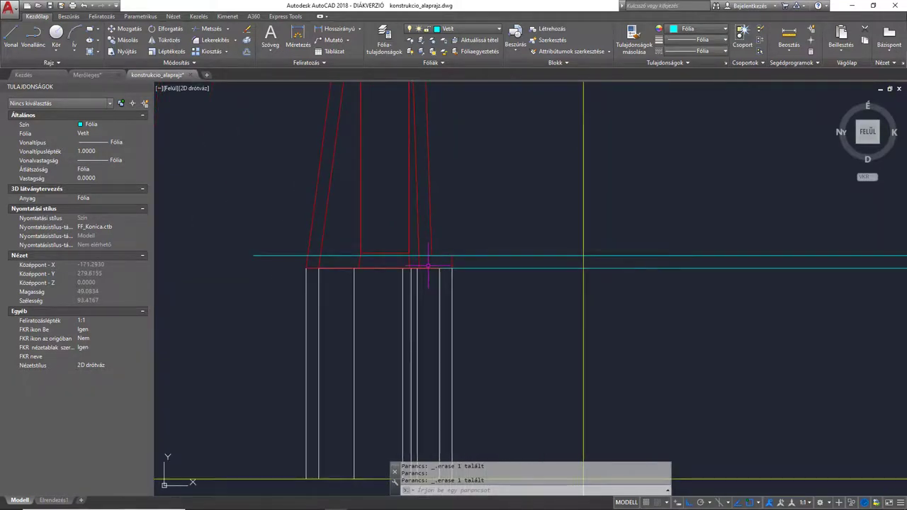
pyautogui.scroll(-2, 428, 265)
pyautogui.moveTo(706, 222); pyautogui.dragTo(305, 283, button='middle')
pyautogui.moveTo(611, 131); pyautogui.dragTo(511, 270, button='middle')
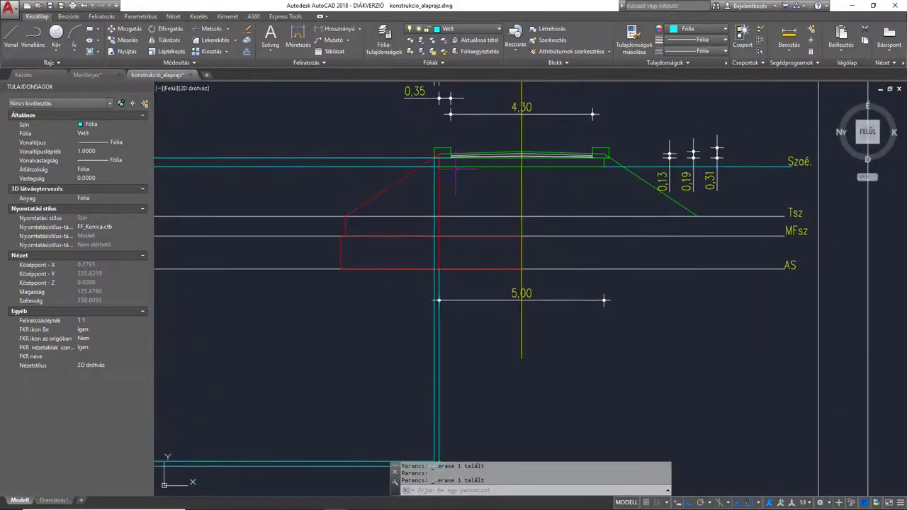
pyautogui.scroll(4, 431, 183)
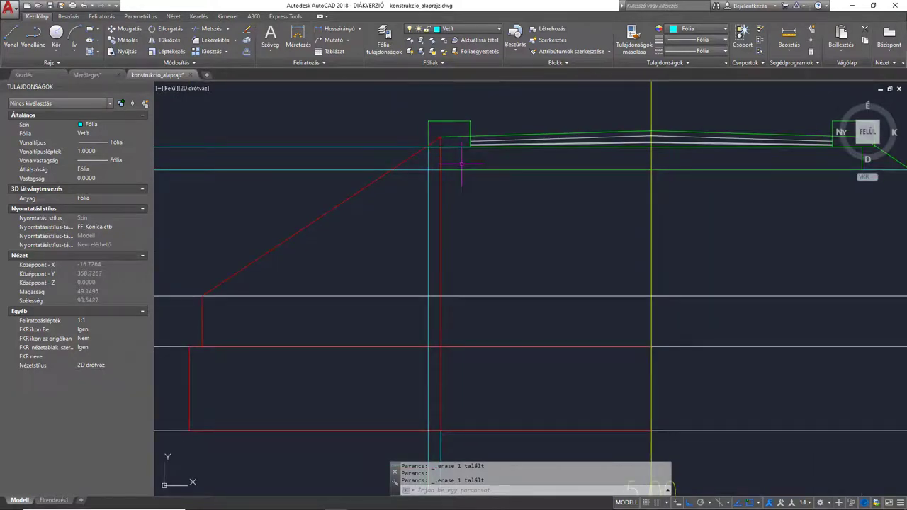
# Project the left kerb's inner edge from the side view straight down past the horizontal projection lines, about 99.9 units long.
pyautogui.write('vo')
pyautogui.press('Return')
pyautogui.scroll(2, 475, 150)
pyautogui.click(467, 138)
pyautogui.scroll(-5, 472, 252)
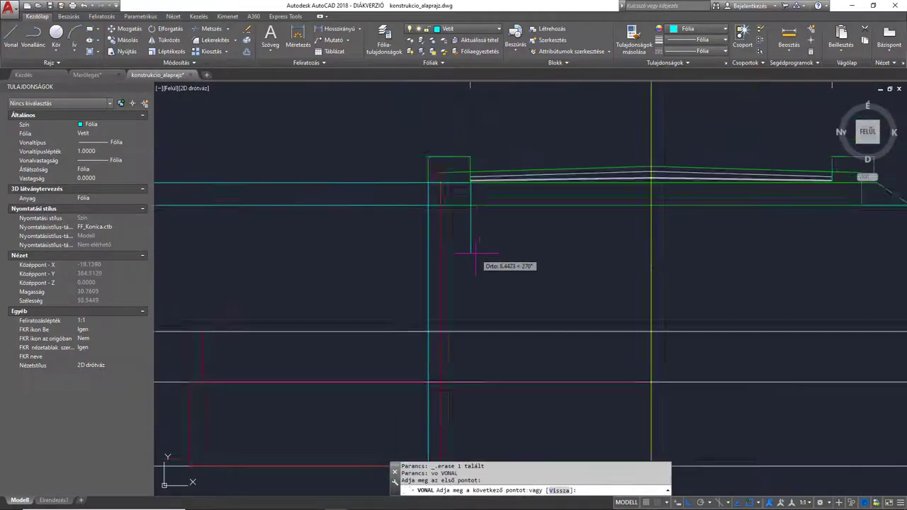
pyautogui.scroll(4, 454, 239)
pyautogui.press('Escape')
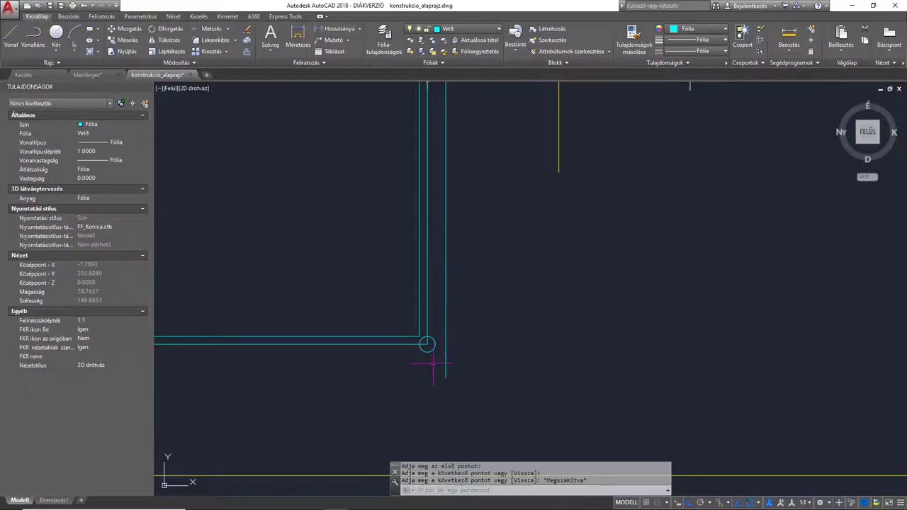
# Replace the small circle at the projection lines' corner with one centred there whose radius runs perpendicular to the new vertical line.
pyautogui.click(427, 345)
pyautogui.press('Delete')
pyautogui.scroll(4, 424, 358)
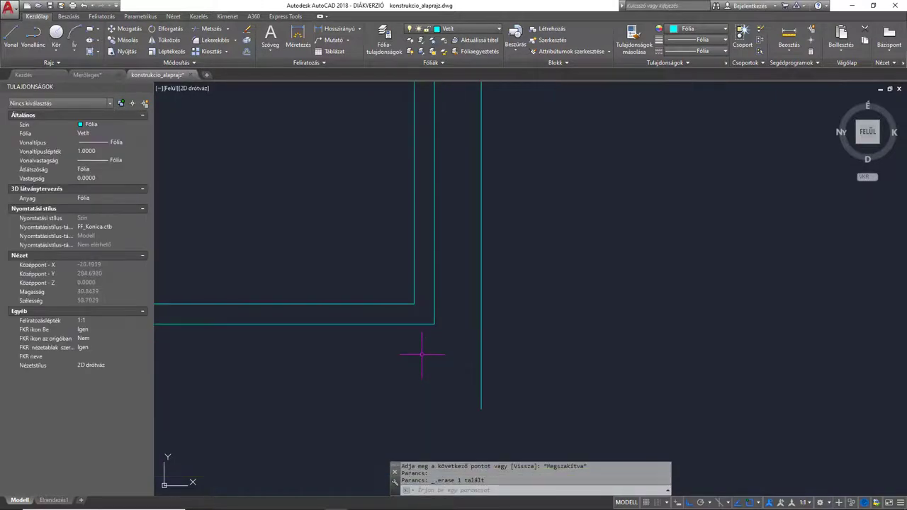
pyautogui.write('k')
pyautogui.press('Return')
pyautogui.click(390, 318)
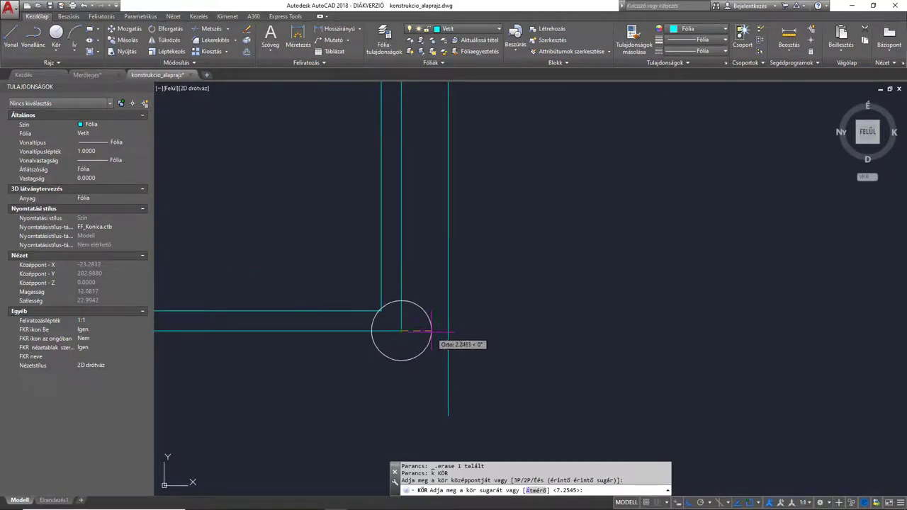
pyautogui.keyDown('shift'); pyautogui.rightClick(430, 330); pyautogui.keyUp('shift')
pyautogui.click(460, 265)
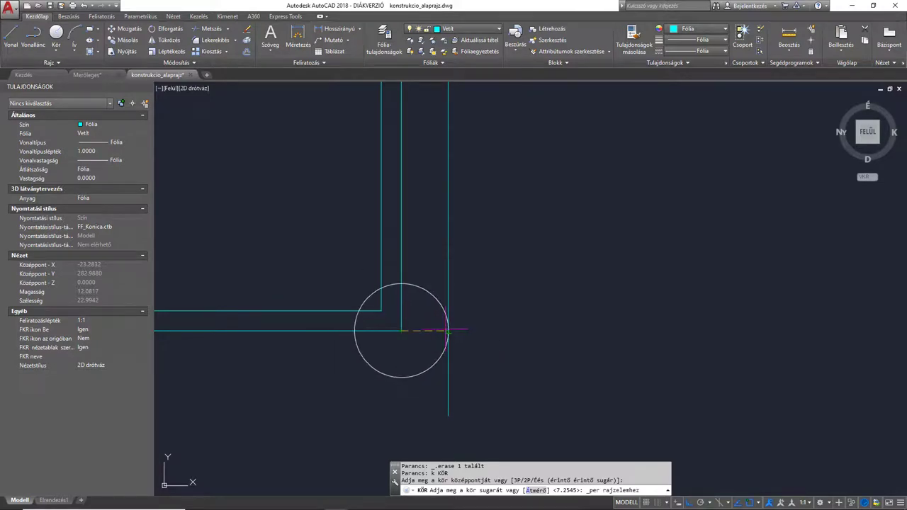
pyautogui.click(446, 330)
pyautogui.press('Escape')
# Shorten the new vertical projection line to the level of the circle's lowest point.
pyautogui.click(446, 412)
pyautogui.click(448, 415)
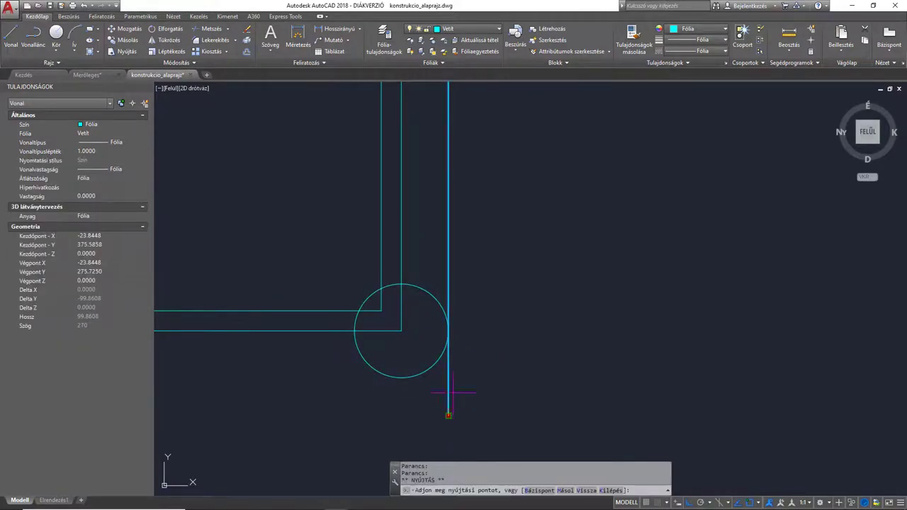
pyautogui.click(437, 377)
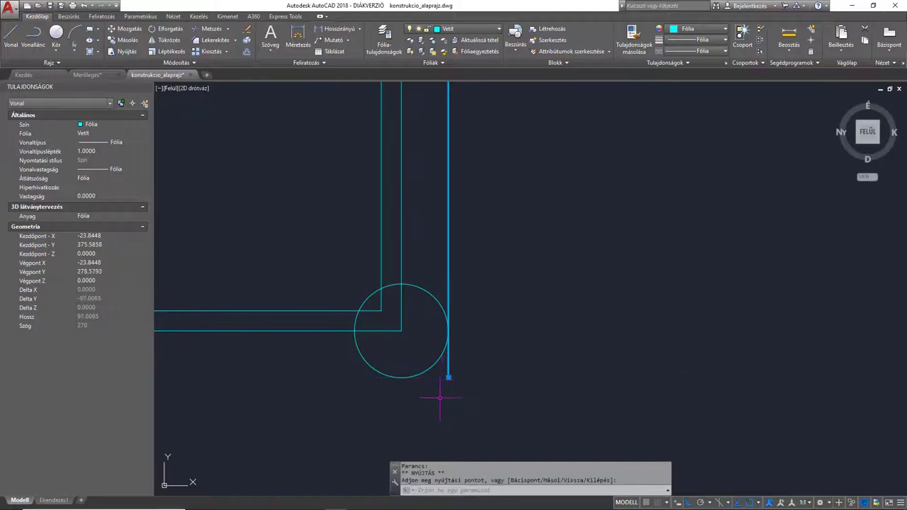
pyautogui.press('Escape')
# Draw a horizontal projection line from the shortened line's lower end across to beyond the wing wall in plan.
pyautogui.write('vo')
pyautogui.press('Return')
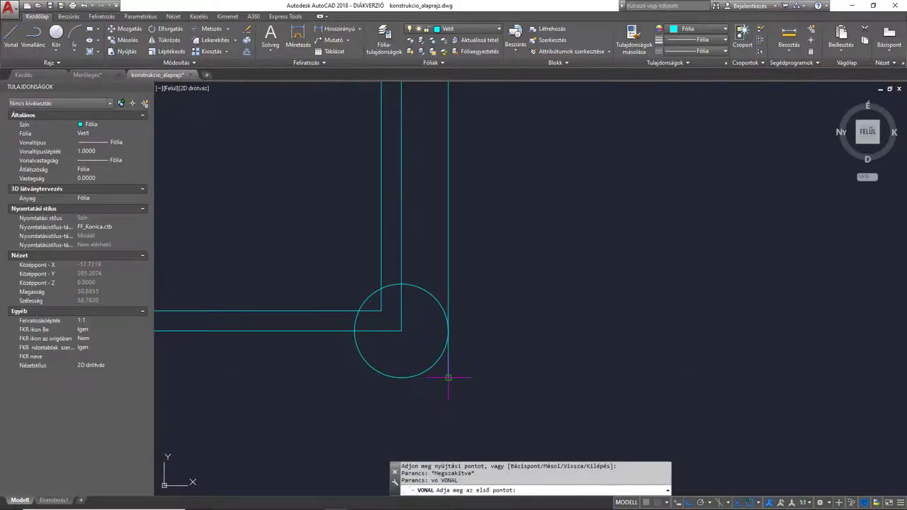
pyautogui.click(448, 378)
pyautogui.scroll(-9, 323, 389)
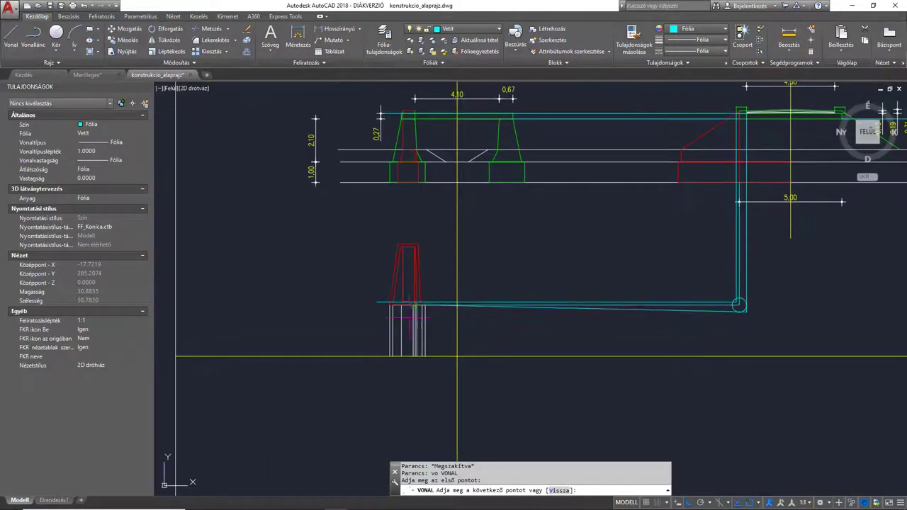
pyautogui.scroll(4, 408, 318)
pyautogui.press('Escape')
pyautogui.scroll(-5, 382, 319)
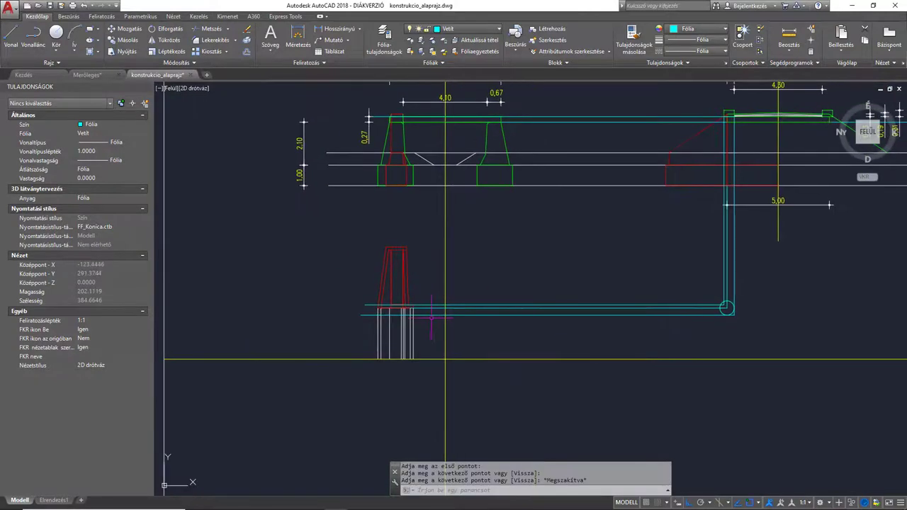
# Switch to the Merőleges drawing, show the model isometrically, and turn on the Kerékhárító and Lemez layers.
pyautogui.scroll(-2, 418, 259)
pyautogui.scroll(6, 391, 137)
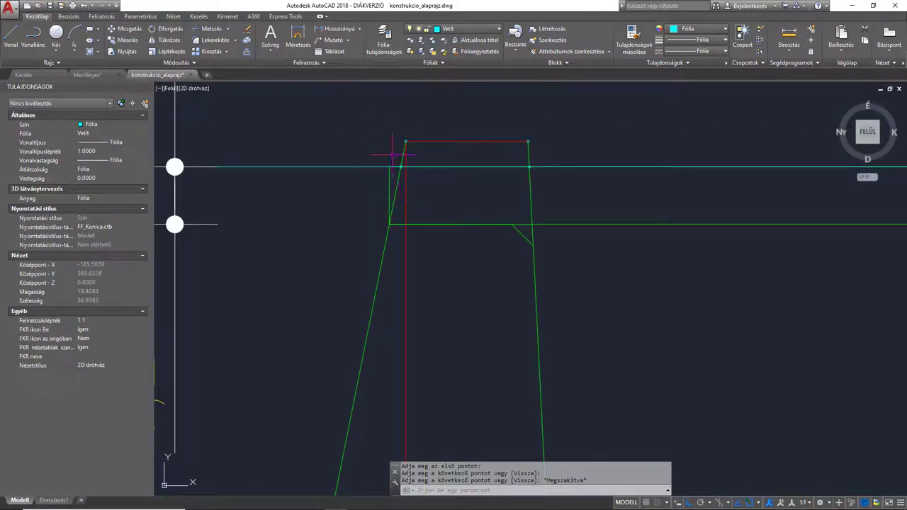
pyautogui.click(86, 75)
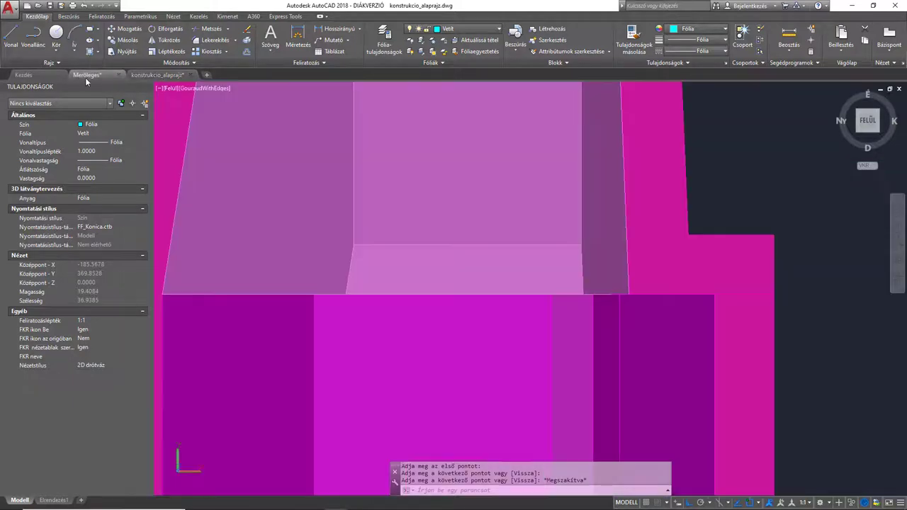
pyautogui.click(878, 145)
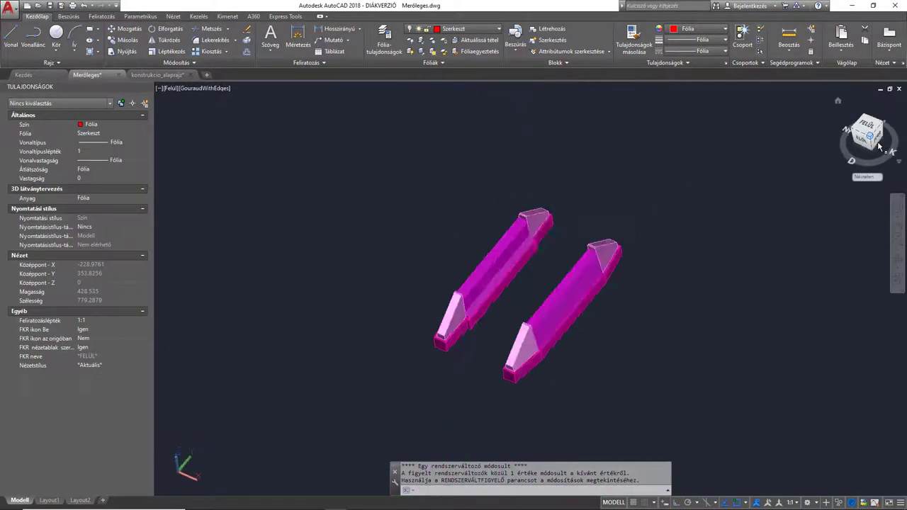
pyautogui.click(451, 32)
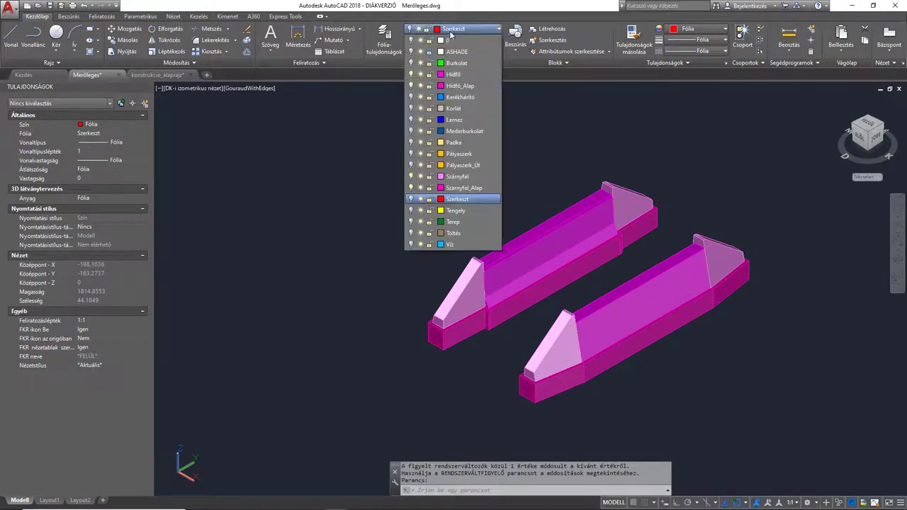
pyautogui.click(411, 97)
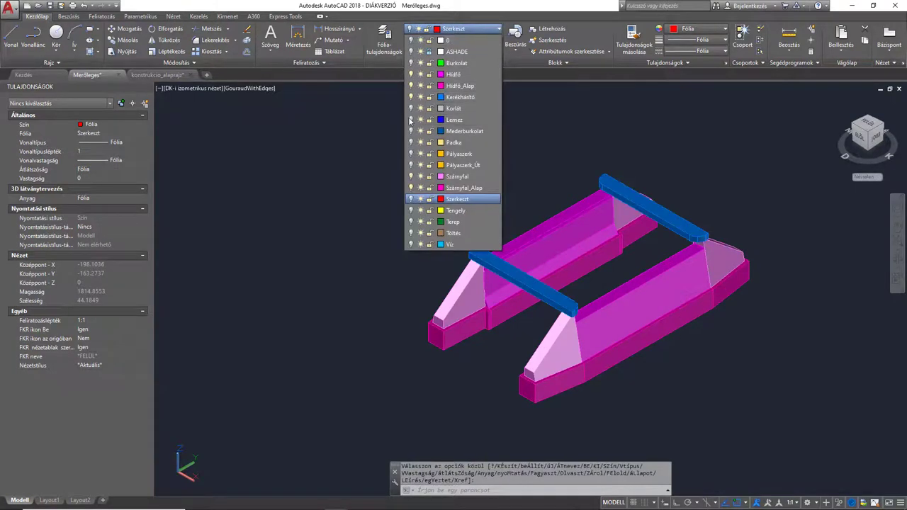
pyautogui.click(411, 120)
# Orbit the 3D bridge model and examine from the front how the kerb ends line up with the slab and wing walls.
pyautogui.click(896, 260)
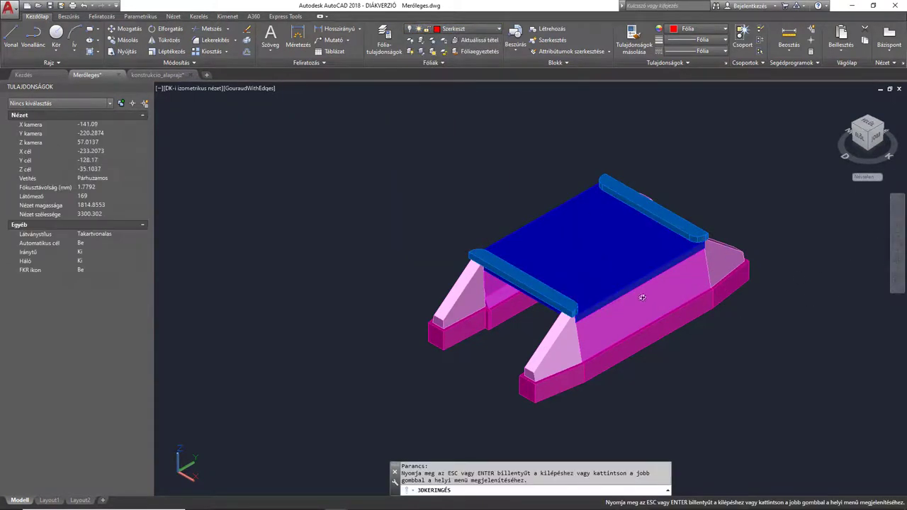
pyautogui.moveTo(642, 296); pyautogui.dragTo(620, 293)
pyautogui.scroll(2, 602, 304)
pyautogui.scroll(8, 588, 310)
pyautogui.moveTo(552, 316); pyautogui.dragTo(613, 275)
pyautogui.moveTo(614, 275); pyautogui.dragTo(492, 291, button='middle')
pyautogui.moveTo(493, 291); pyautogui.dragTo(545, 239)
pyautogui.press('Escape')
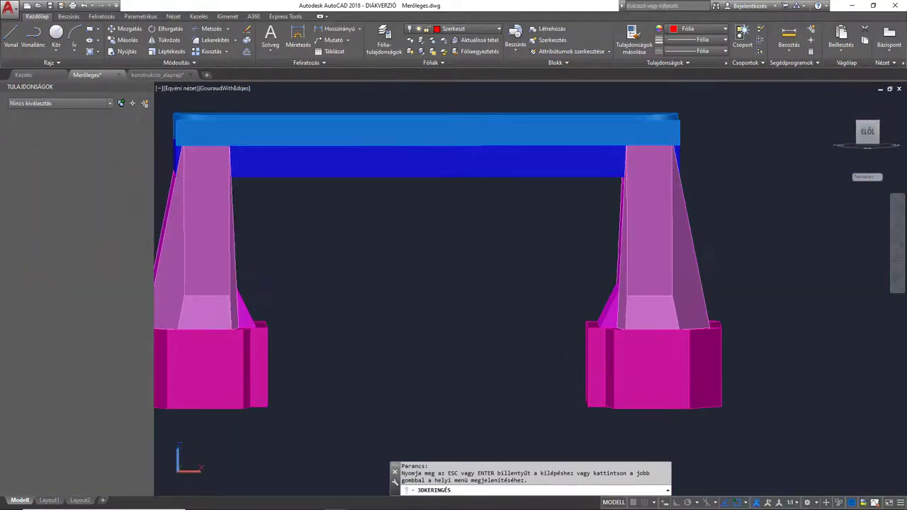
pyautogui.click(871, 136)
pyautogui.scroll(5, 567, 241)
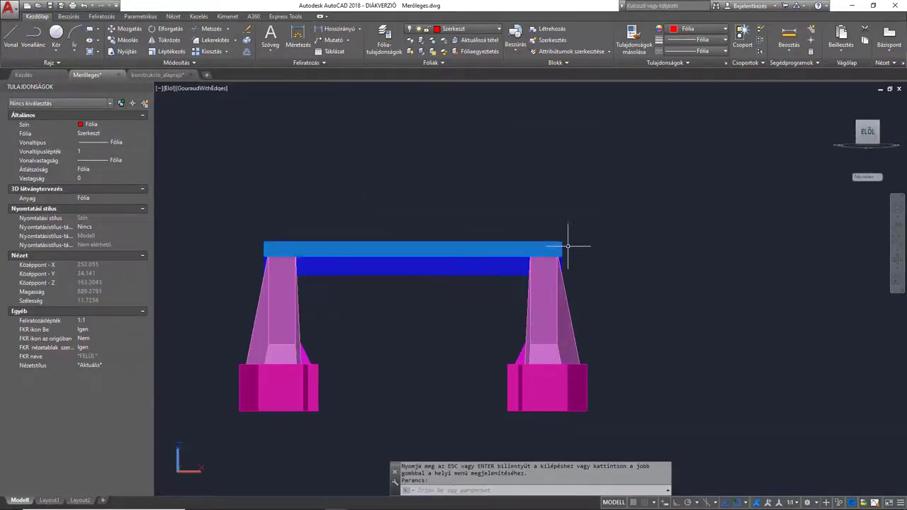
# In konstrukcio_alaprajz, draw a vertical projection line from the deck's left edge in the front view down through the plan's wing wall.
pyautogui.click(156, 76)
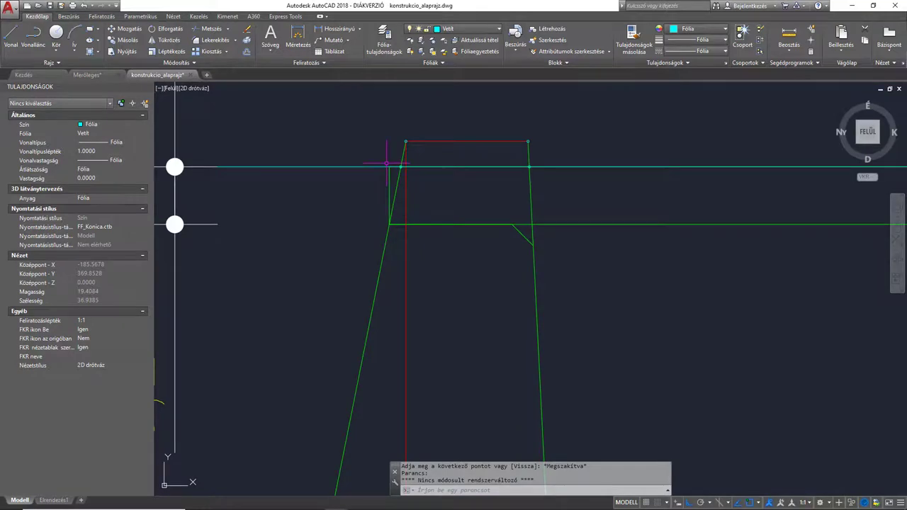
pyautogui.write('vo')
pyautogui.press('Return')
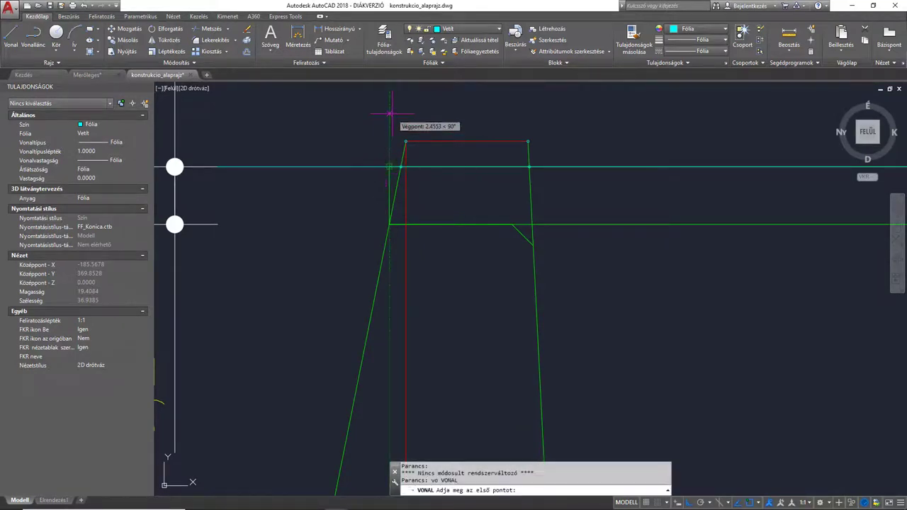
pyautogui.click(386, 146)
pyautogui.scroll(-5, 385, 264)
pyautogui.moveTo(385, 263); pyautogui.dragTo(396, 185, button='middle')
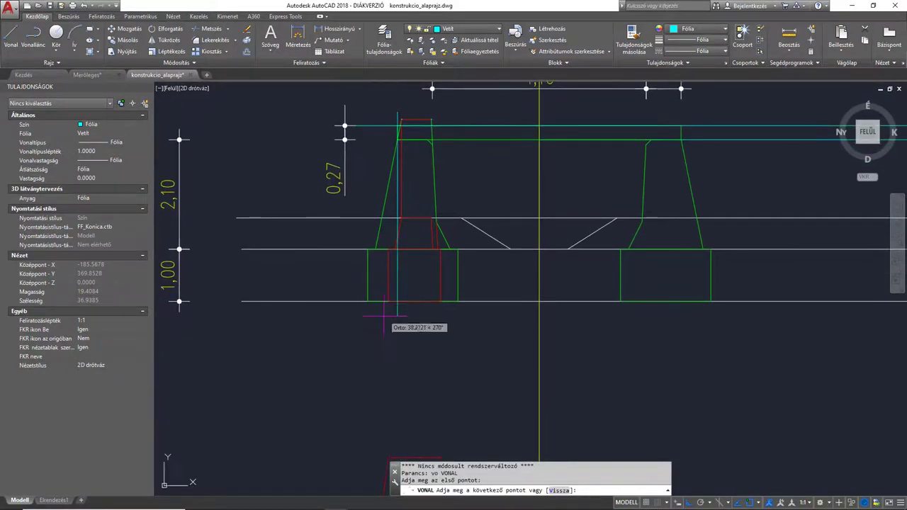
pyautogui.scroll(-3, 386, 318)
pyautogui.moveTo(388, 394); pyautogui.dragTo(398, 230, button='middle')
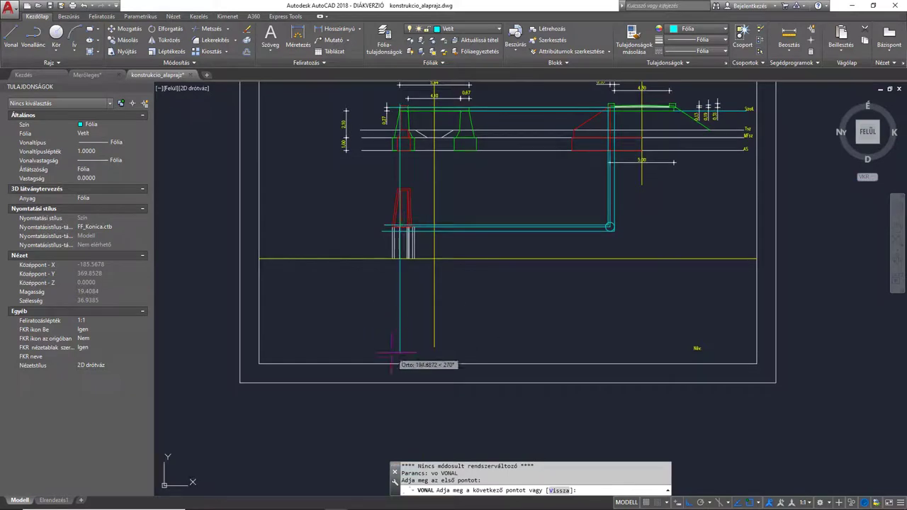
pyautogui.click(389, 273)
pyautogui.press('Escape')
# Trim the new vertical projection line above the kerb's upper horizontal line in plan.
pyautogui.scroll(6, 404, 233)
pyautogui.moveTo(355, 209); pyautogui.dragTo(355, 257, button='middle')
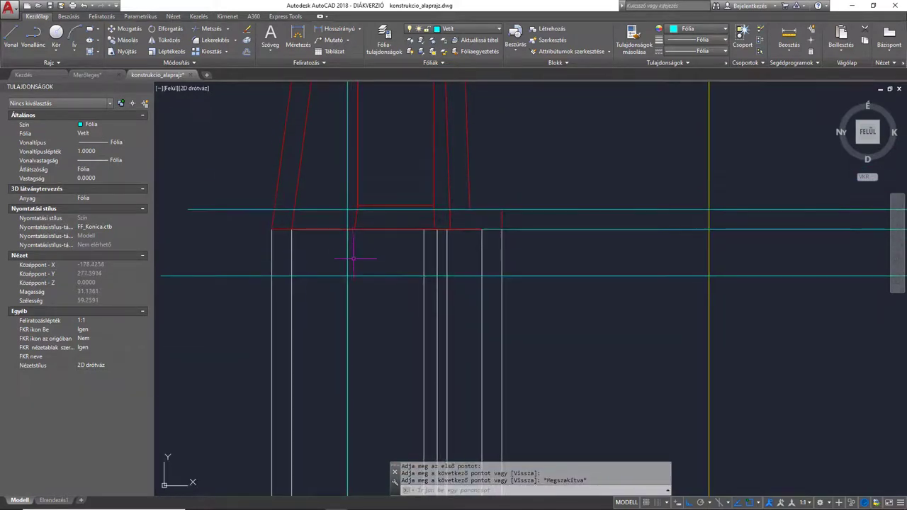
pyautogui.write('me')
pyautogui.press('Return')
pyautogui.click(361, 276)
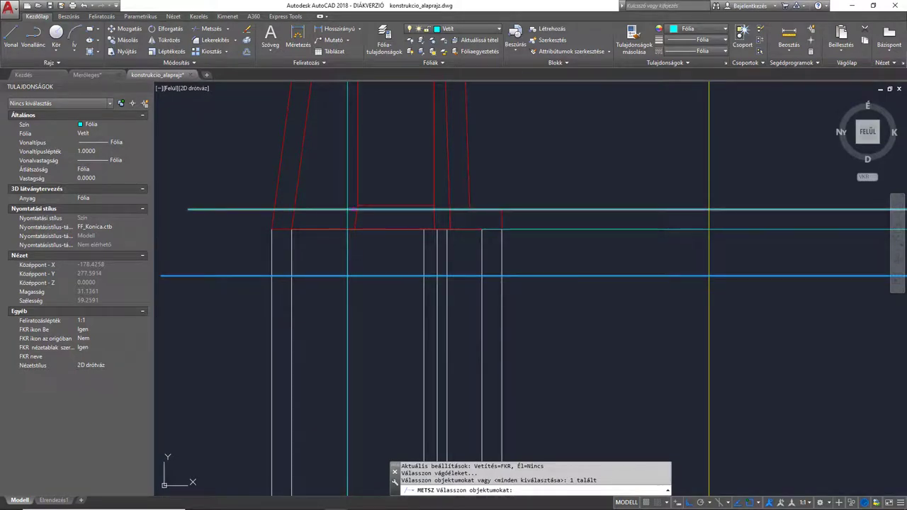
pyautogui.click(355, 209)
pyautogui.press('Return')
pyautogui.press('Return')
# Trim the kerb's upper and lower horizontal lines where they extend outward beyond the vertical line at the kerb's end.
pyautogui.press('Return')
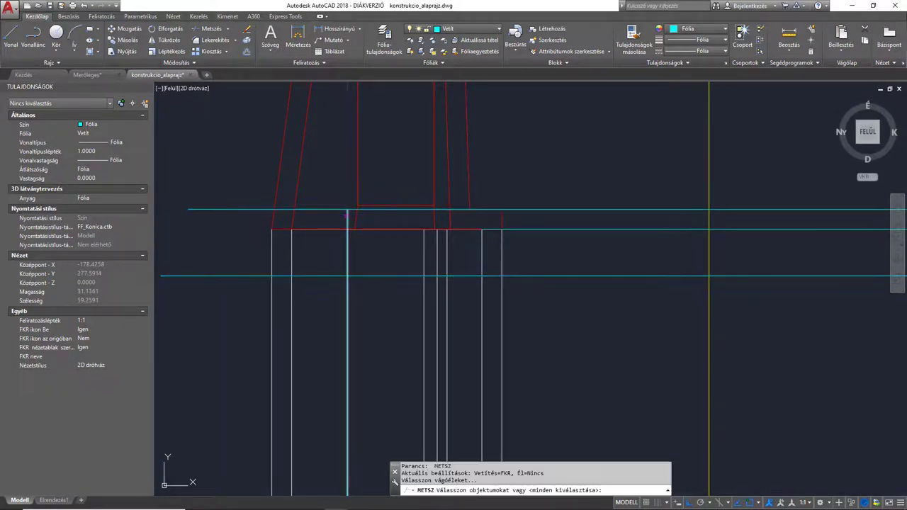
pyautogui.click(346, 216)
pyautogui.press('Return')
pyautogui.click(336, 201)
pyautogui.click(325, 240)
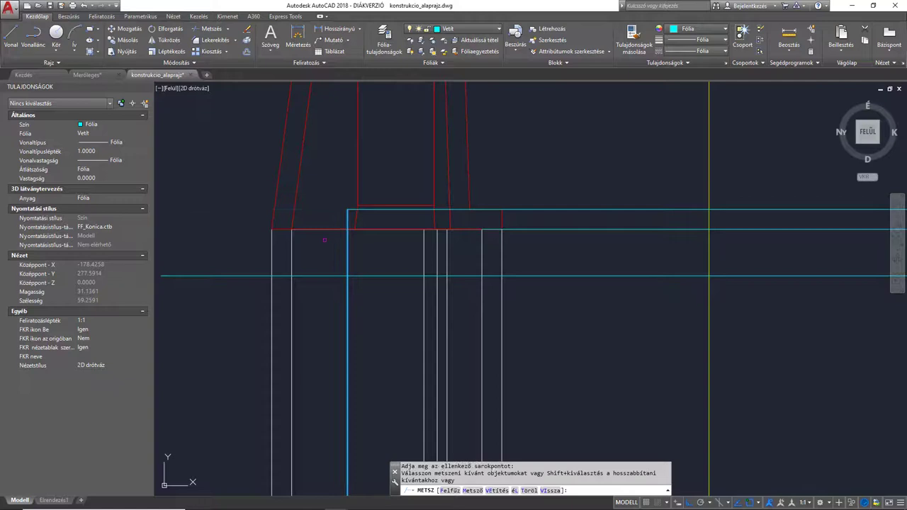
pyautogui.click(320, 275)
pyautogui.press('Return')
# Trim the vertical projection line below the kerb's lower horizontal line.
pyautogui.press('Return')
pyautogui.click(371, 276)
pyautogui.press('Return')
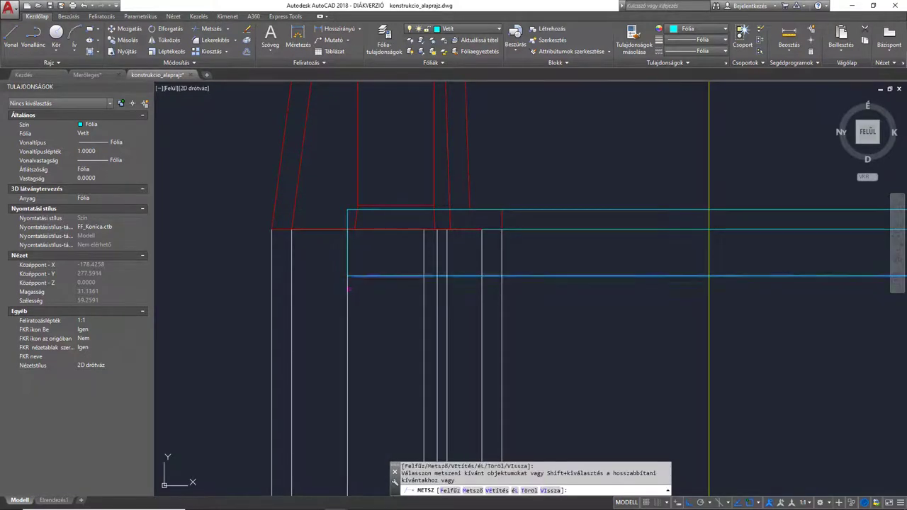
pyautogui.press('Return')
# Trim the horizontal projection lines in plan at the bridge's vertical yellow axis, removing the parts towards the side view.
pyautogui.scroll(-3, 353, 276)
pyautogui.scroll(3, 431, 289)
pyautogui.press('Return')
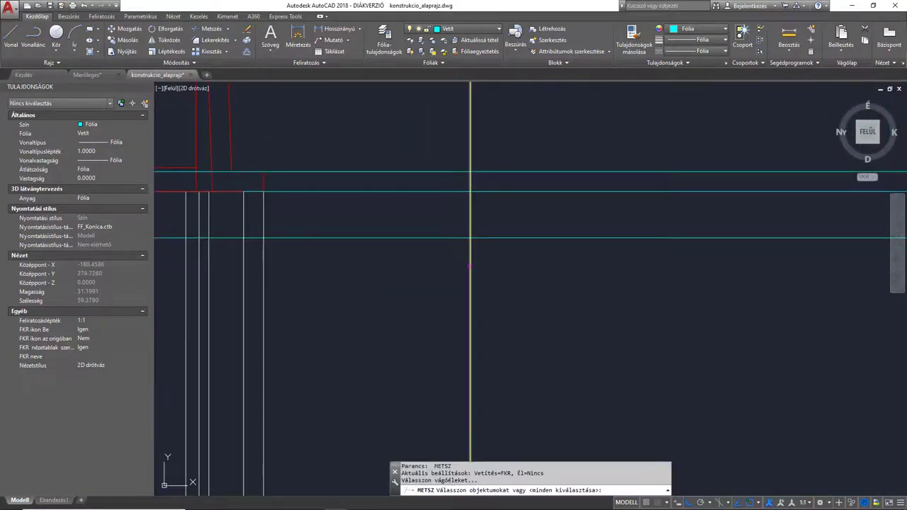
pyautogui.press('Return')
pyautogui.scroll(-5, 535, 212)
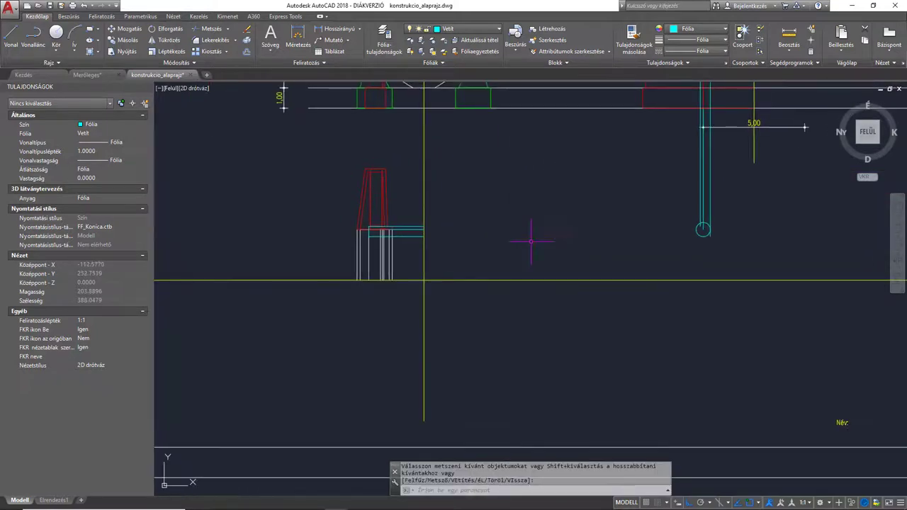
pyautogui.press('Return')
# Delete the vertical projection lines and the circle hanging below the side view.
pyautogui.click(733, 239)
pyautogui.click(678, 188)
pyautogui.press('Delete')
pyautogui.moveTo(627, 169); pyautogui.dragTo(588, 263, button='middle')
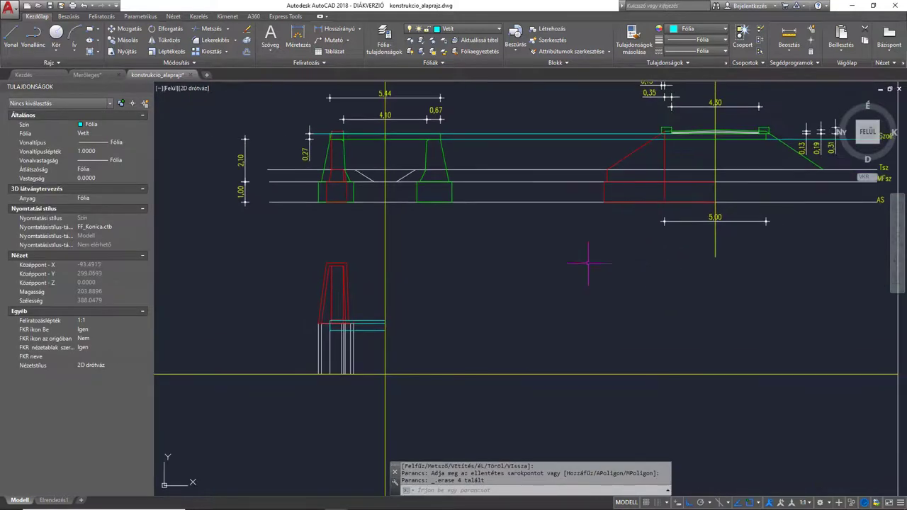
# Delete the middle horizontal projection line between the wing wall's lower edge and the yellow axis in plan.
pyautogui.scroll(6, 377, 304)
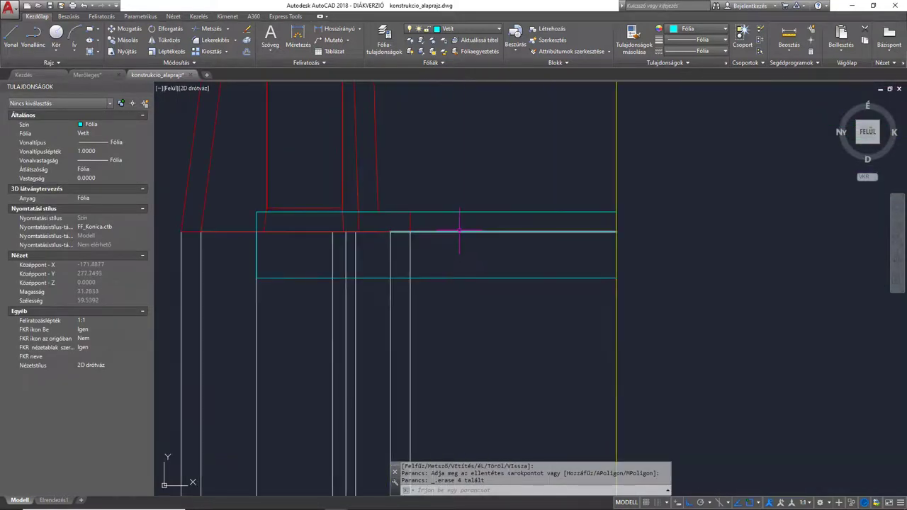
pyautogui.click(459, 231)
pyautogui.press('Delete')
pyautogui.moveTo(443, 263); pyautogui.dragTo(512, 253, button='middle')
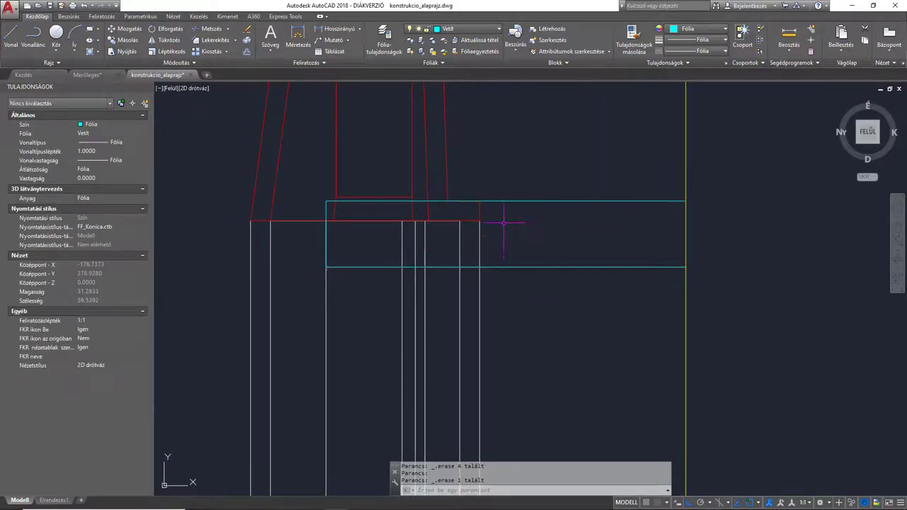
# Fillet the kerb outline's lower outer corner in plan with a radius of 5.
pyautogui.write('f')
pyautogui.press('Return')
pyautogui.write('s')
pyautogui.press('Return')
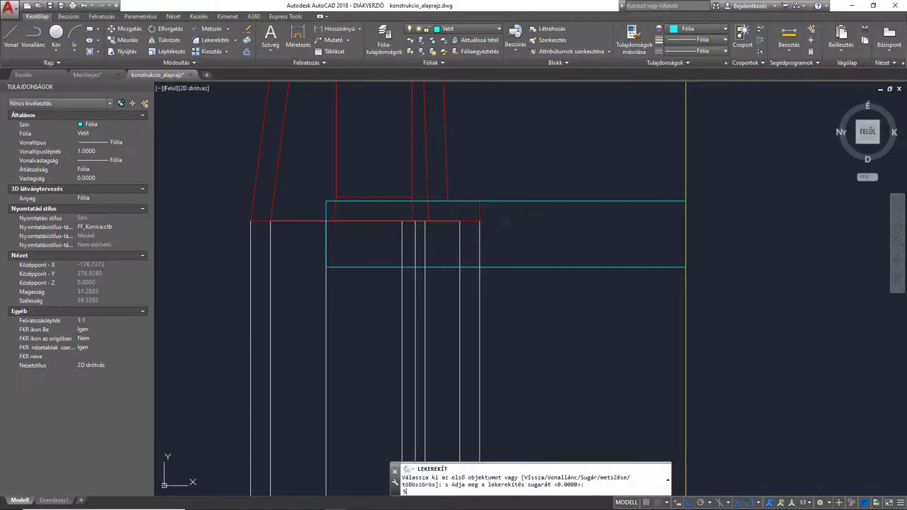
pyautogui.write('5')
pyautogui.press('Return')
pyautogui.click(325, 240)
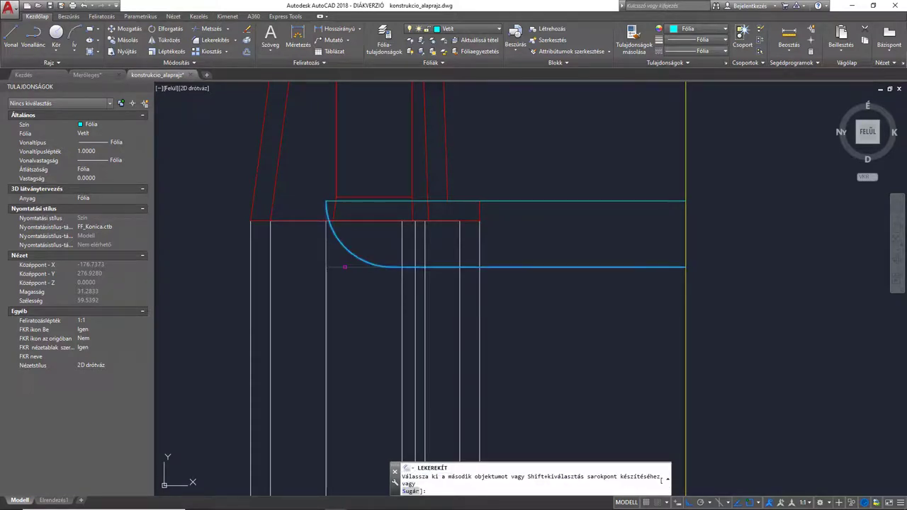
pyautogui.click(369, 267)
# Move the kerb outline's arc and two horizontal lines in plan to the Kontúr layer.
pyautogui.click(350, 251)
pyautogui.click(589, 285)
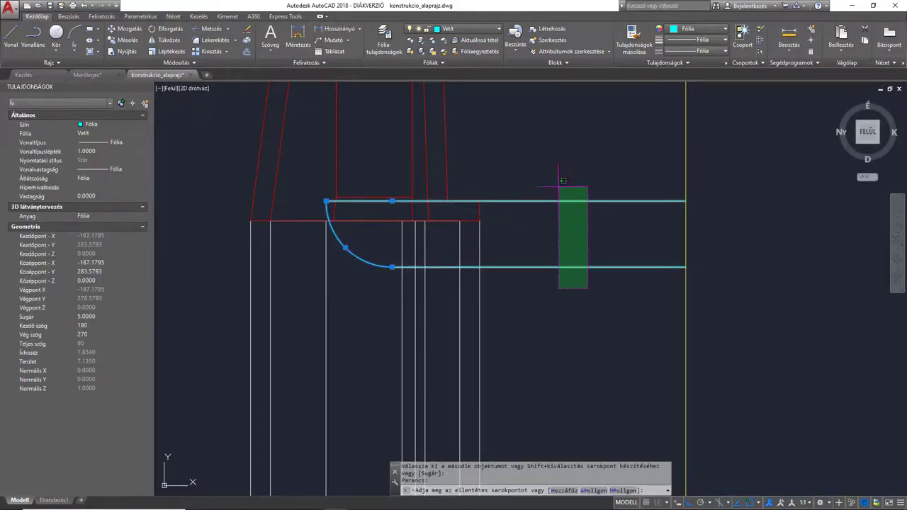
pyautogui.click(557, 186)
pyautogui.click(480, 35)
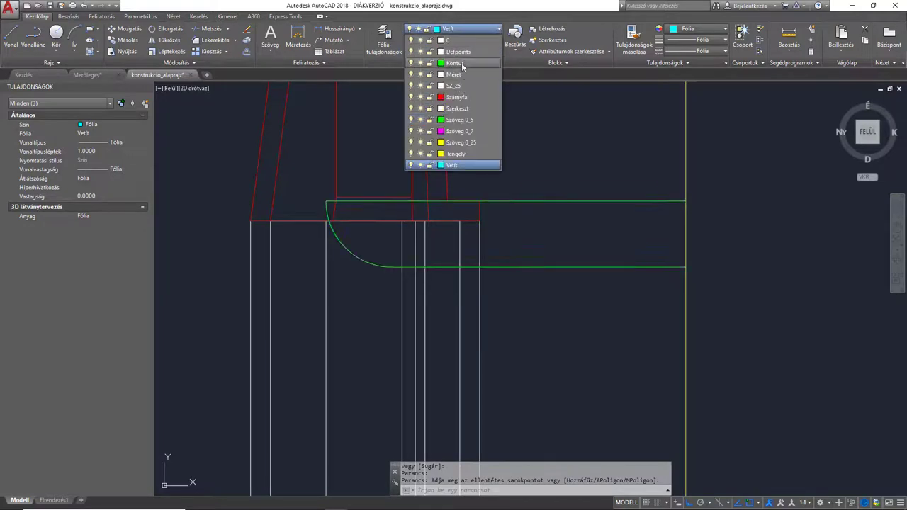
pyautogui.click(462, 64)
pyautogui.press('Escape')
pyautogui.scroll(-1, 512, 197)
pyautogui.moveTo(516, 201); pyautogui.dragTo(460, 229, button='middle')
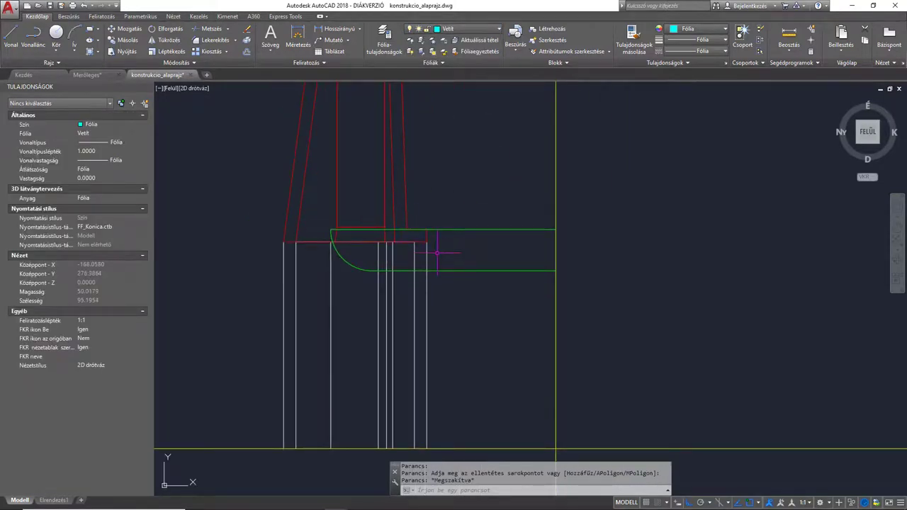
pyautogui.scroll(-2, 445, 269)
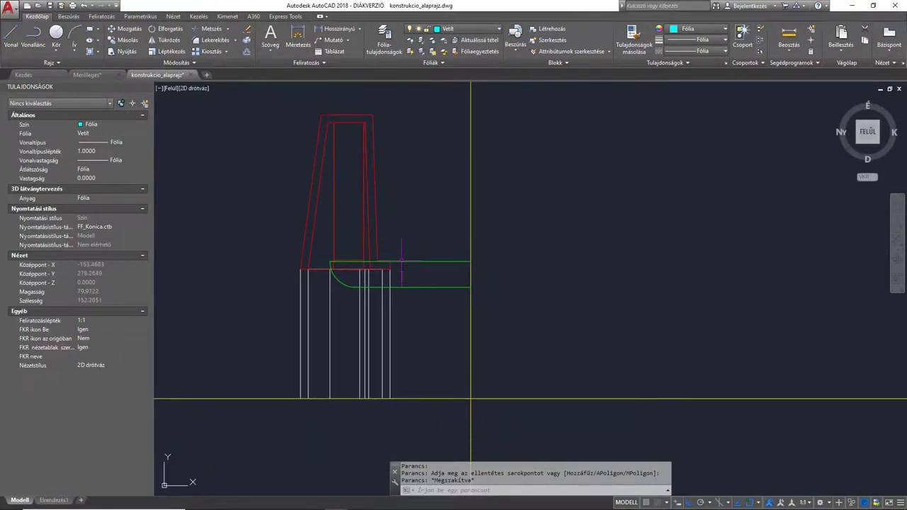